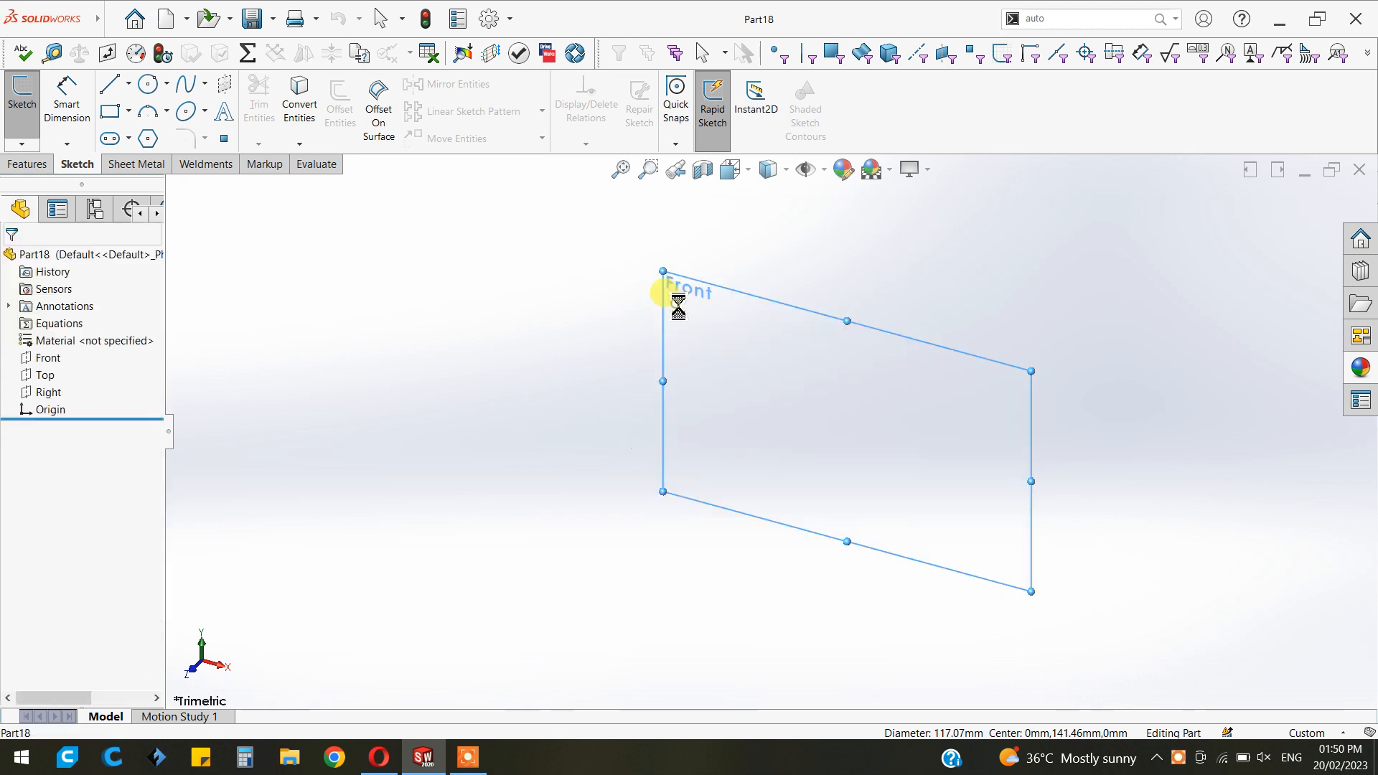
# Sketch a horizontal corner rectangle on the Front plane from the origin, about 134 mm wide and 10.5 mm high
pyautogui.click(111, 111)
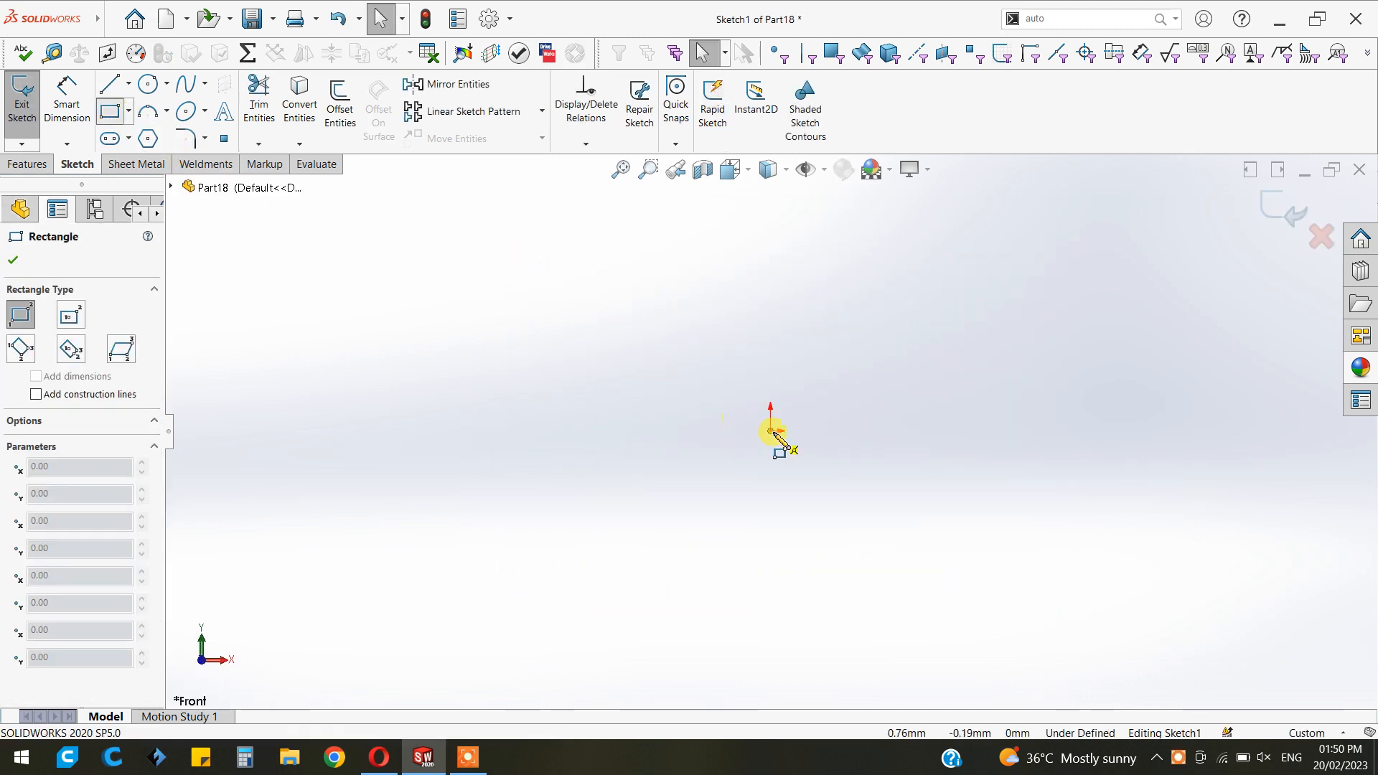
pyautogui.click(770, 431)
pyautogui.click(1176, 470)
pyautogui.rightClick(1138, 316)
pyautogui.click(1174, 320)
pyautogui.scroll(-1, 1181, 348)
# Dimension the rectangle's vertical side and set its height to 13 mm
pyautogui.click(67, 99)
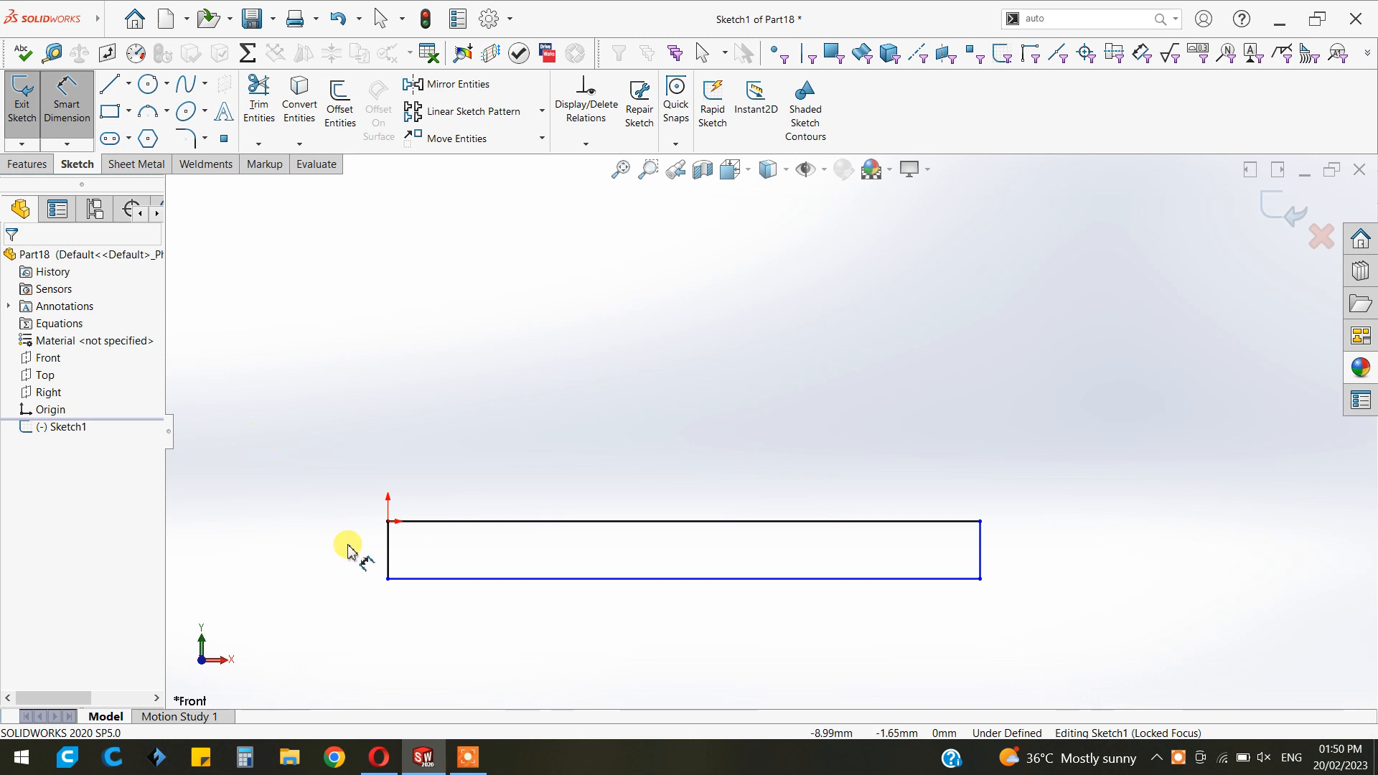
pyautogui.click(322, 562)
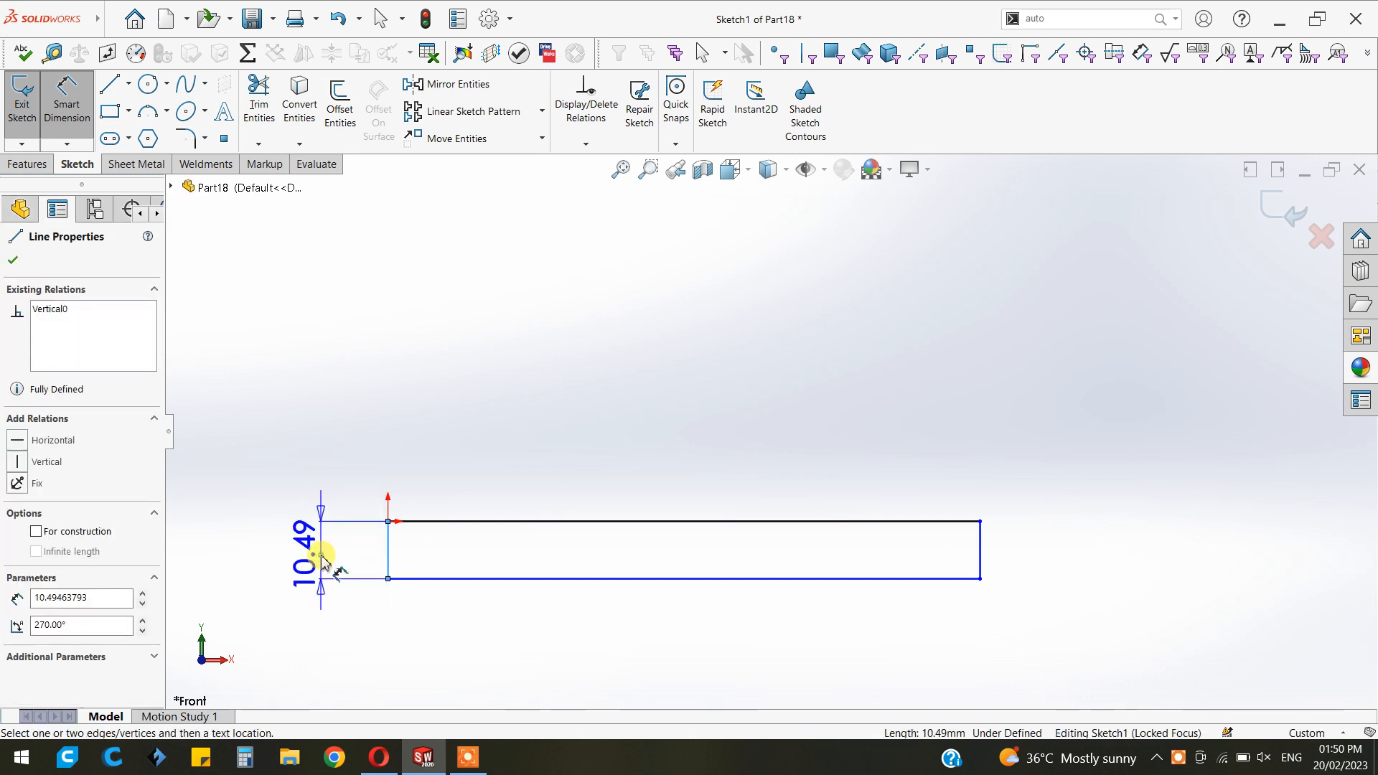
pyautogui.click(322, 562)
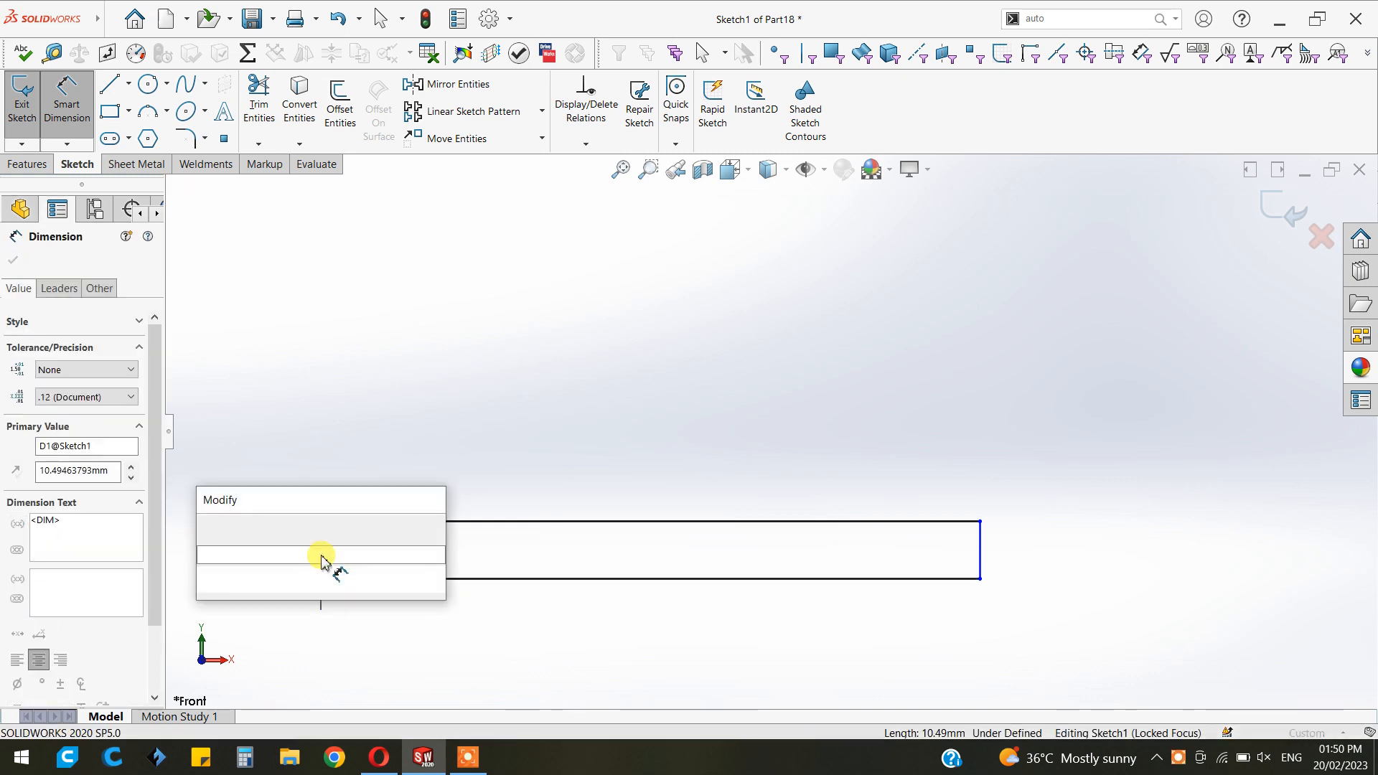
pyautogui.write('13')
pyautogui.press('Return')
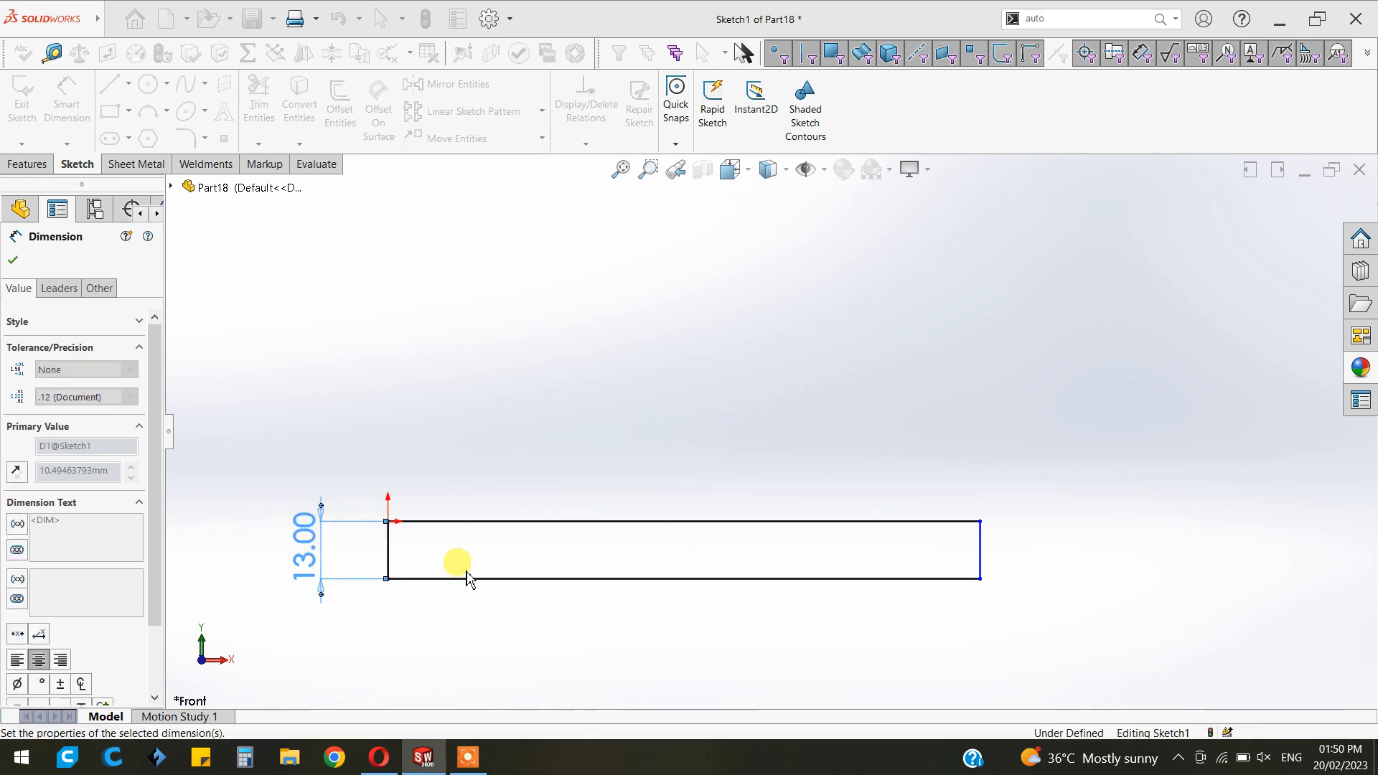
# Dimension the rectangle's lower edge and set its width to 126 mm
pyautogui.click(659, 607)
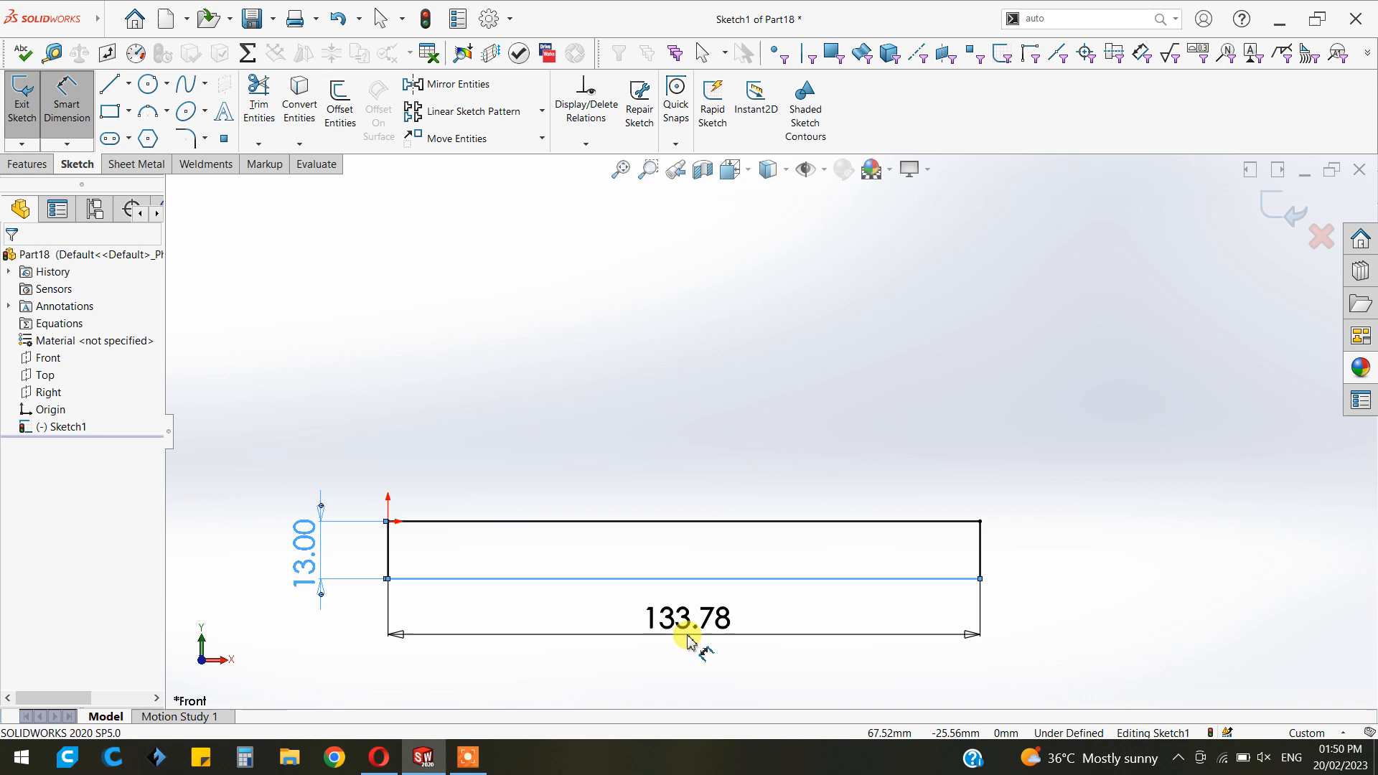
pyautogui.click(689, 642)
pyautogui.write('126')
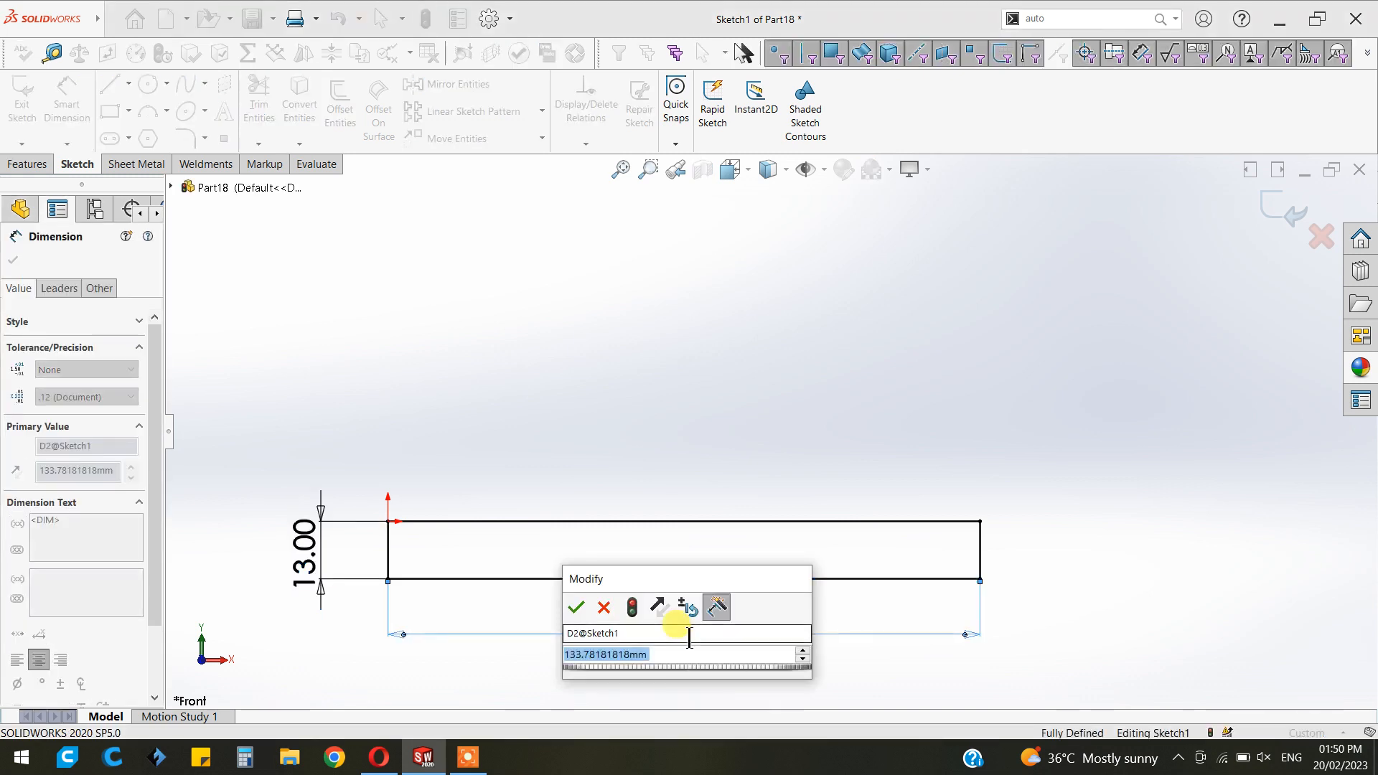
pyautogui.press('Return')
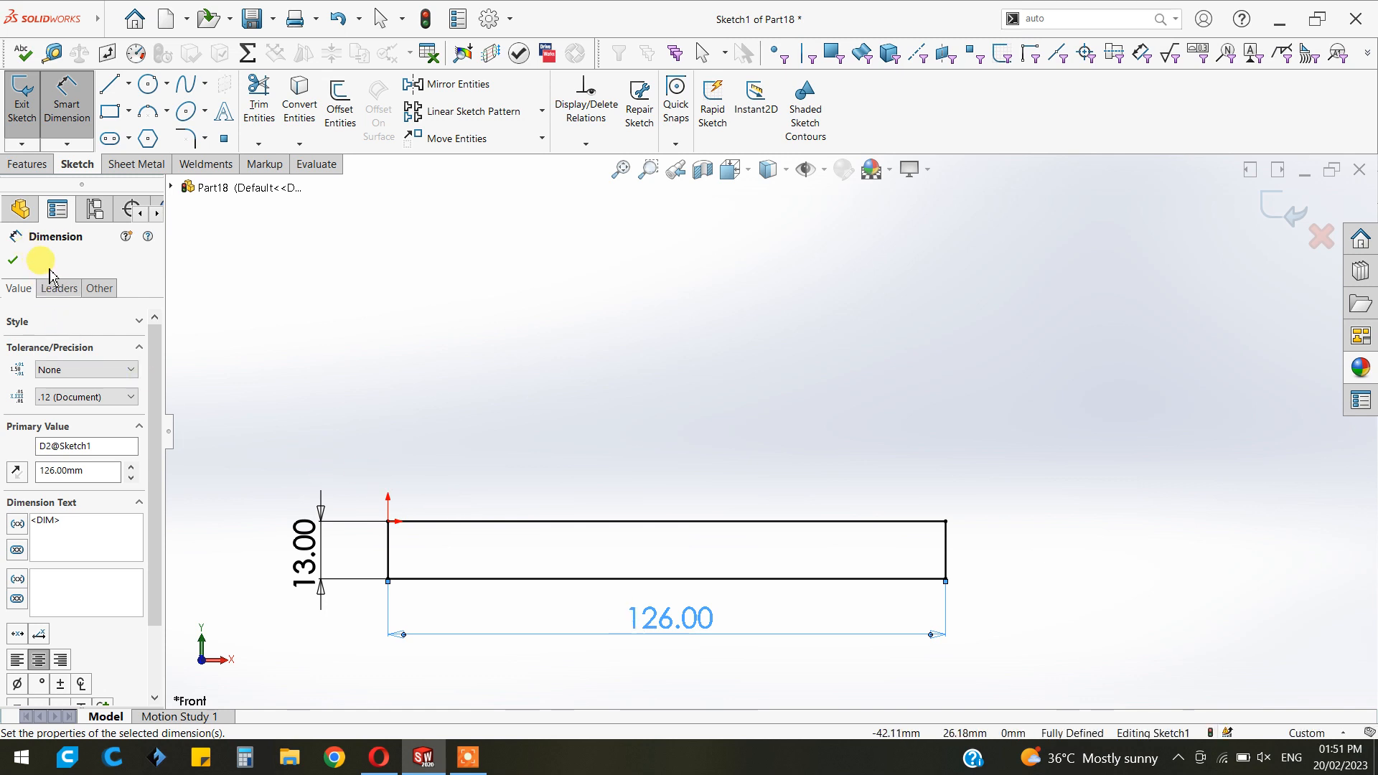
pyautogui.click(15, 260)
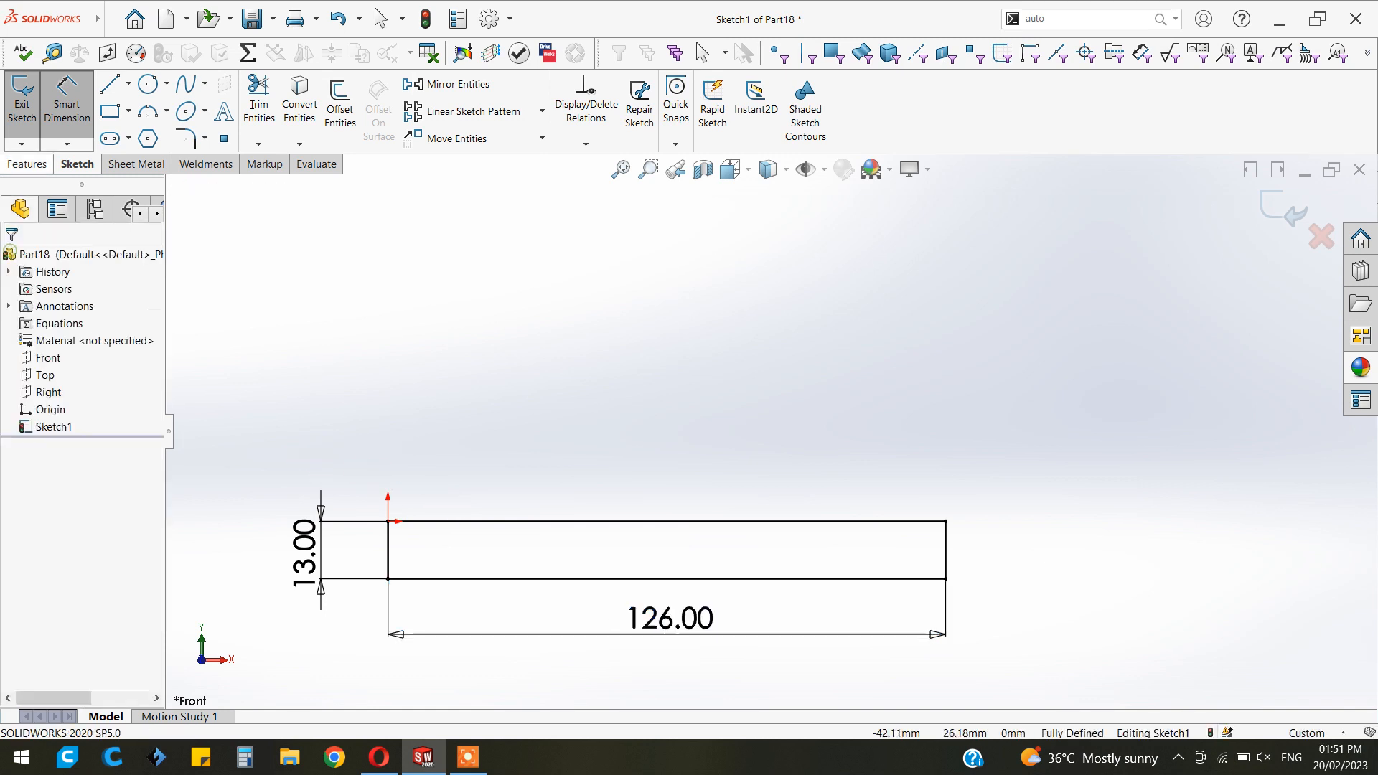
# Extrude the rectangle as a boss with the Mid Plane end condition and a depth of 76 mm
pyautogui.click(21, 163)
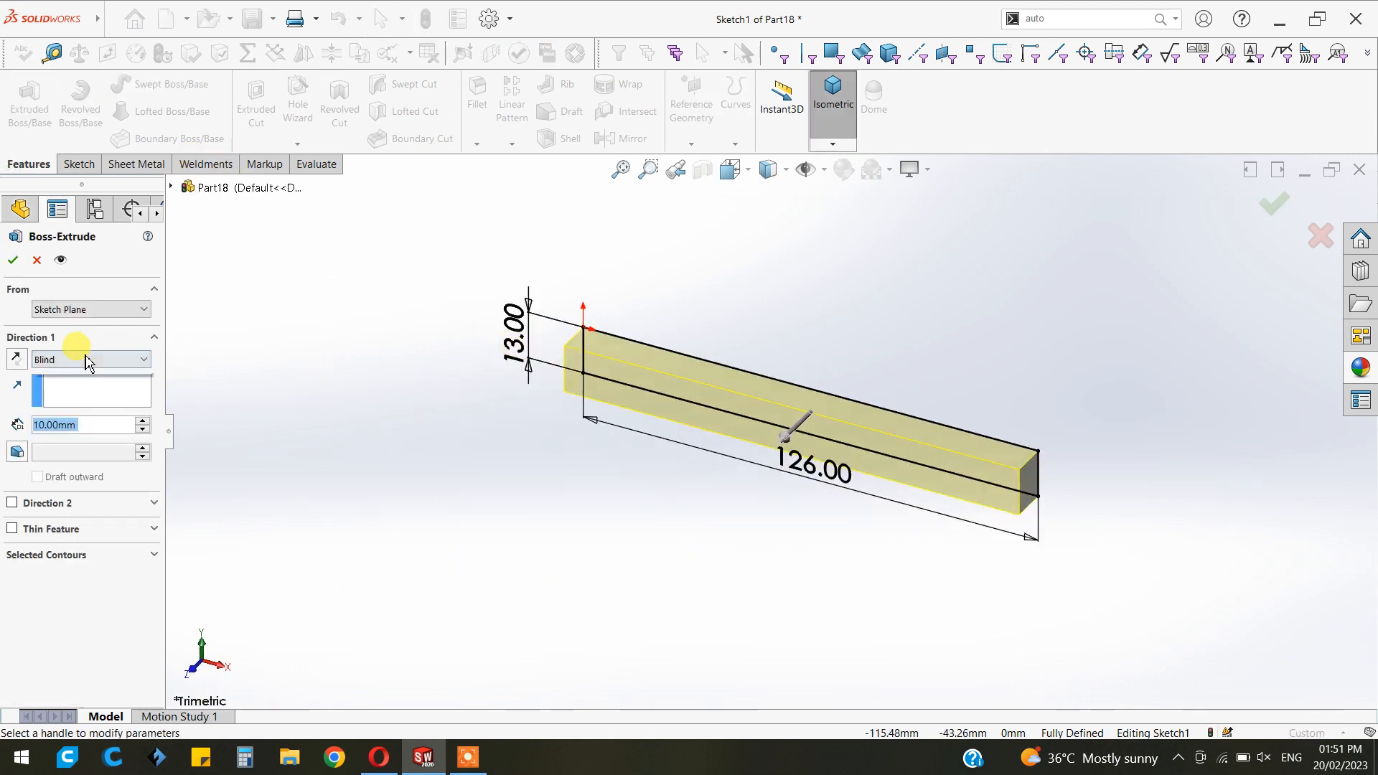
pyautogui.click(86, 359)
pyautogui.click(78, 433)
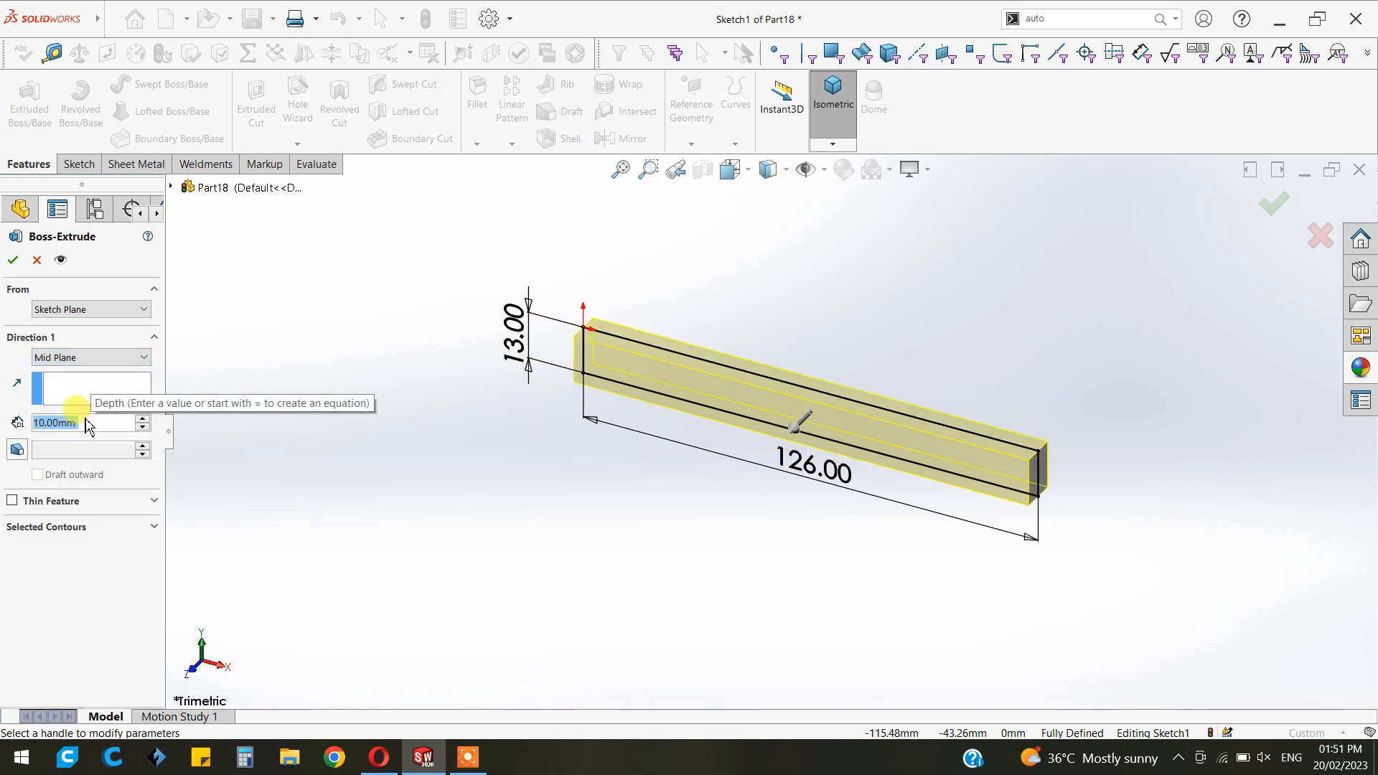
pyautogui.write('76')
pyautogui.press('Return')
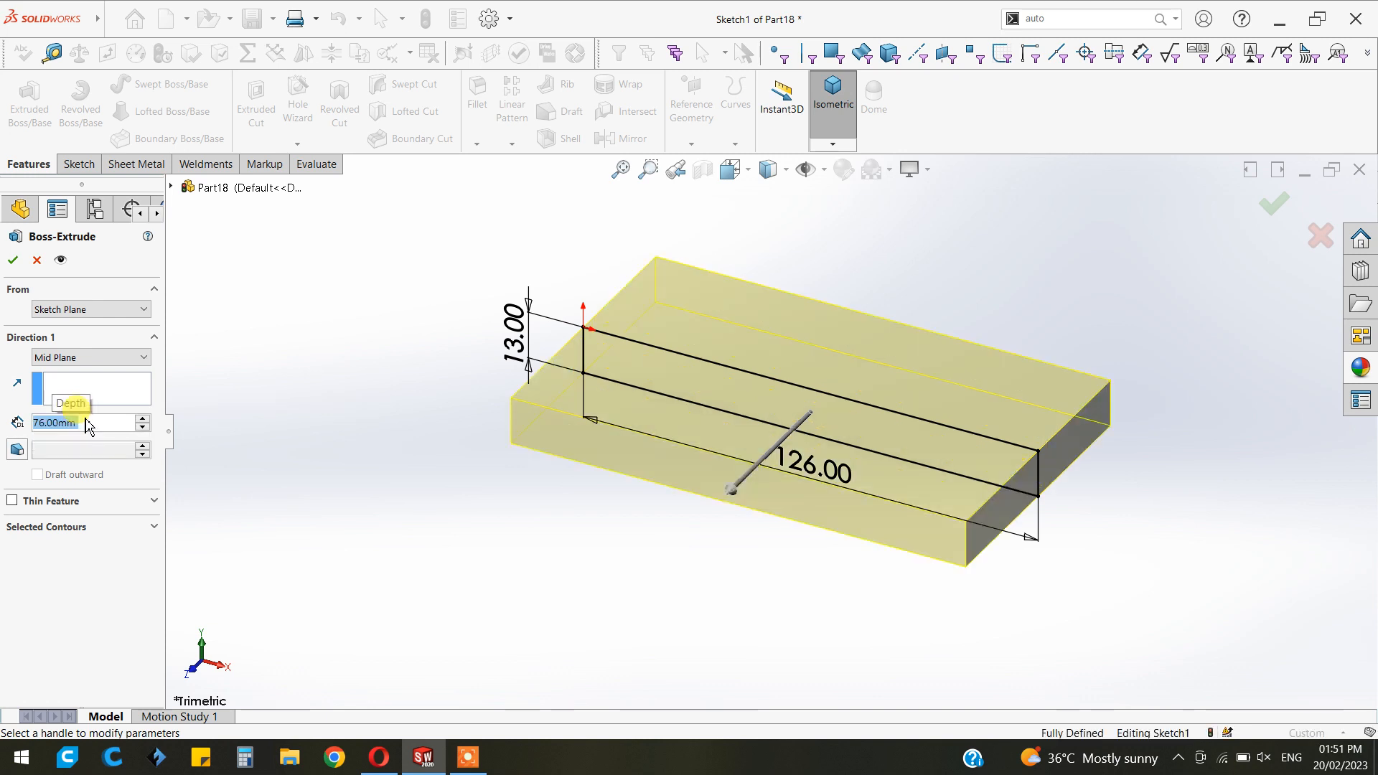
pyautogui.click(14, 262)
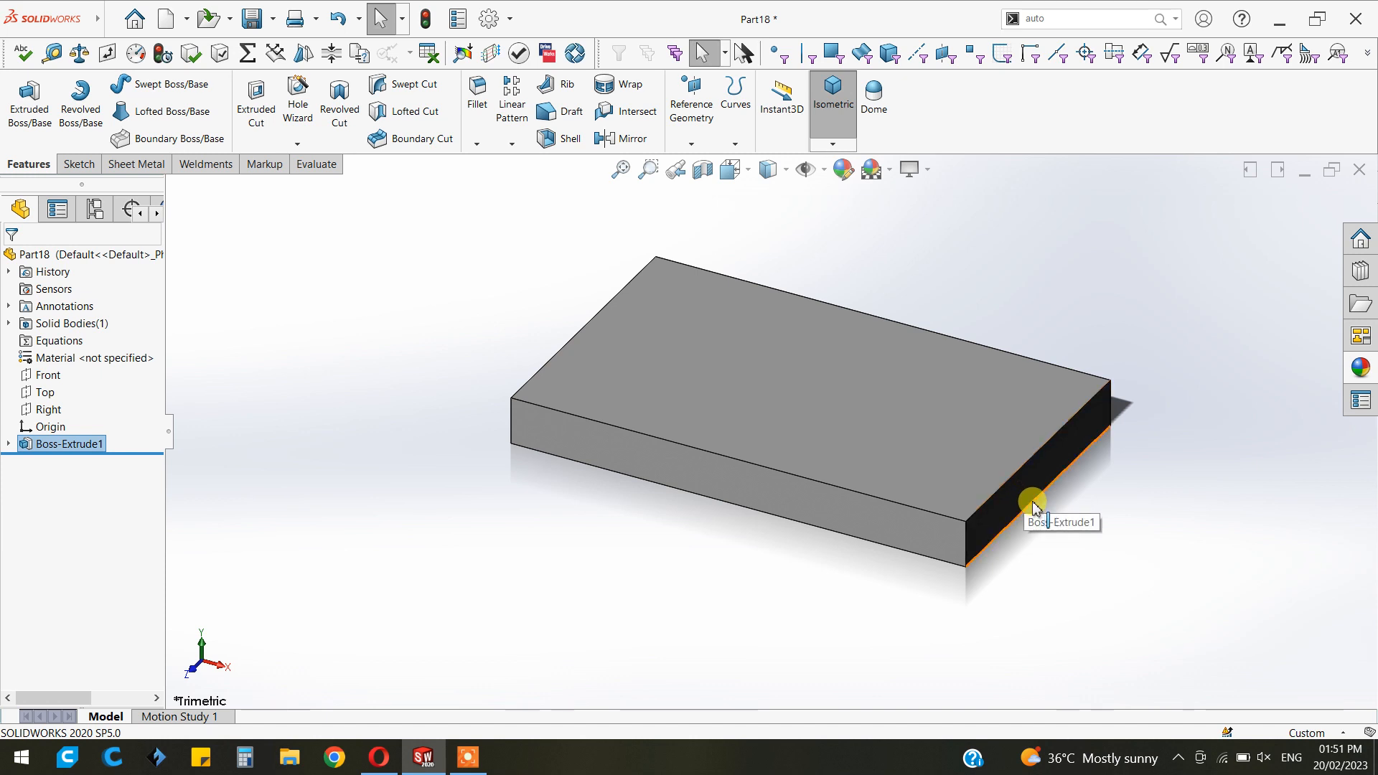
pyautogui.click(1035, 508)
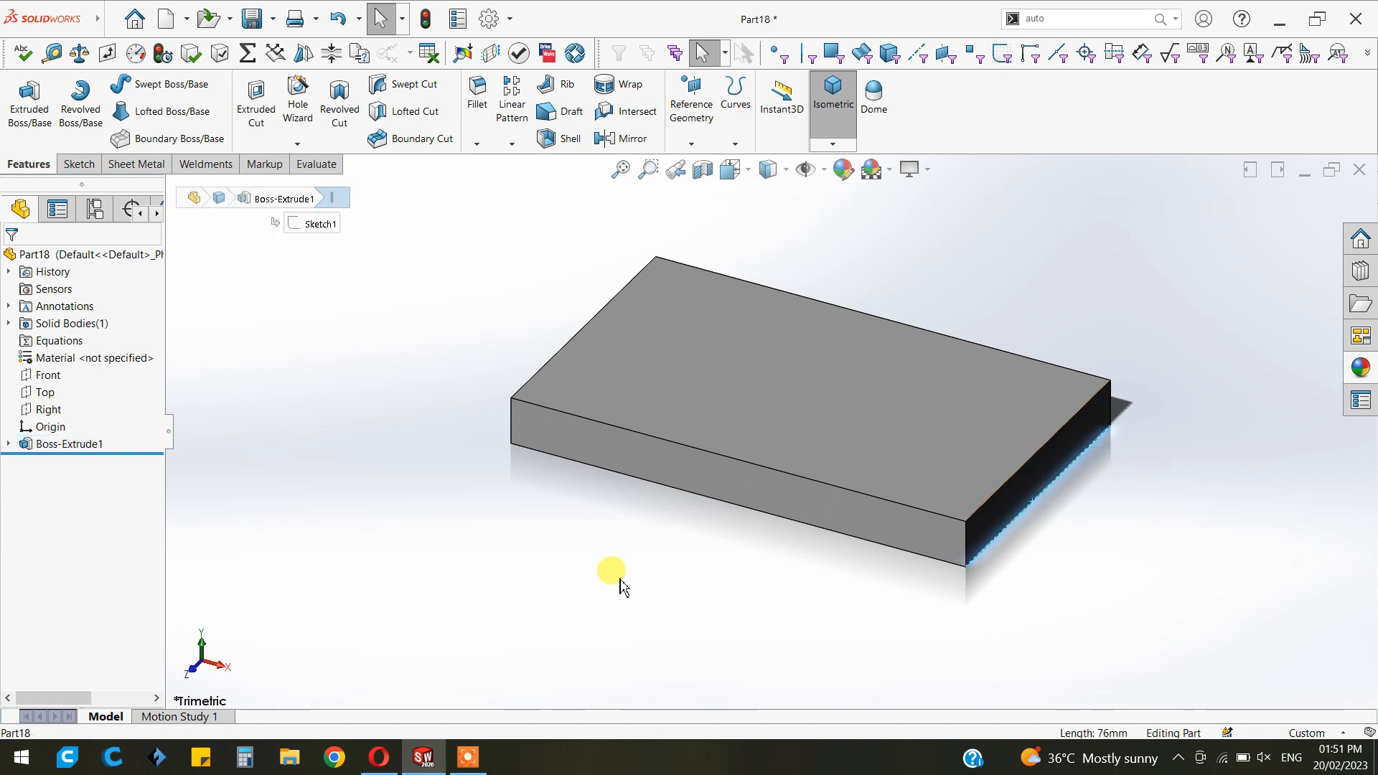
pyautogui.click(570, 608)
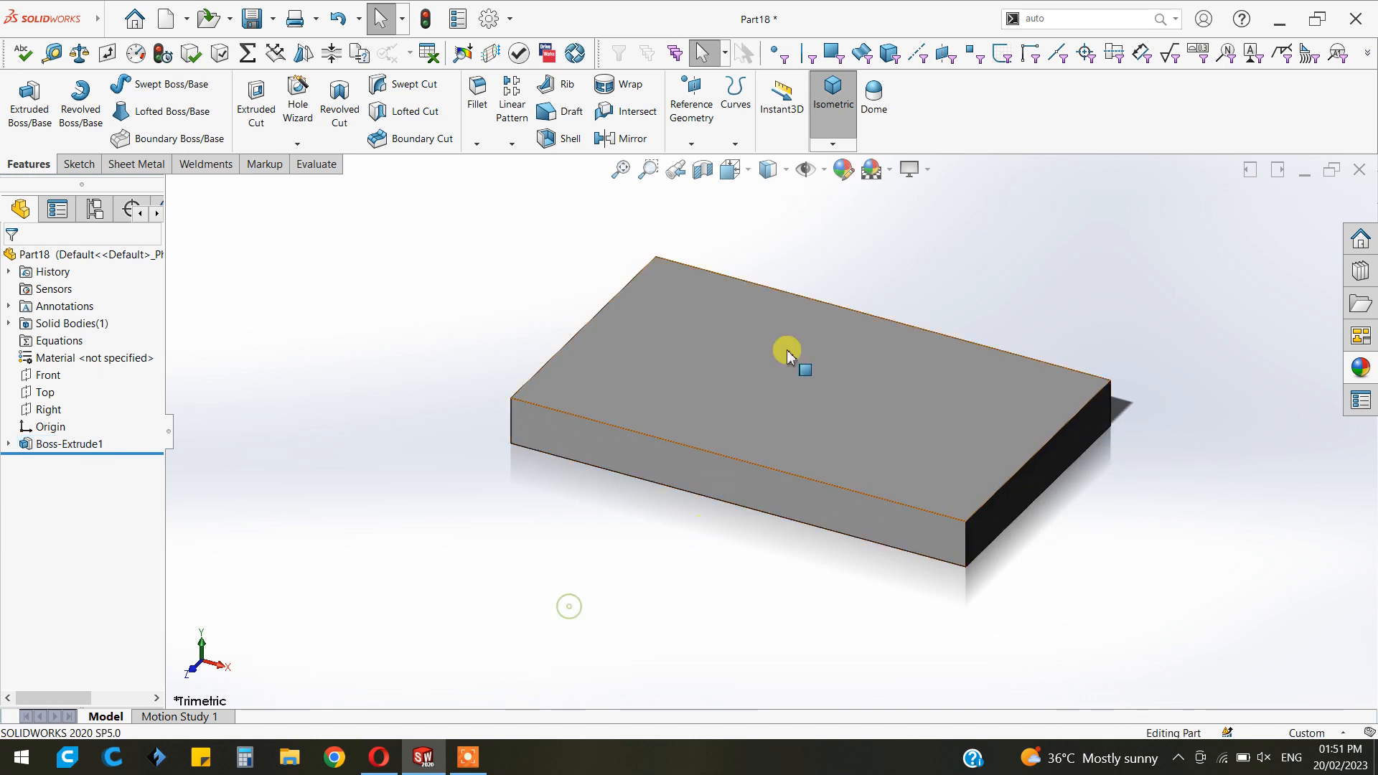
# On the plate's upper face, sketch a rectangle along the whole rear edge, about 9 mm deep, with its corners on the side edges
pyautogui.click(837, 368)
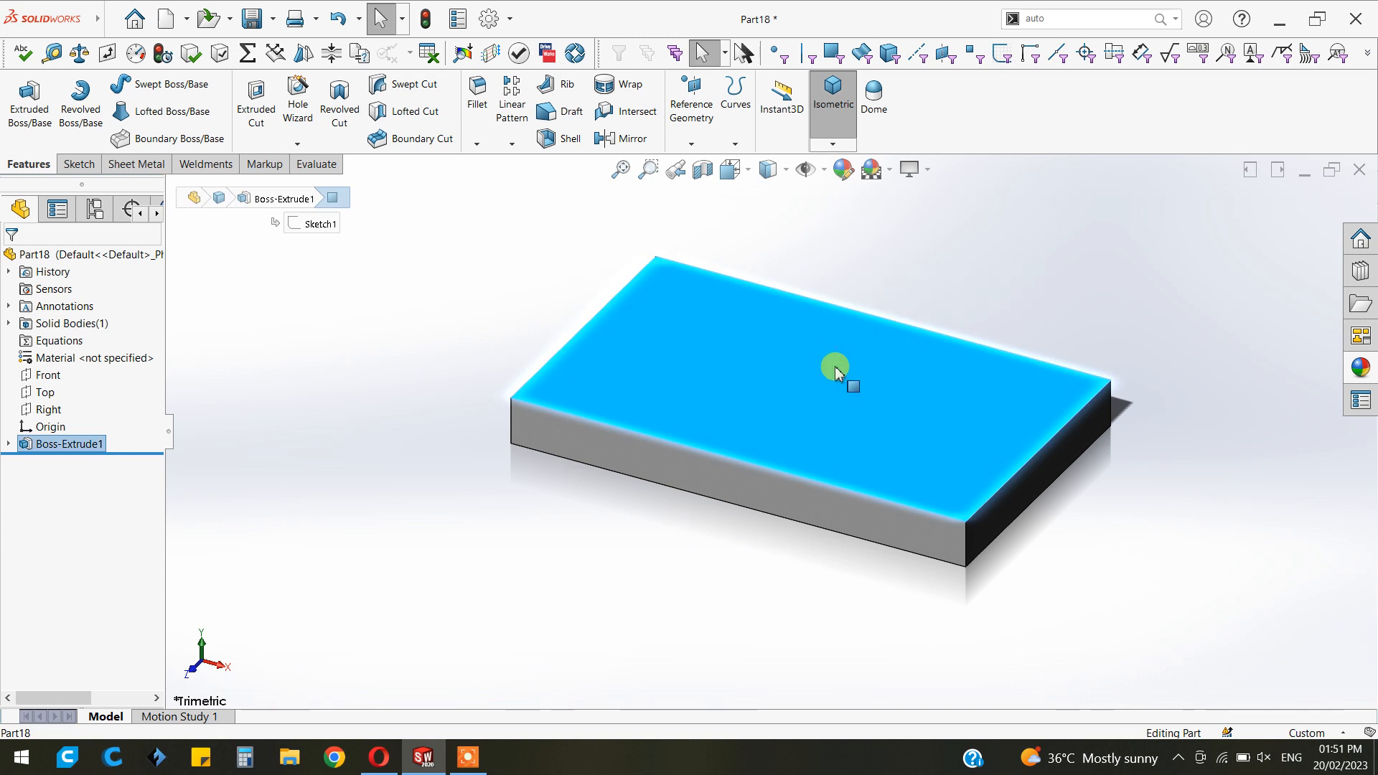
pyautogui.hotkey('ctrl', '8')
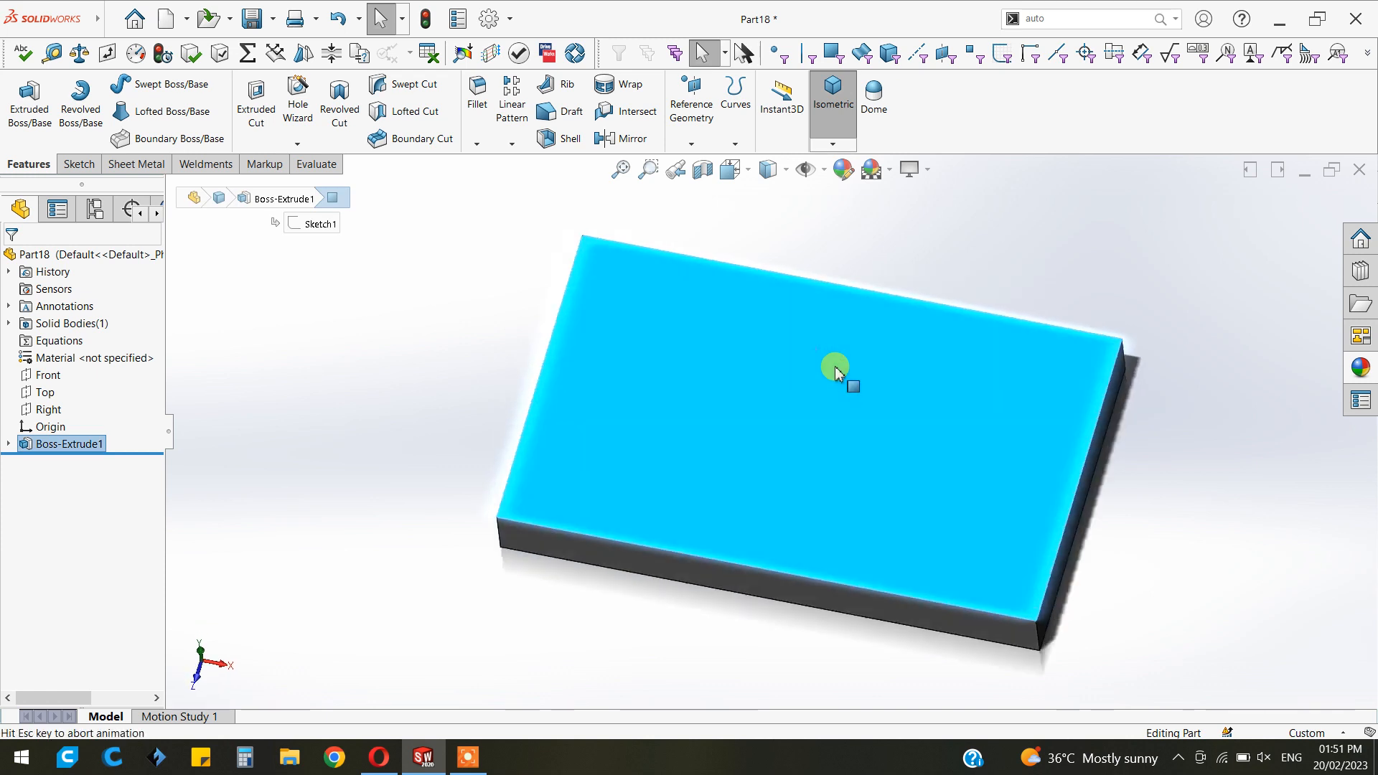
pyautogui.click(72, 164)
pyautogui.click(26, 112)
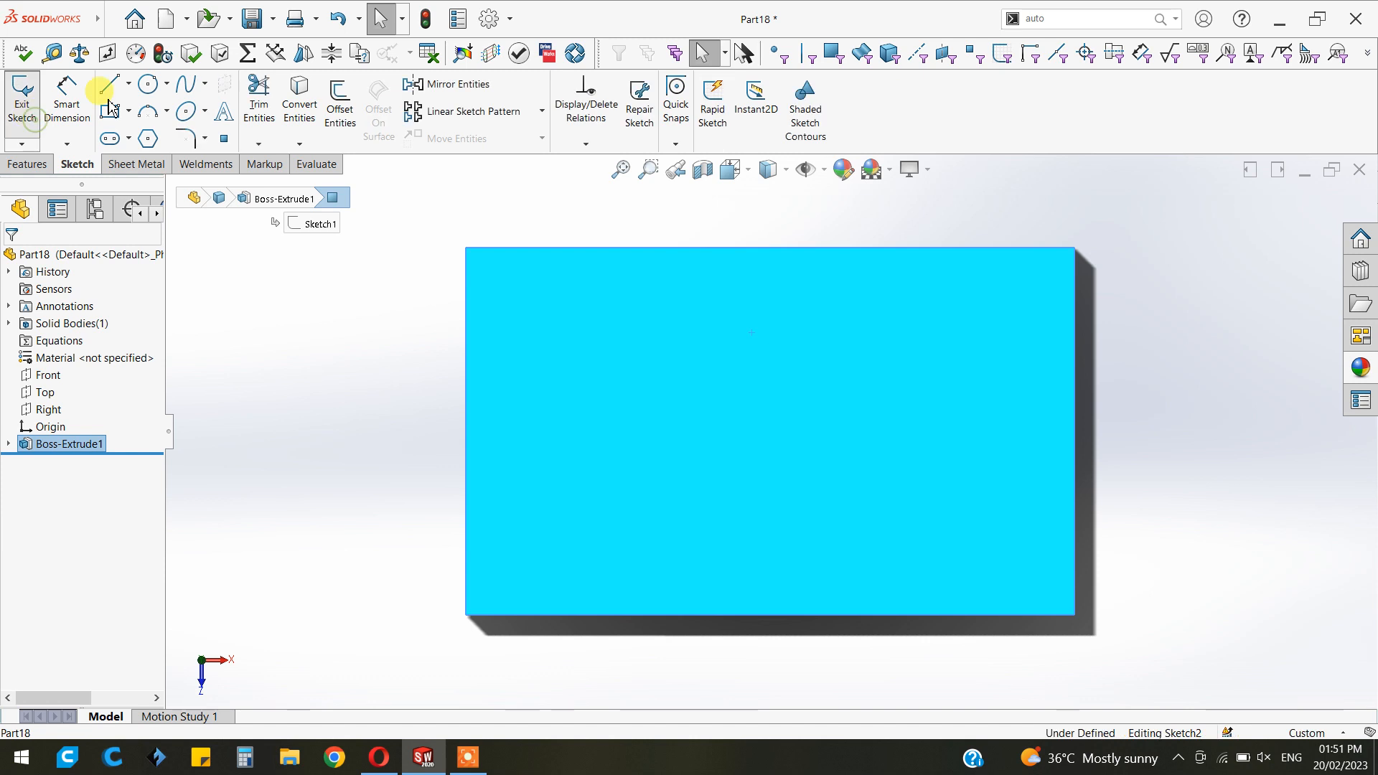
pyautogui.click(110, 112)
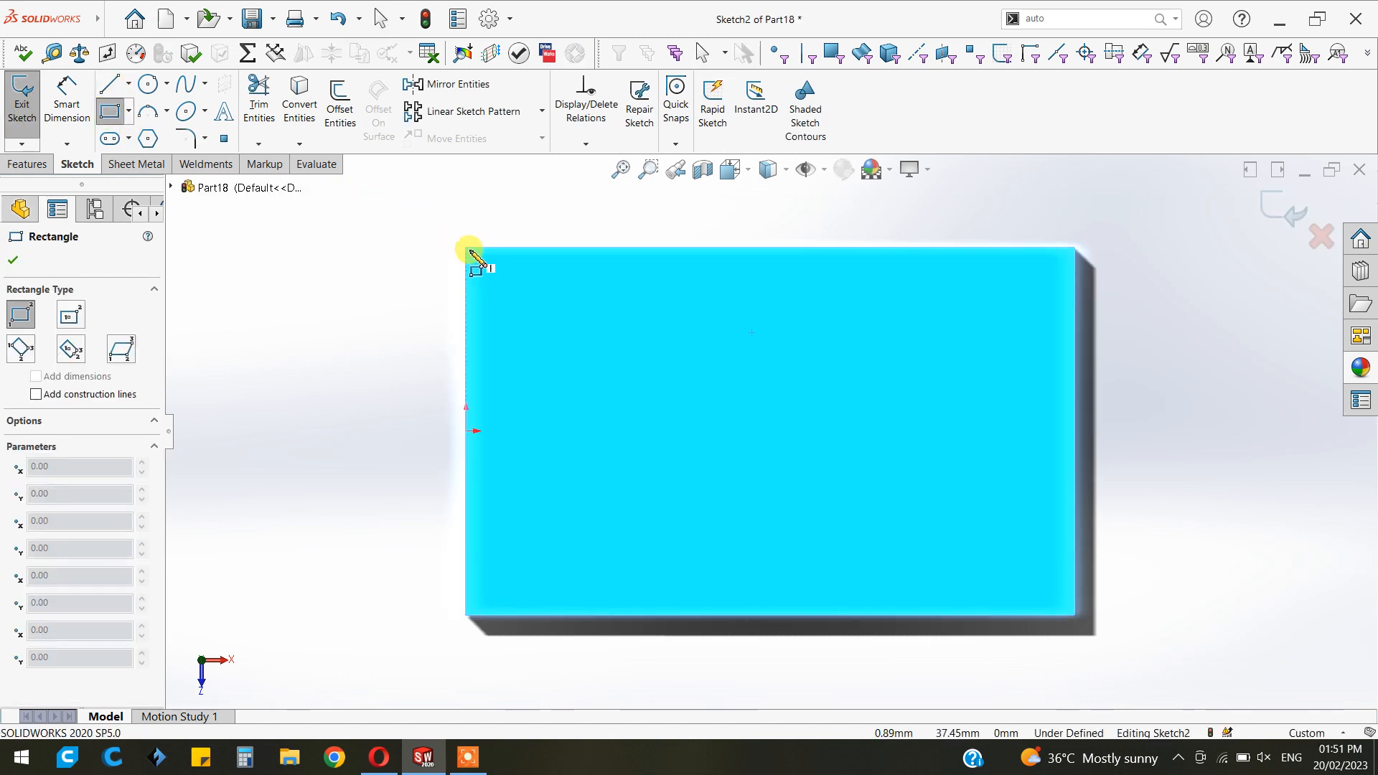
pyautogui.click(467, 249)
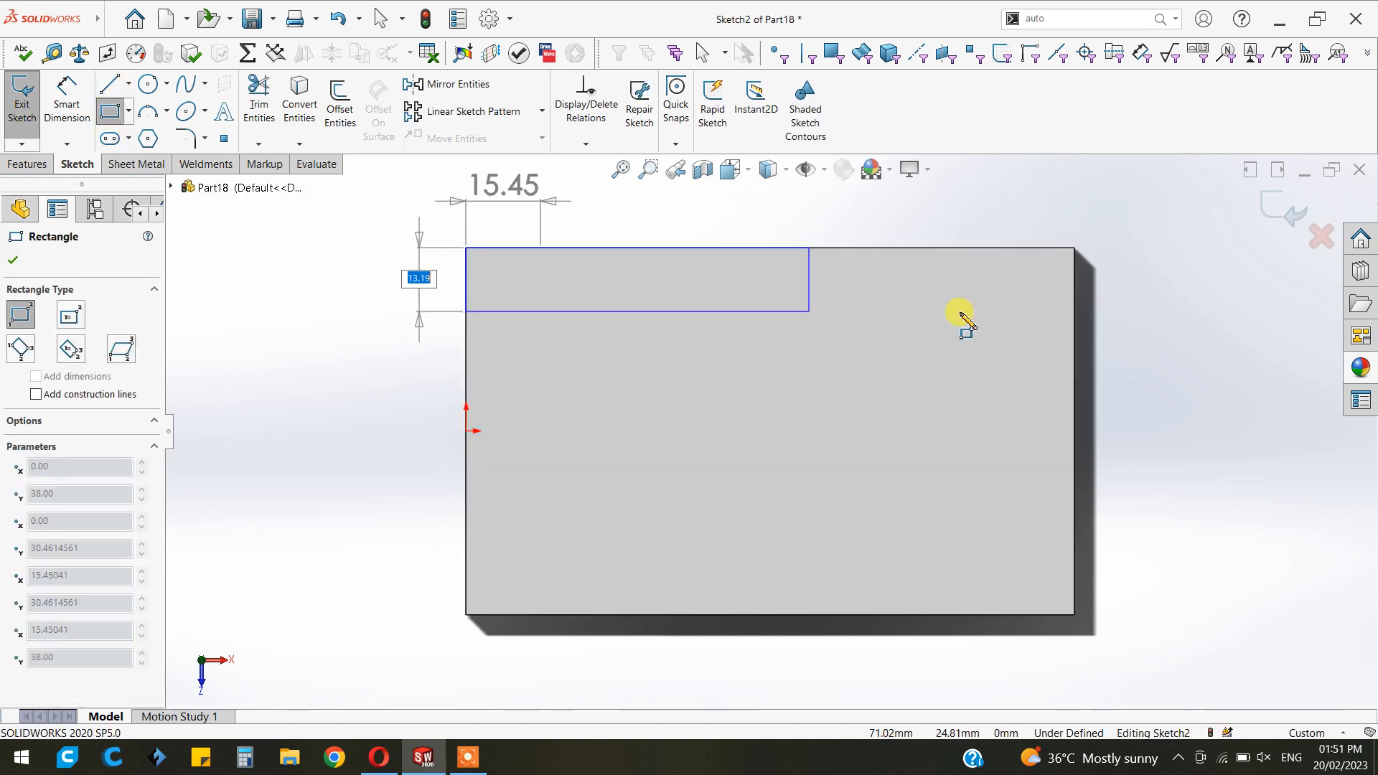
pyautogui.click(1075, 290)
pyautogui.press('Escape')
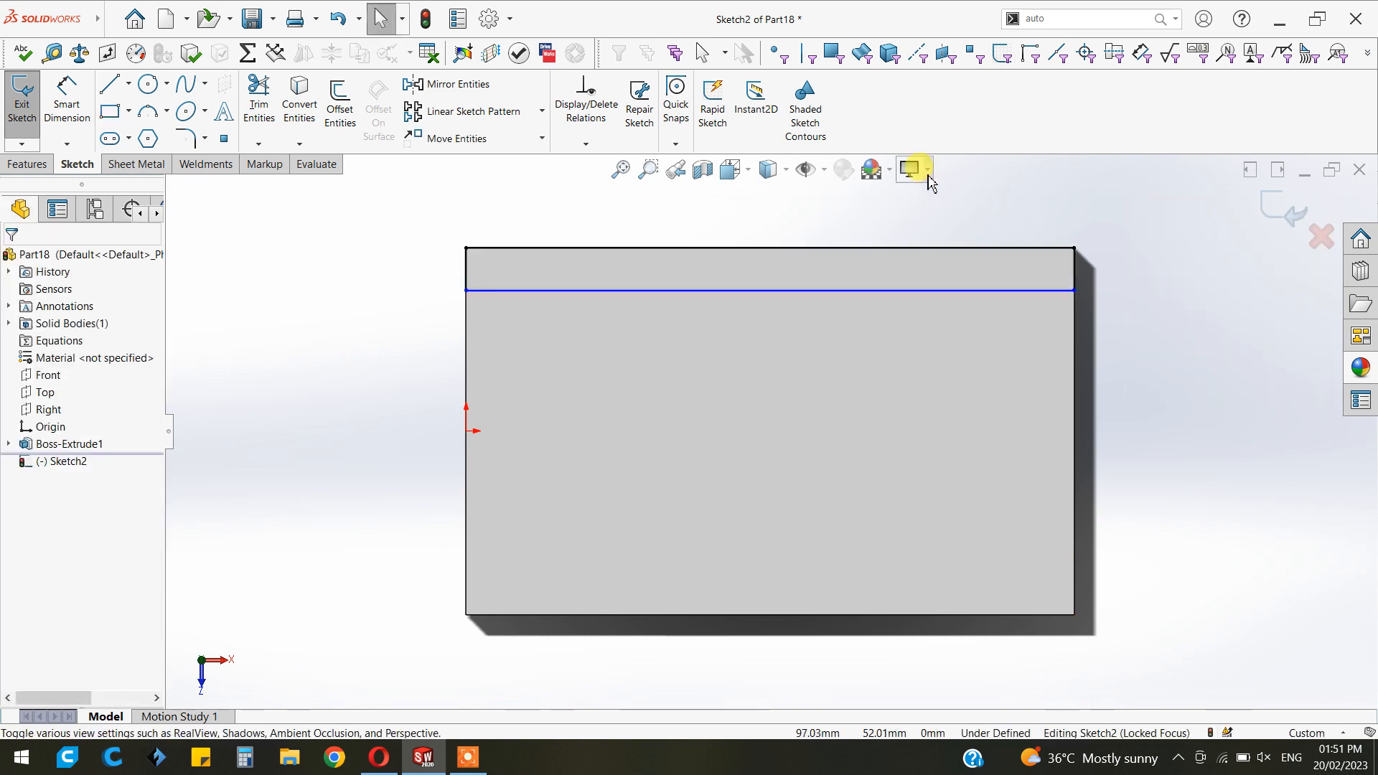
# Turn off the display of shadows around the model
pyautogui.click(911, 170)
pyautogui.click(937, 213)
pyautogui.click(911, 169)
pyautogui.click(910, 170)
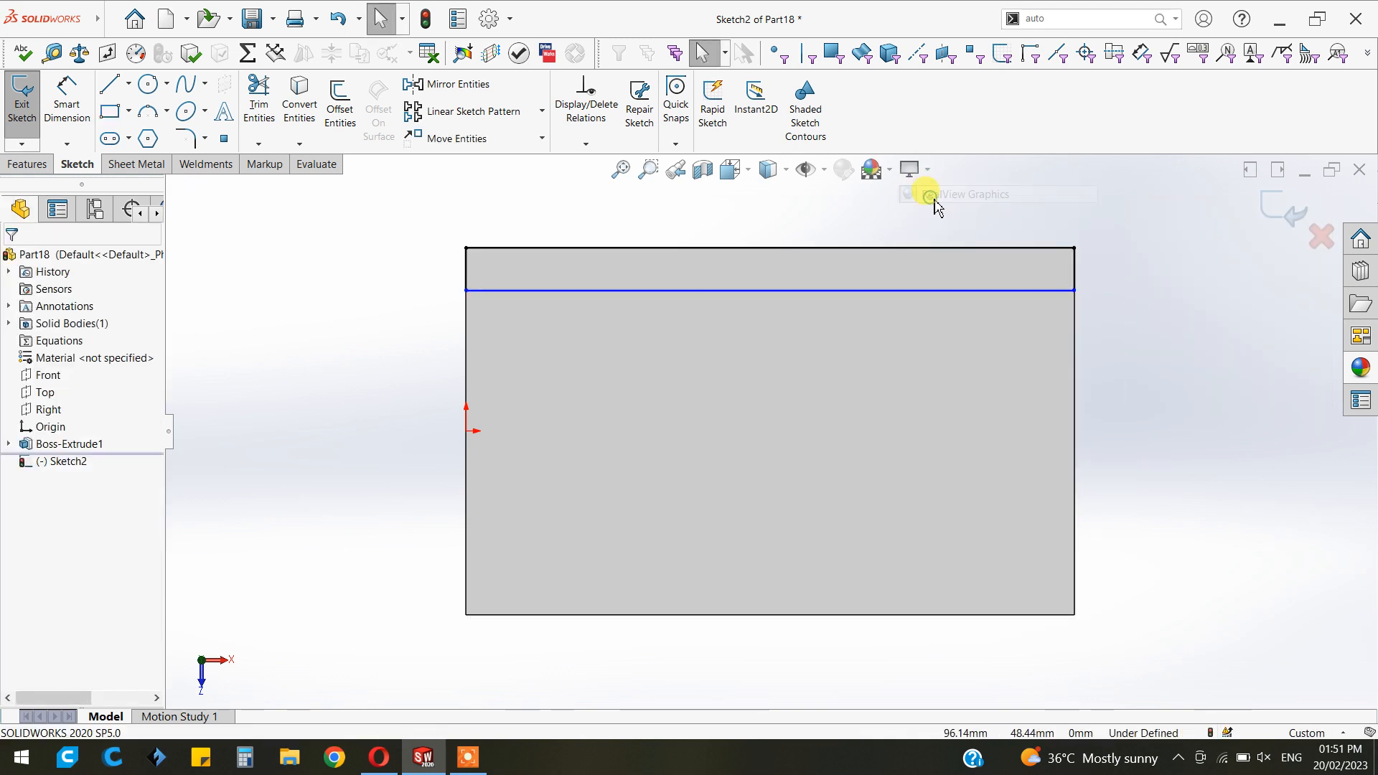
# Dimension the short side of the rear strip rectangle and set it to 13 mm
pyautogui.click(68, 135)
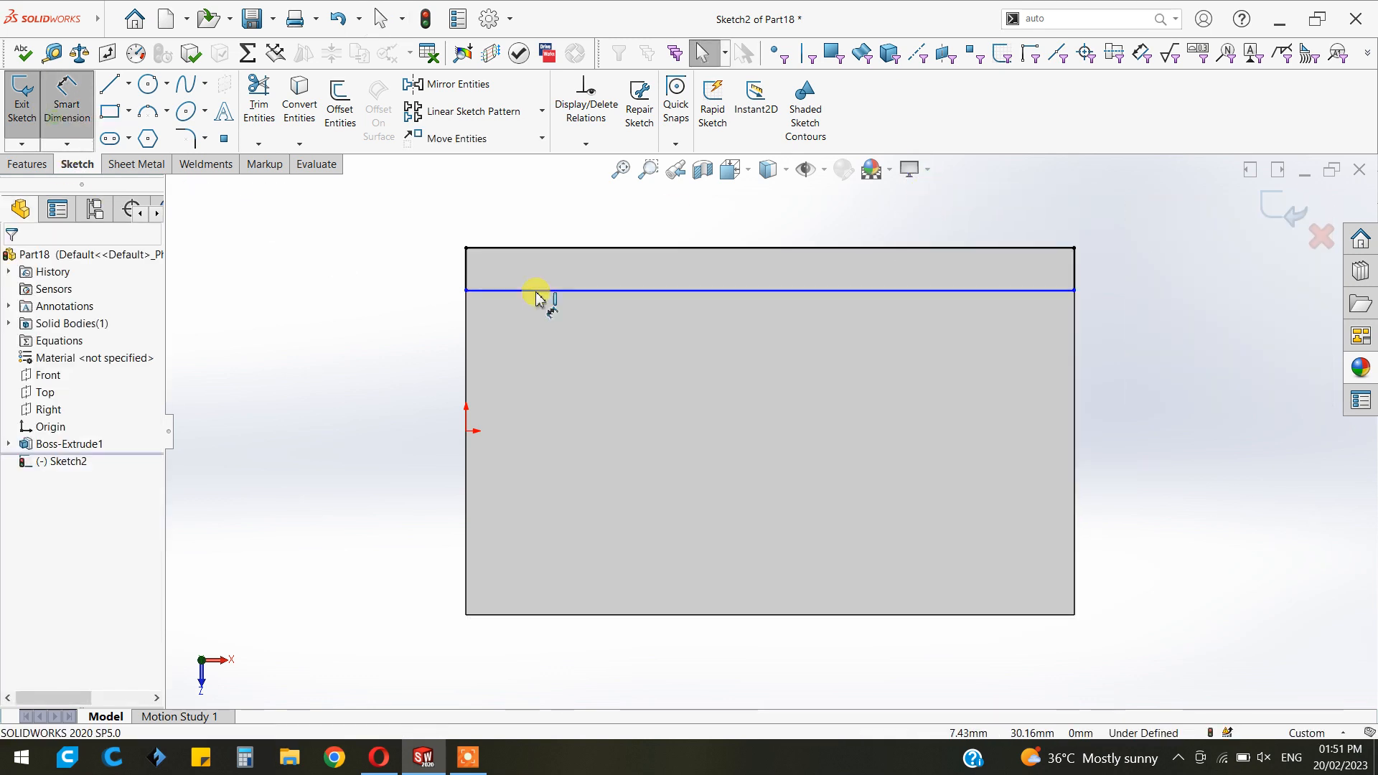
pyautogui.click(368, 289)
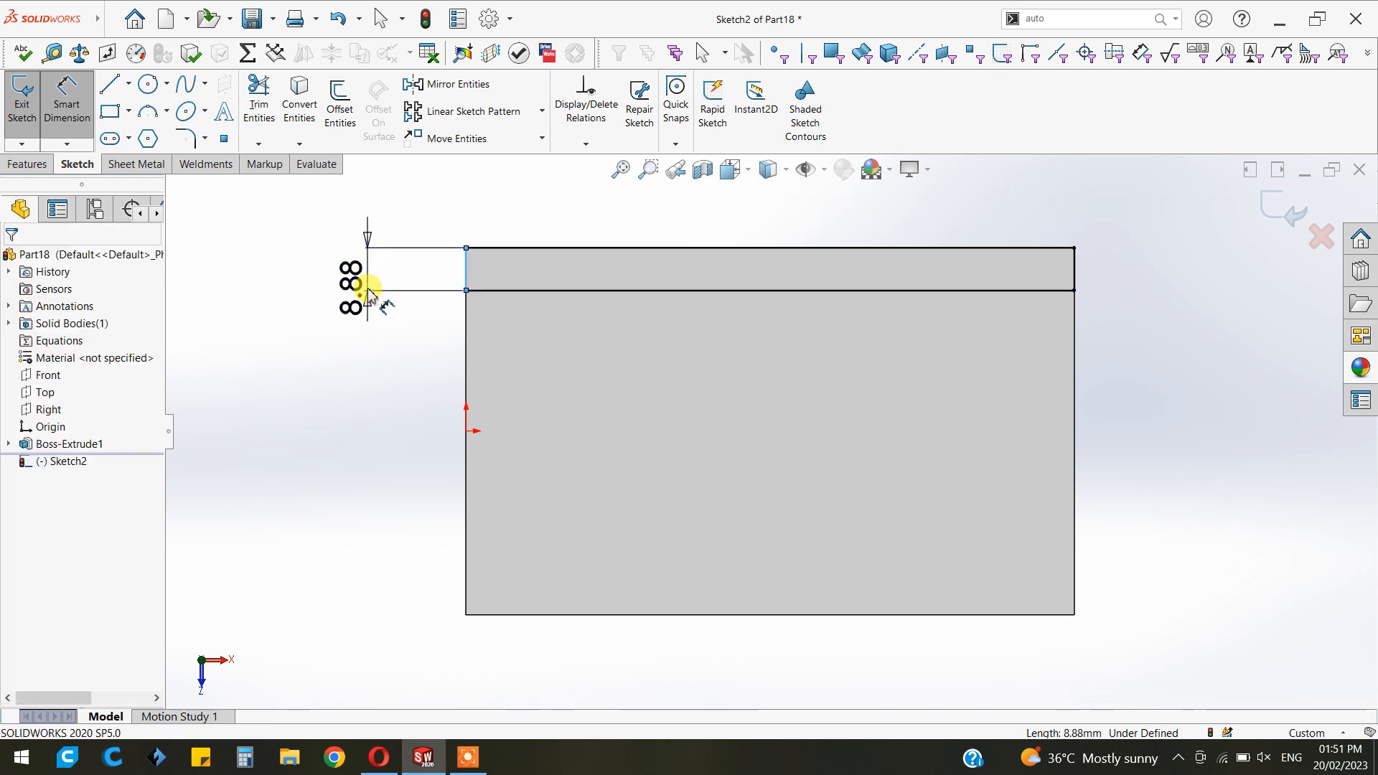
pyautogui.click(367, 291)
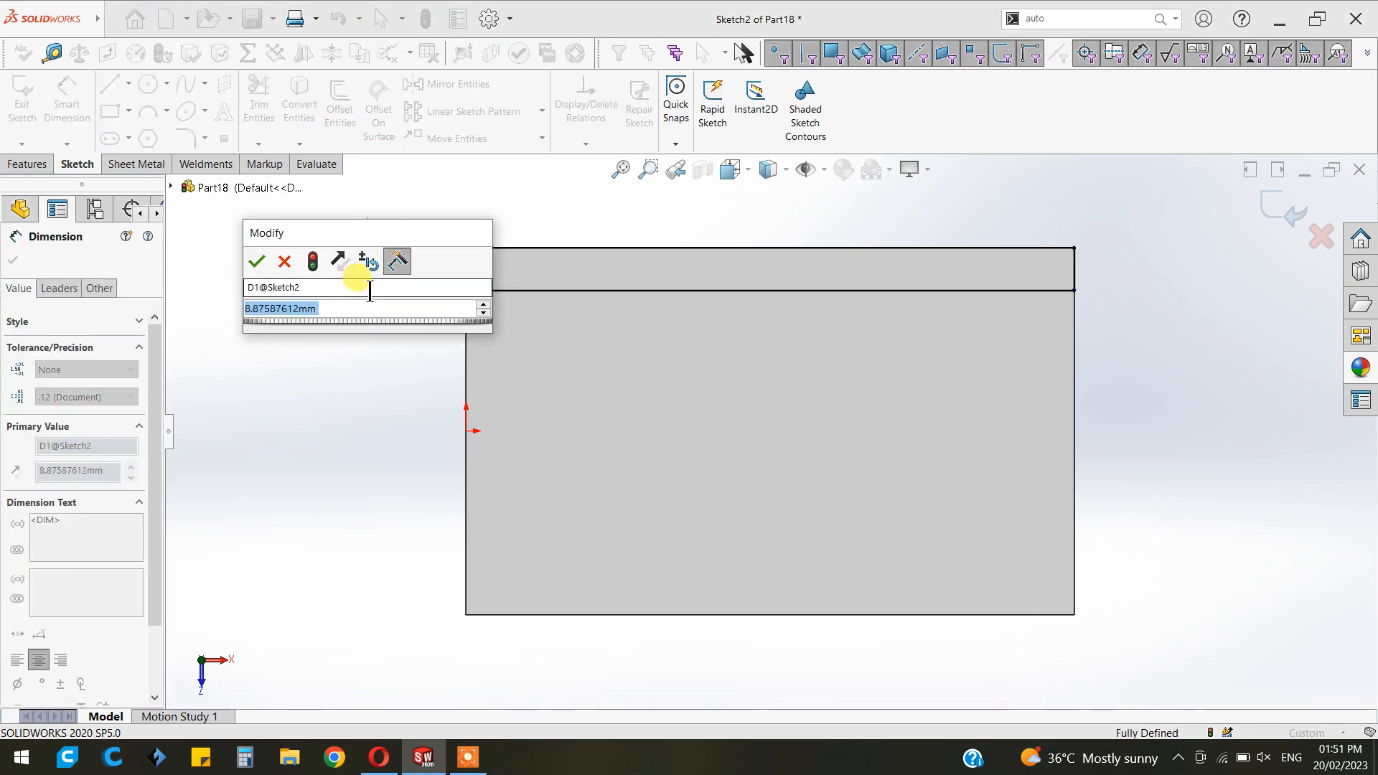
pyautogui.write('13')
pyautogui.press('Return')
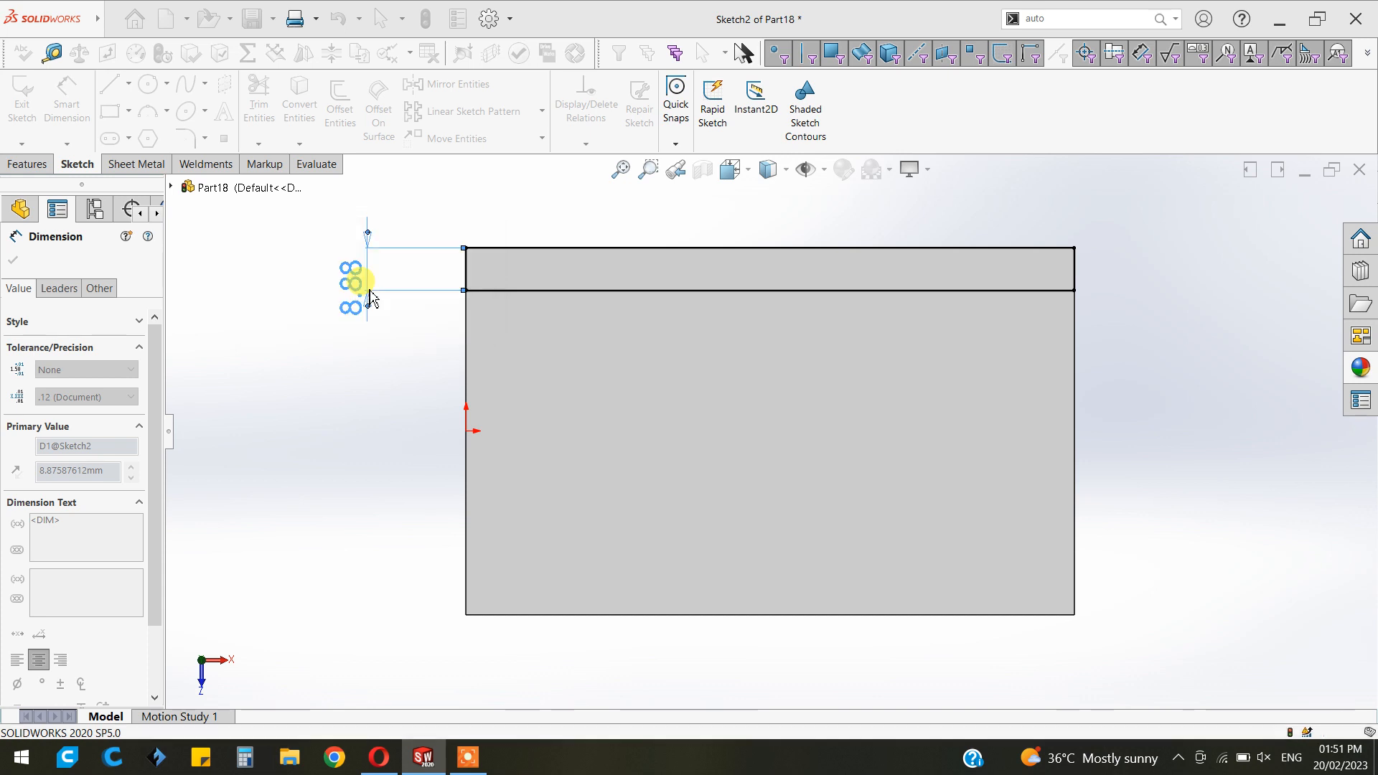
pyautogui.click(12, 260)
# Extrude the rear strip upward as a blind boss merged with the base, with the depth entered as 90-13 mm
pyautogui.click(23, 131)
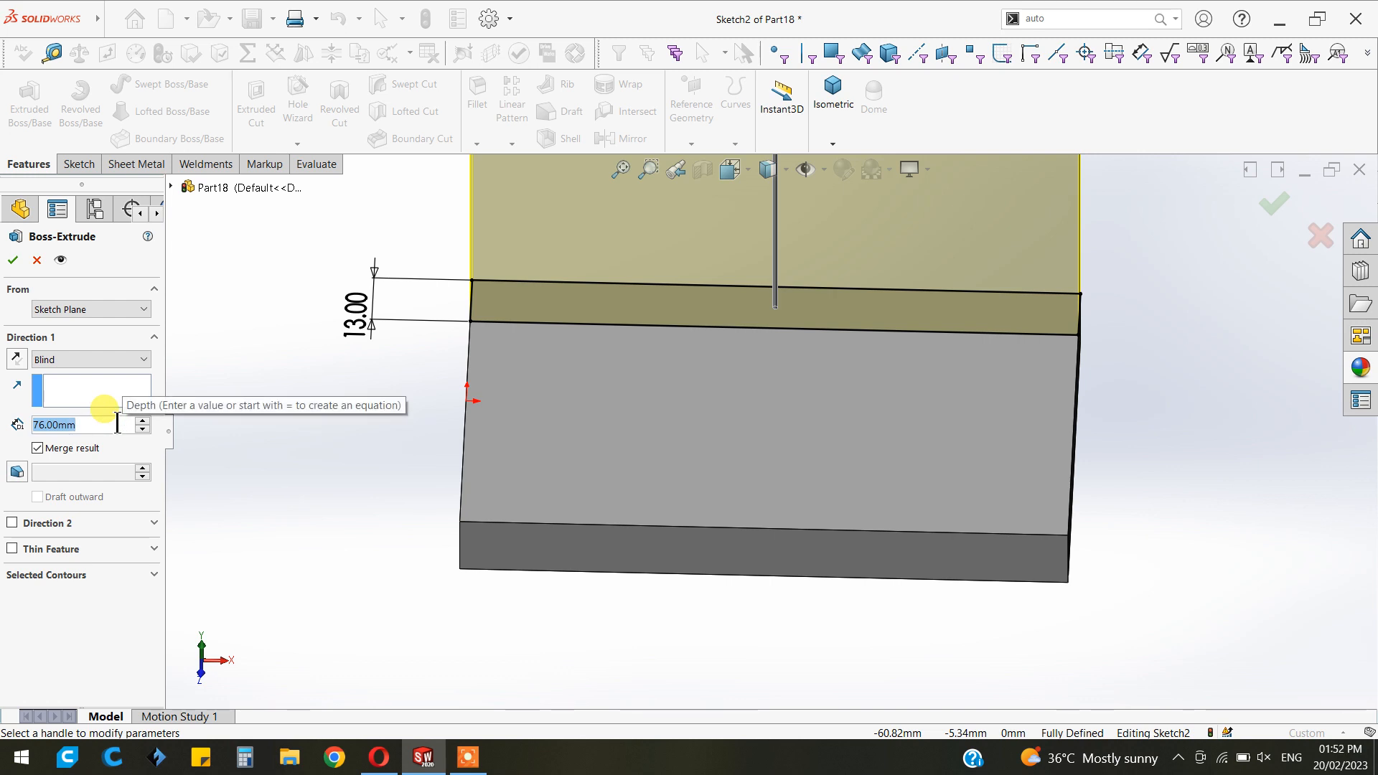
pyautogui.write('90')
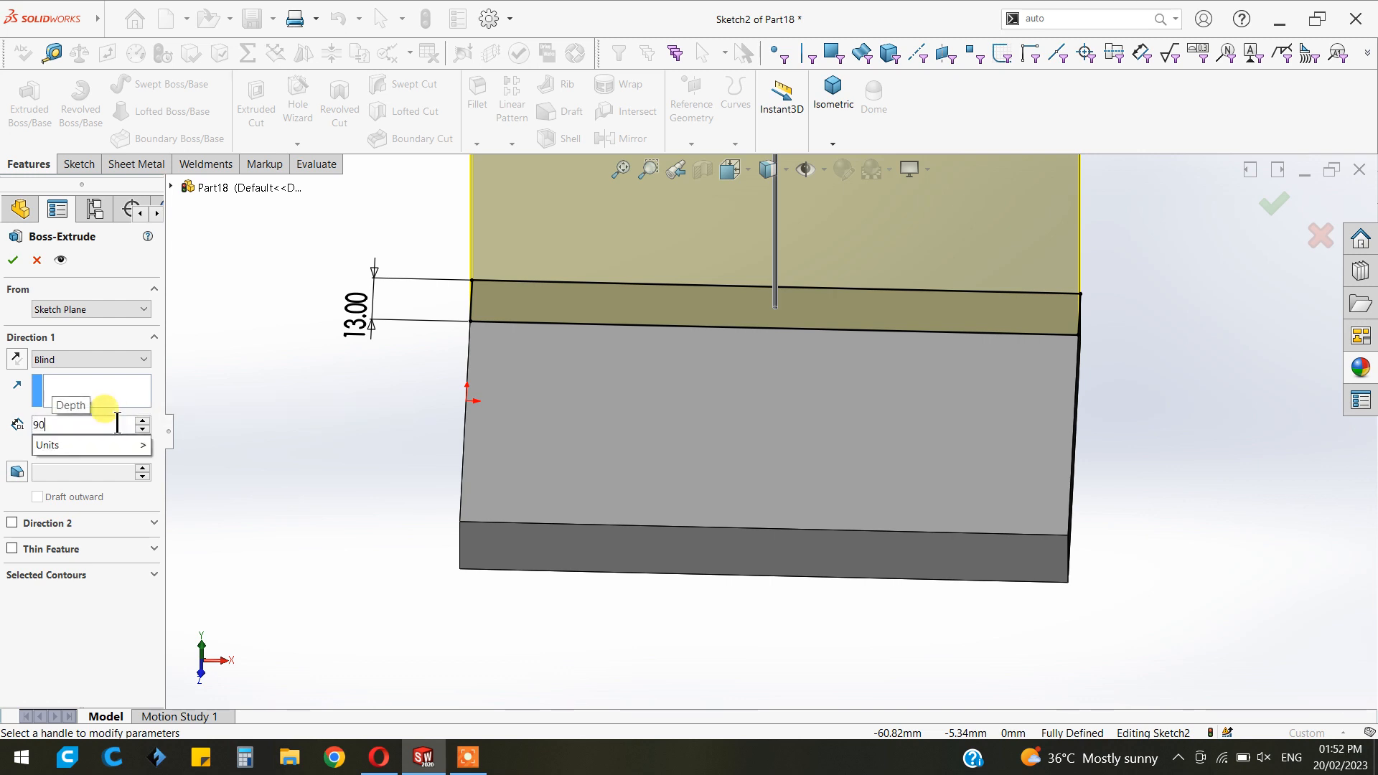
pyautogui.write('-')
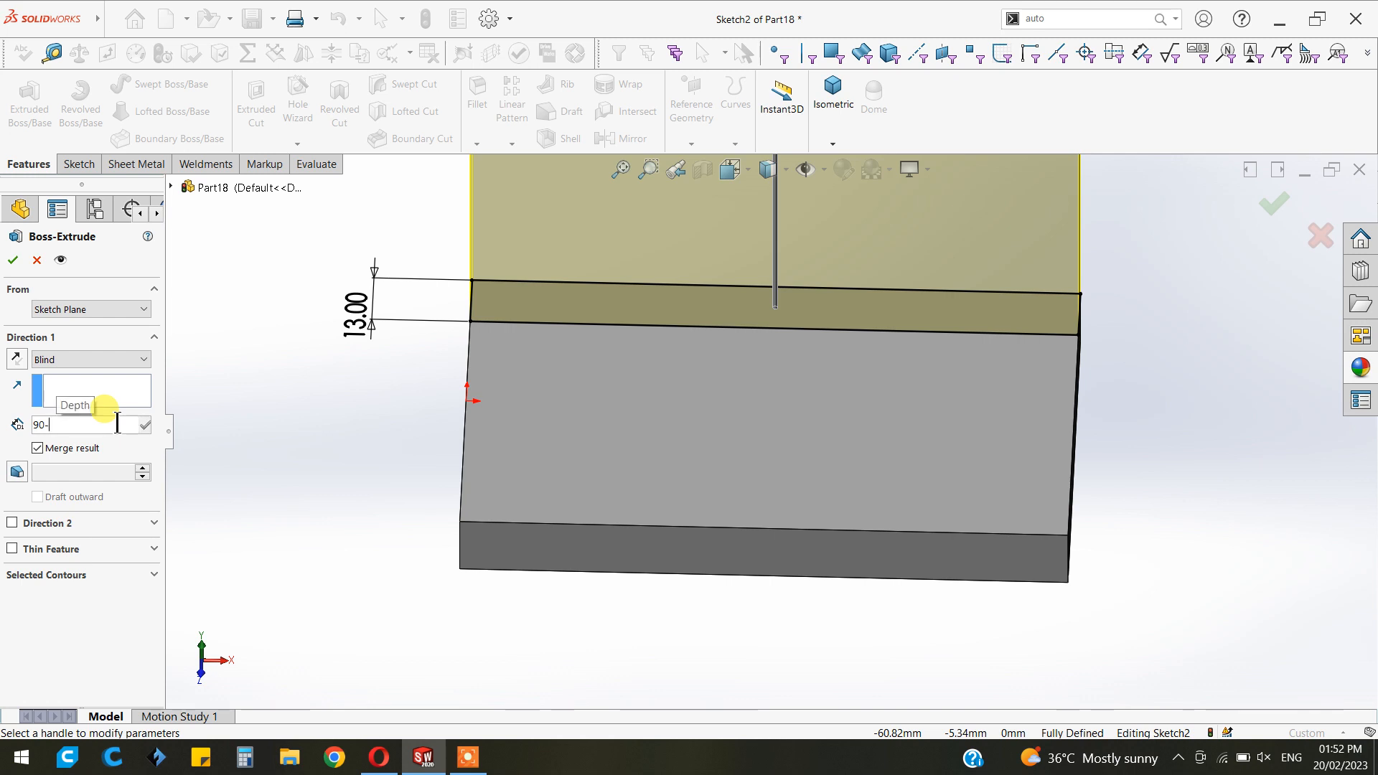
pyautogui.write('13')
pyautogui.press('Return')
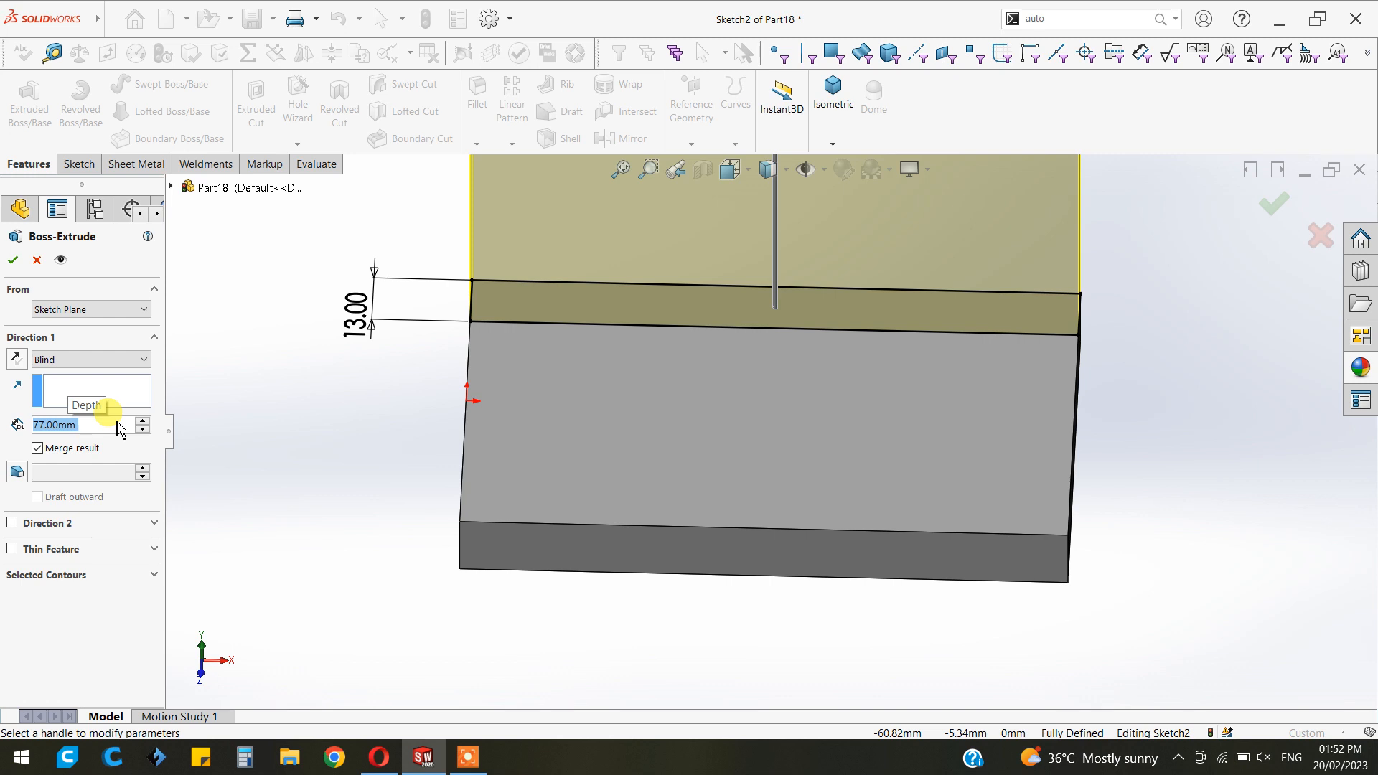
pyautogui.click(13, 260)
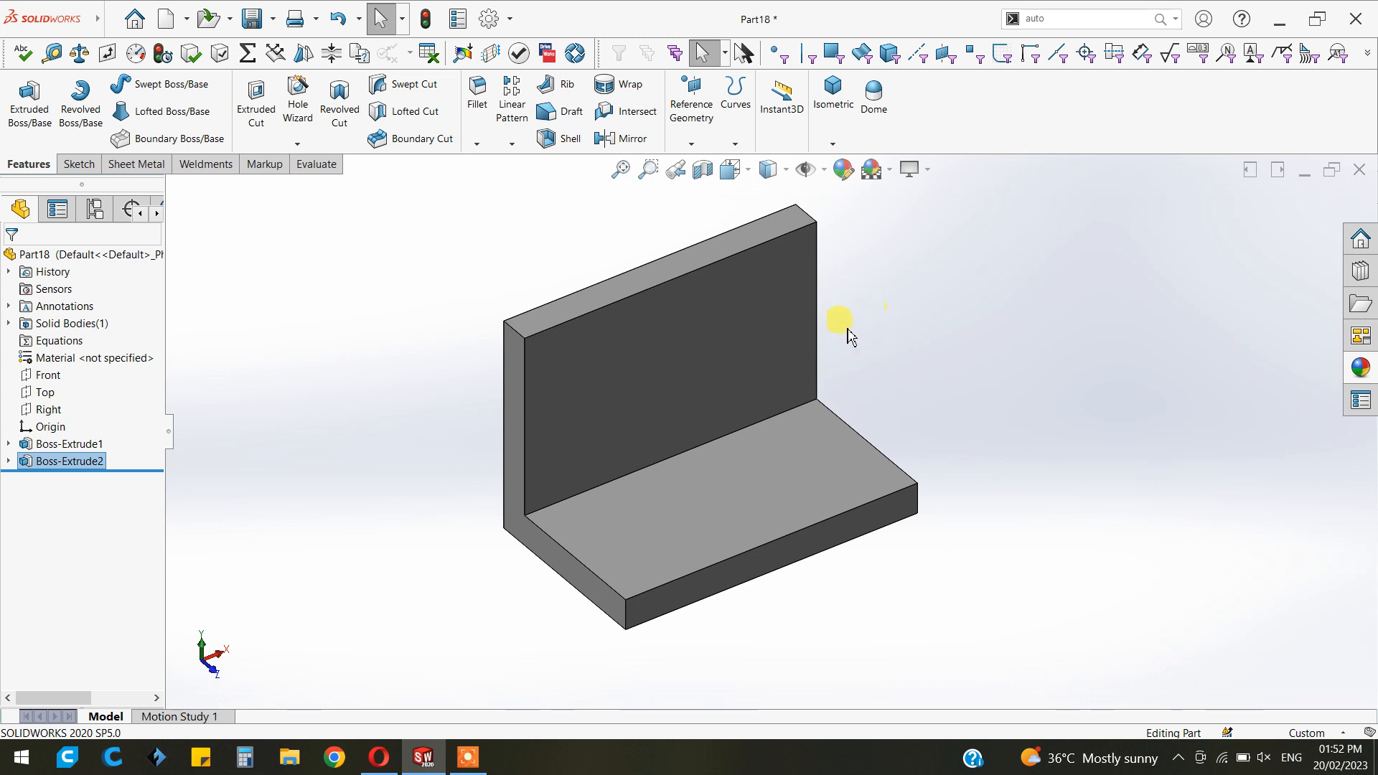
# On the upright wall's front face, sketch two concentric circles centred across its width, with radii of about 20 mm and 14 mm
pyautogui.click(700, 367)
pyautogui.click(762, 317)
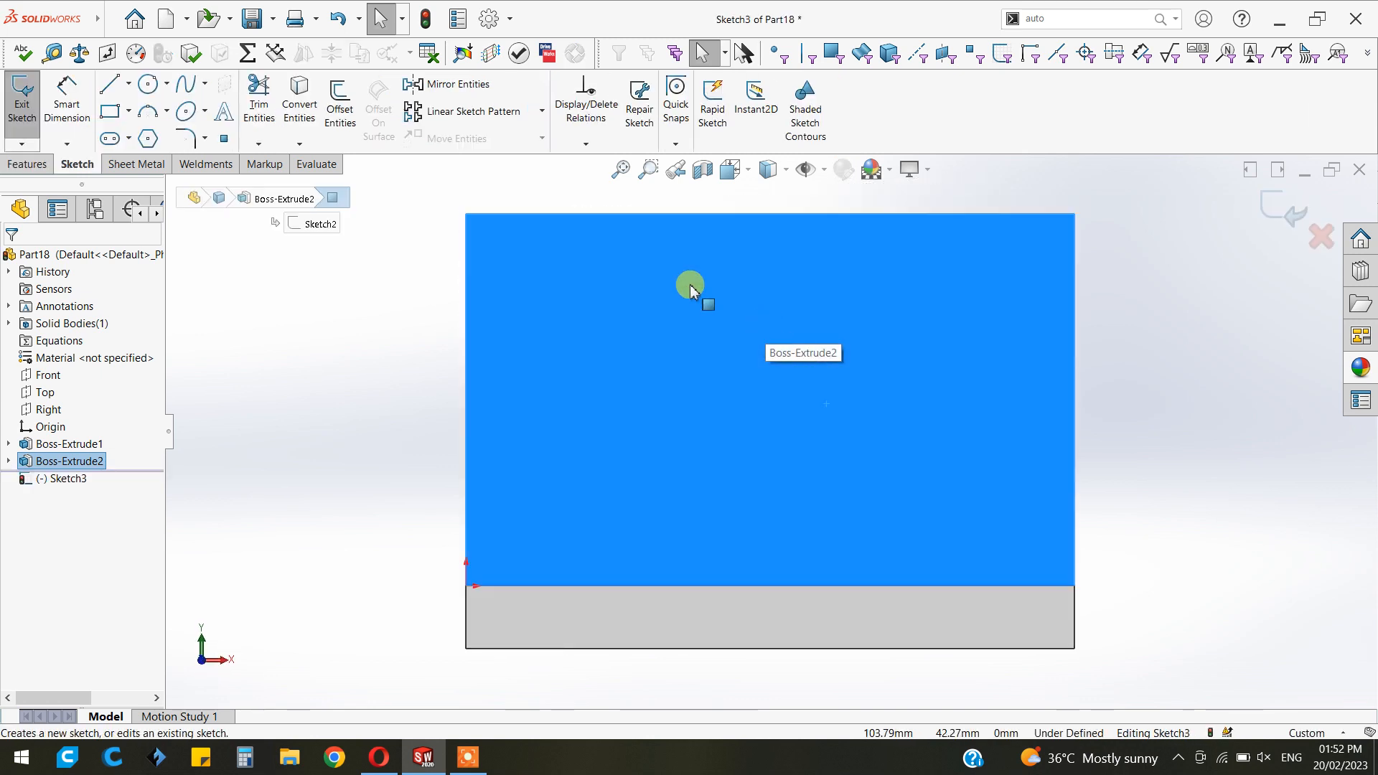
pyautogui.click(148, 84)
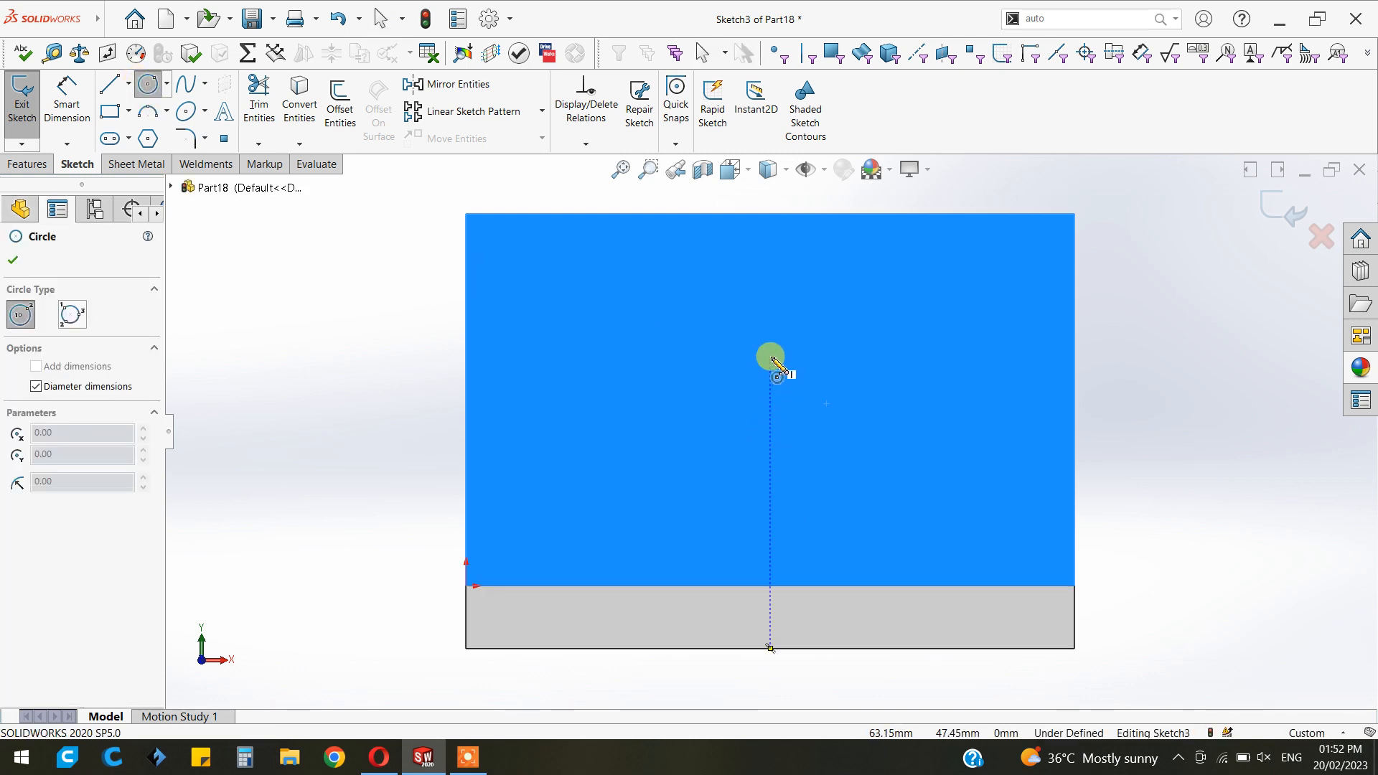
pyautogui.moveTo(771, 358); pyautogui.dragTo(822, 439)
pyautogui.click(822, 439)
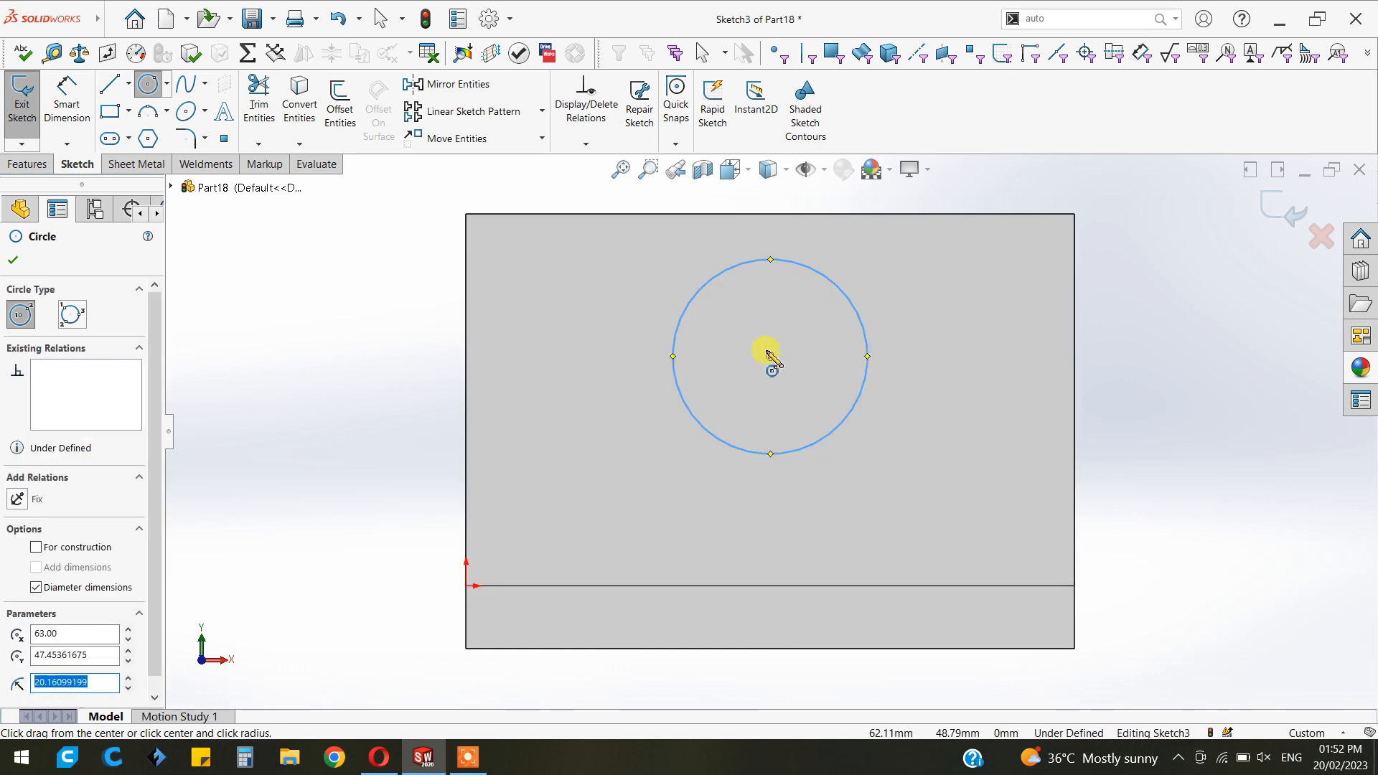
pyautogui.moveTo(771, 357); pyautogui.dragTo(798, 422)
pyautogui.click(800, 418)
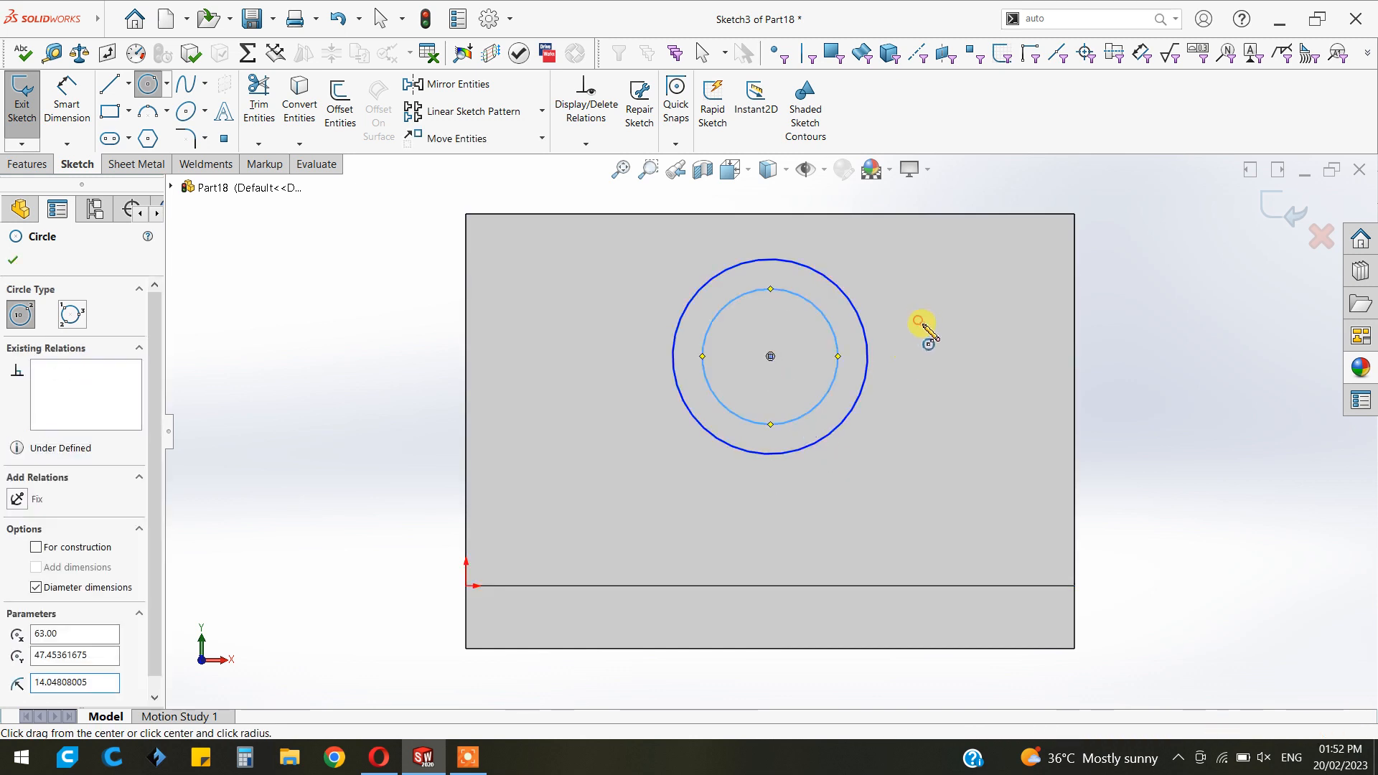
# Dimension the height of the circles' centre above the wall's bottom edge and set it to 38 mm
pyautogui.rightClick(923, 325)
pyautogui.click(934, 338)
pyautogui.click(60, 91)
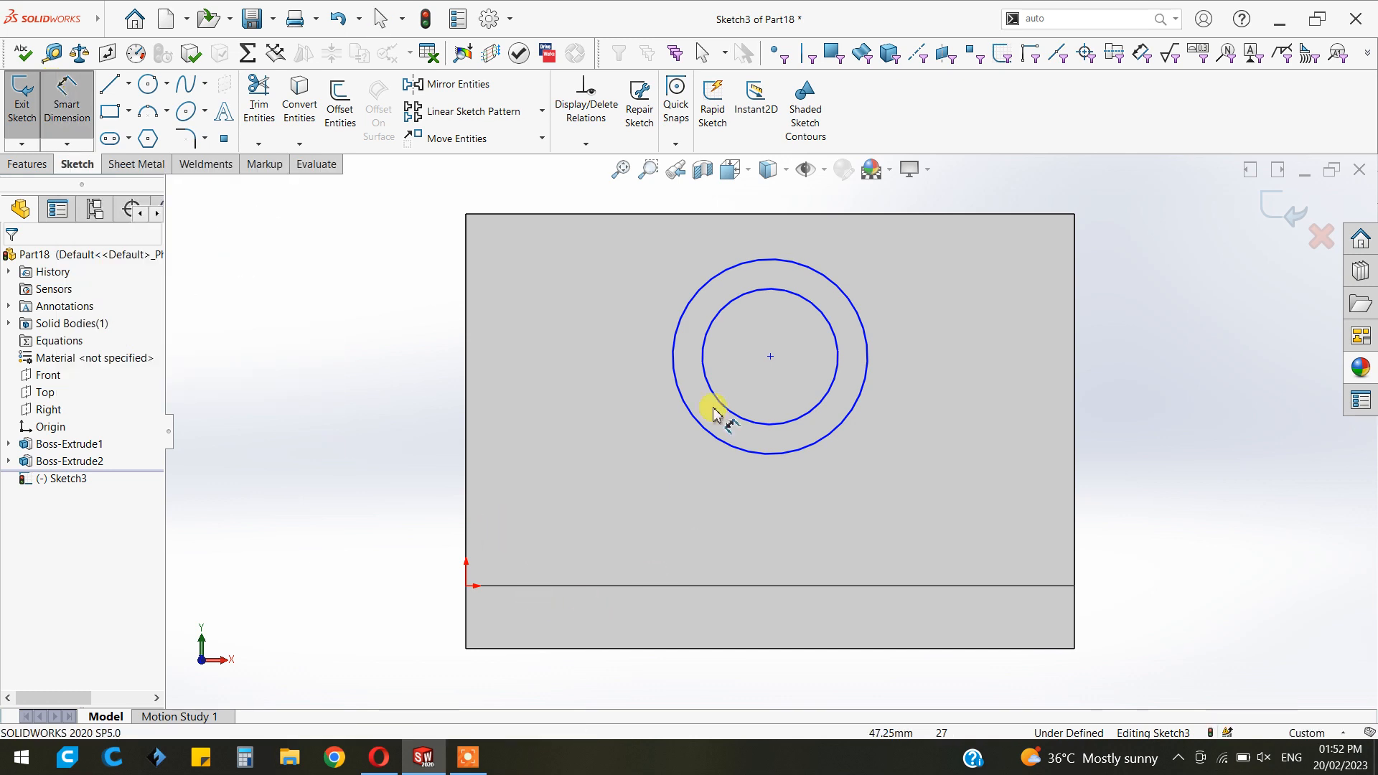
pyautogui.click(788, 587)
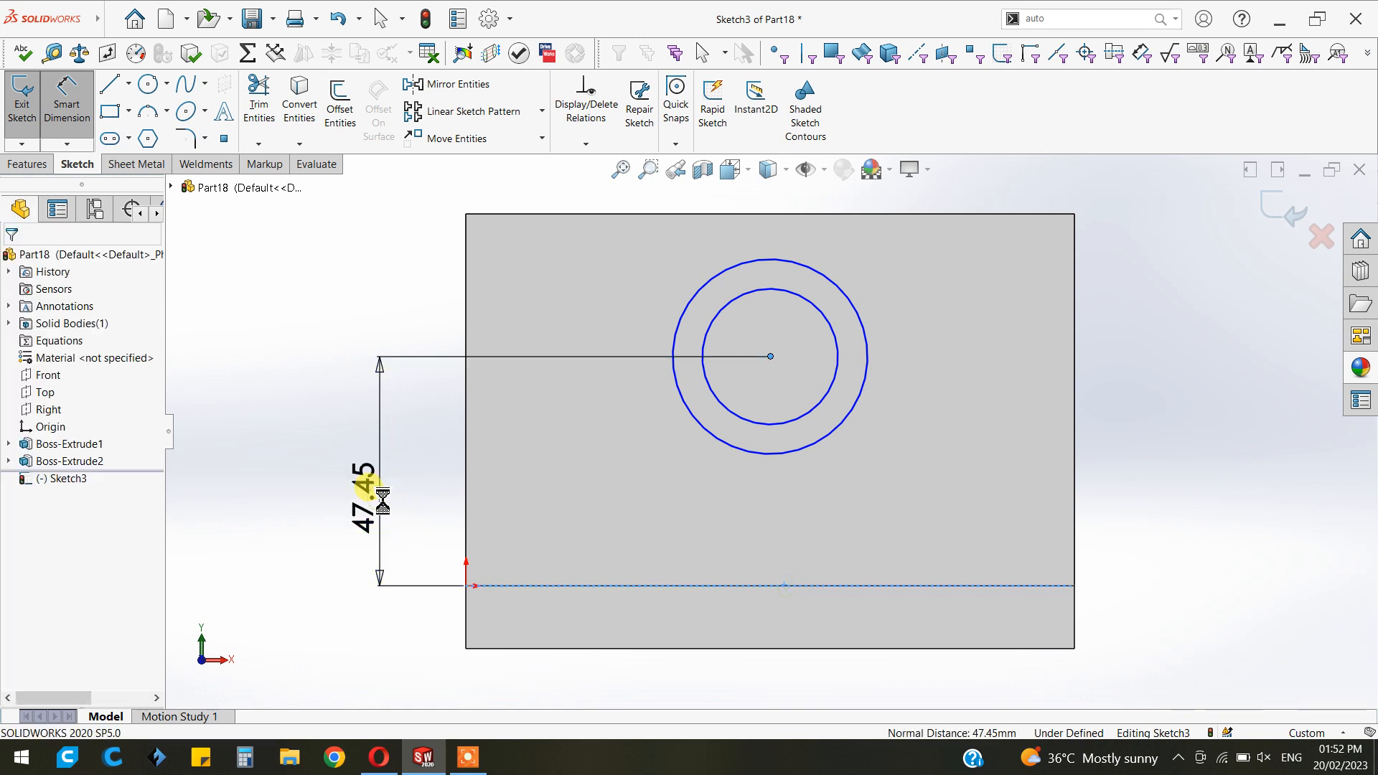
pyautogui.click(383, 500)
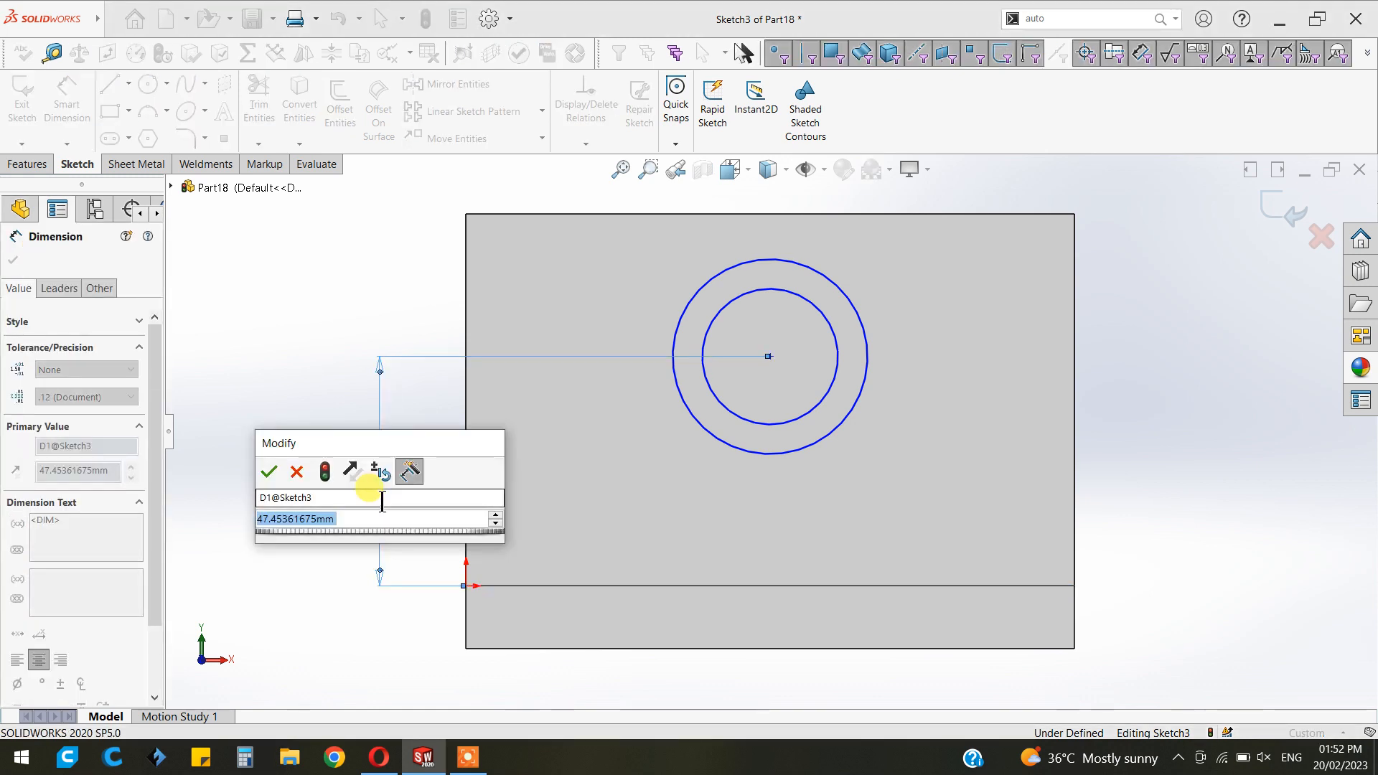
pyautogui.write('38')
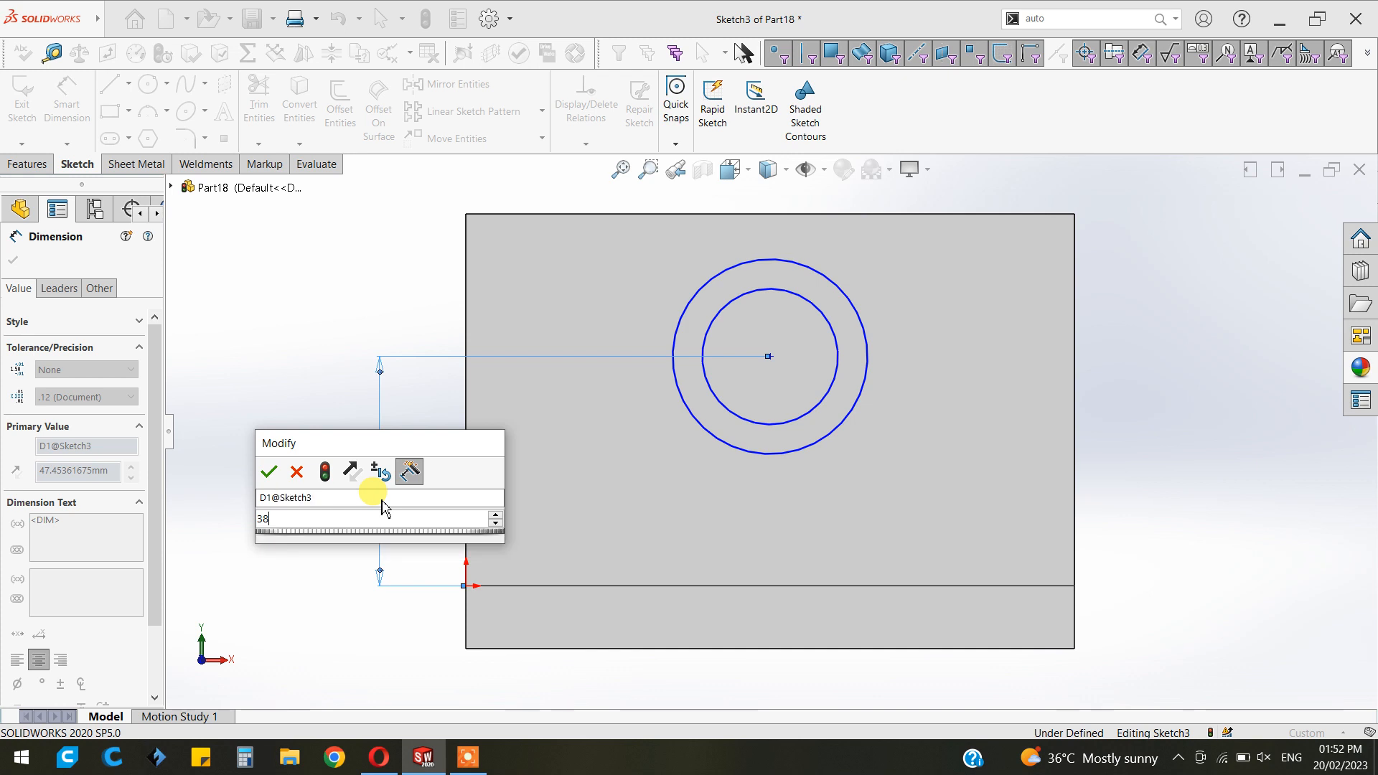
pyautogui.press('Return')
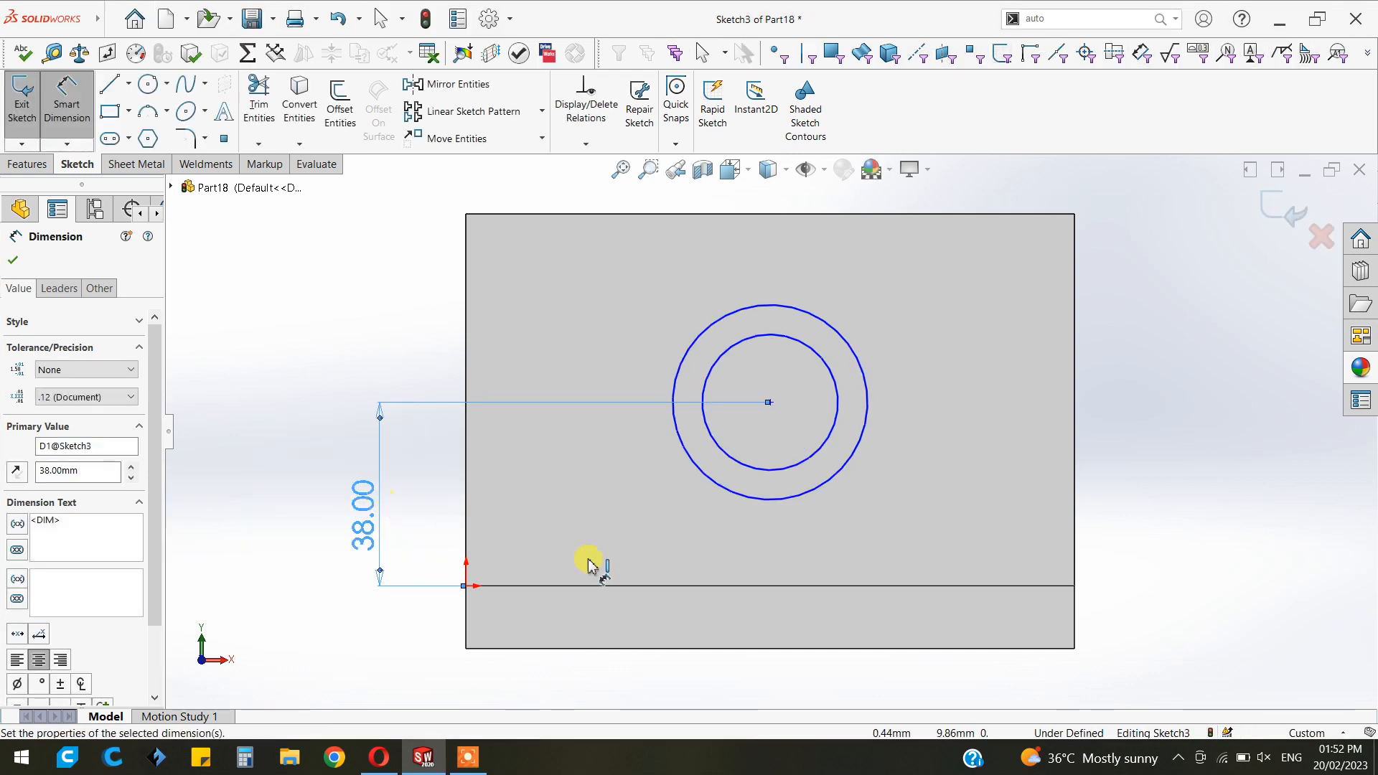
# Dimension the two concentric circles, setting the outer diameter to 50 mm and the inner diameter to 32 mm
pyautogui.click(863, 429)
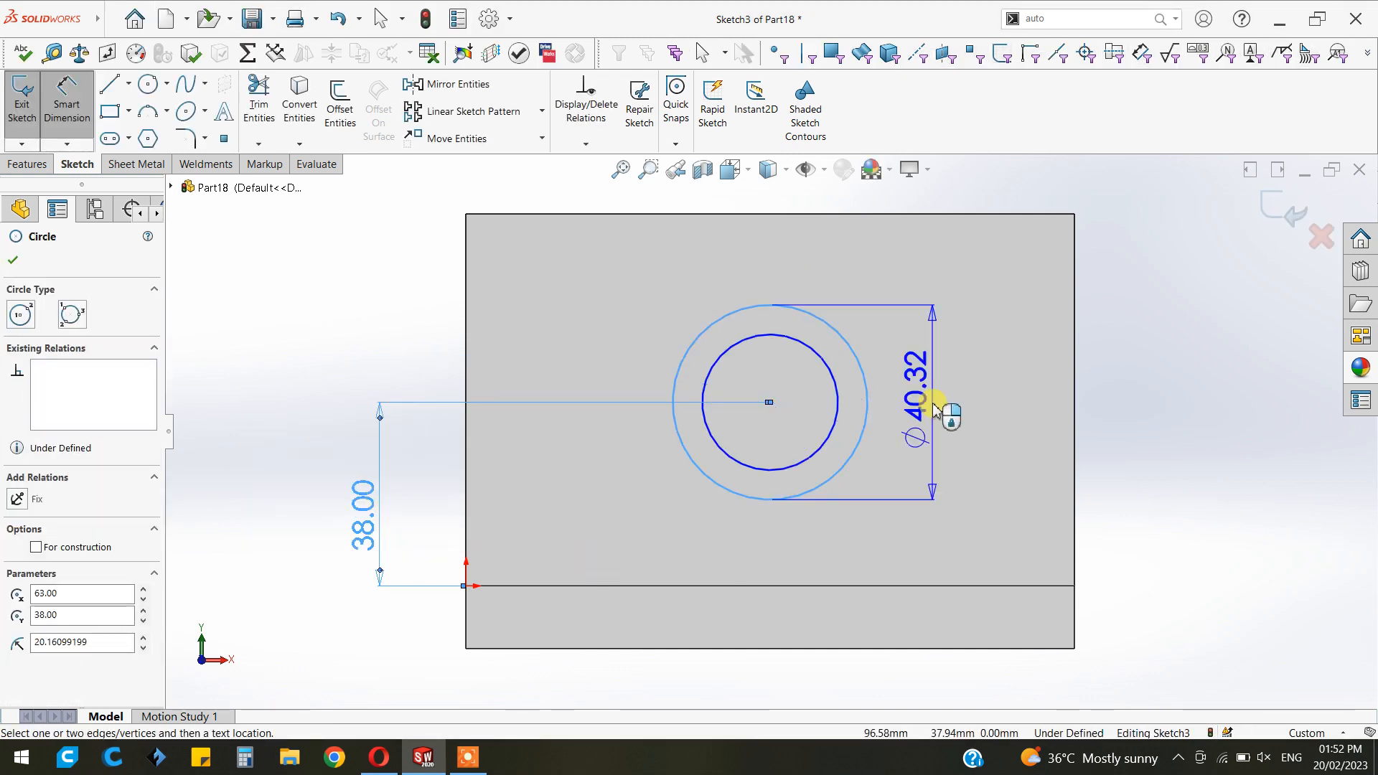
pyautogui.click(943, 410)
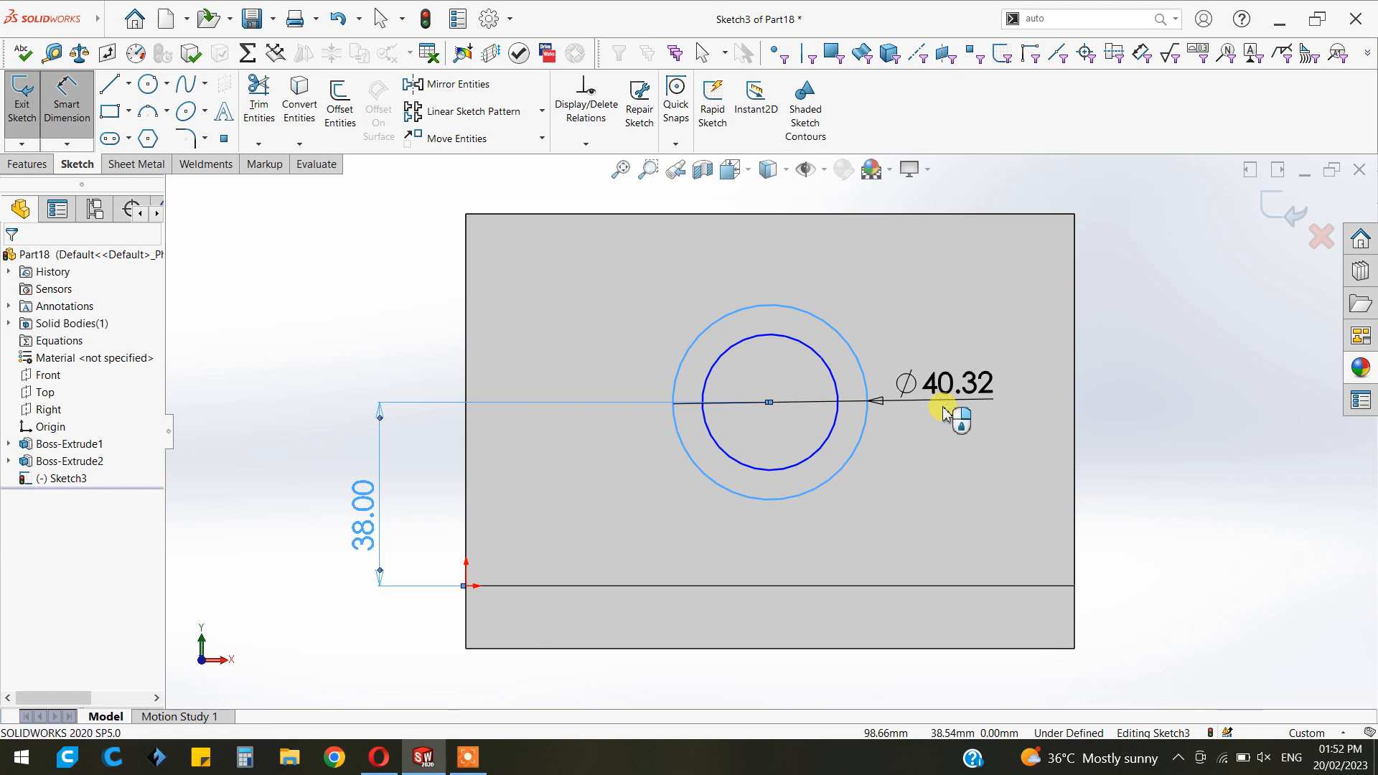
pyautogui.write('5')
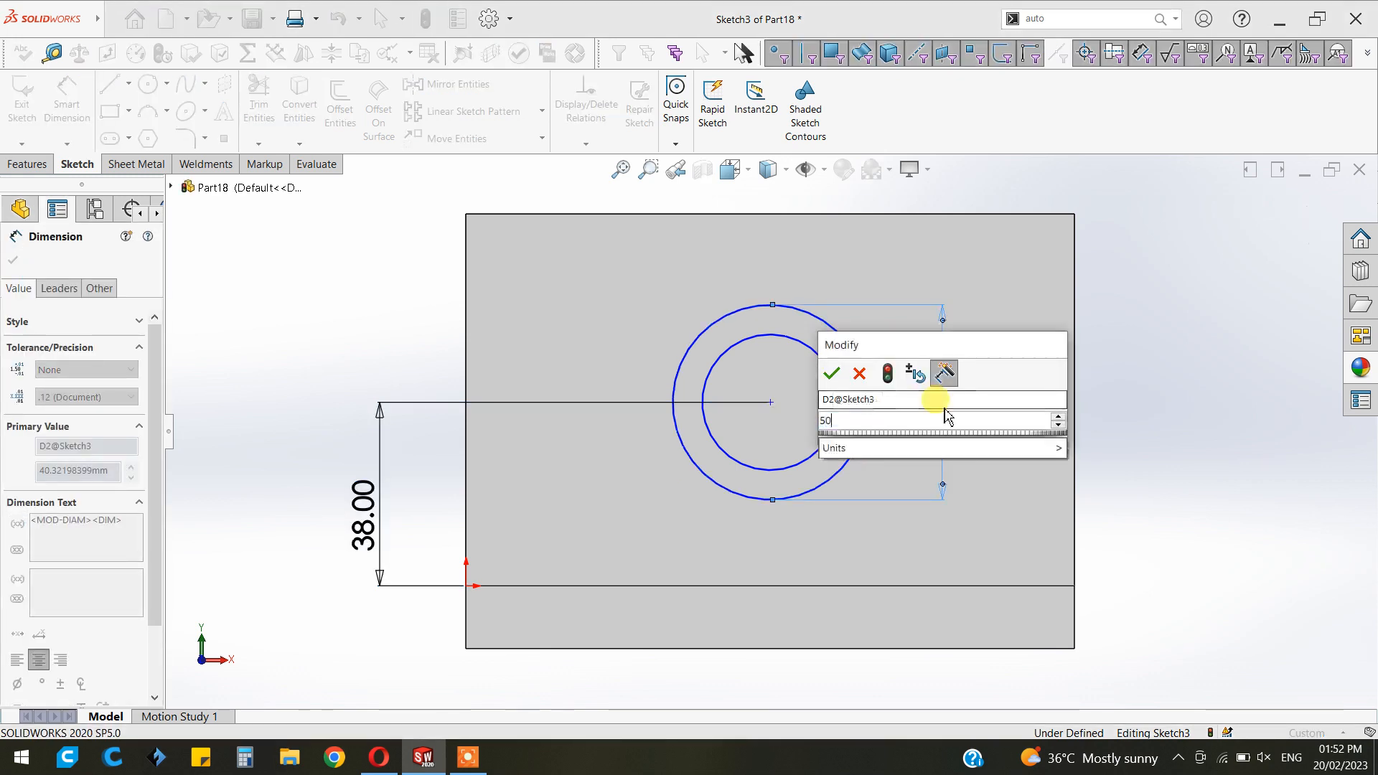
pyautogui.write('0')
pyautogui.press('Return')
pyautogui.click(840, 415)
pyautogui.click(593, 507)
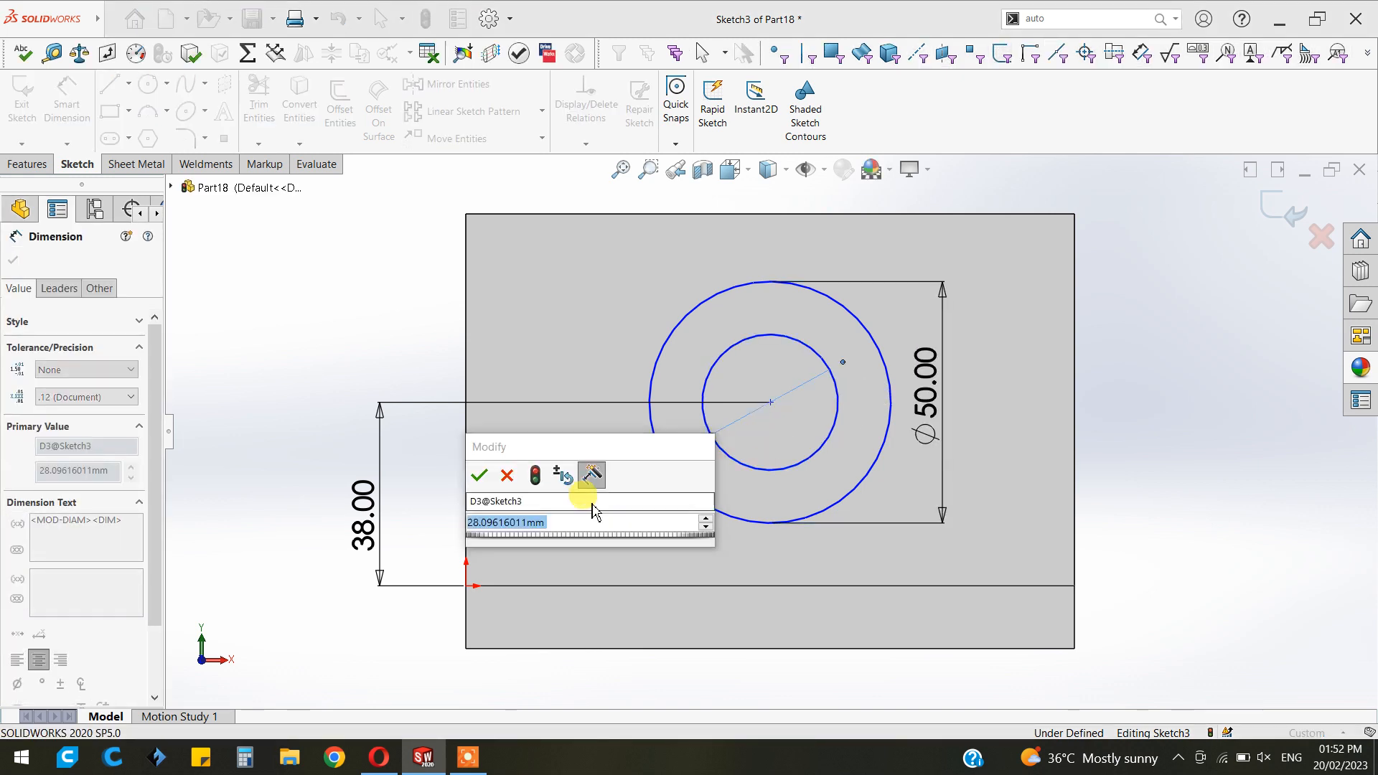
pyautogui.write('30')
pyautogui.press('Return')
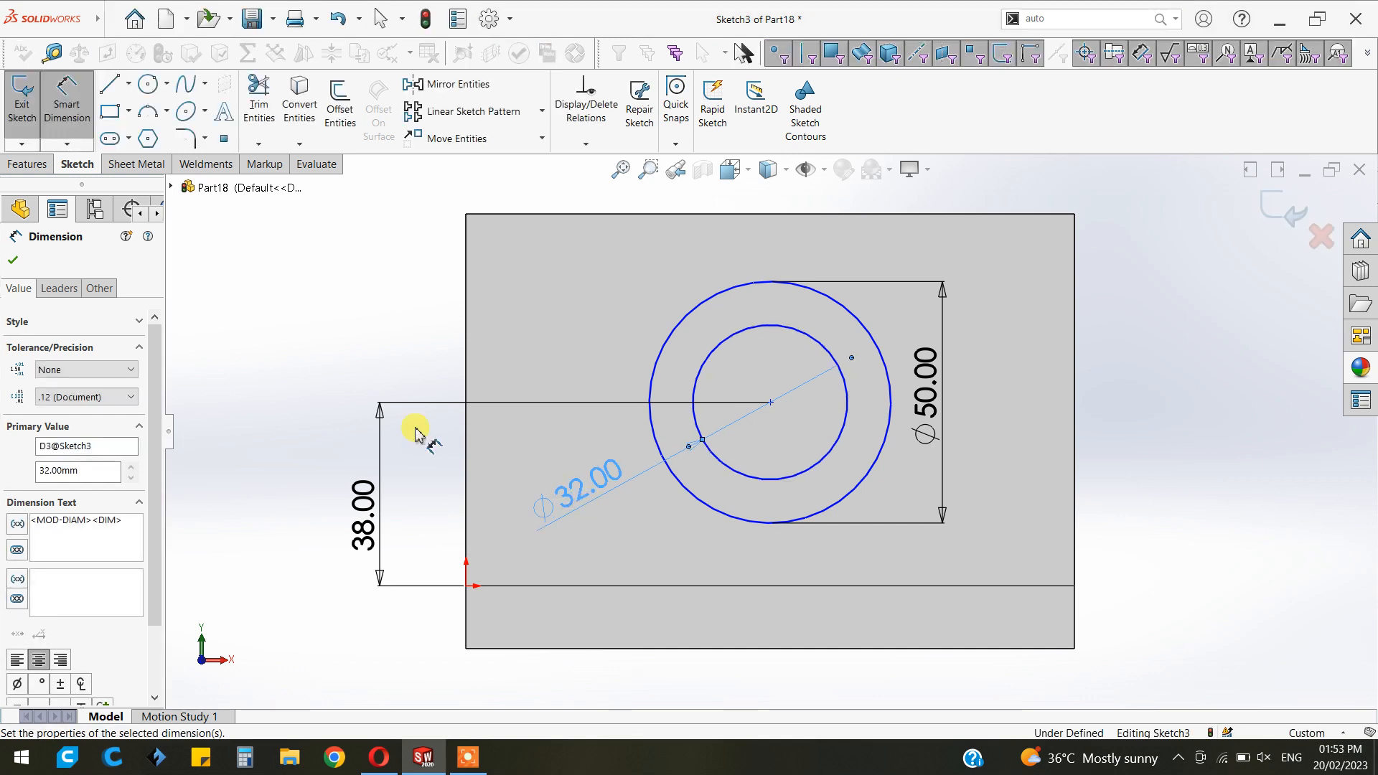
pyautogui.click(14, 260)
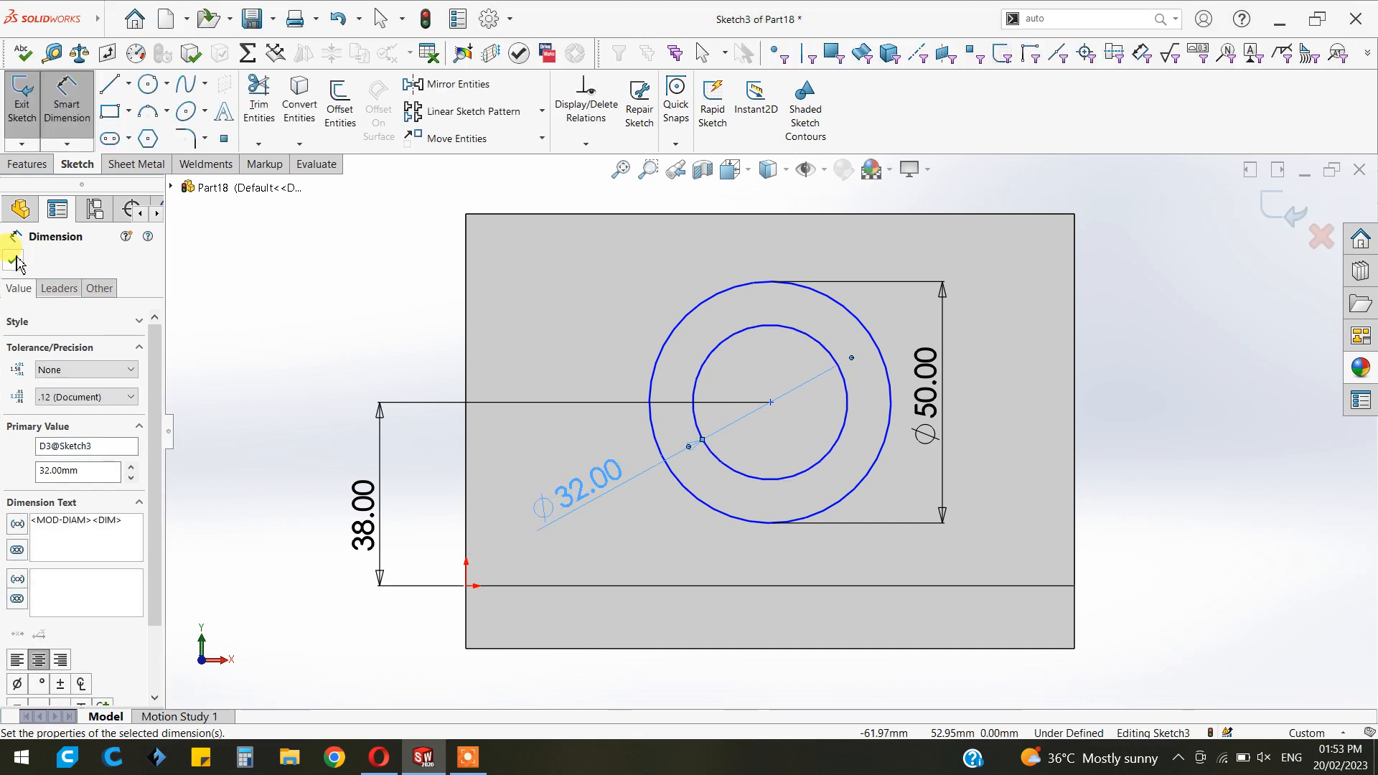
# Start an extruded boss from the sketch of the two concentric circles
pyautogui.click(29, 165)
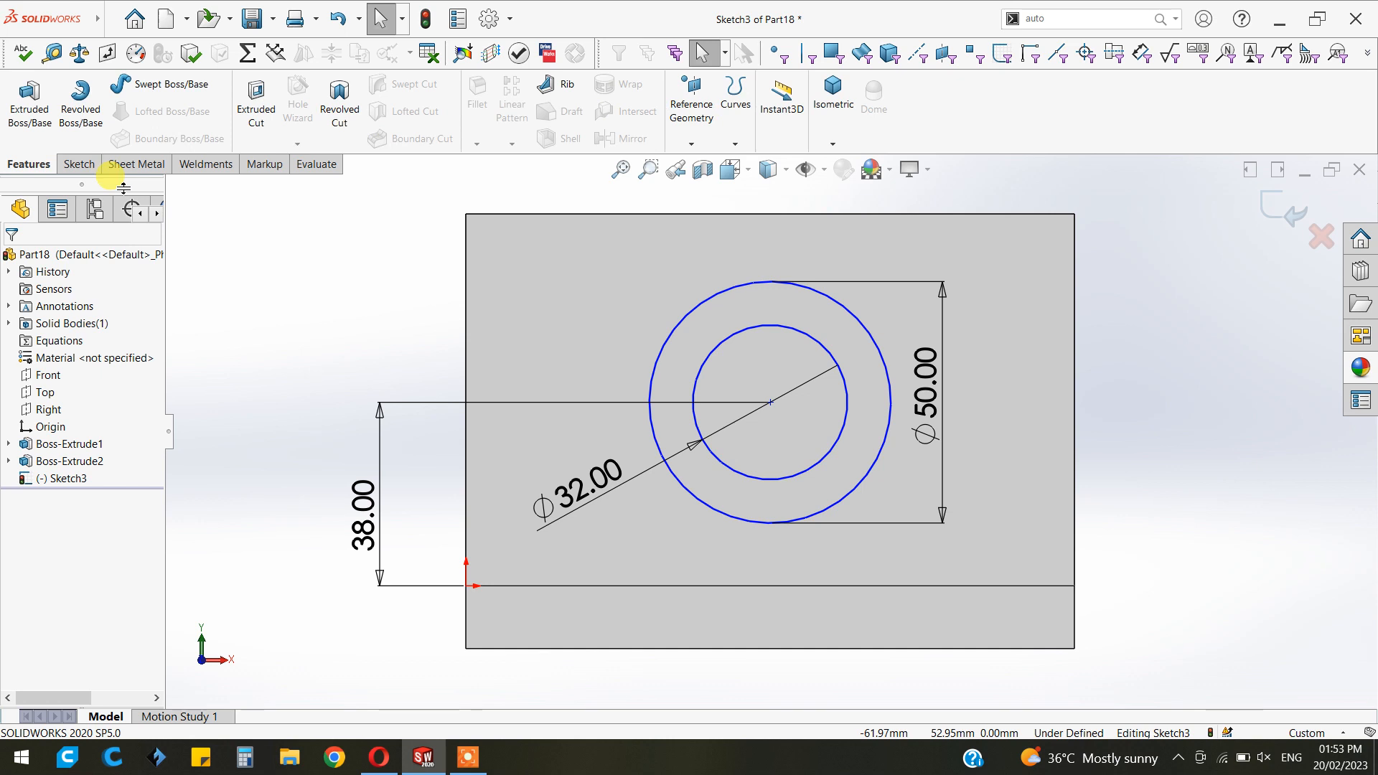
pyautogui.click(28, 97)
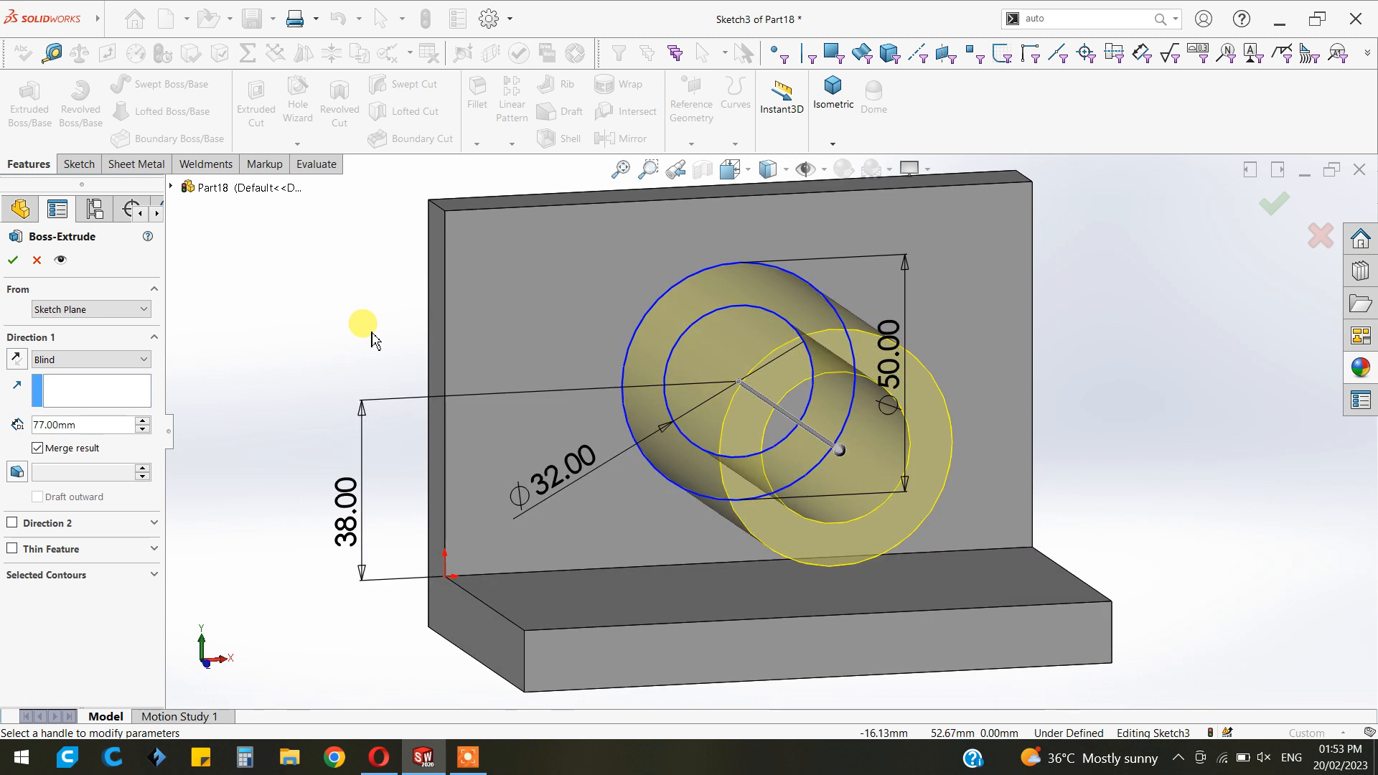
pyautogui.click(45, 359)
pyautogui.click(72, 397)
pyautogui.click(604, 328)
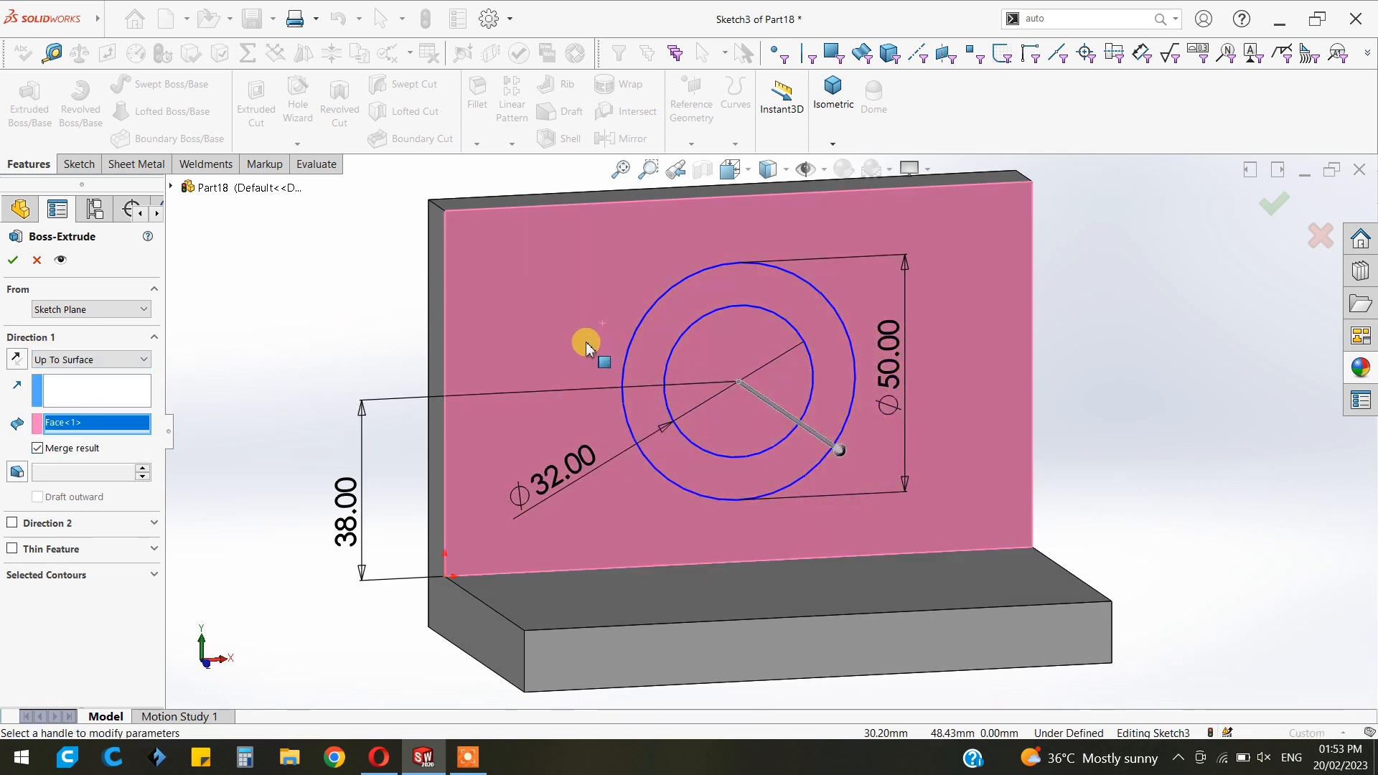
pyautogui.rightClick(77, 429)
pyautogui.click(61, 359)
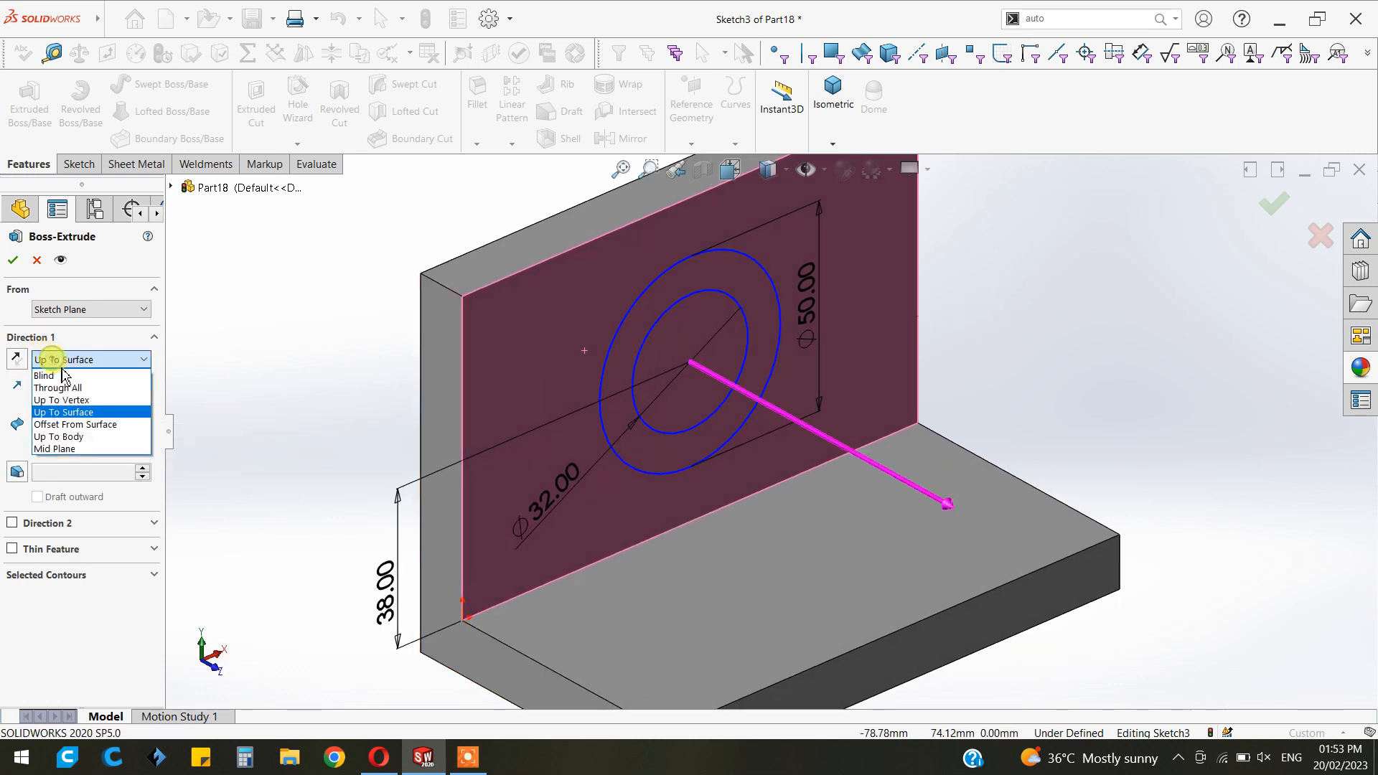
pyautogui.click(65, 376)
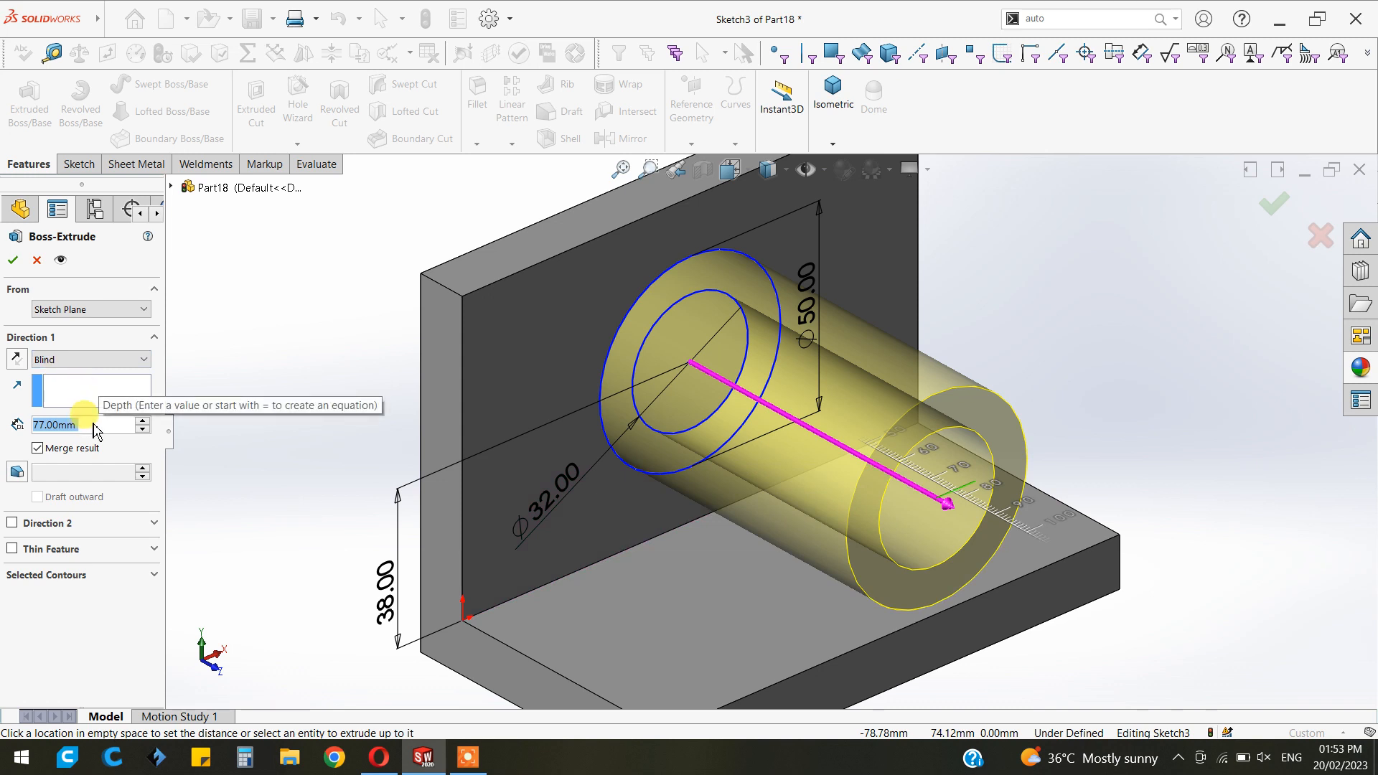
# Extrude the ring profile outward from the wall as a 38 mm blind boss merged with the bracket
pyautogui.write('38')
pyautogui.press('Return')
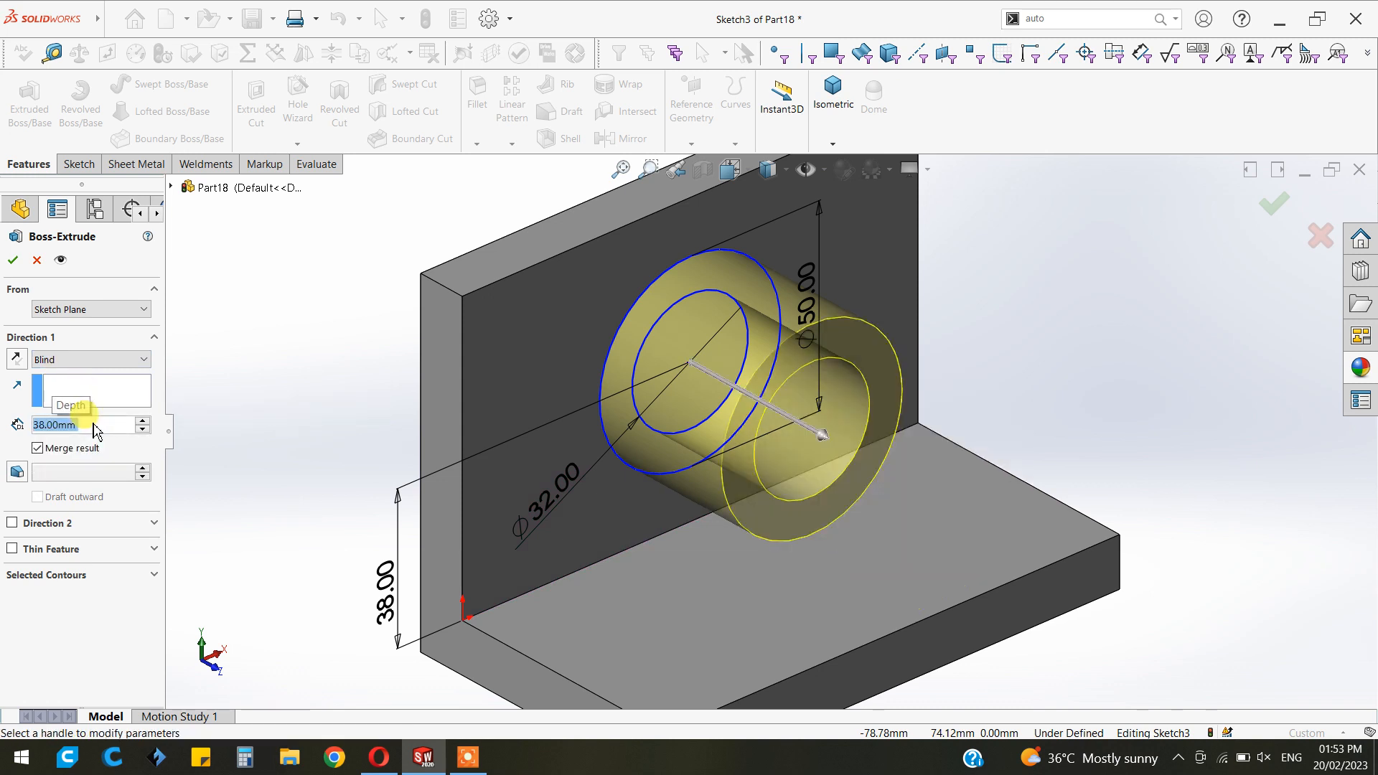
pyautogui.click(13, 259)
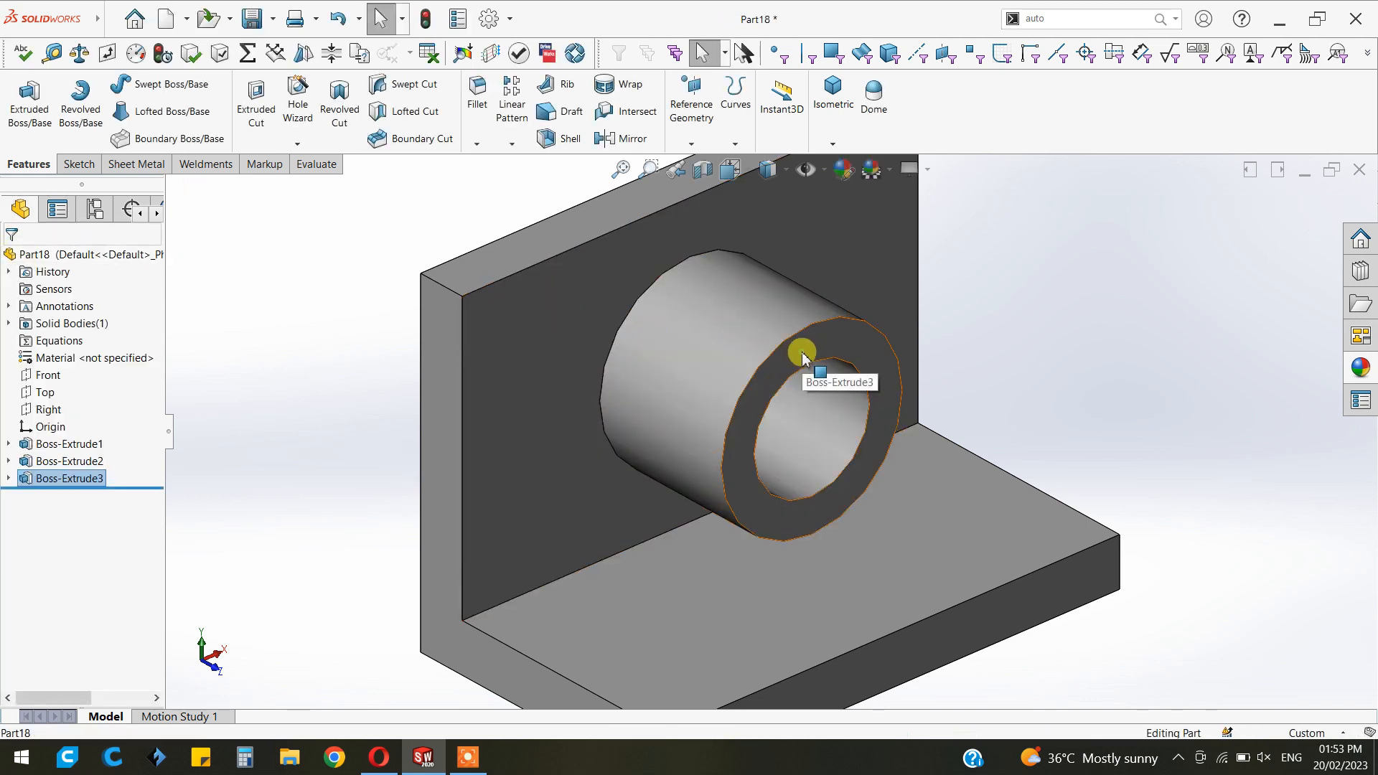
# Create a reference plane offset 15 mm from the cylinder's annular front face, flipped back toward the upright wall
pyautogui.click(802, 356)
pyautogui.click(692, 144)
pyautogui.click(711, 163)
pyautogui.click(831, 329)
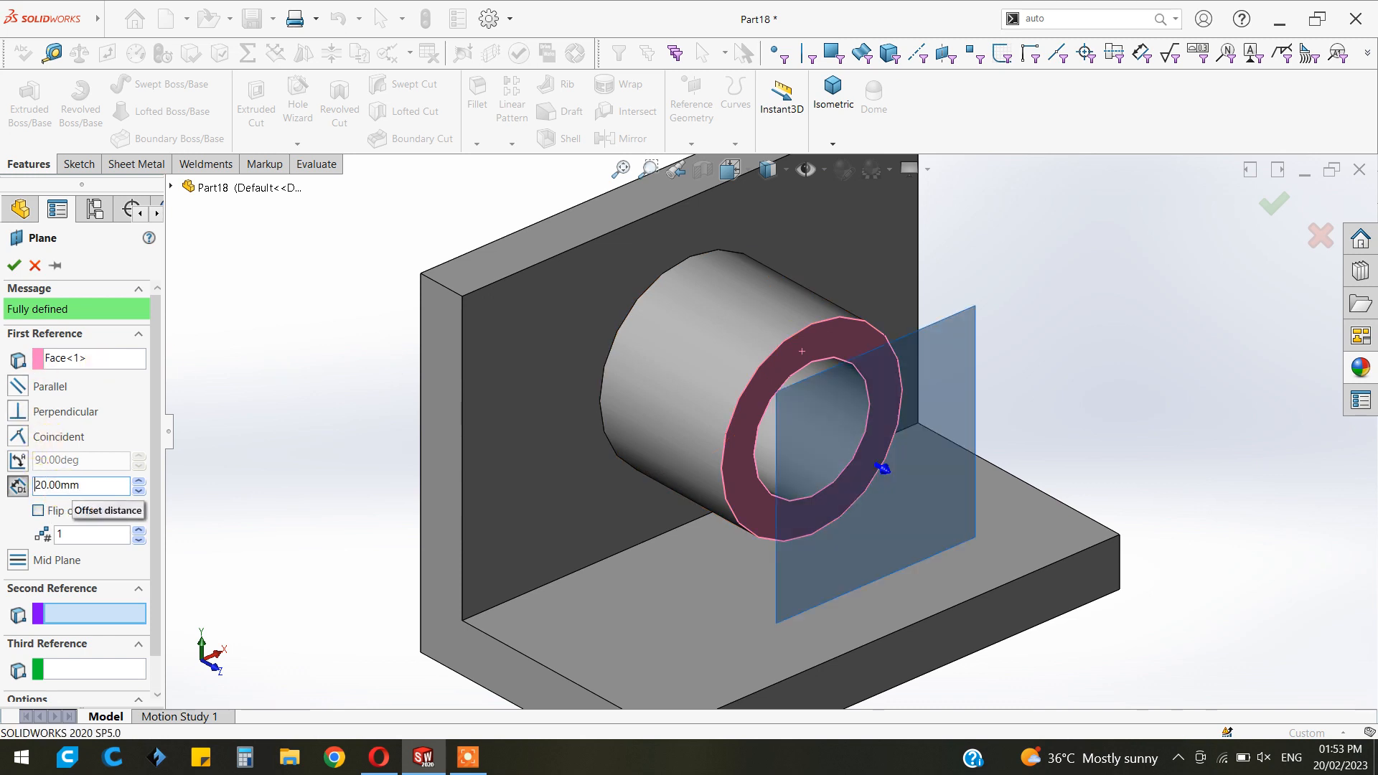
pyautogui.click(40, 513)
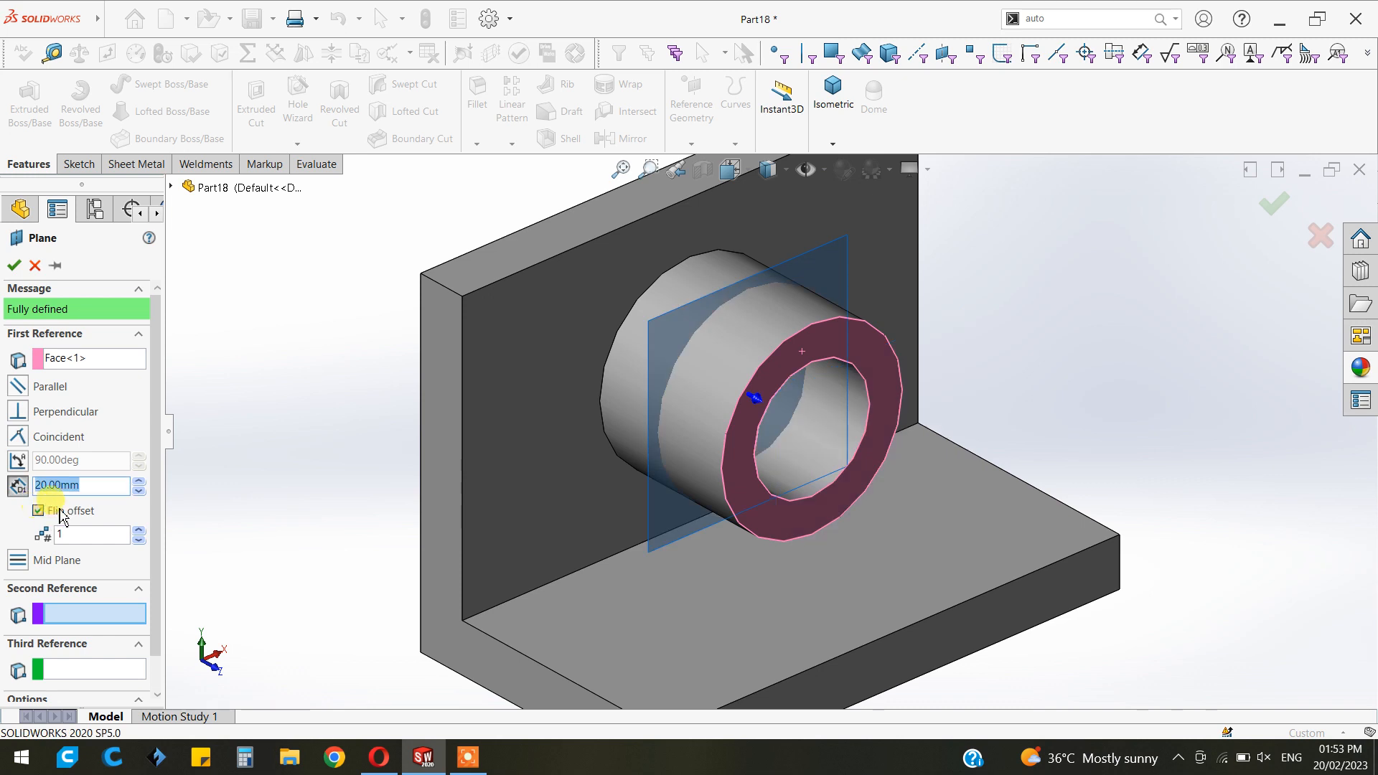
pyautogui.write('15')
pyautogui.press('Return')
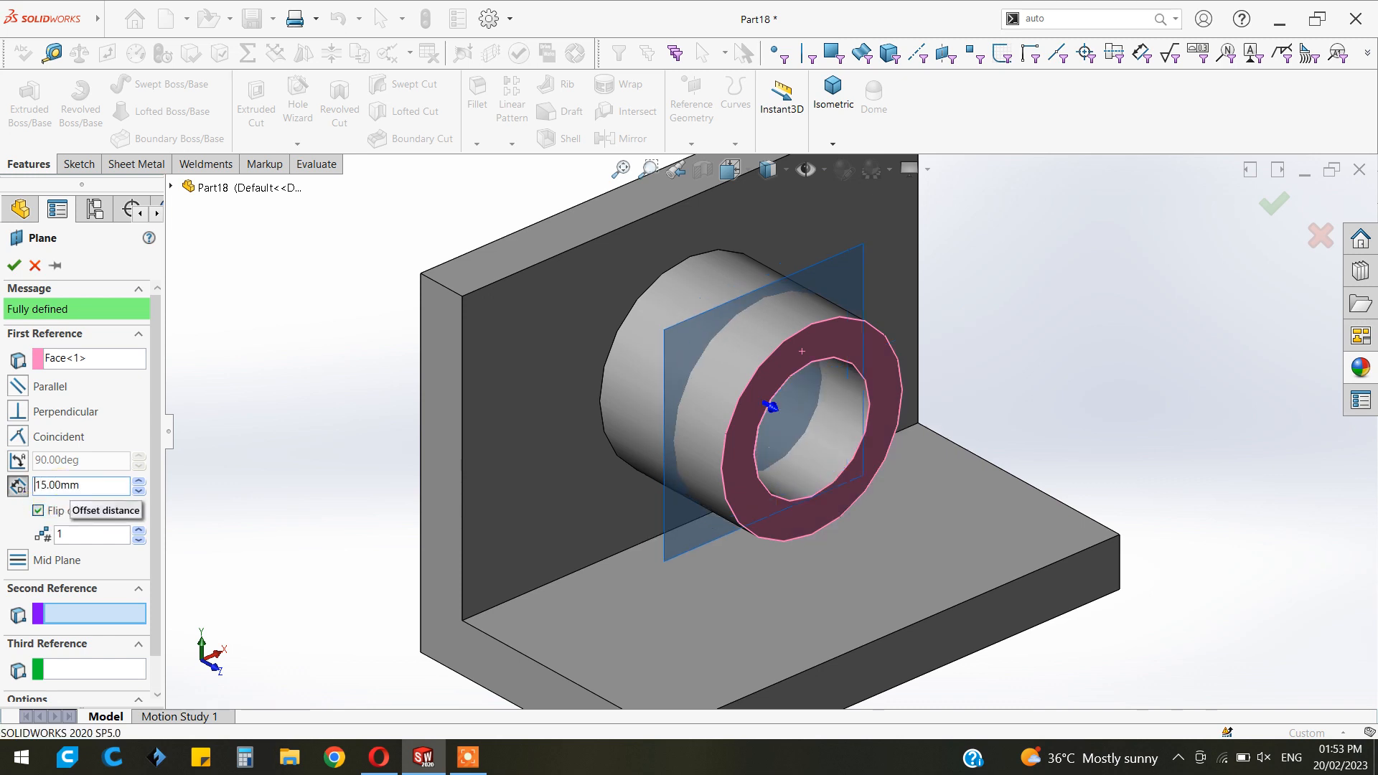
pyautogui.click(16, 266)
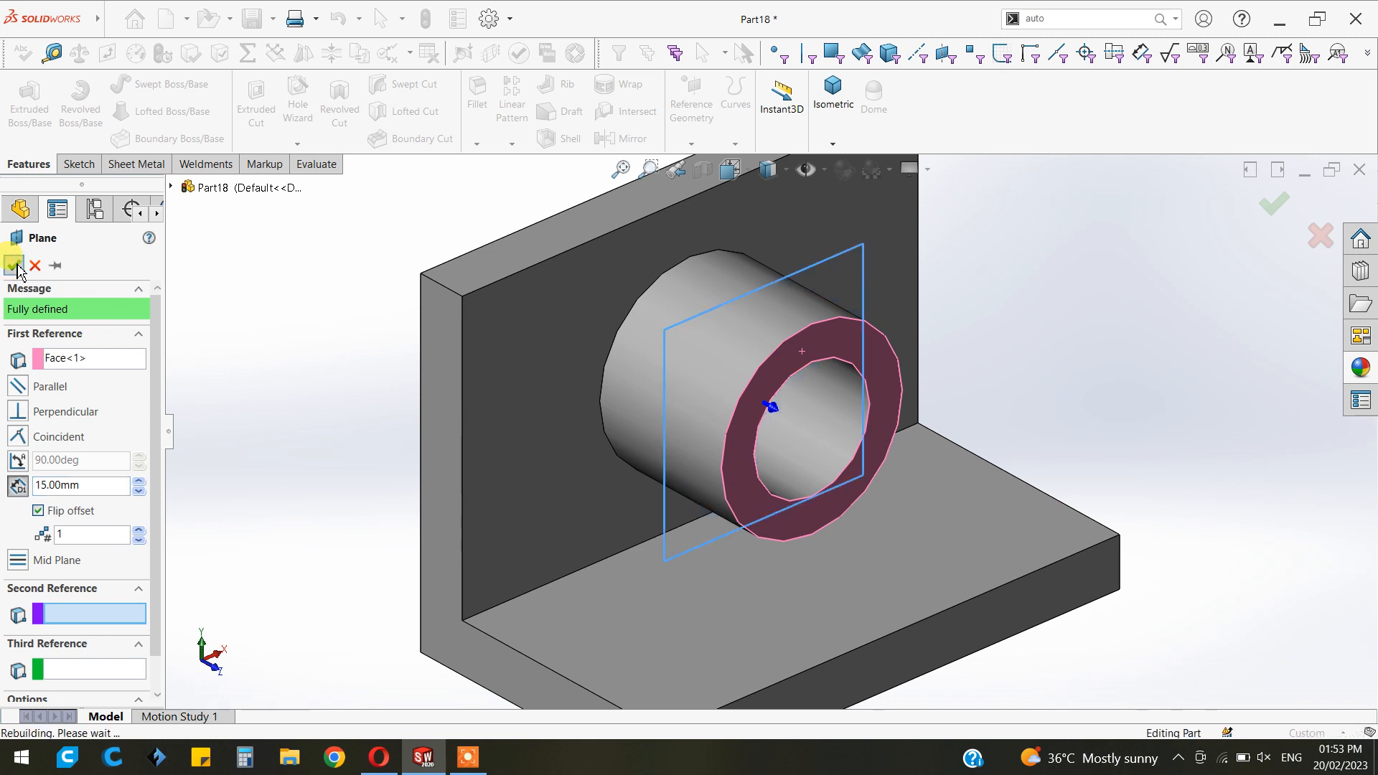
# Start a sketch on the new reference plane and convert the cylinder's outer circular edge into it
pyautogui.hotkey('ctrl', '8')
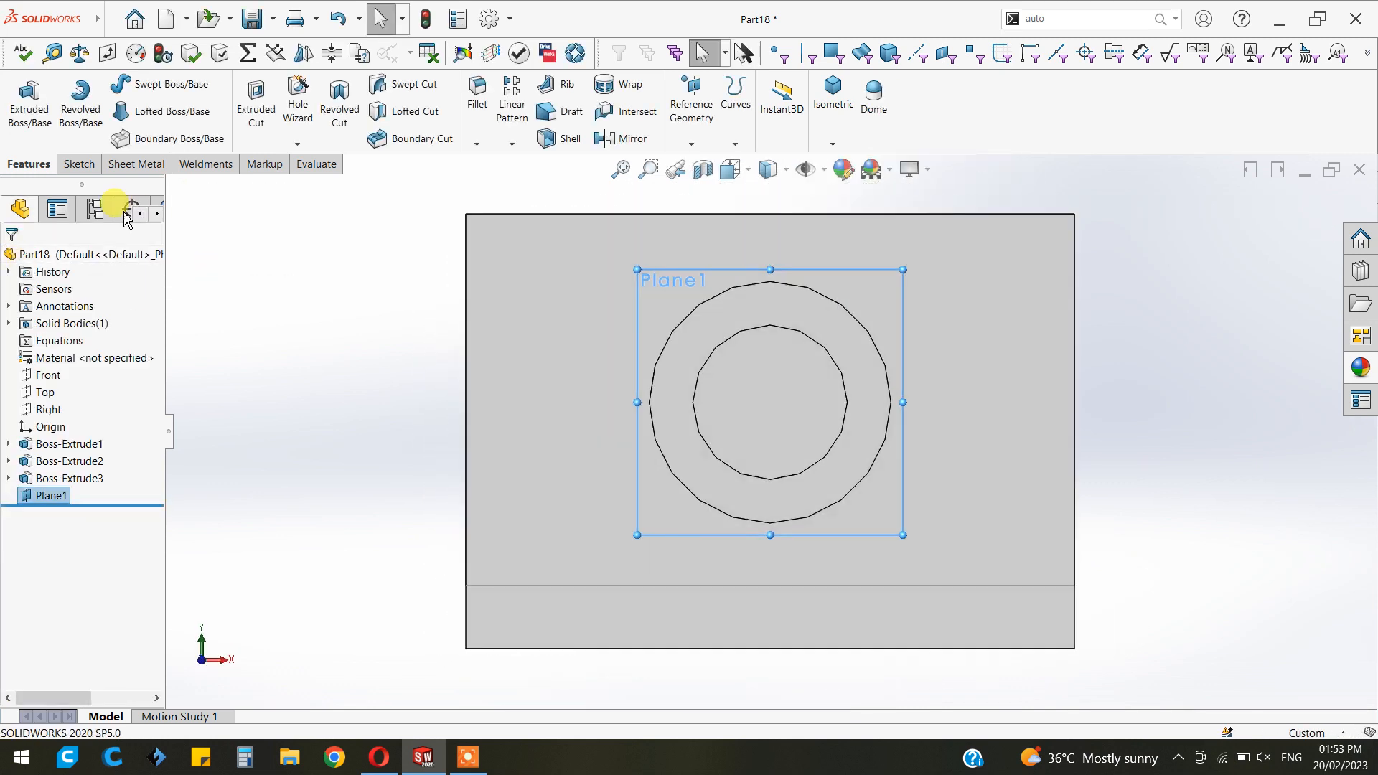
pyautogui.click(79, 164)
pyautogui.click(21, 108)
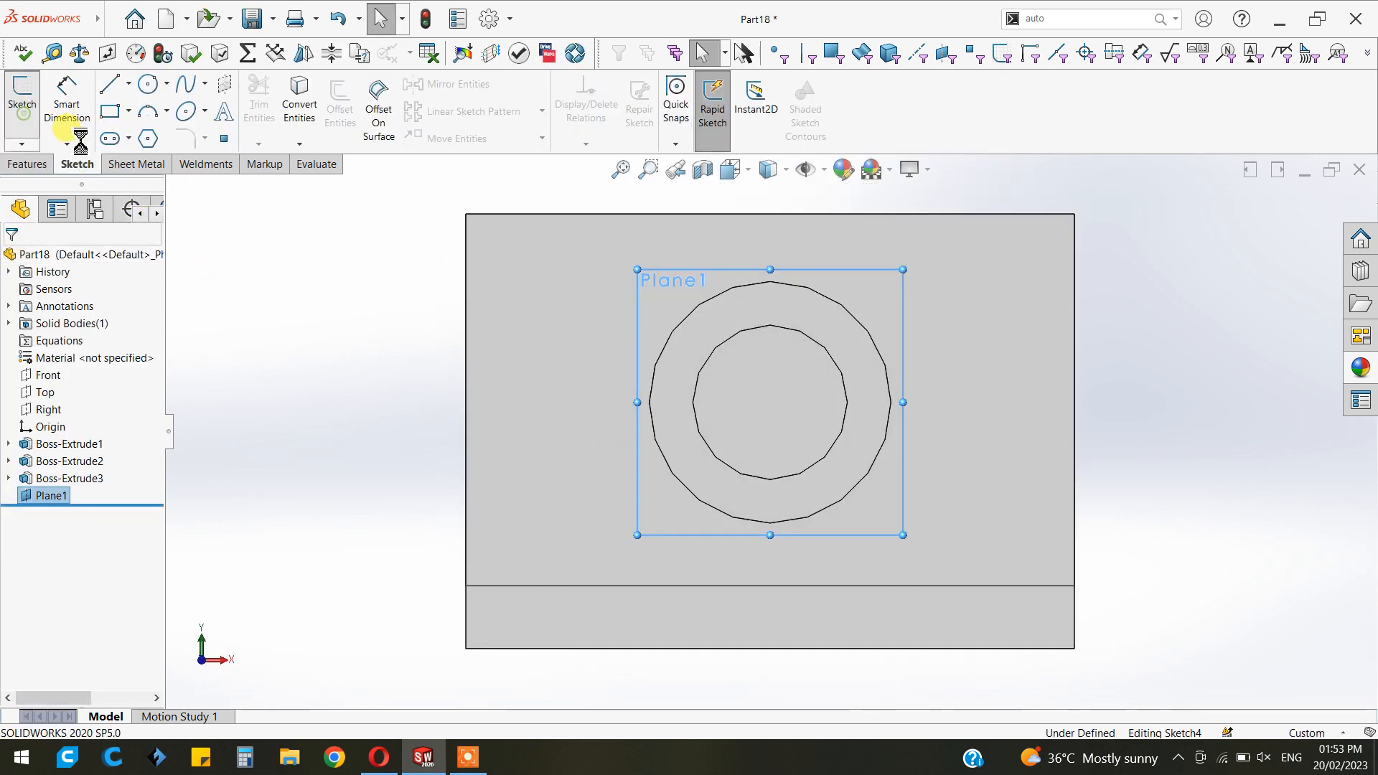
pyautogui.click(294, 135)
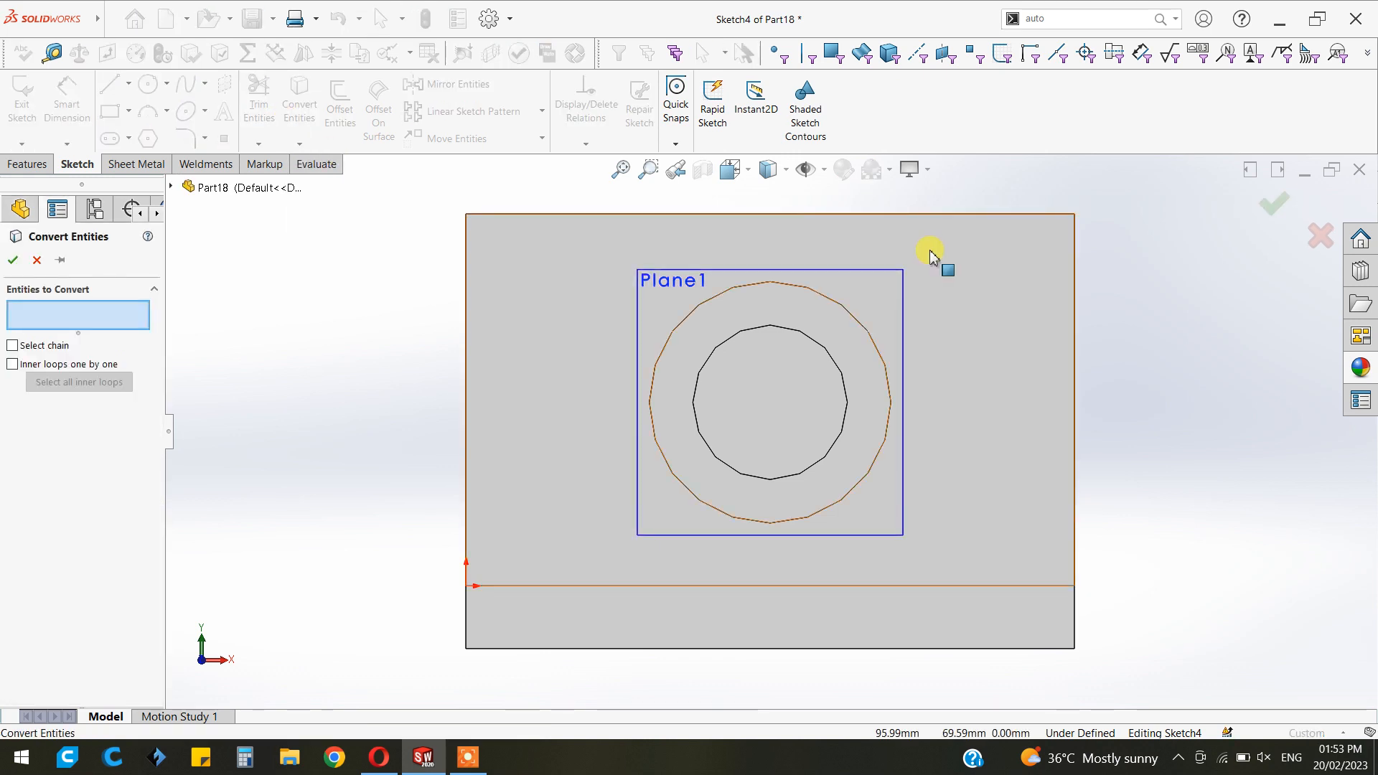
pyautogui.scroll(-2, 931, 263)
pyautogui.scroll(-1, 930, 263)
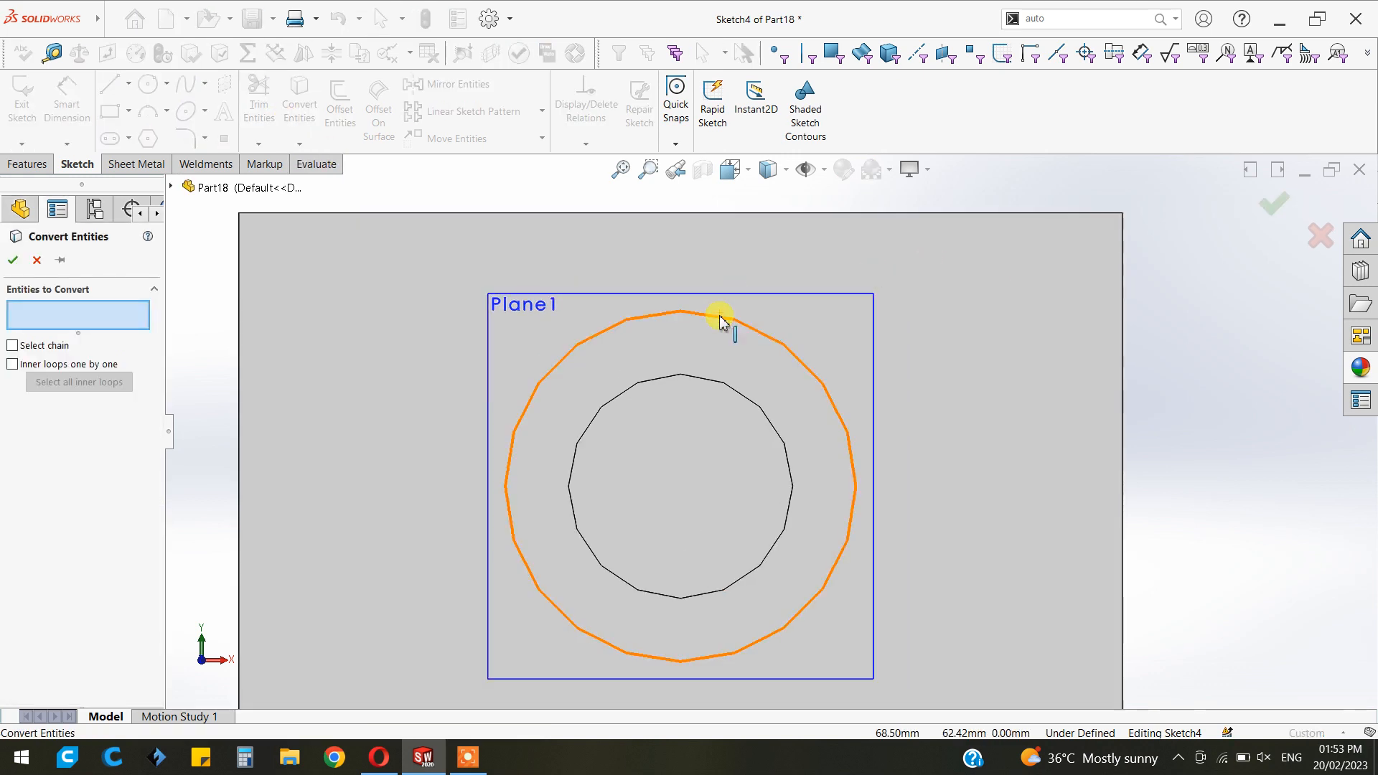
pyautogui.click(720, 320)
pyautogui.click(16, 262)
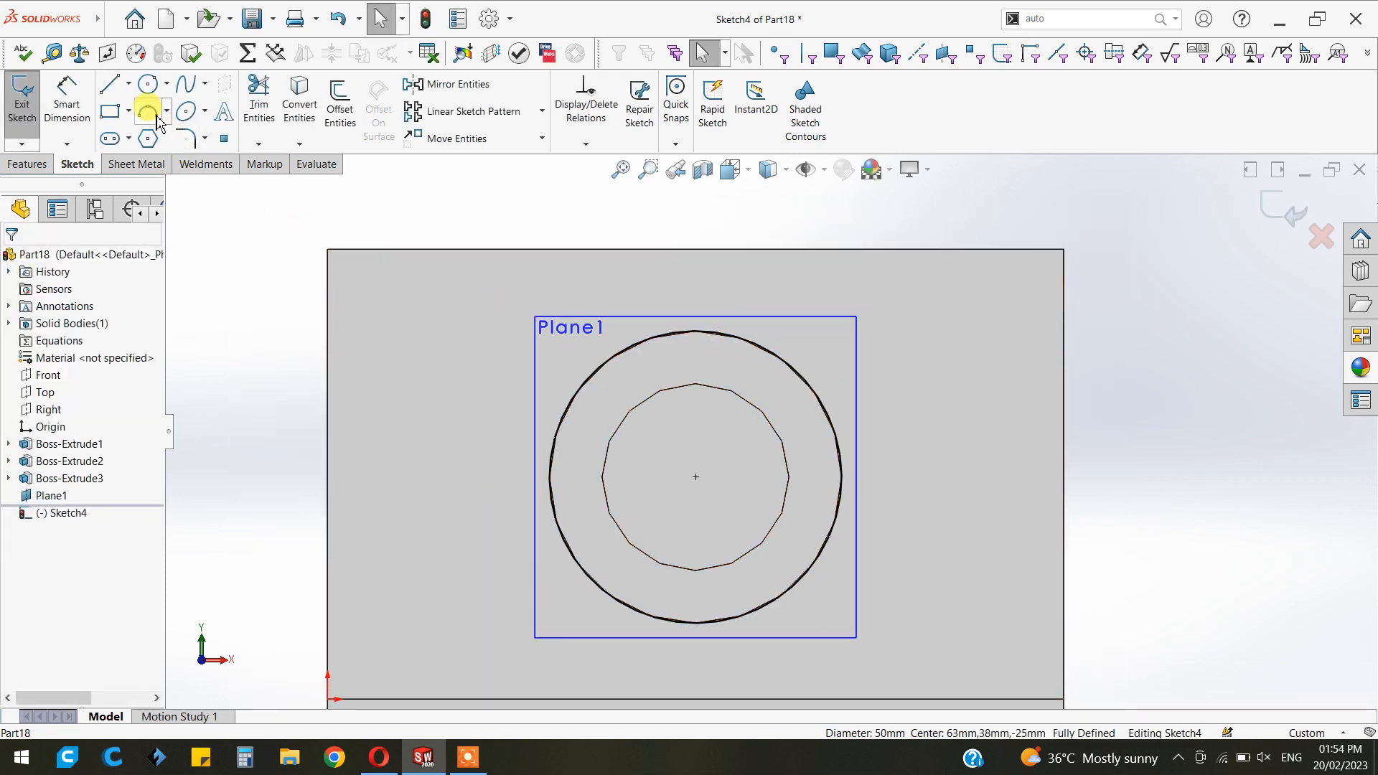
# Sketch a corner rectangle about 34 mm wide and 23 mm high from the wall's top edge down into the converted circle
pyautogui.click(111, 115)
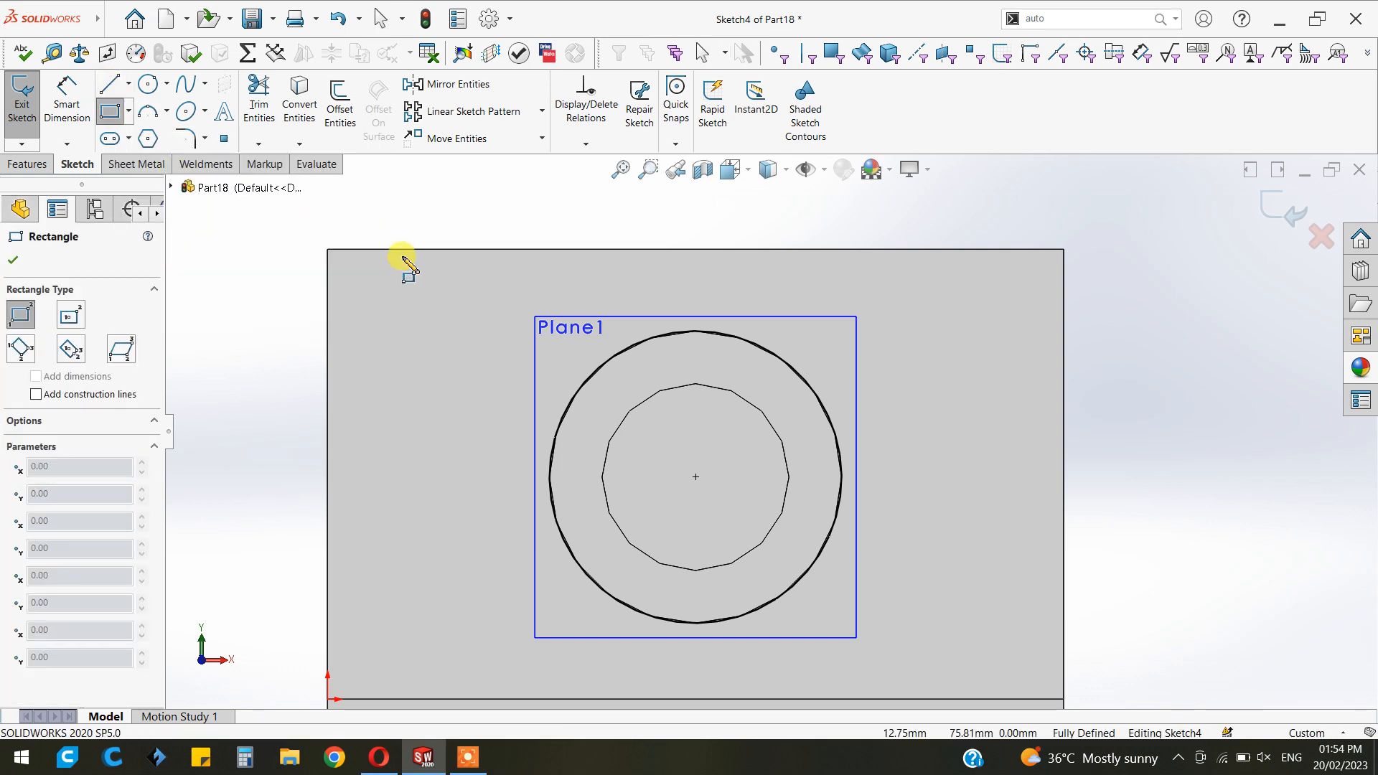
pyautogui.moveTo(590, 249); pyautogui.dragTo(792, 385)
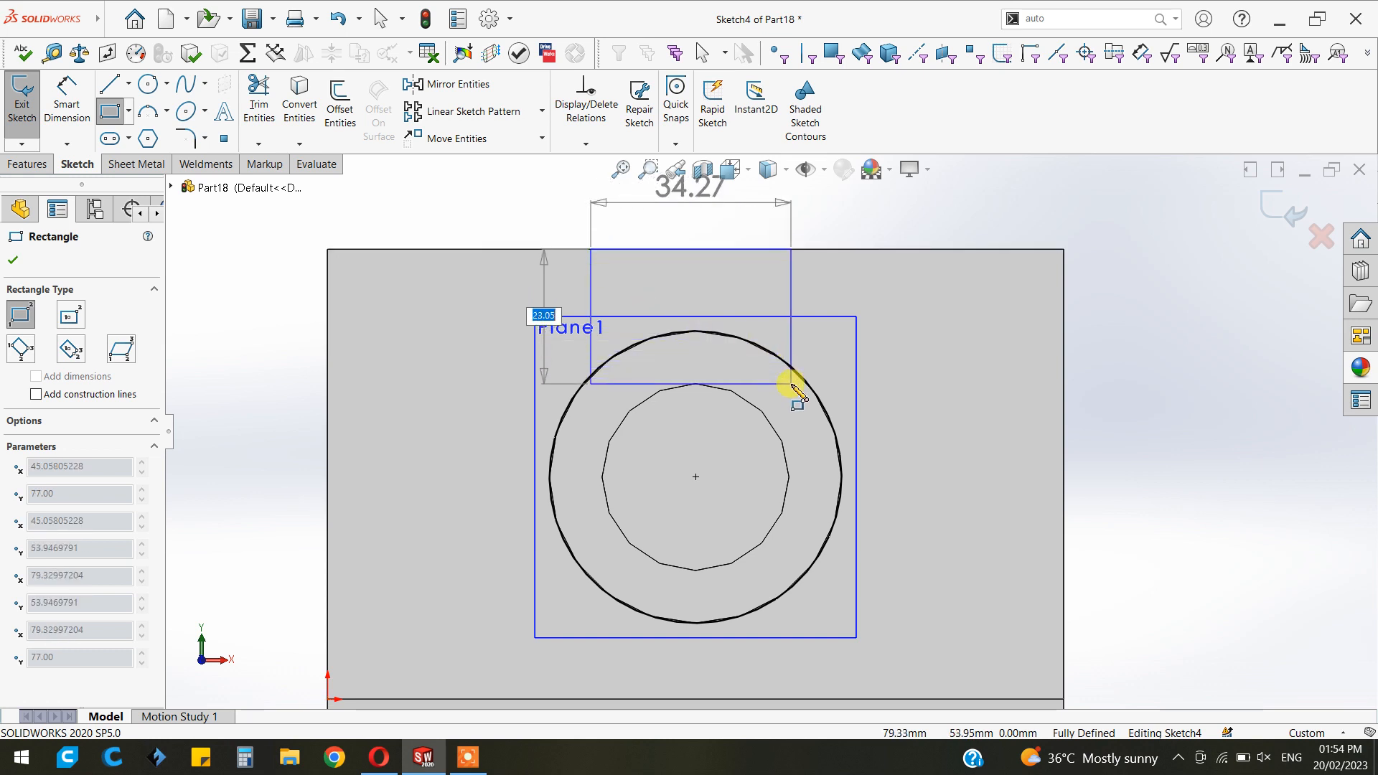
pyautogui.click(792, 385)
pyautogui.rightClick(1032, 288)
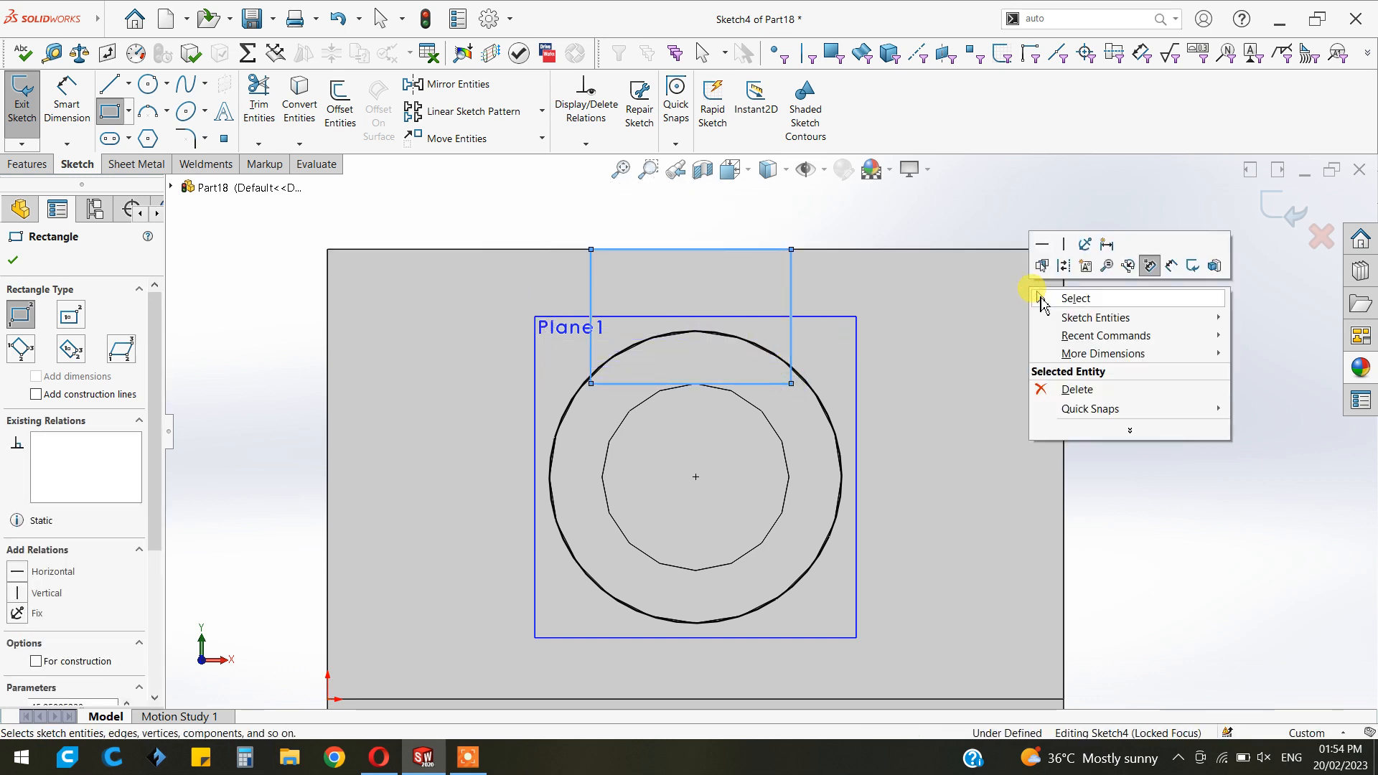
pyautogui.click(1039, 295)
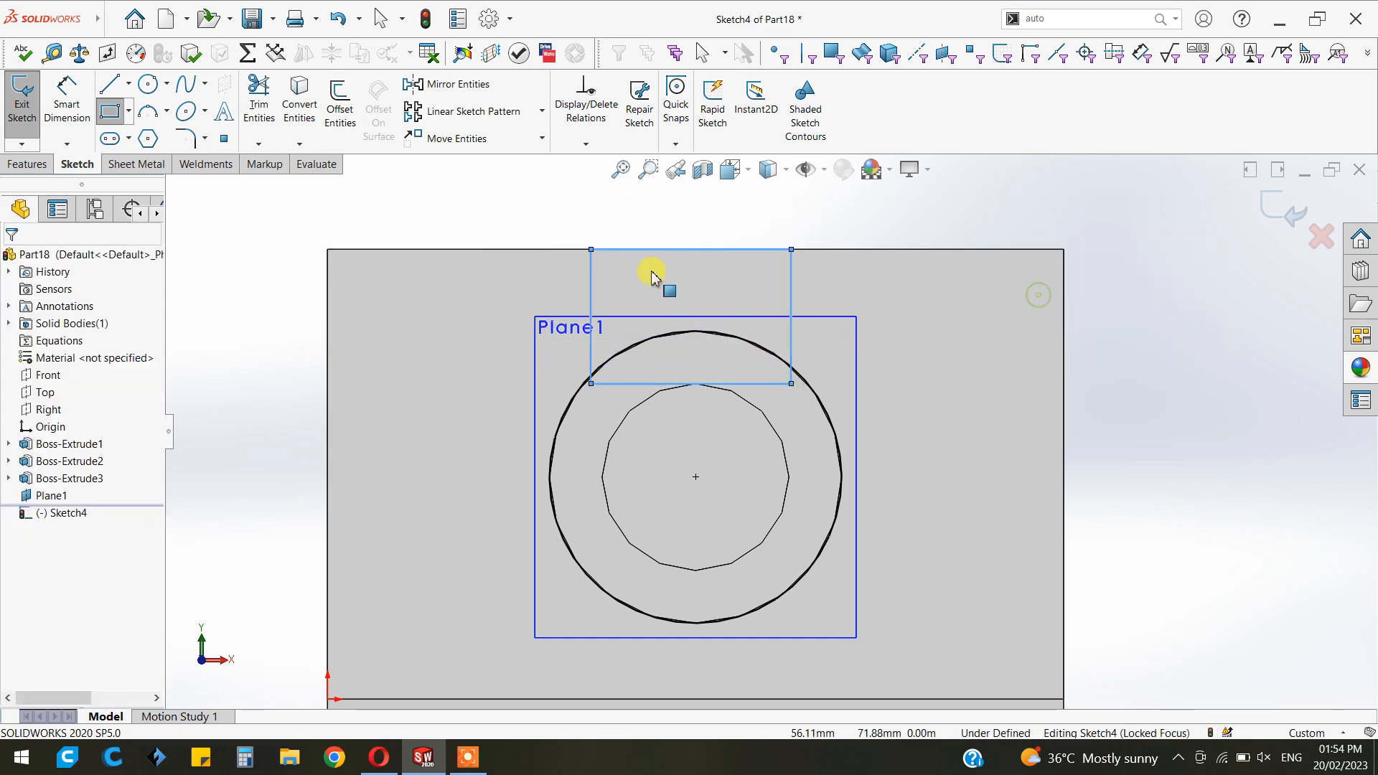
# Add a Vertical relation between the midpoint of the rectangle's top line and the midpoint of the wall's bottom edge
pyautogui.click(692, 249)
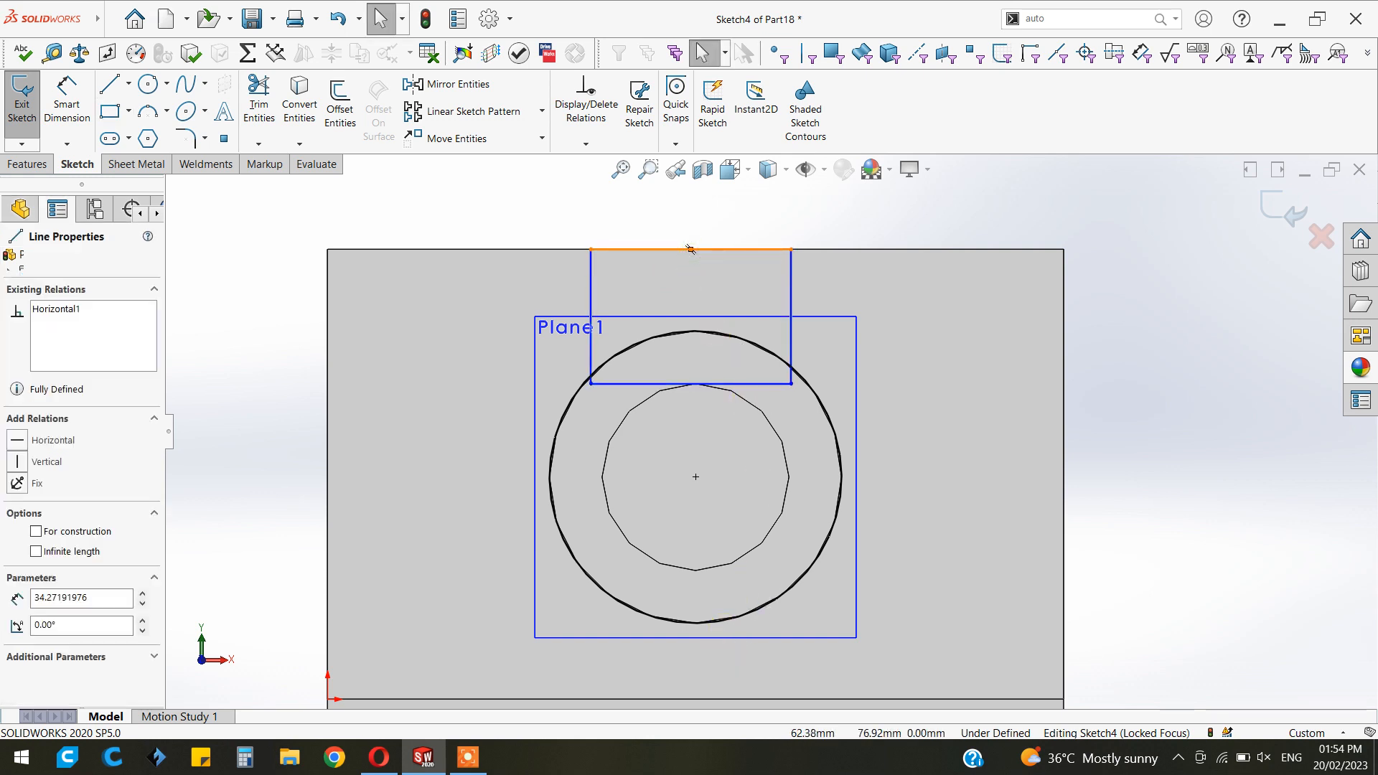
pyautogui.keyDown('ctrl'); pyautogui.click(696, 699); pyautogui.keyUp('ctrl')
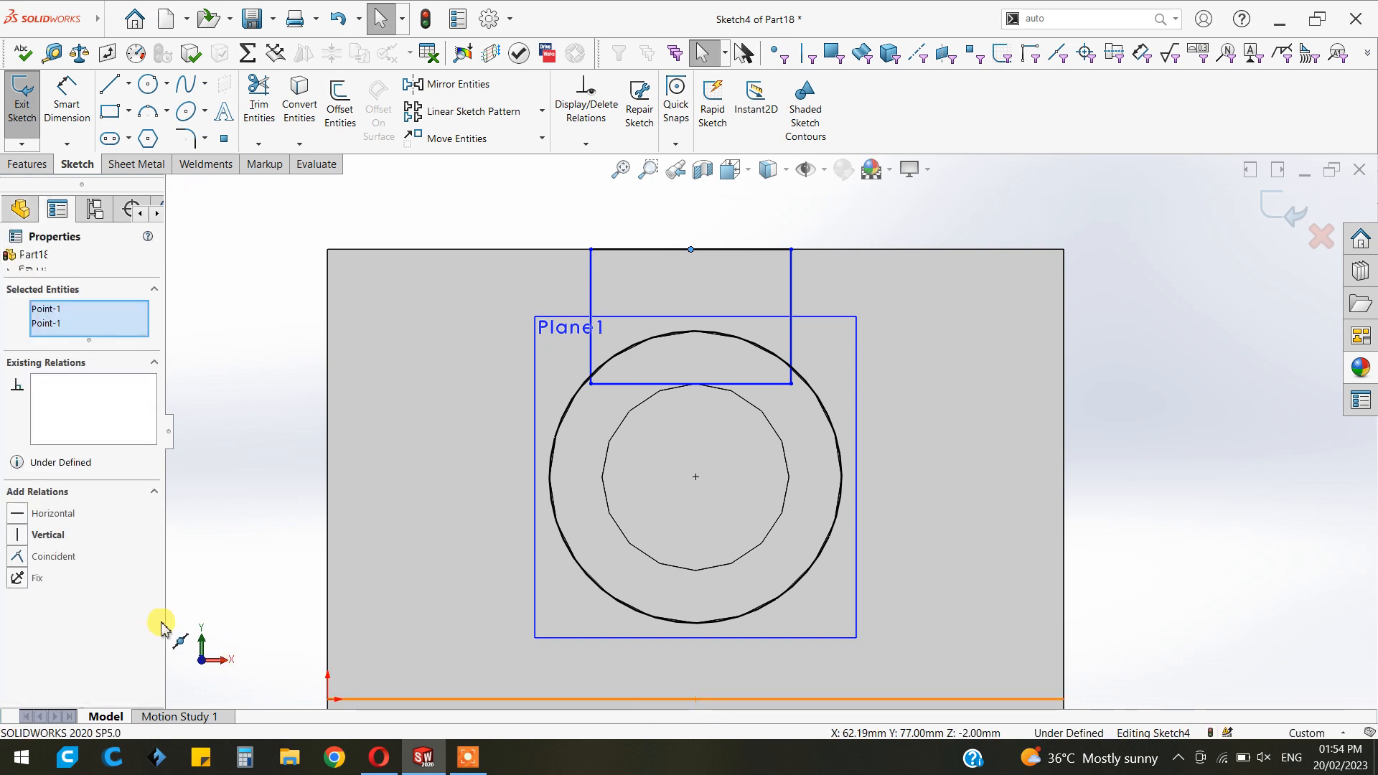
pyautogui.click(26, 535)
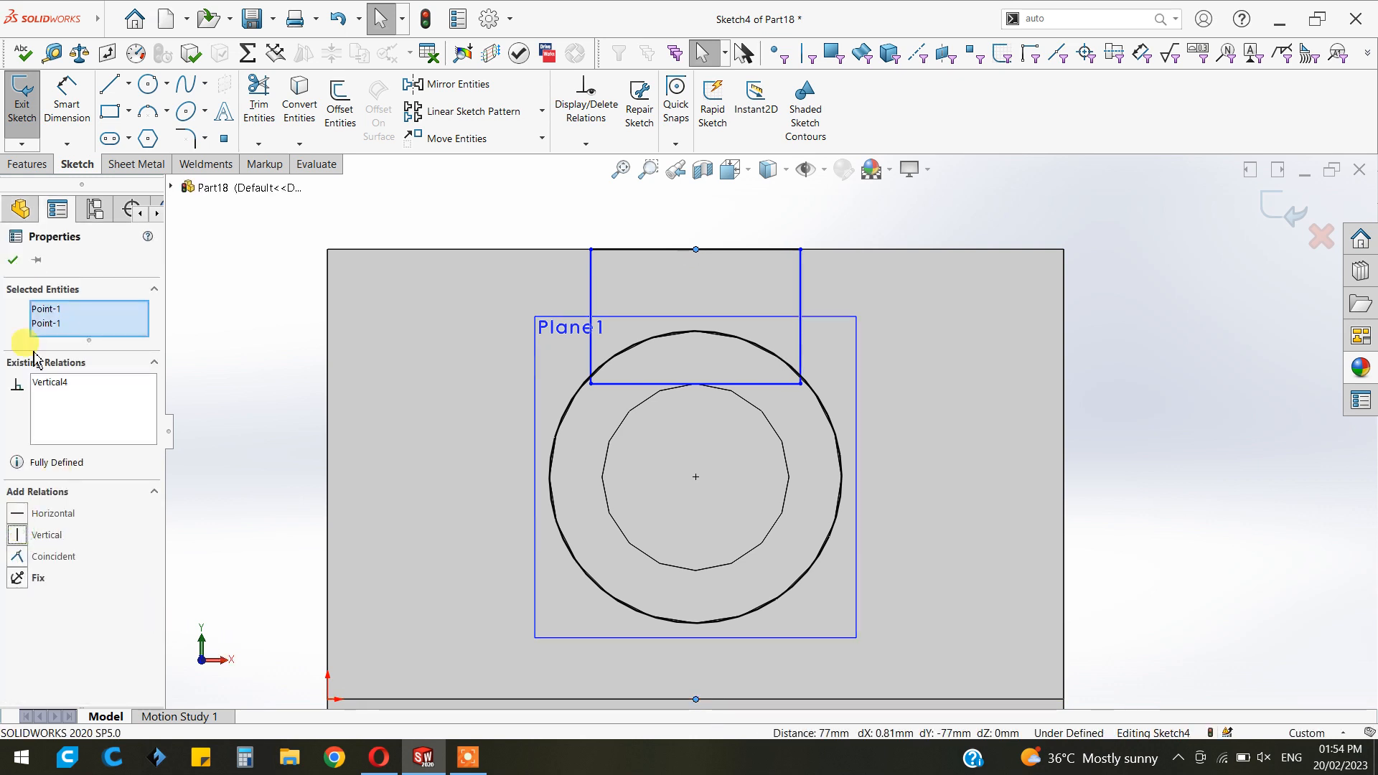
pyautogui.click(13, 261)
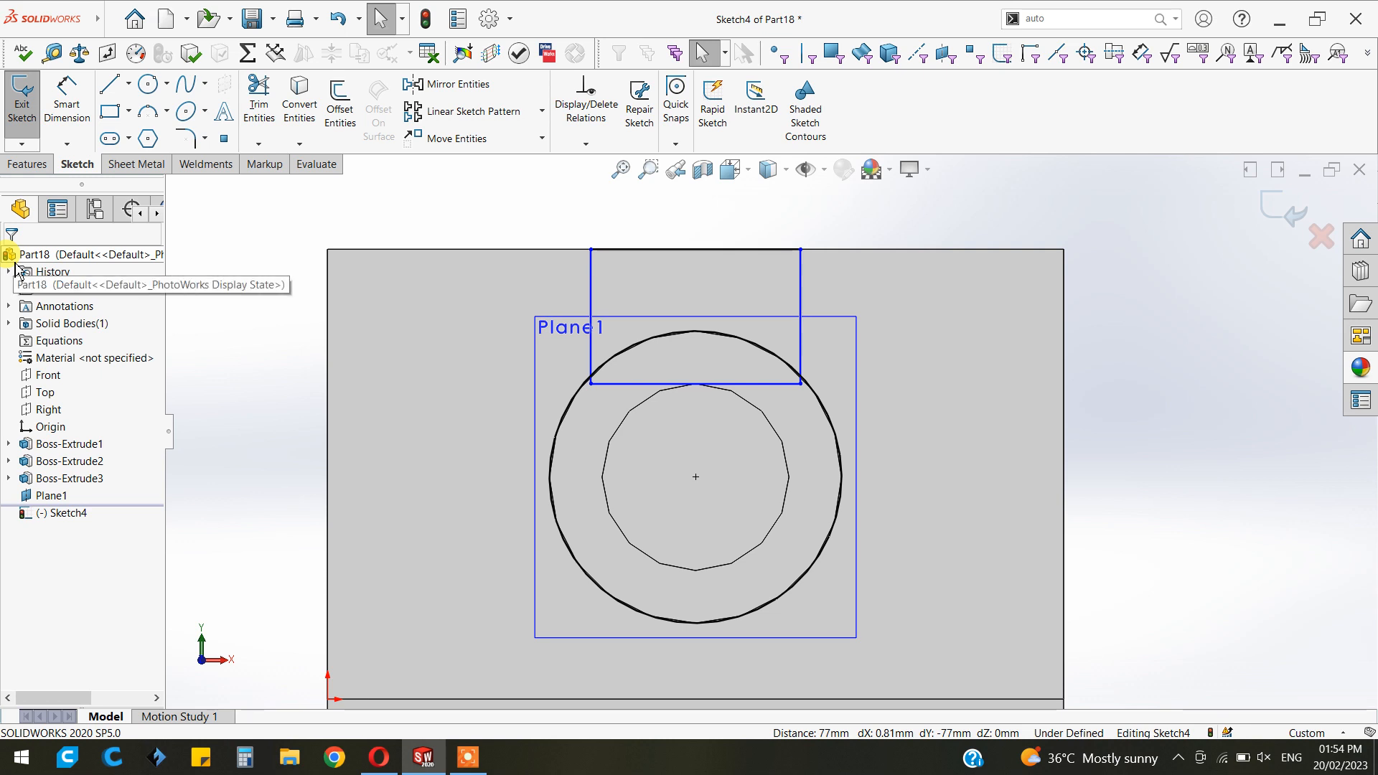
# Sketch a smaller corner rectangle about 23 mm wide and 14 mm high from the wall's top edge down, inside the first rectangle
pyautogui.click(66, 97)
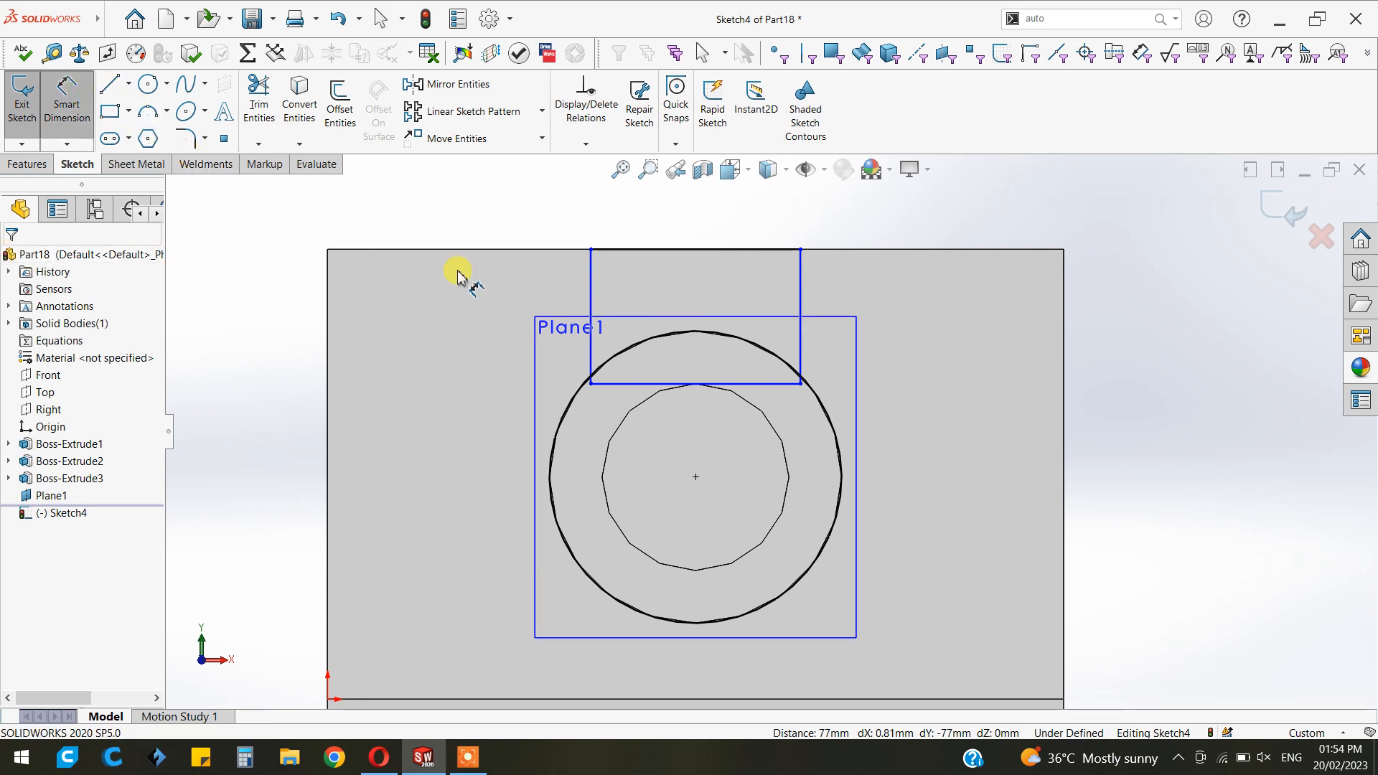
pyautogui.click(110, 111)
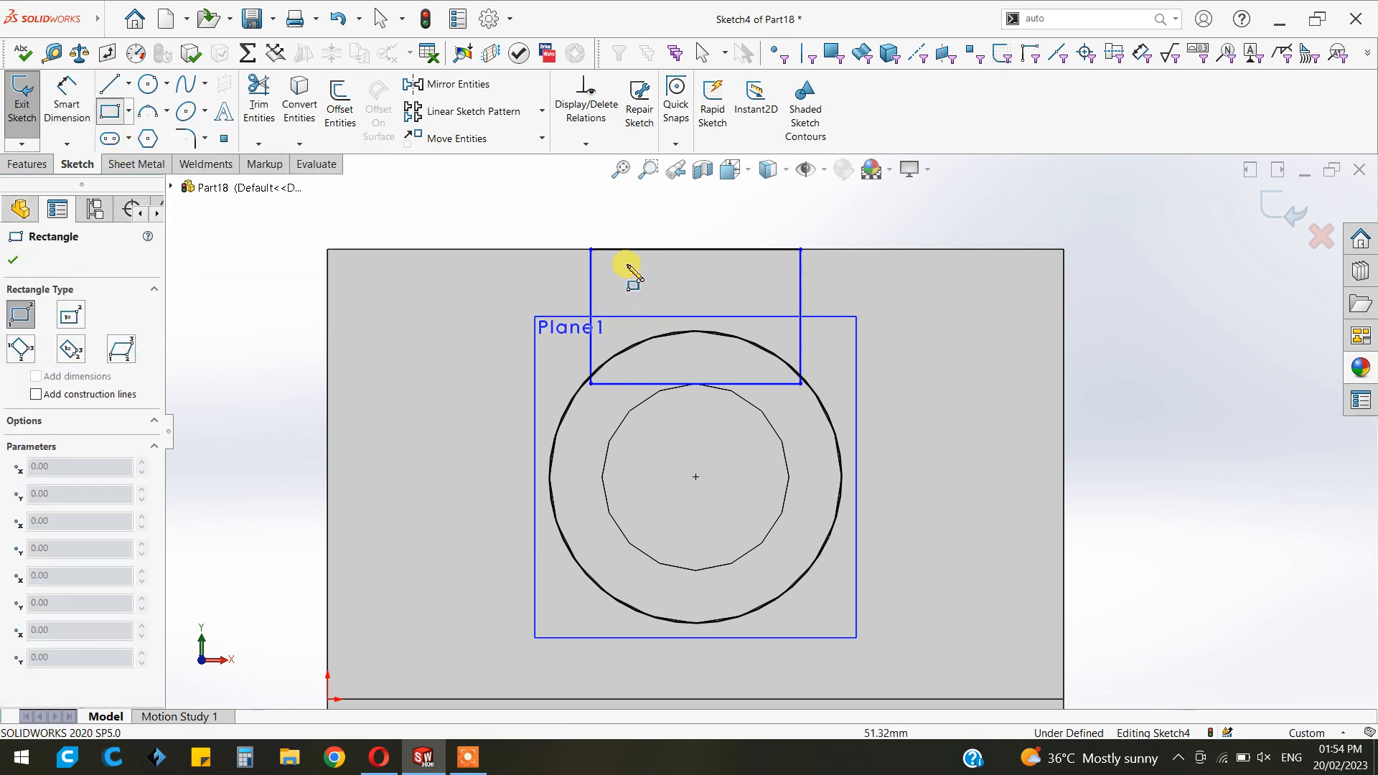
pyautogui.click(766, 329)
pyautogui.press('Escape')
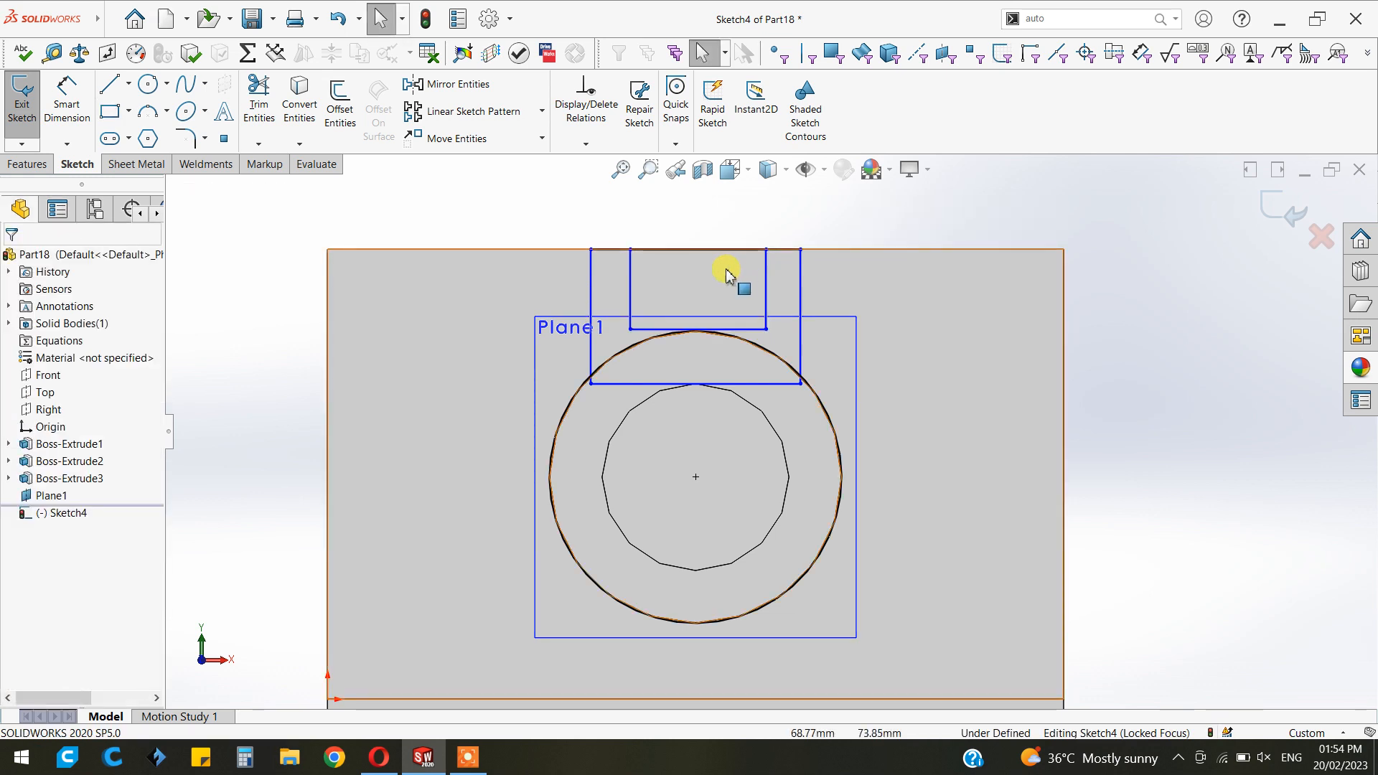
# Add a Vertical relation between the midpoint of the small rectangle's bottom line and the cylinder's centre point
pyautogui.click(696, 330)
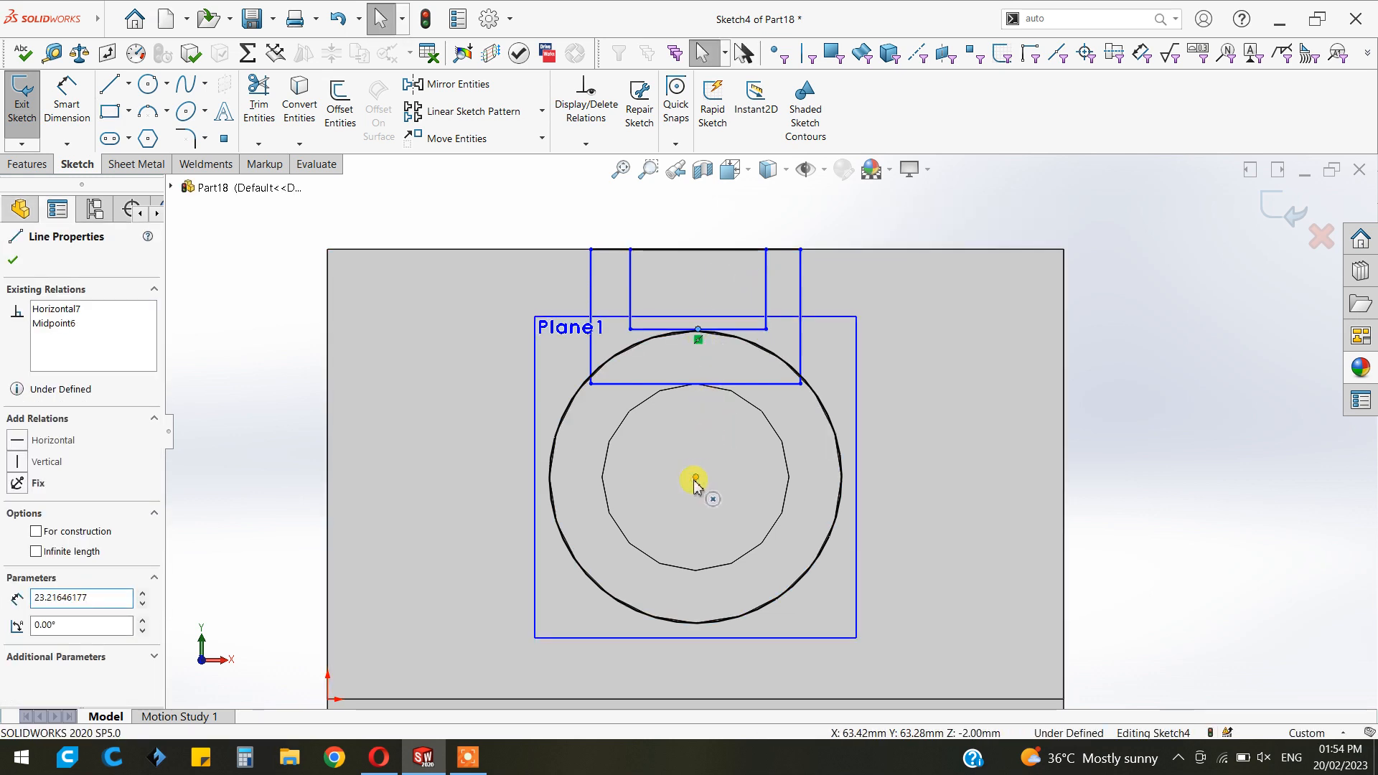
pyautogui.keyDown('ctrl'); pyautogui.click(696, 479); pyautogui.keyUp('ctrl')
pyautogui.click(19, 536)
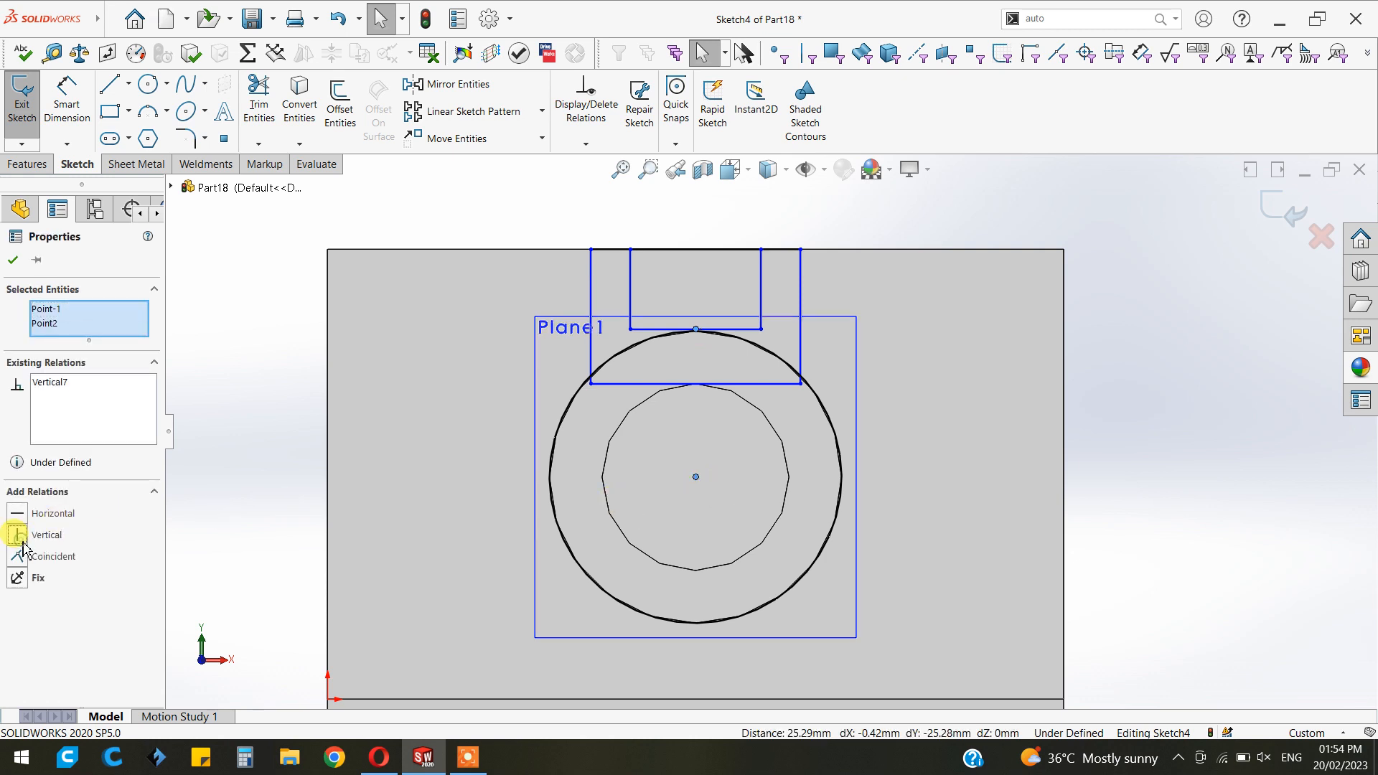
pyautogui.click(13, 260)
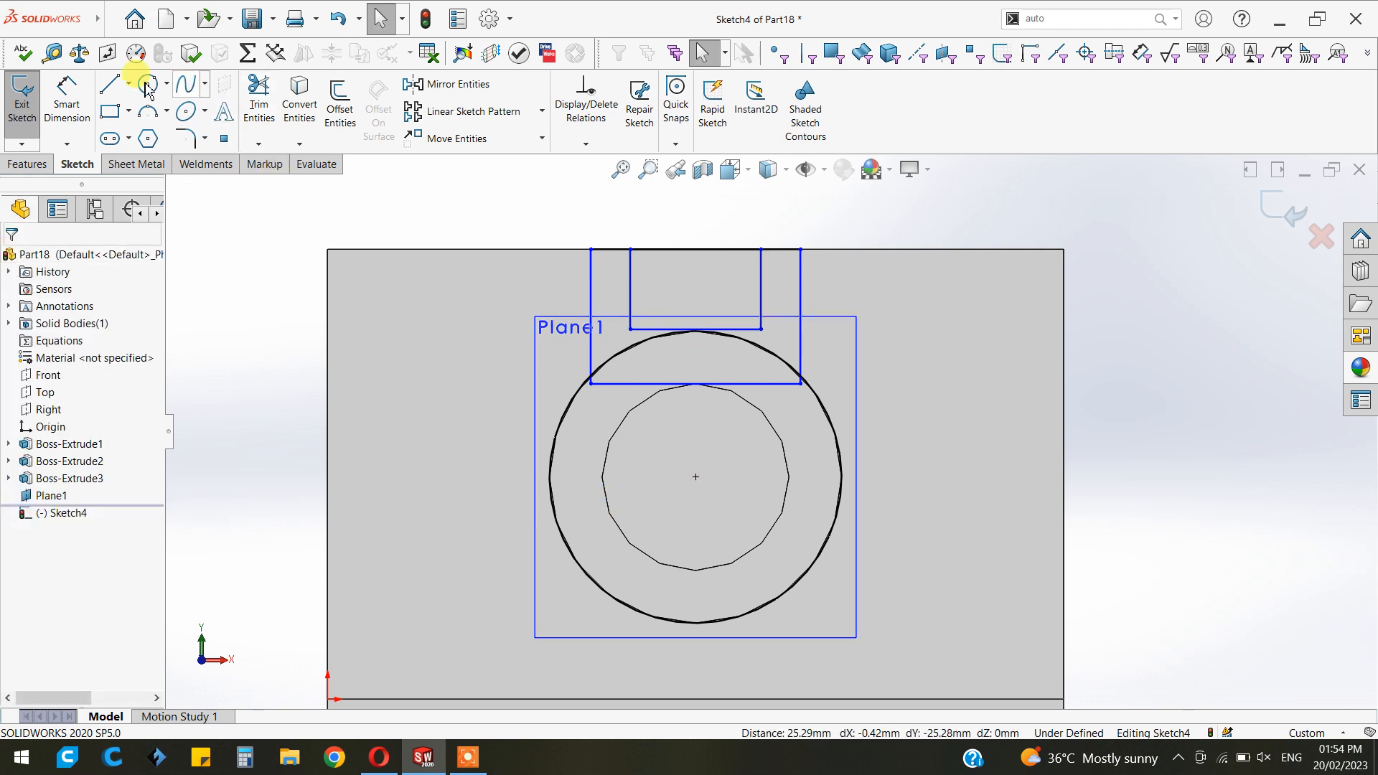
# Dimension the small rectangle's width between its two vertical sides as 18 mm
pyautogui.click(69, 114)
pyautogui.click(630, 272)
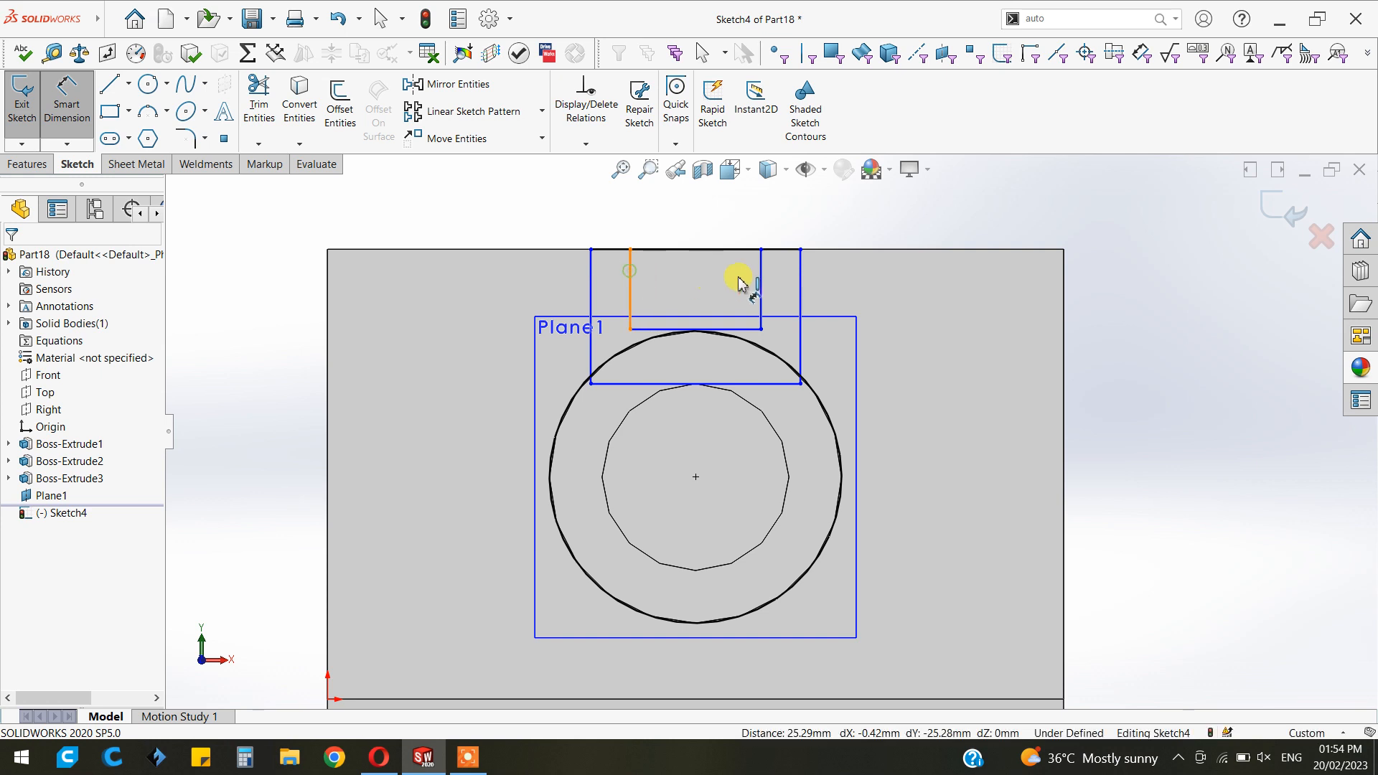
pyautogui.click(763, 282)
pyautogui.click(718, 238)
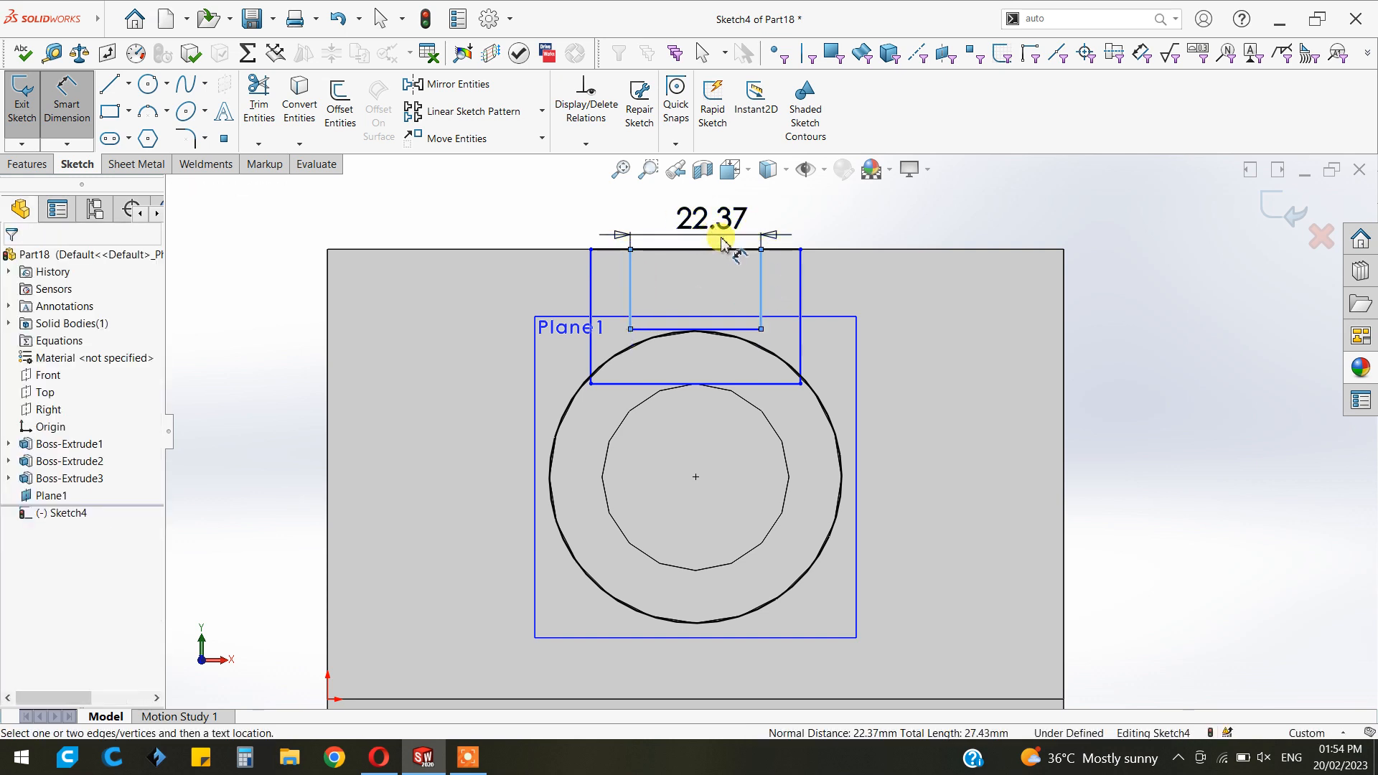
pyautogui.click(717, 236)
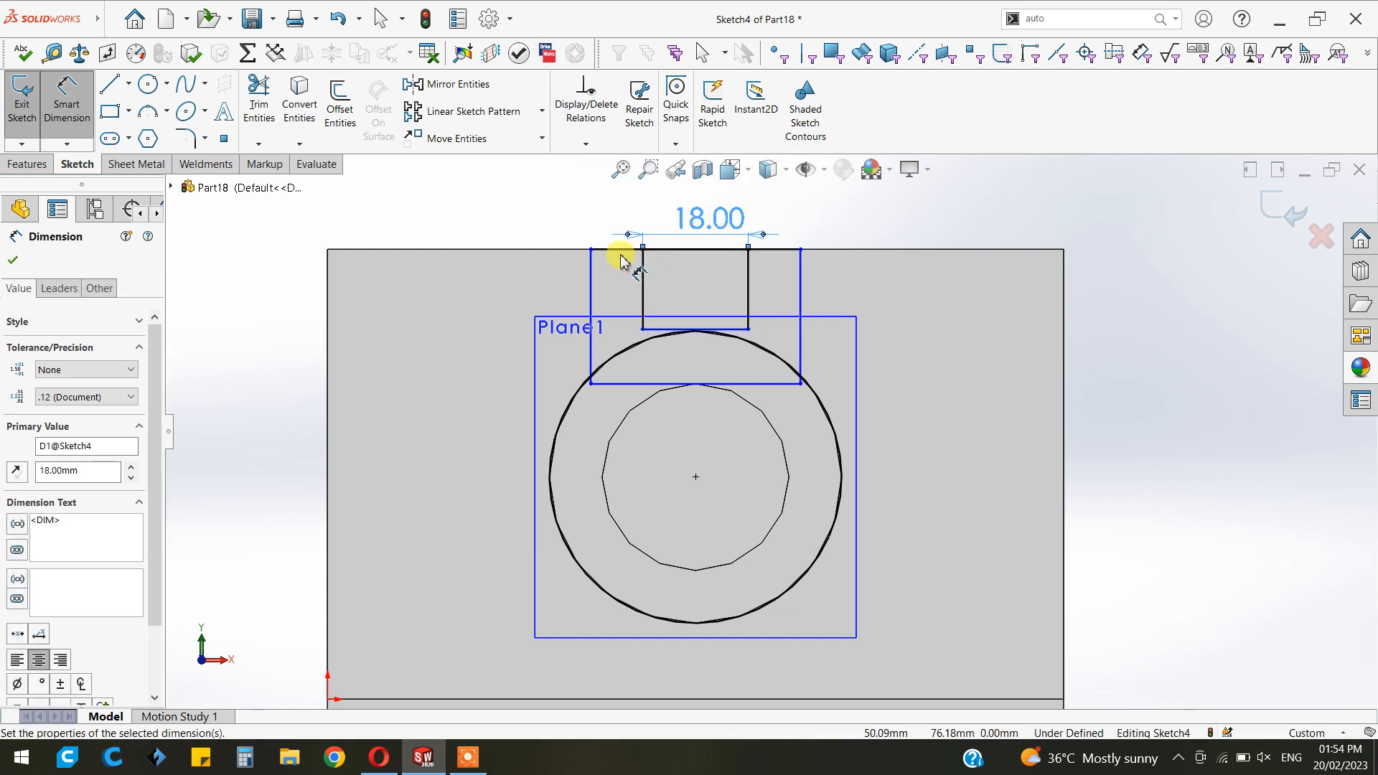
# Dimension the gap between the left sides of the large and small rectangles as 10 mm
pyautogui.click(573, 251)
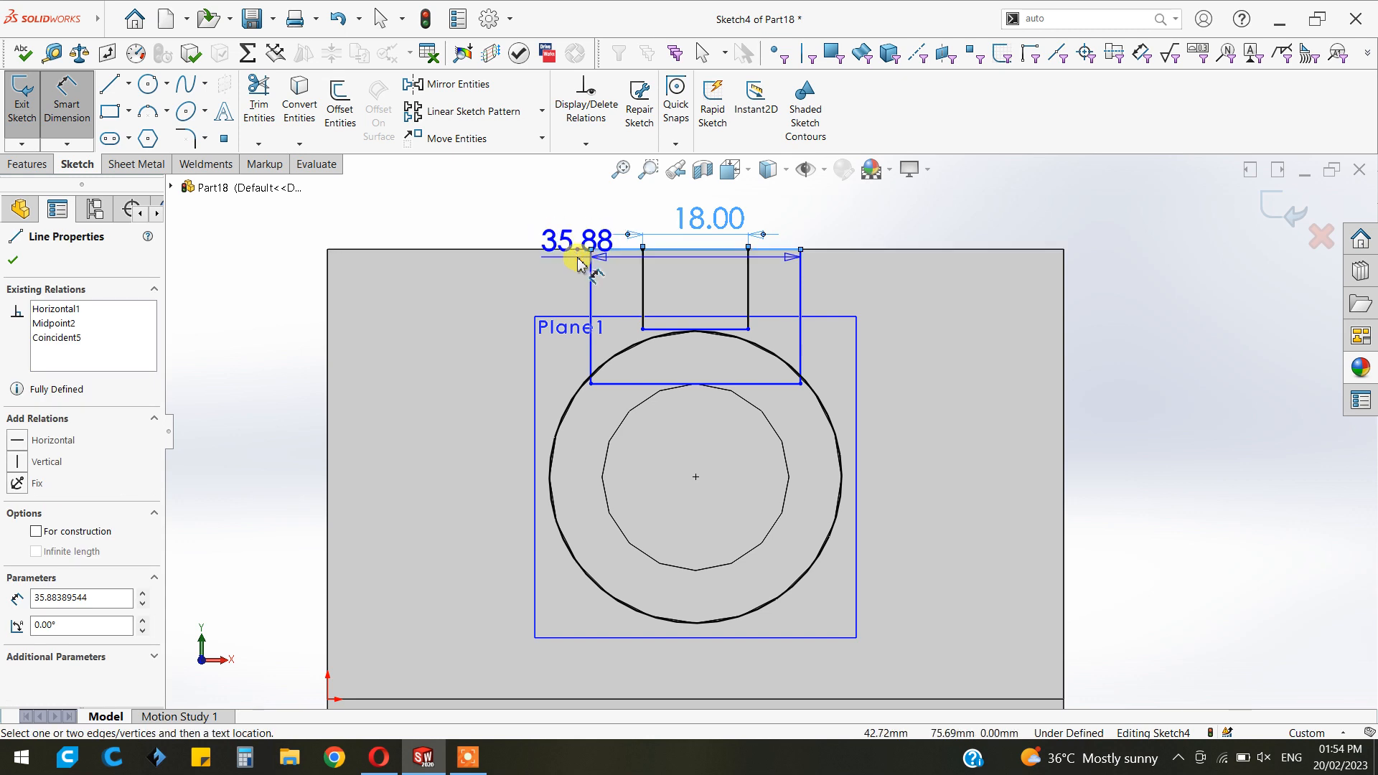
pyautogui.press('Escape')
pyautogui.click(644, 284)
pyautogui.click(591, 267)
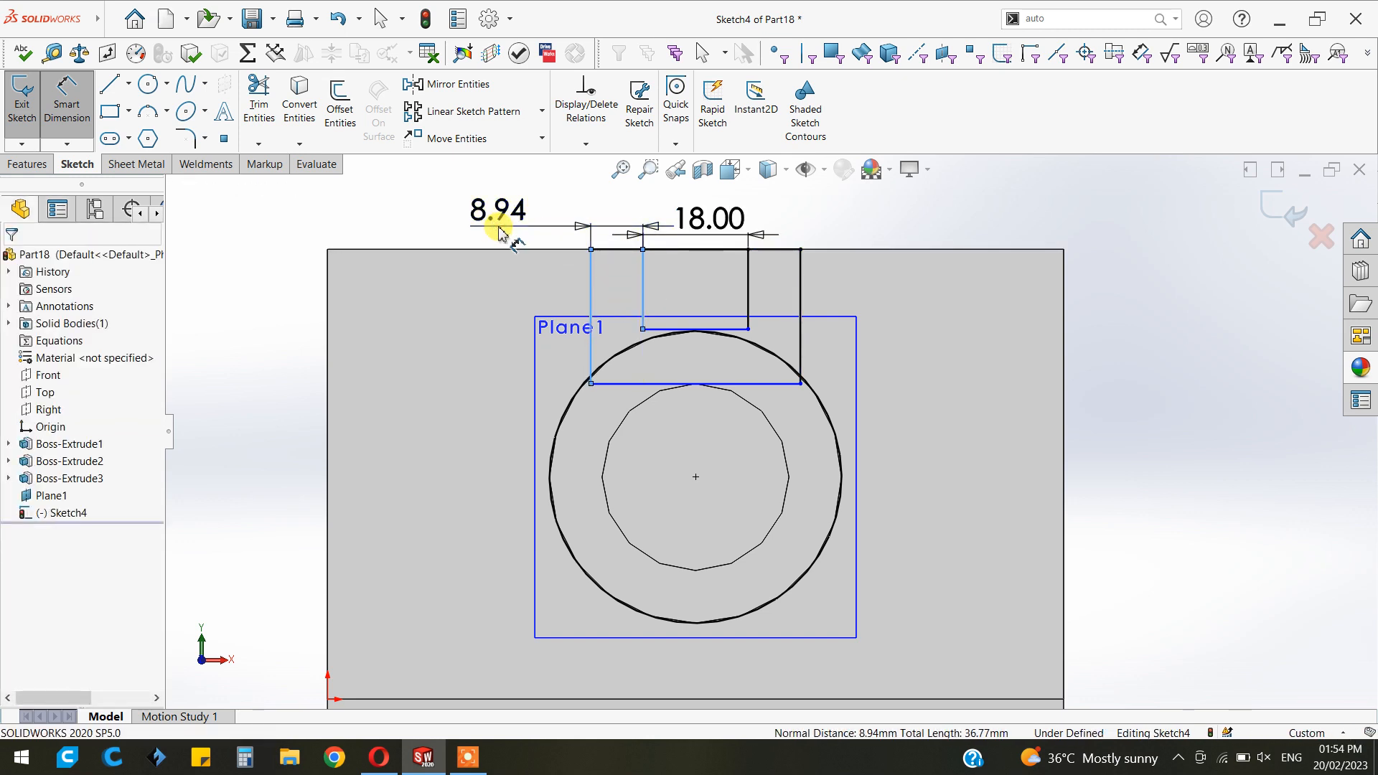
pyautogui.click(500, 232)
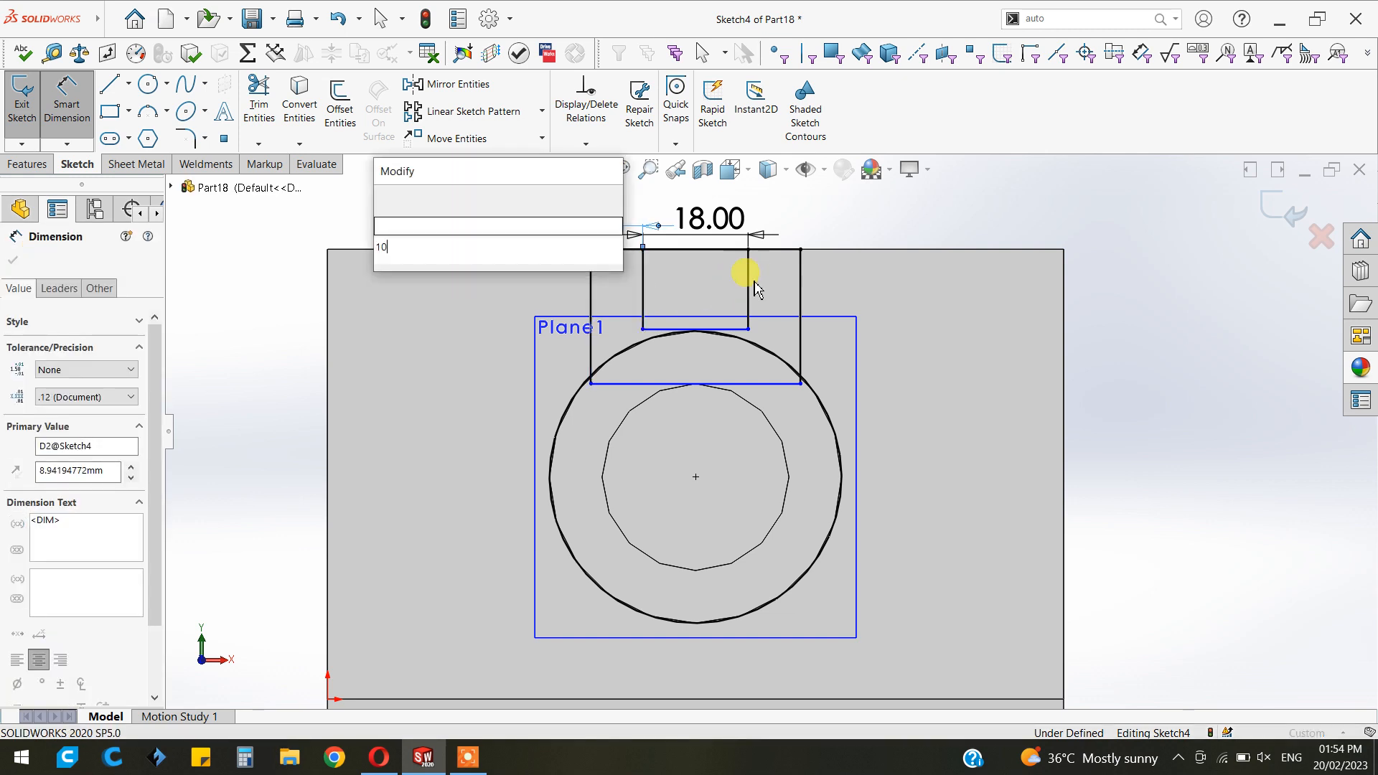
pyautogui.press('Return')
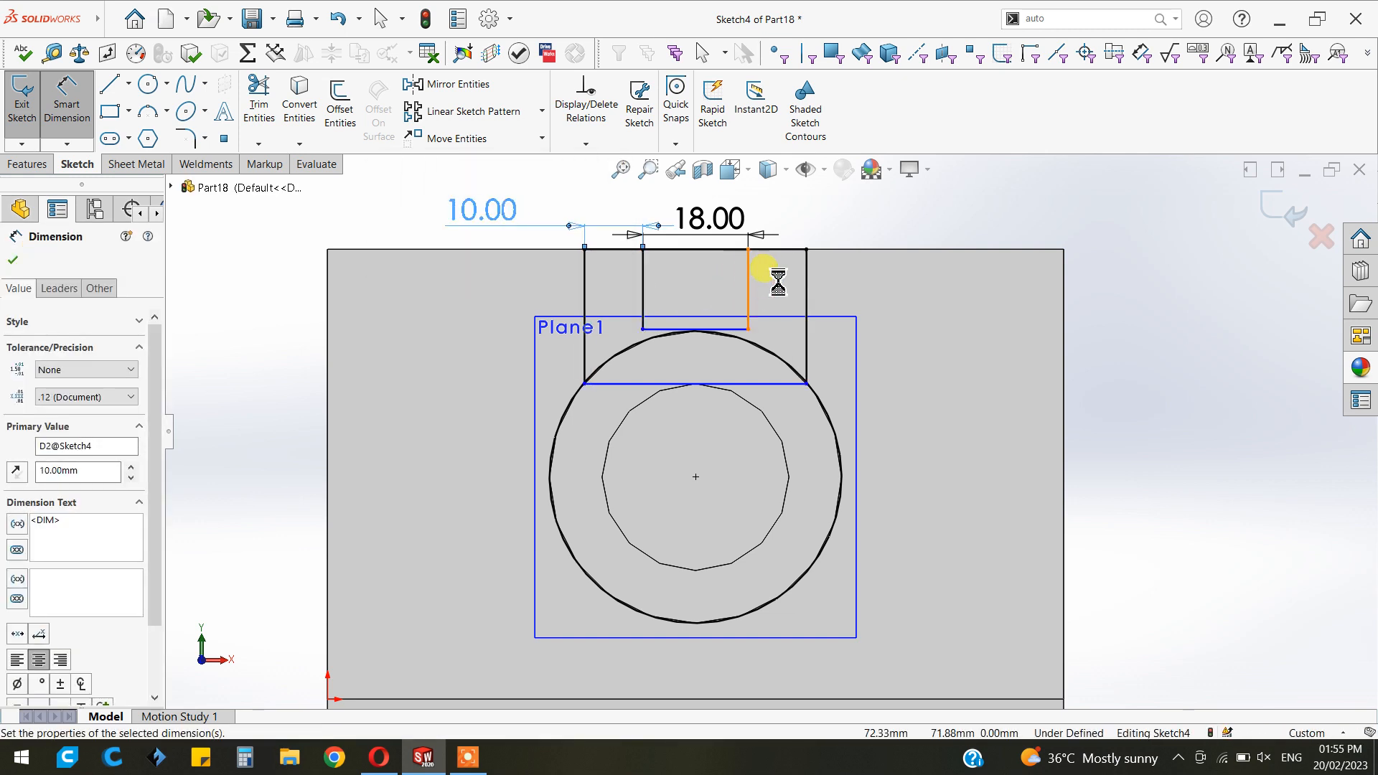
# Add a driven dimension between the right sides of the small and large rectangles
pyautogui.click(807, 286)
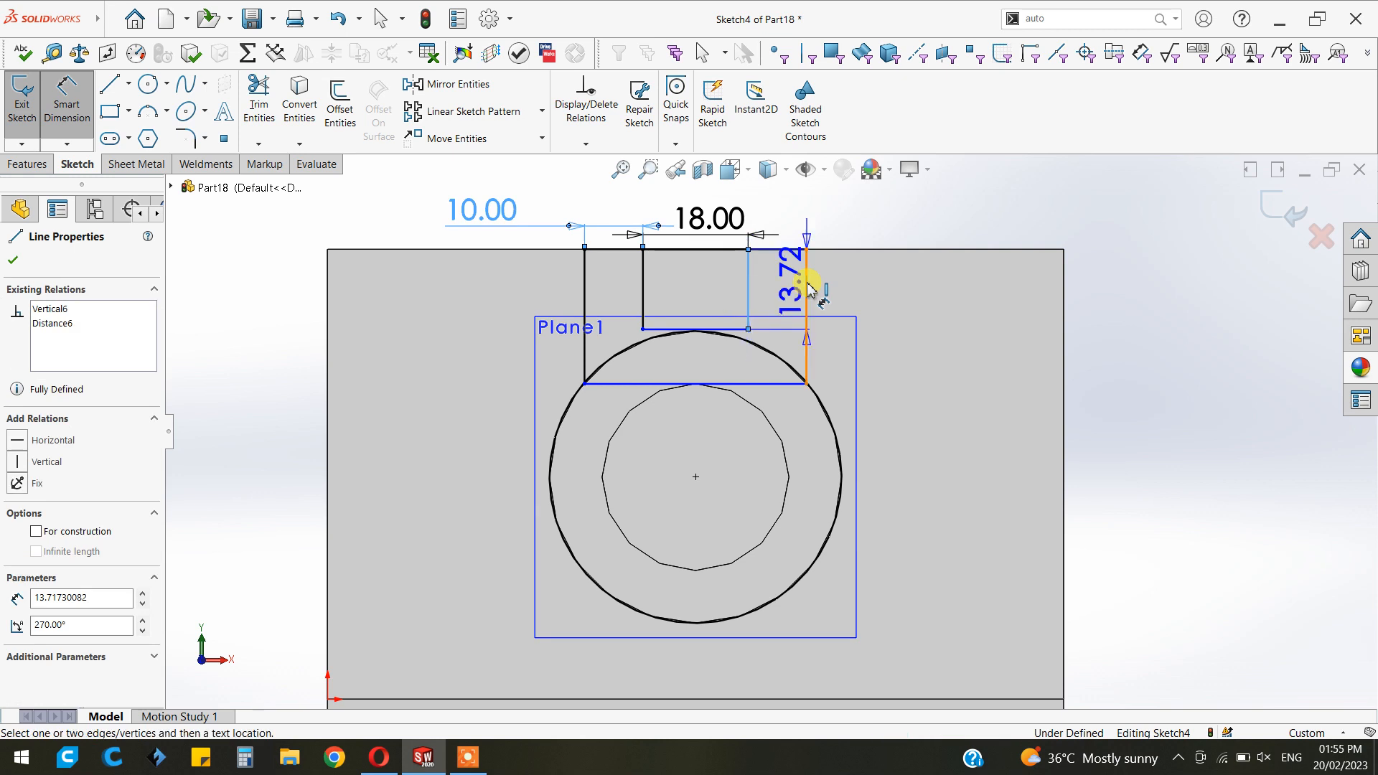
pyautogui.click(844, 287)
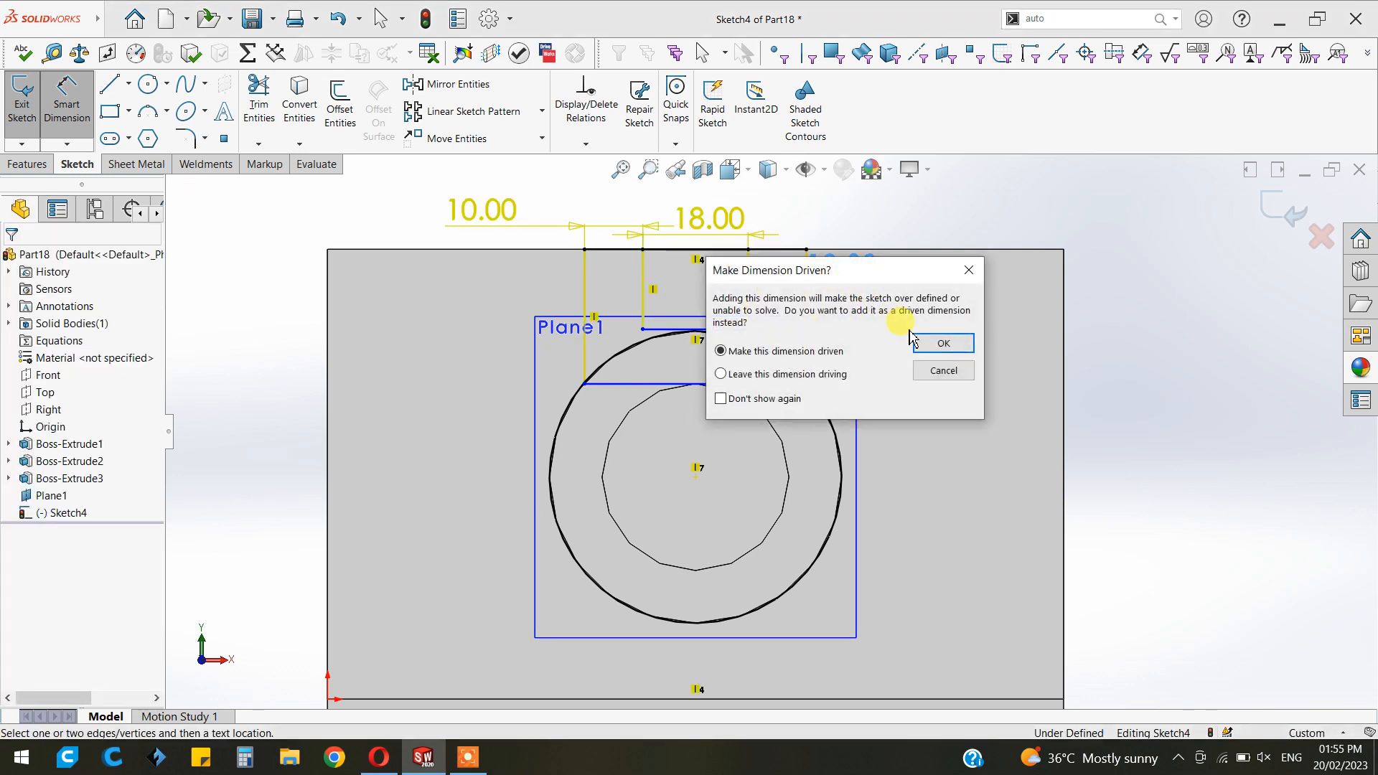
pyautogui.click(934, 345)
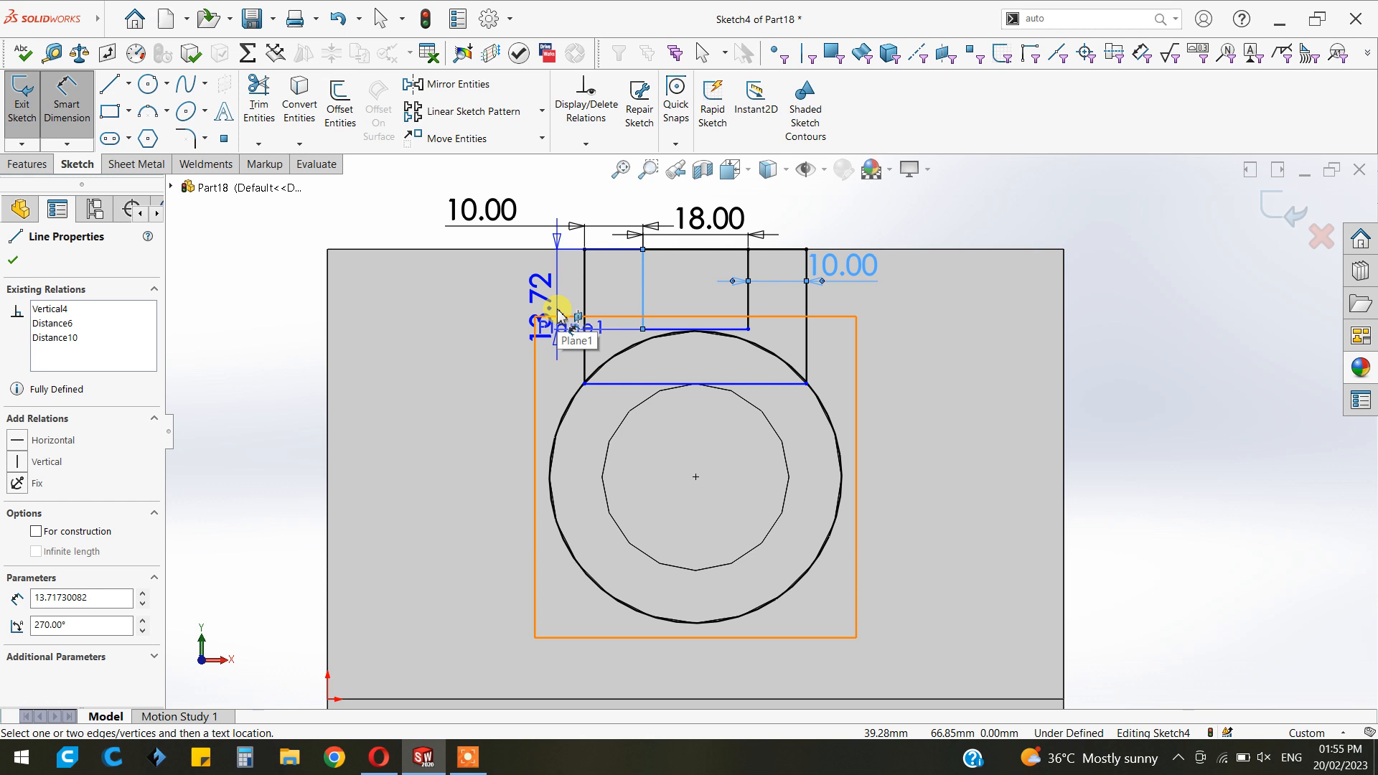
# Dimension the small rectangle's height along its left side as 10 mm
pyautogui.click(466, 312)
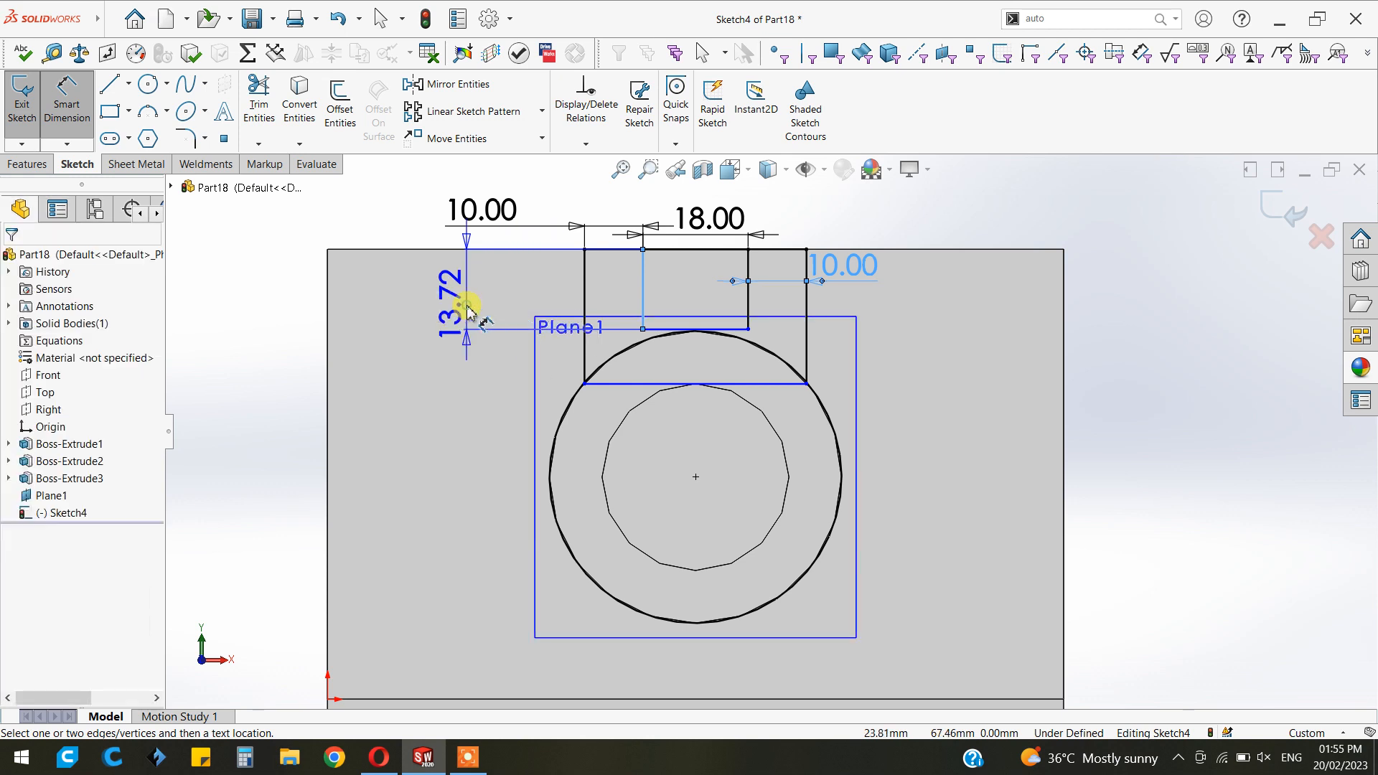
pyautogui.click(468, 314)
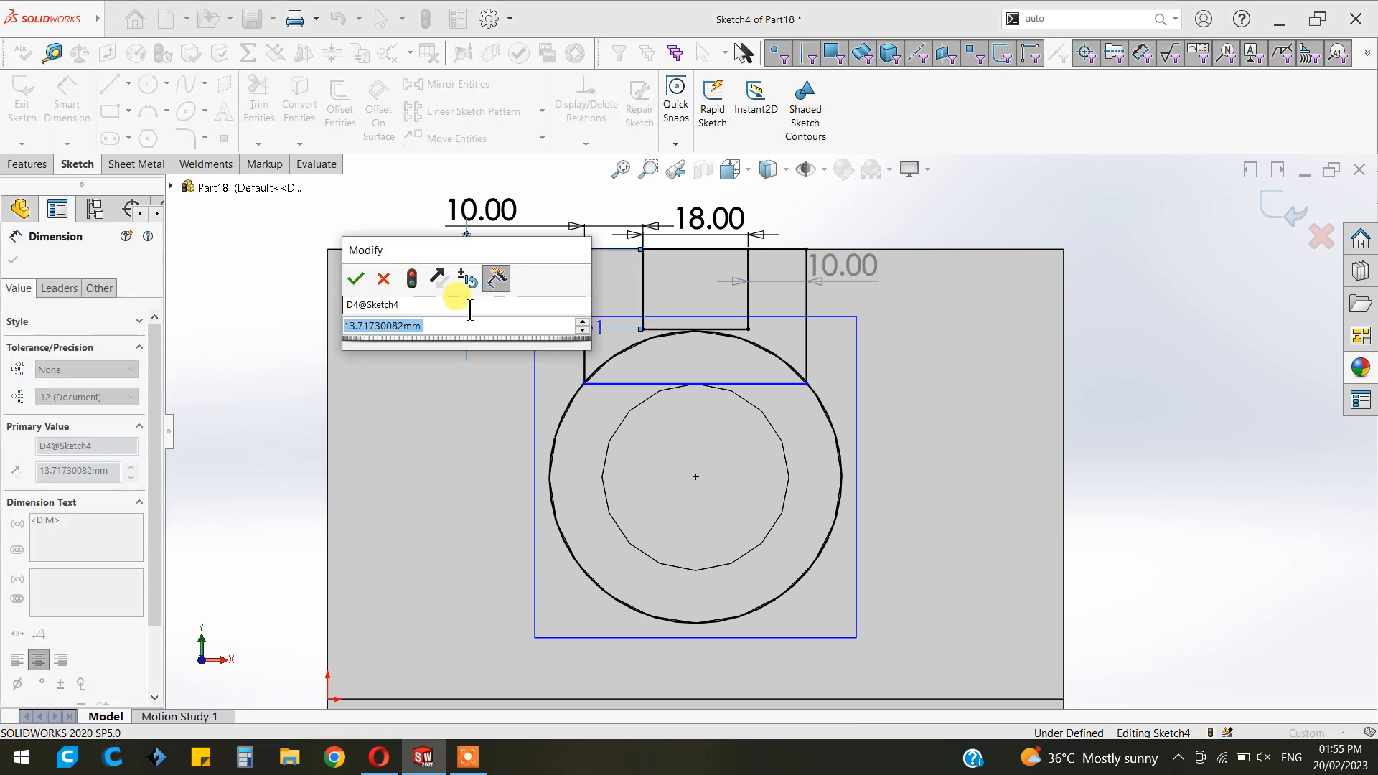
pyautogui.write('10')
pyautogui.press('Return')
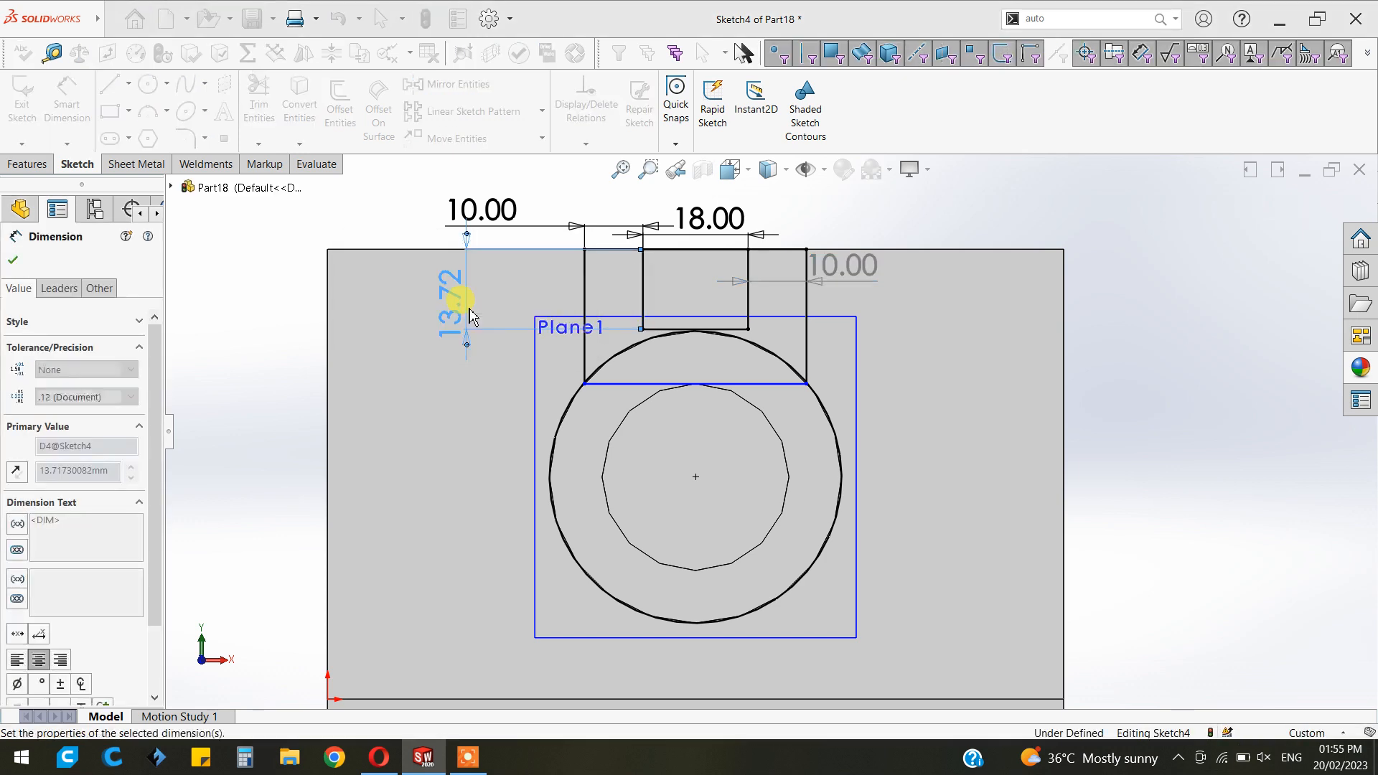
pyautogui.click(13, 260)
# Trim the circle's lower arc, the large rectangle's bottom line and the top line across the notch, leaving one notched profile
pyautogui.click(258, 100)
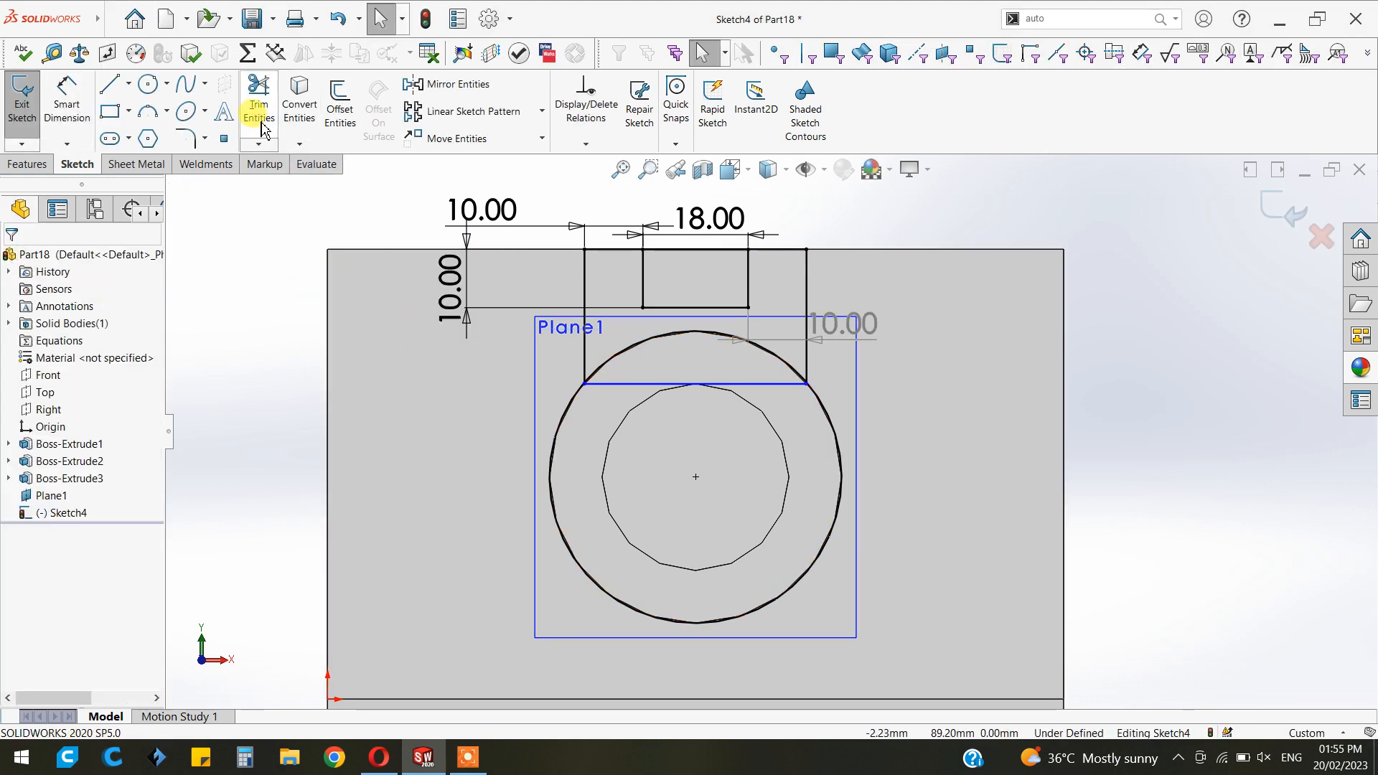
pyautogui.moveTo(553, 445)
pyautogui.mouseDown()
pyautogui.moveTo(827, 440)
pyautogui.moveTo(752, 384)
pyautogui.mouseUp()
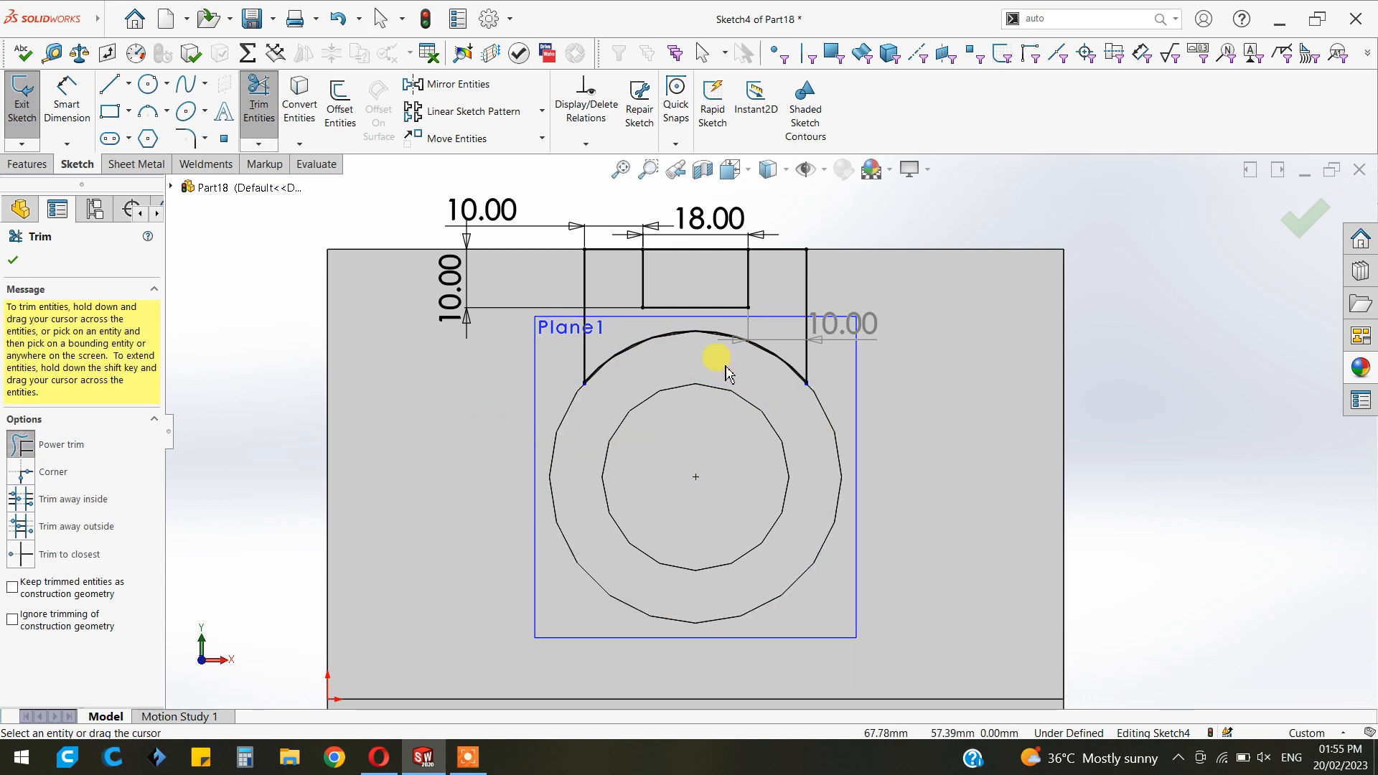
pyautogui.moveTo(727, 373)
pyautogui.mouseDown()
pyautogui.moveTo(682, 230)
pyautogui.moveTo(710, 270)
pyautogui.mouseUp()
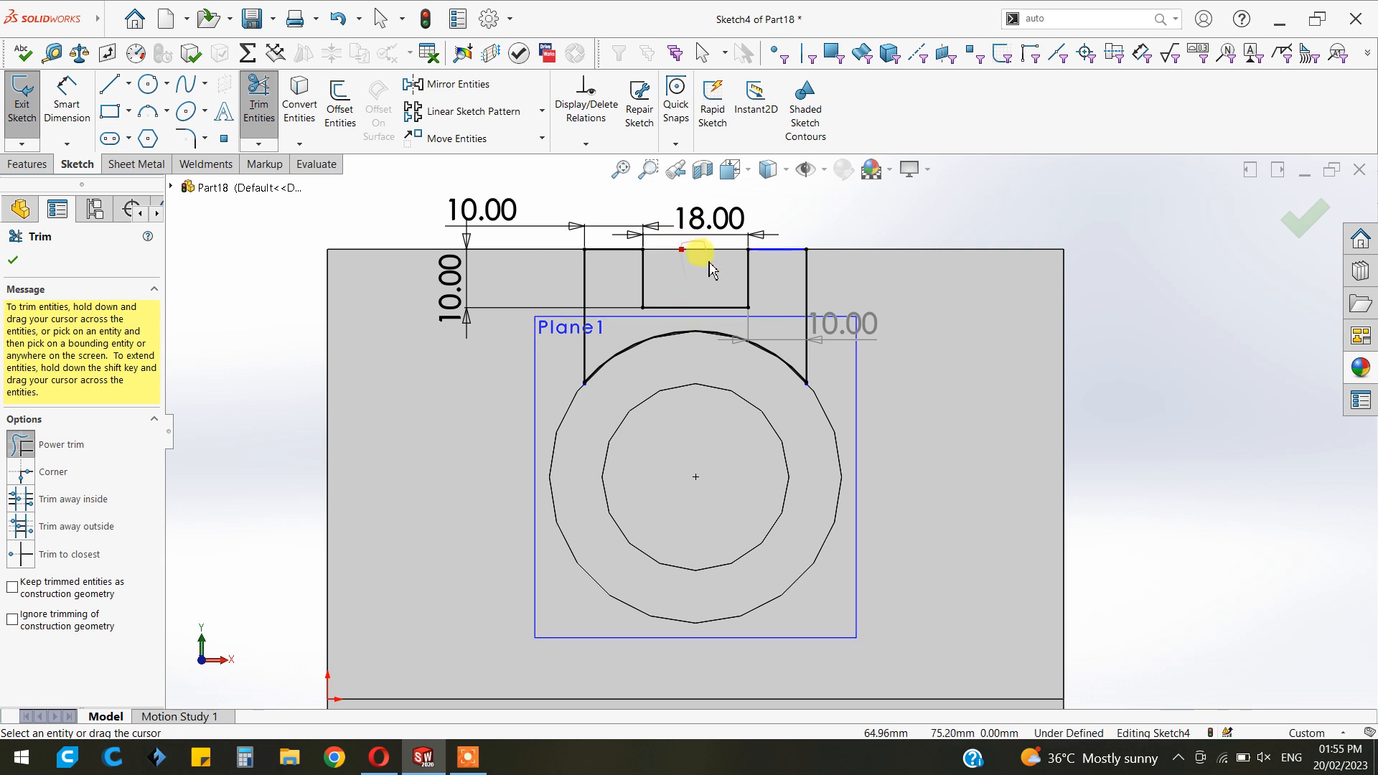
pyautogui.click(26, 264)
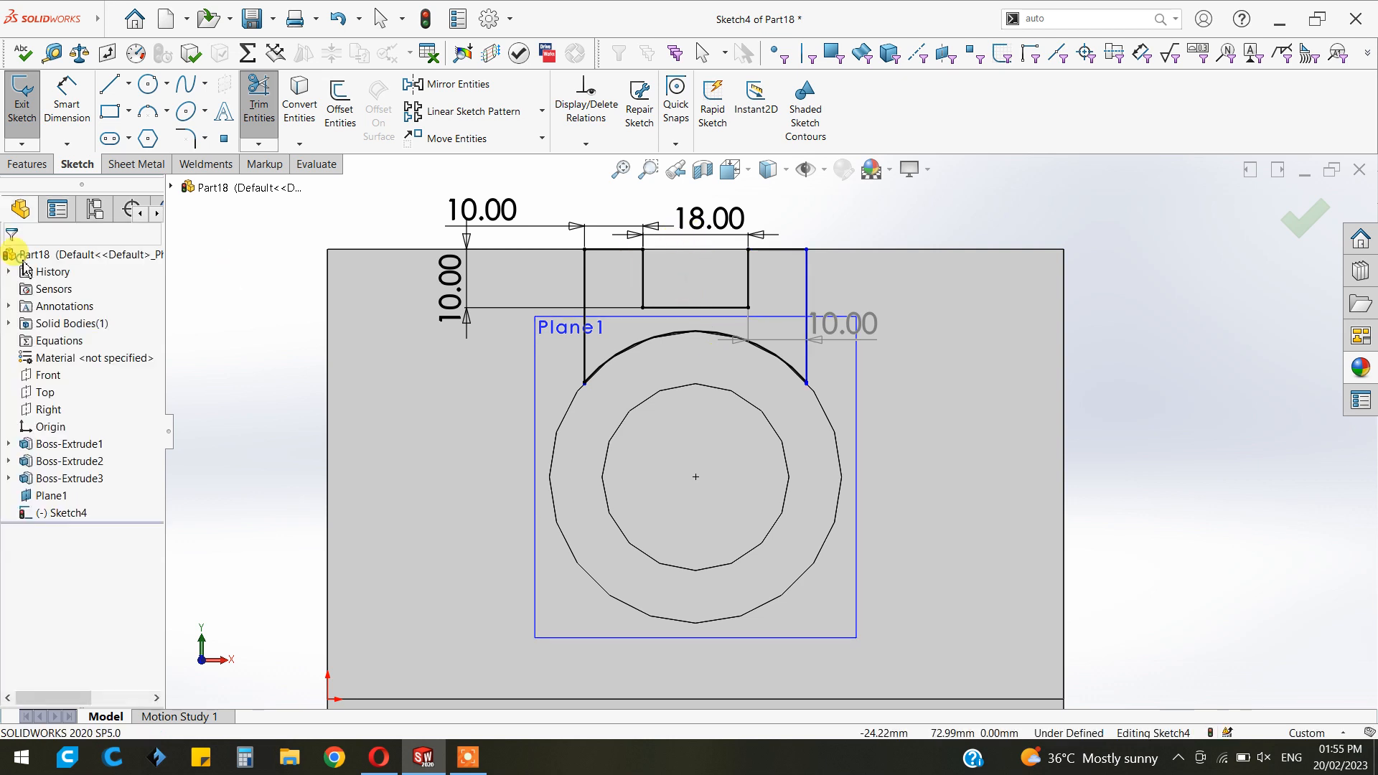
pyautogui.click(23, 167)
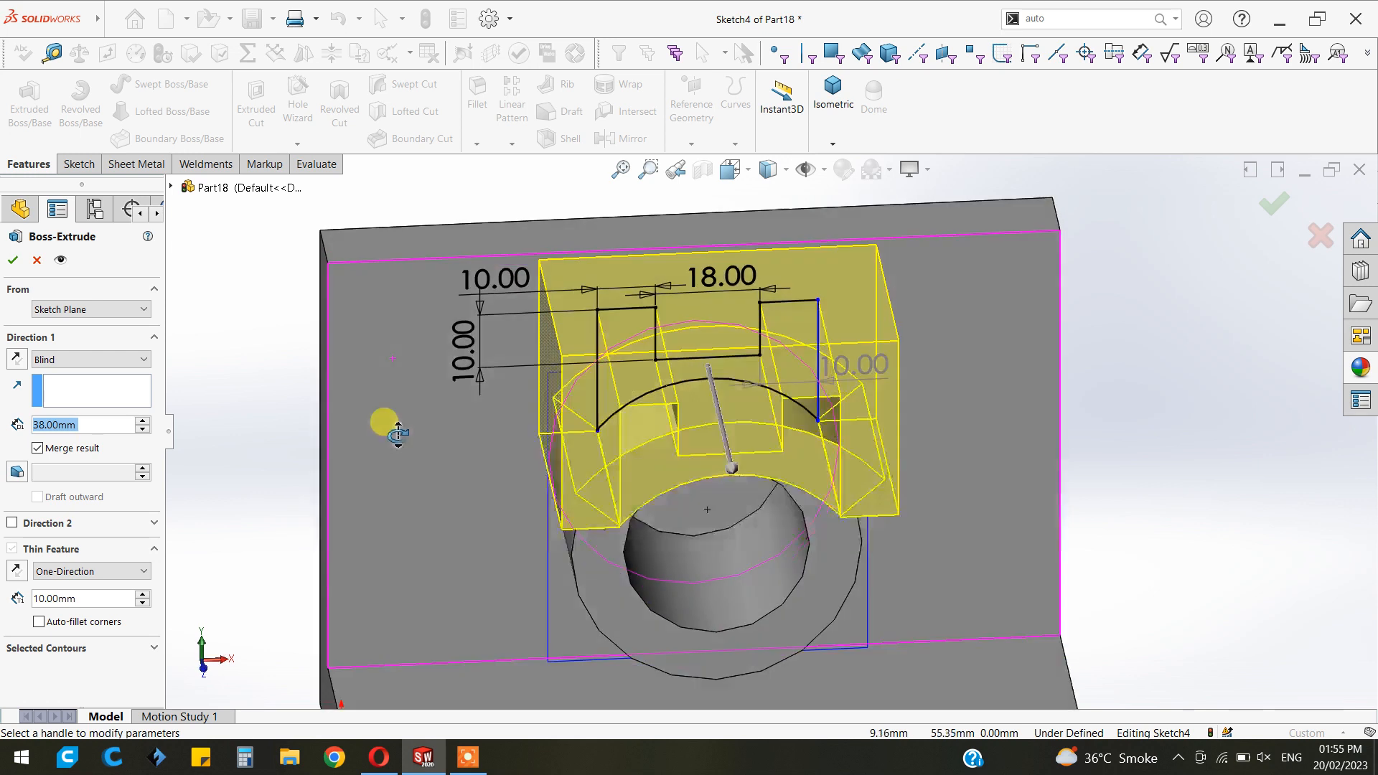
pyautogui.moveTo(398, 434); pyautogui.dragTo(453, 384, button='middle')
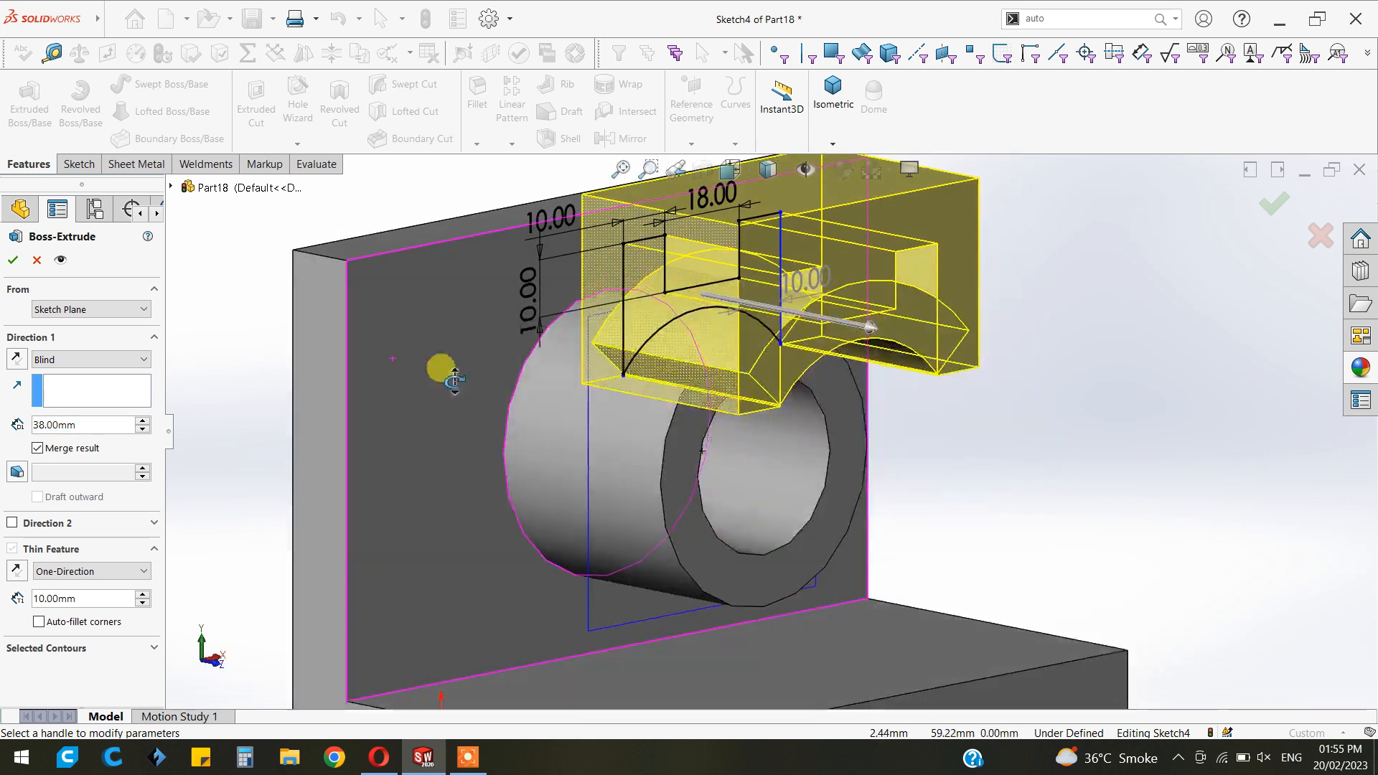
pyautogui.click(16, 359)
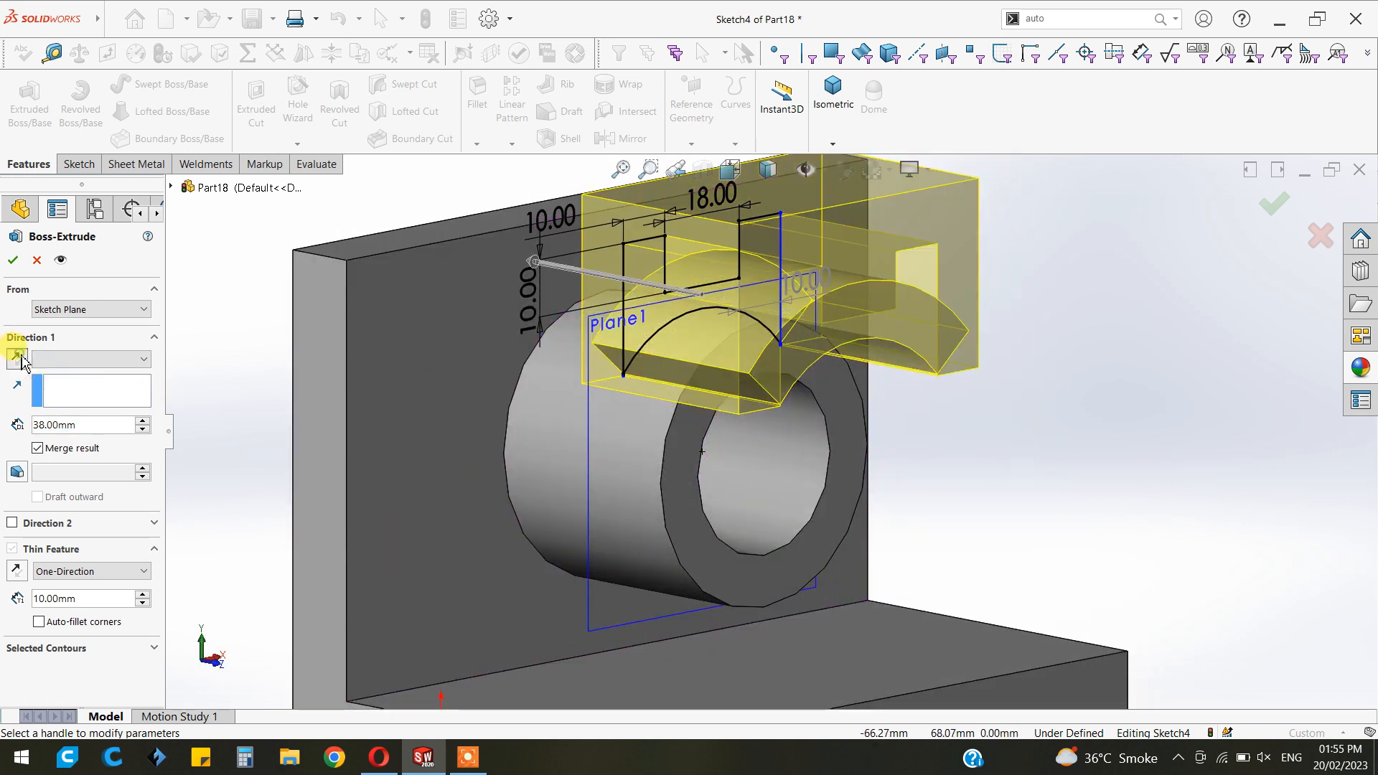
pyautogui.click(90, 397)
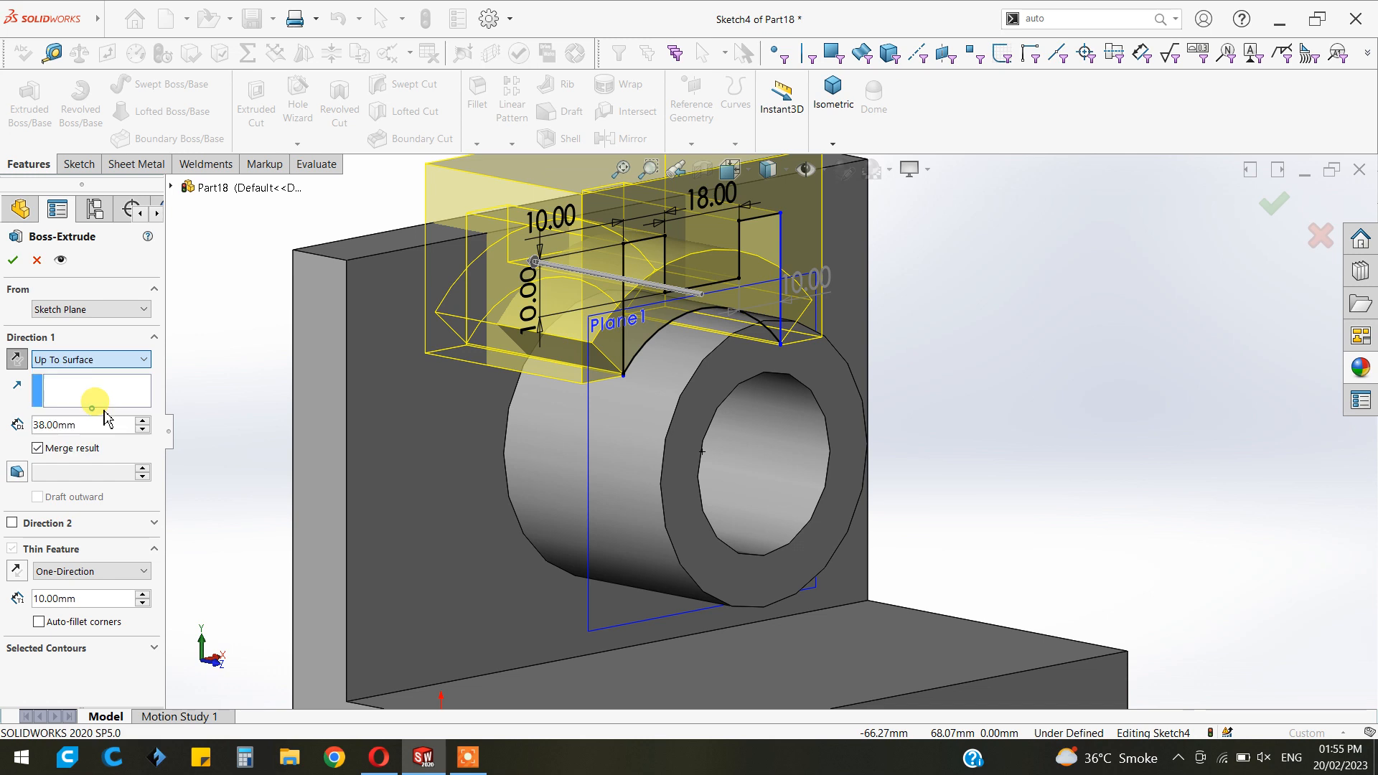
pyautogui.click(407, 326)
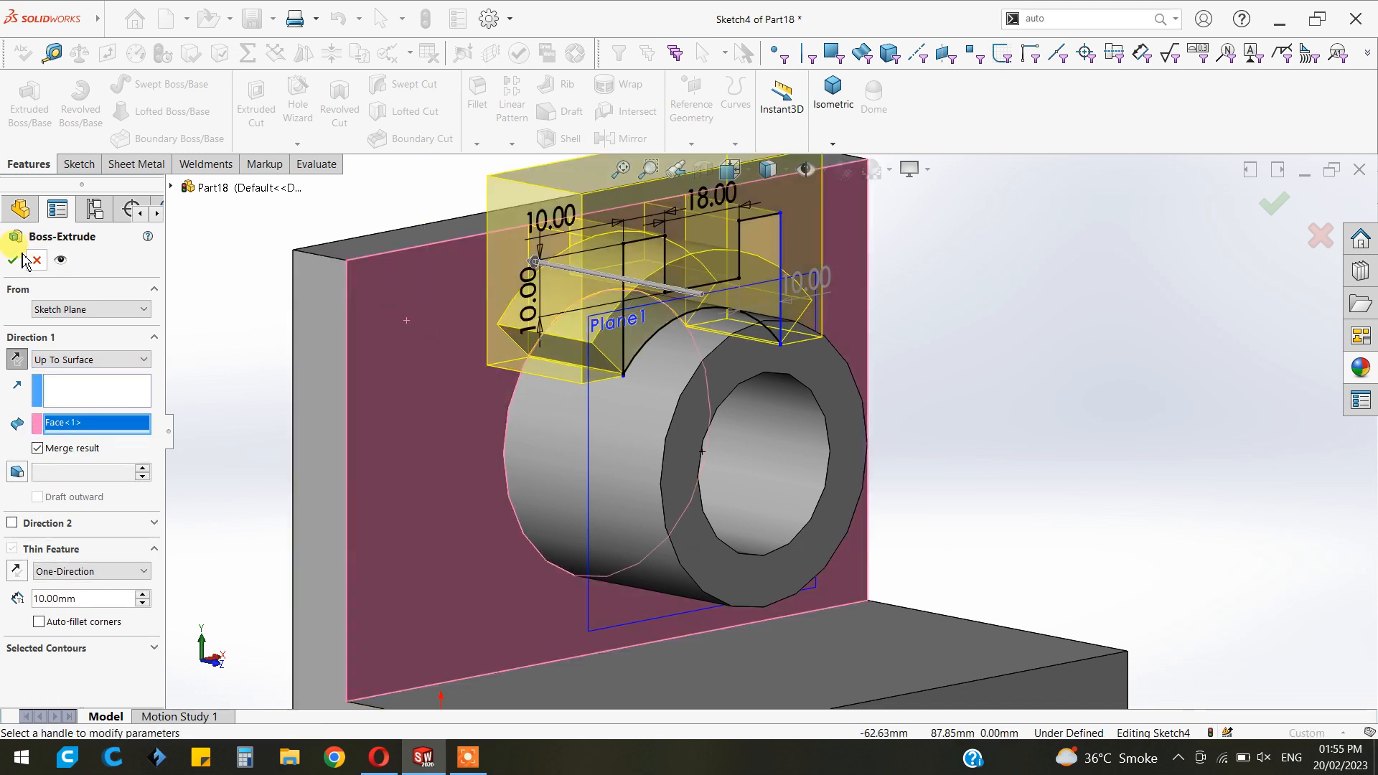
pyautogui.moveTo(450, 394); pyautogui.dragTo(384, 373, button='middle')
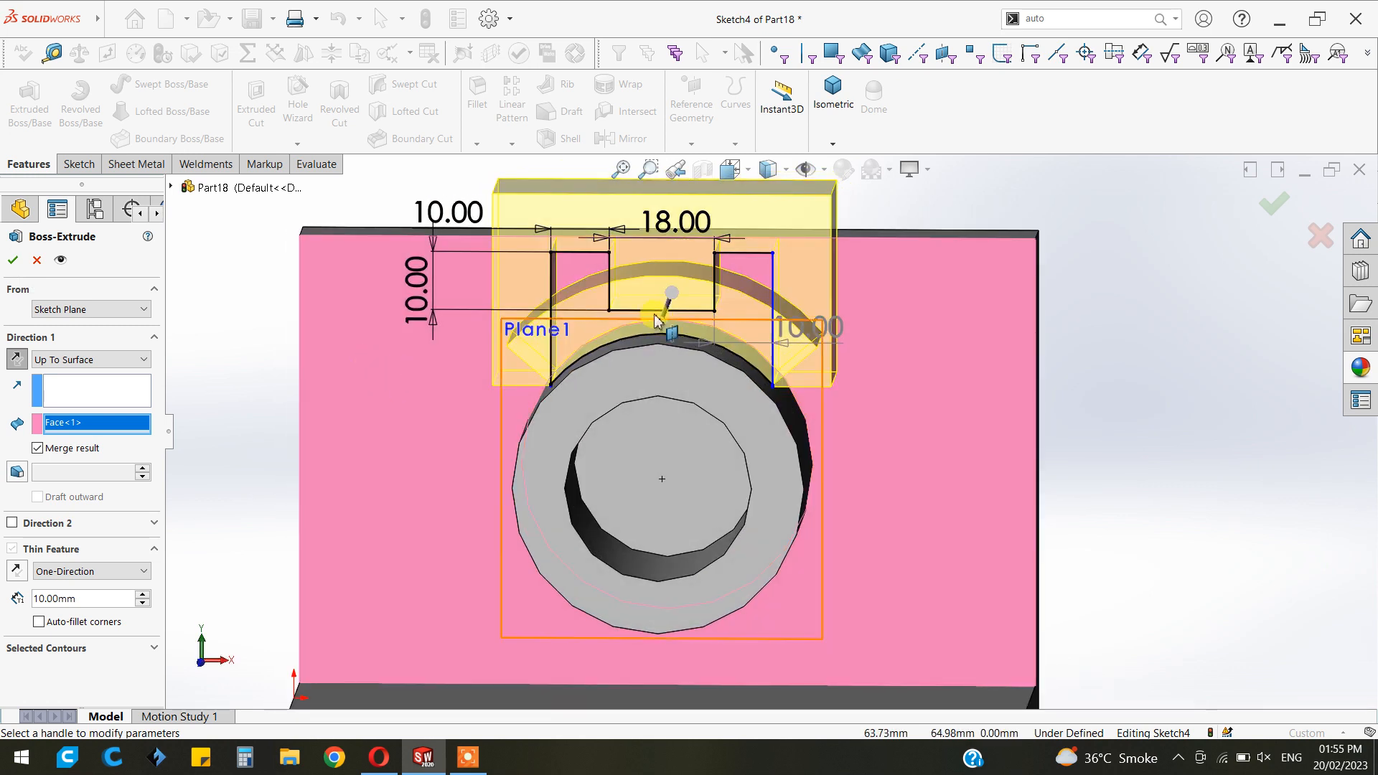
pyautogui.click(36, 260)
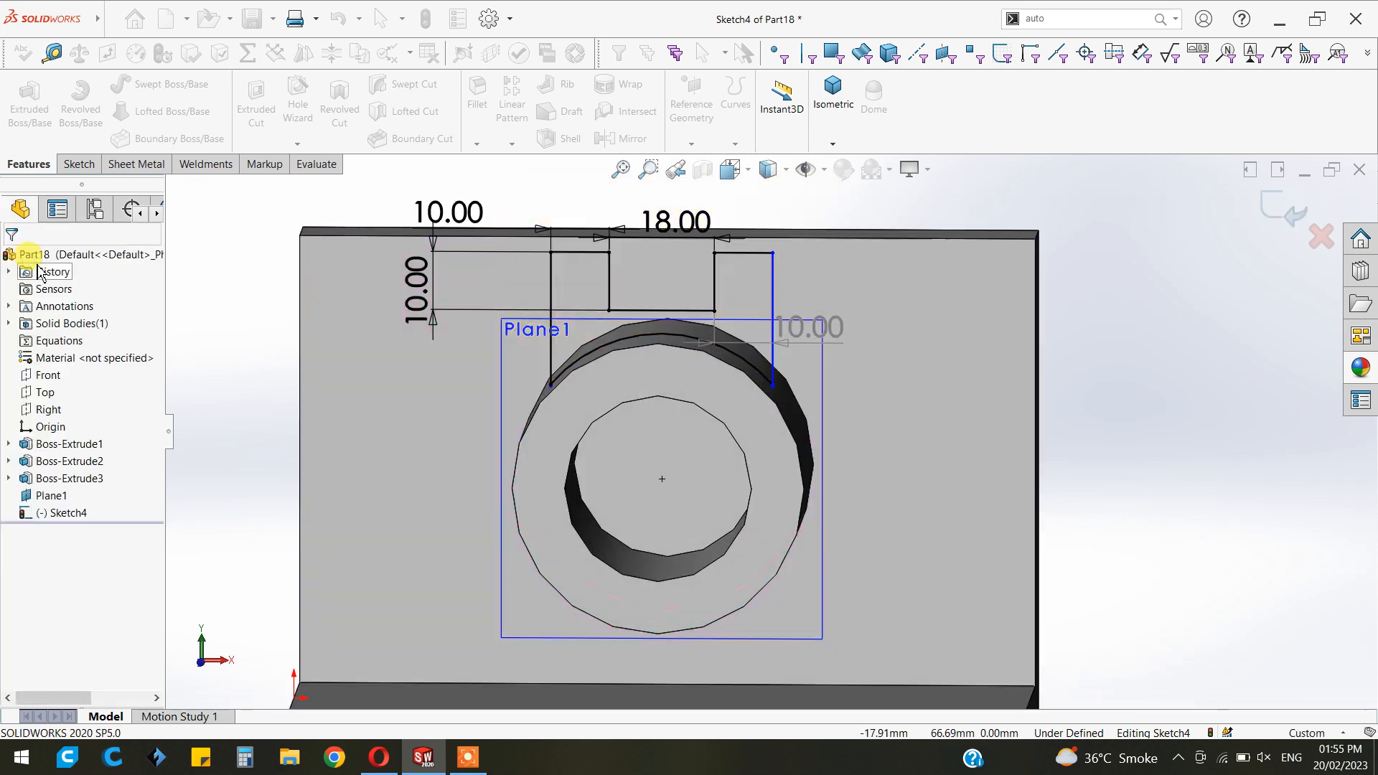
pyautogui.scroll(-3, 655, 353)
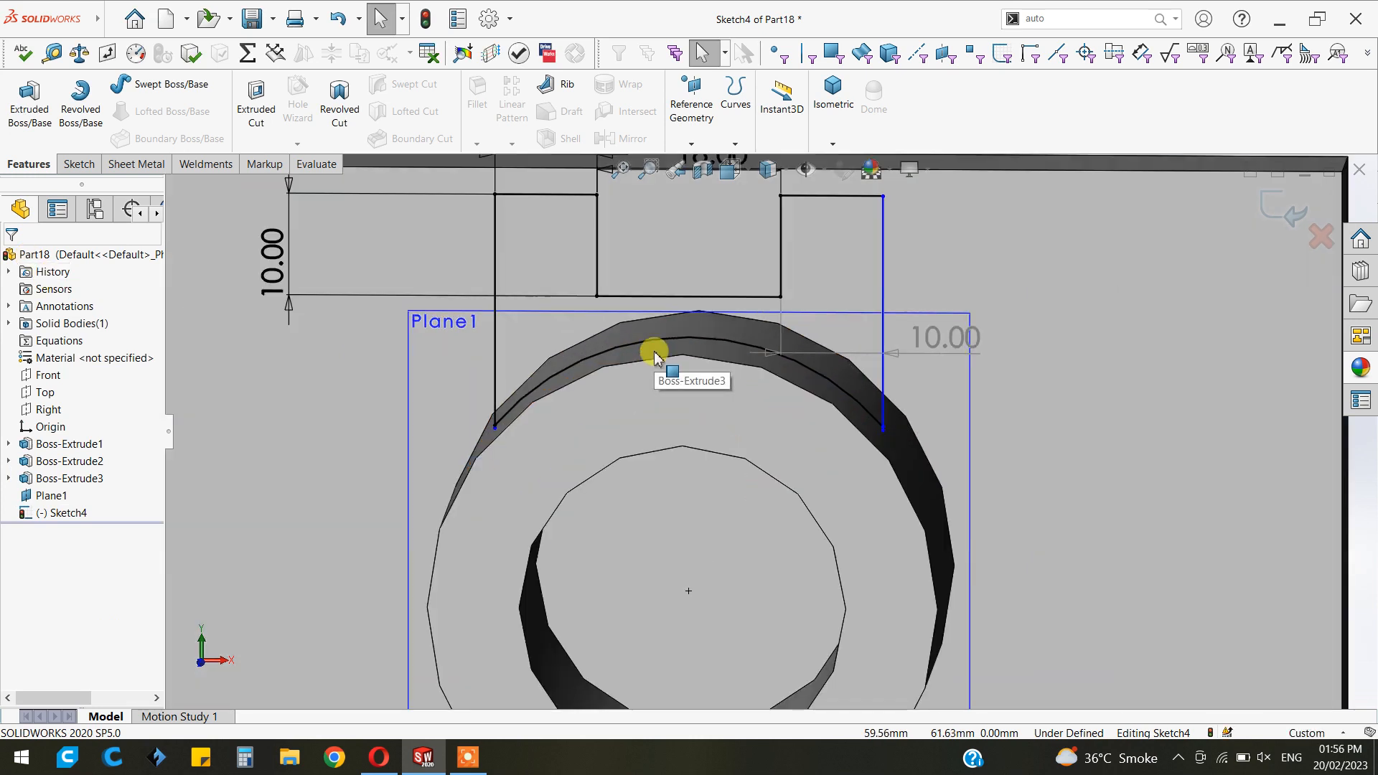
pyautogui.scroll(2, 609, 388)
pyautogui.moveTo(608, 389); pyautogui.dragTo(667, 439, button='middle')
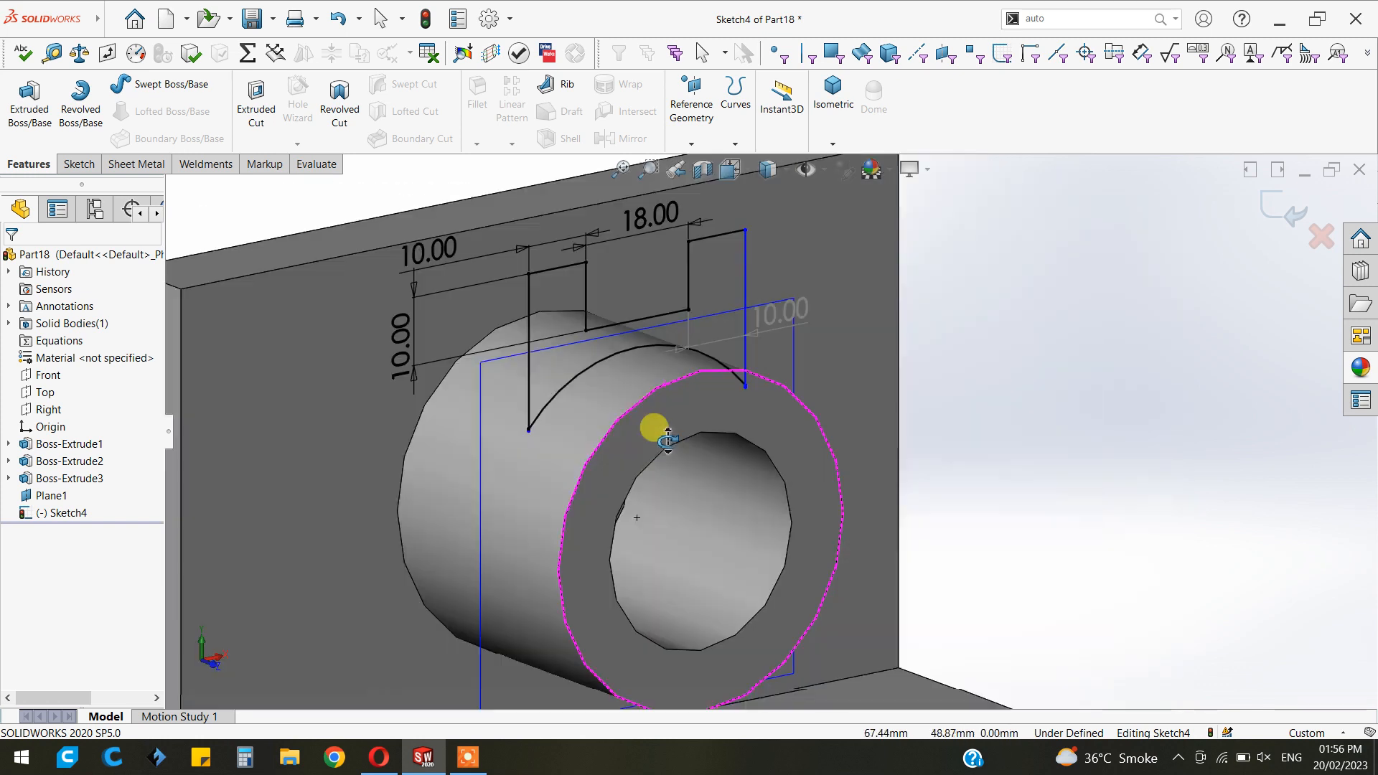
pyautogui.click(32, 106)
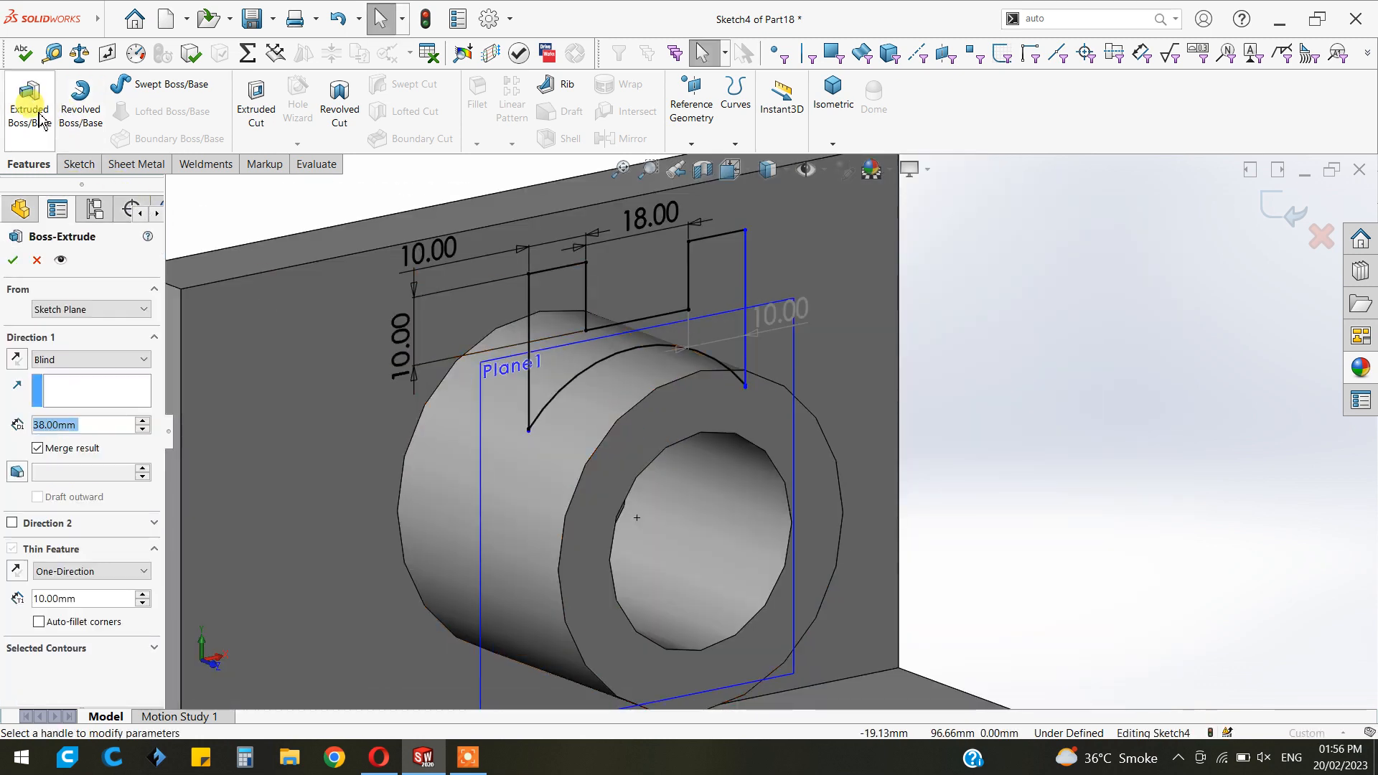
pyautogui.click(63, 647)
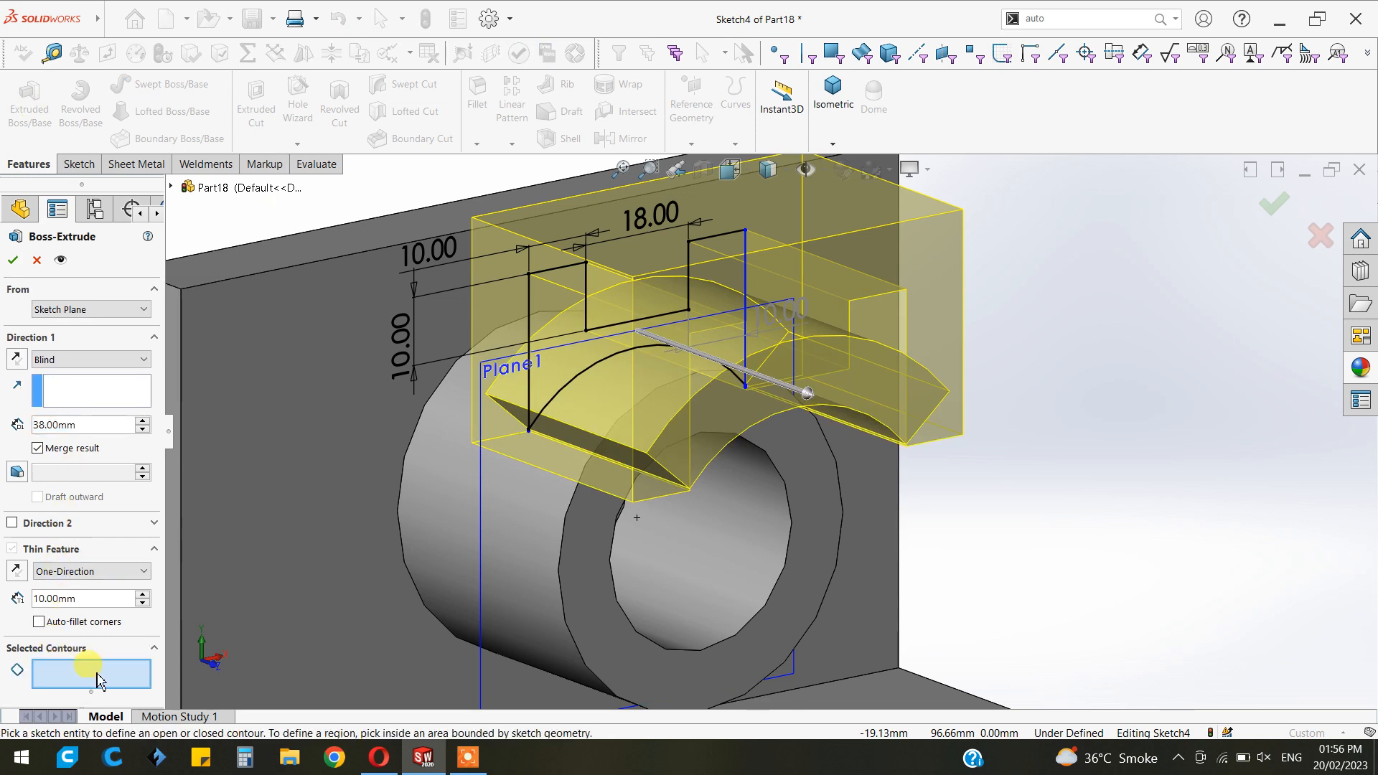
pyautogui.click(549, 325)
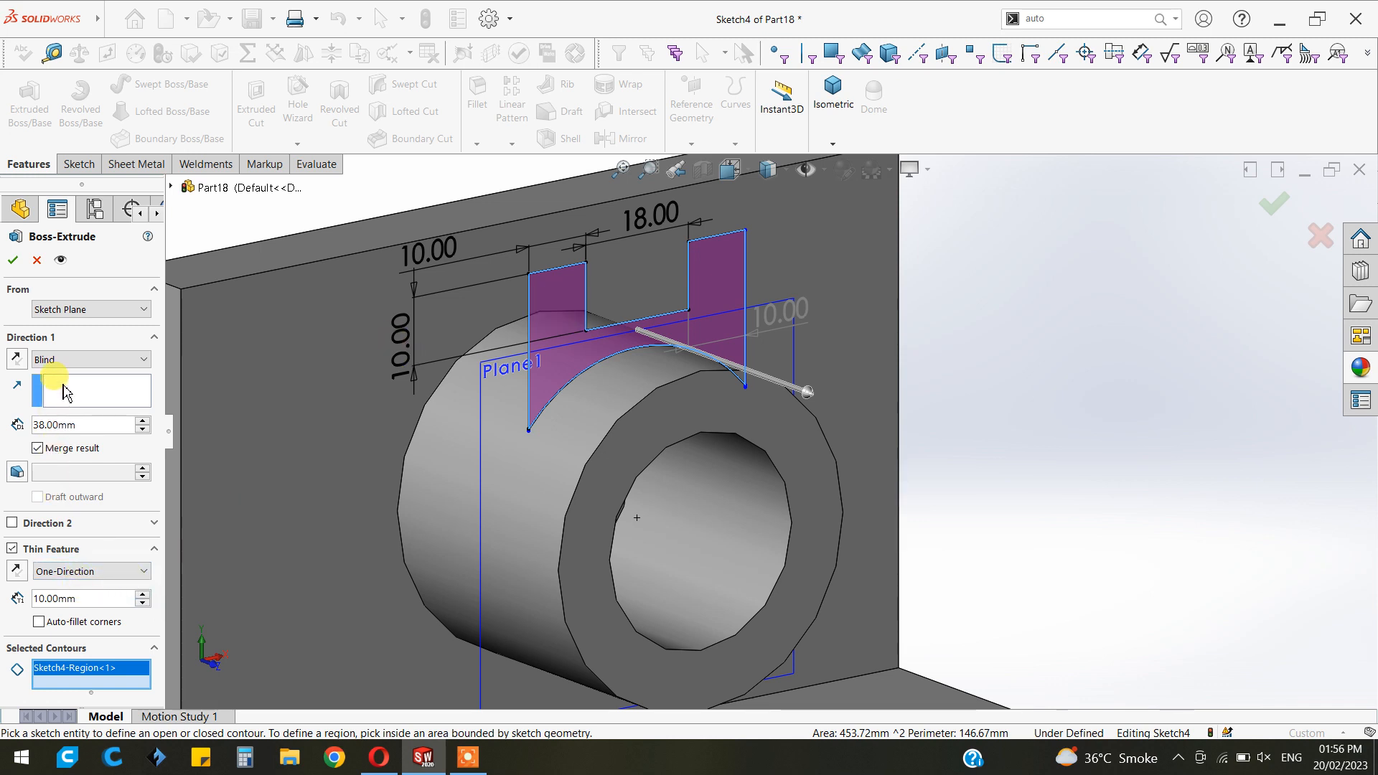
pyautogui.click(86, 359)
pyautogui.click(62, 411)
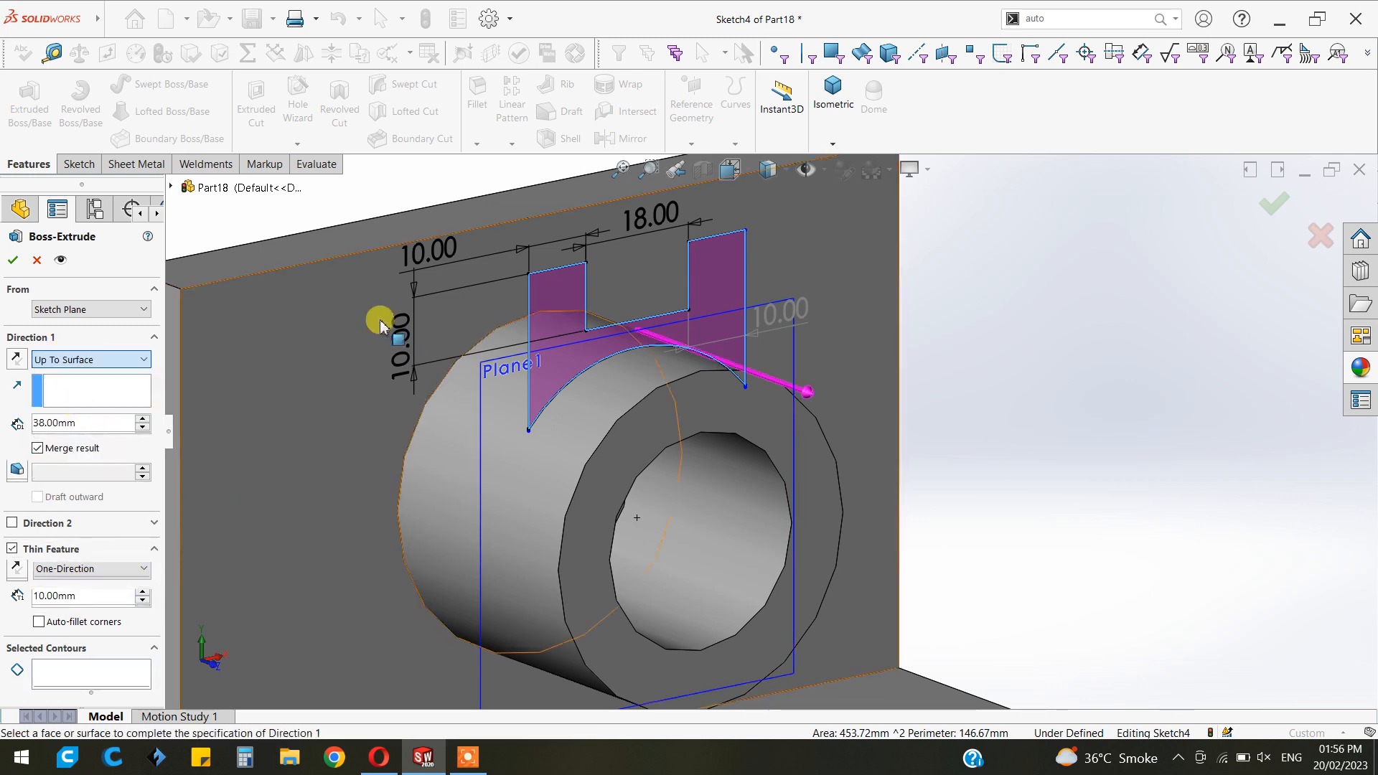
pyautogui.click(399, 314)
pyautogui.moveTo(402, 381); pyautogui.dragTo(488, 496, button='middle')
pyautogui.scroll(-6, 753, 456)
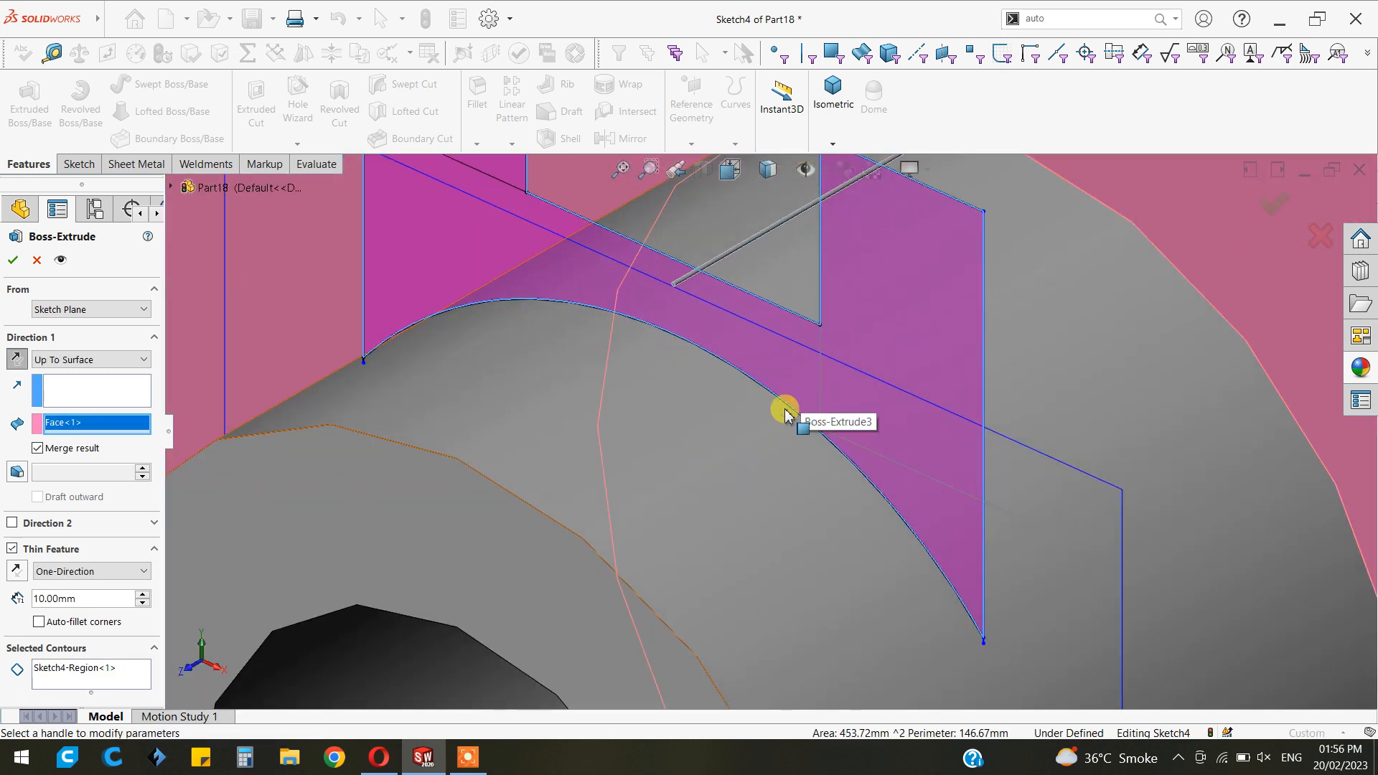
pyautogui.moveTo(781, 416)
pyautogui.mouseDown(button='middle')
pyautogui.moveTo(781, 364)
pyautogui.moveTo(806, 326)
pyautogui.moveTo(830, 357)
pyautogui.moveTo(814, 404)
pyautogui.mouseUp(button='middle')
pyautogui.scroll(6, 731, 442)
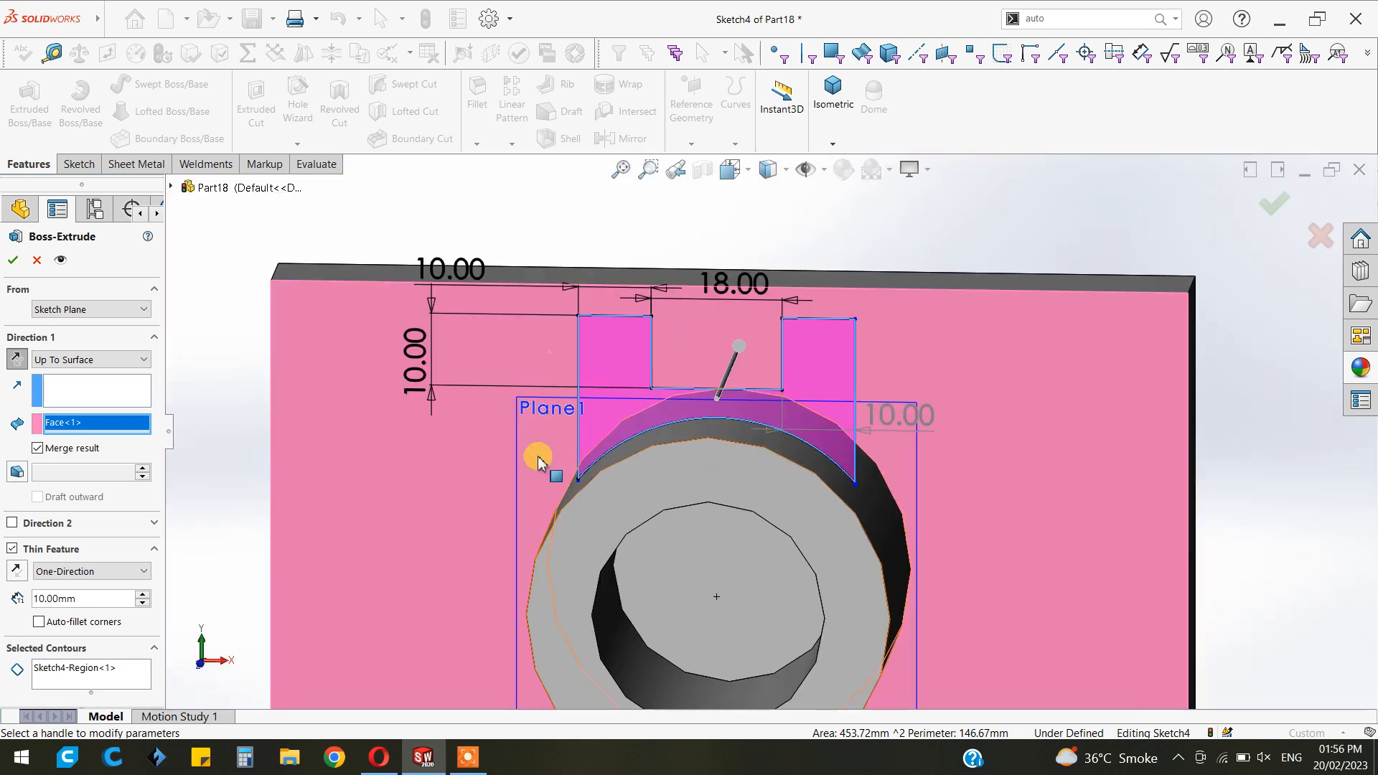
pyautogui.hotkey('ctrl', '7')
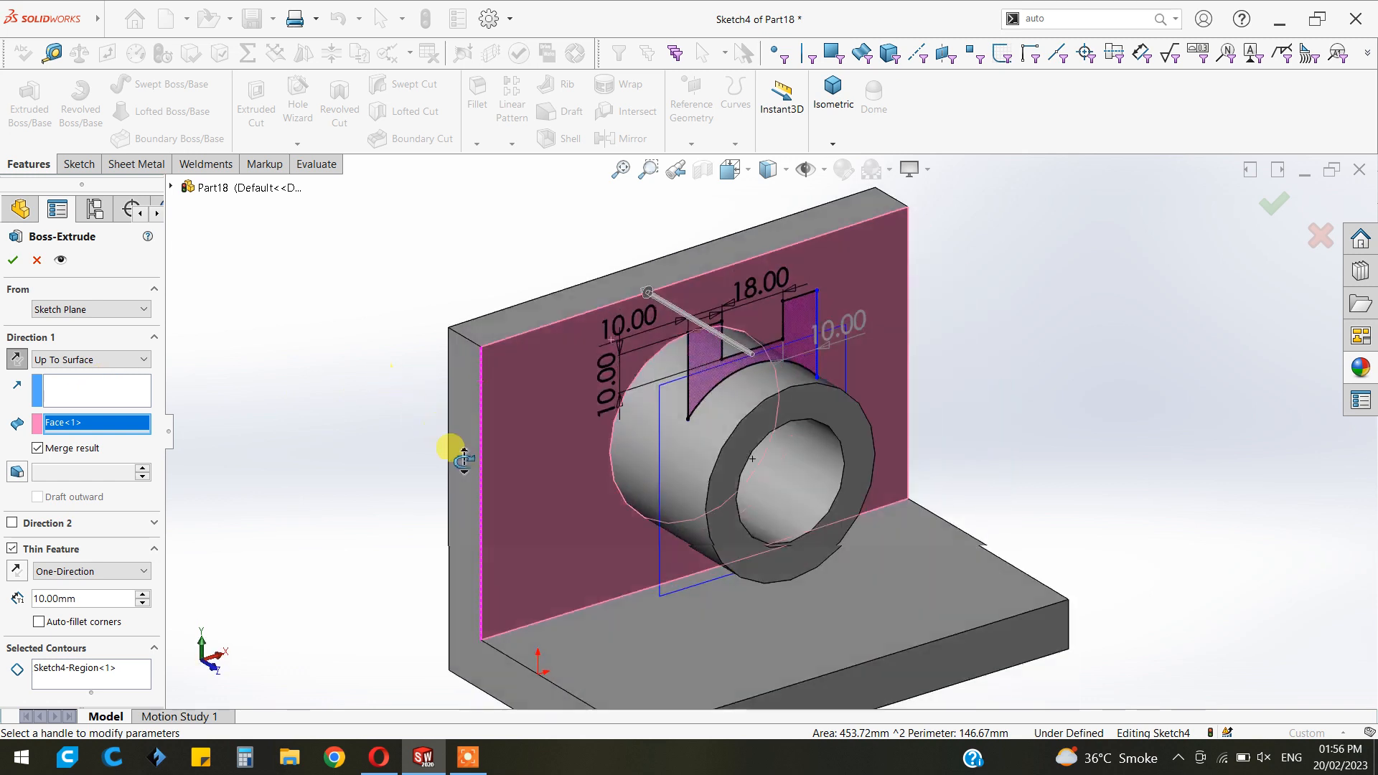
pyautogui.click(77, 358)
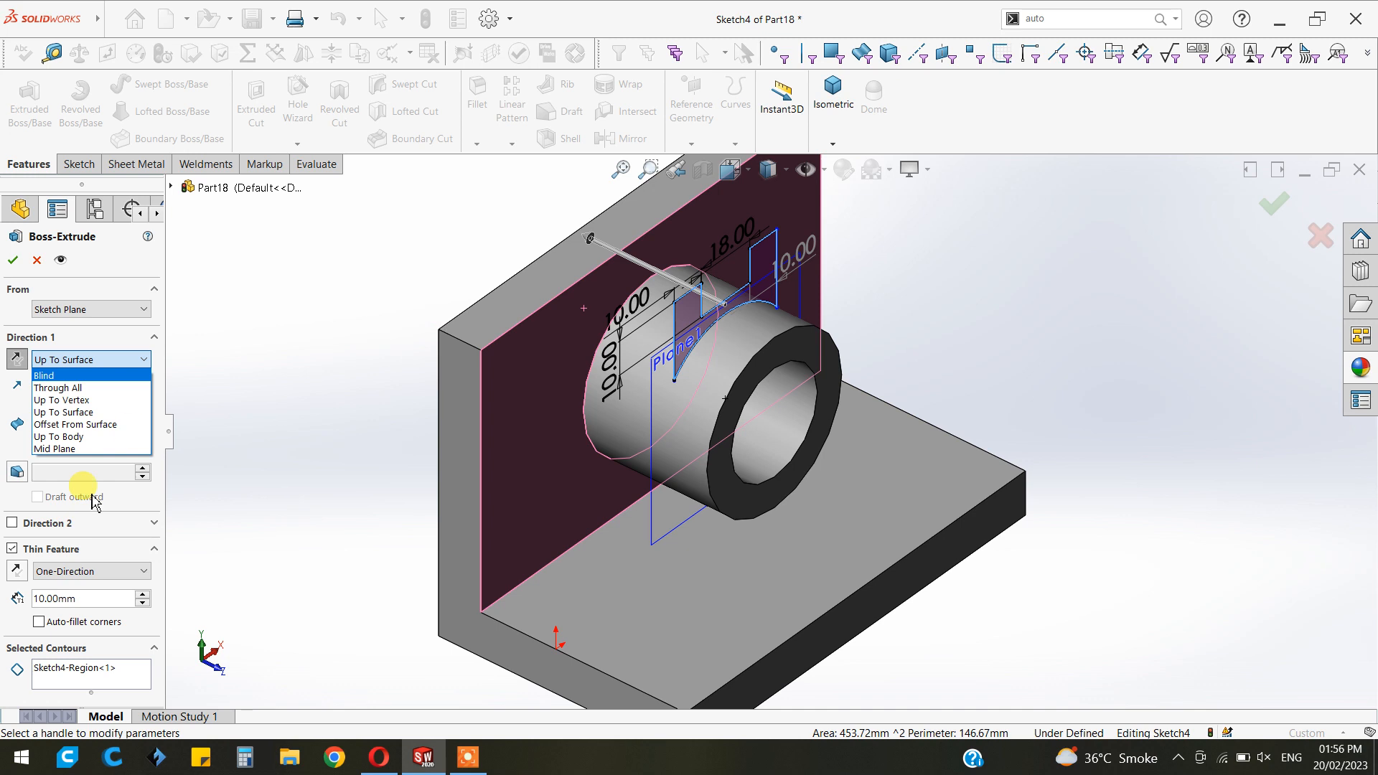
pyautogui.click(63, 412)
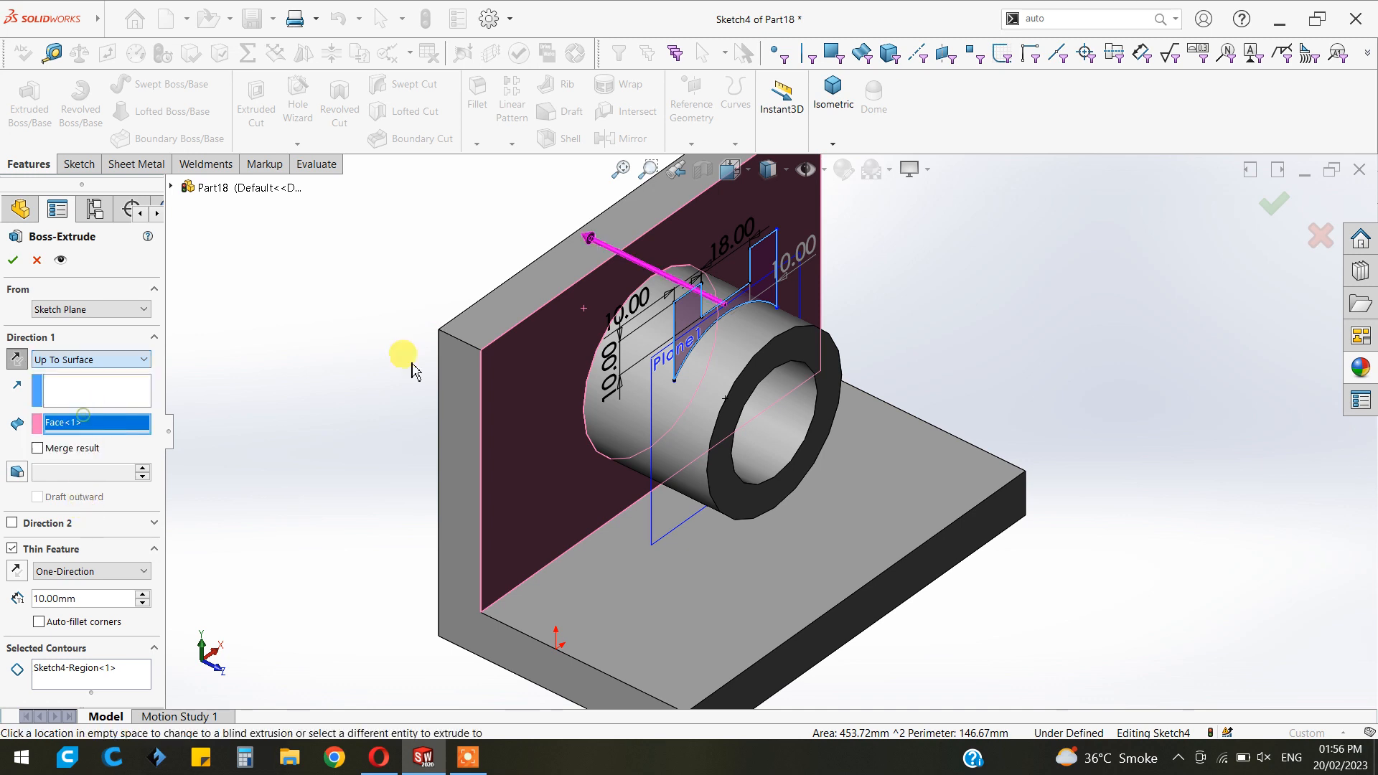
pyautogui.click(557, 341)
pyautogui.click(557, 341)
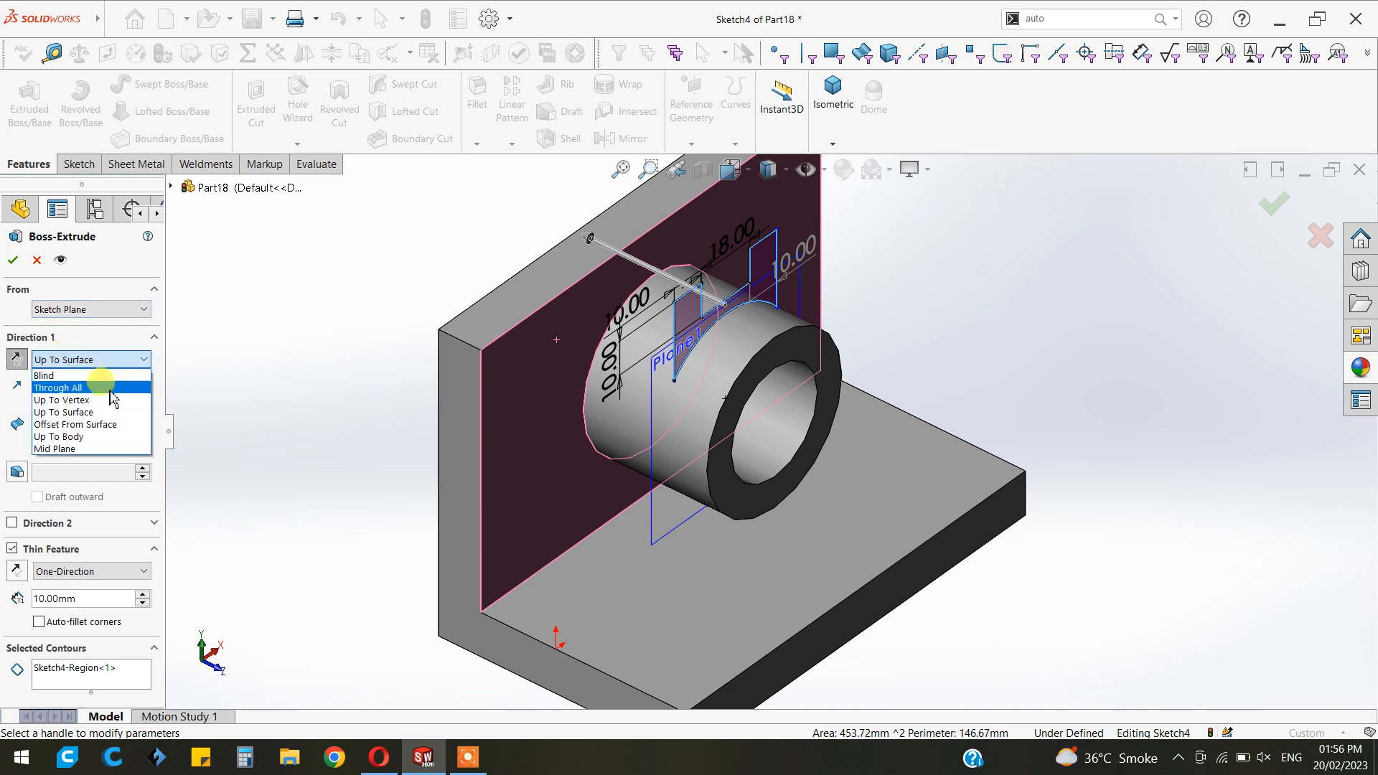
pyautogui.click(141, 376)
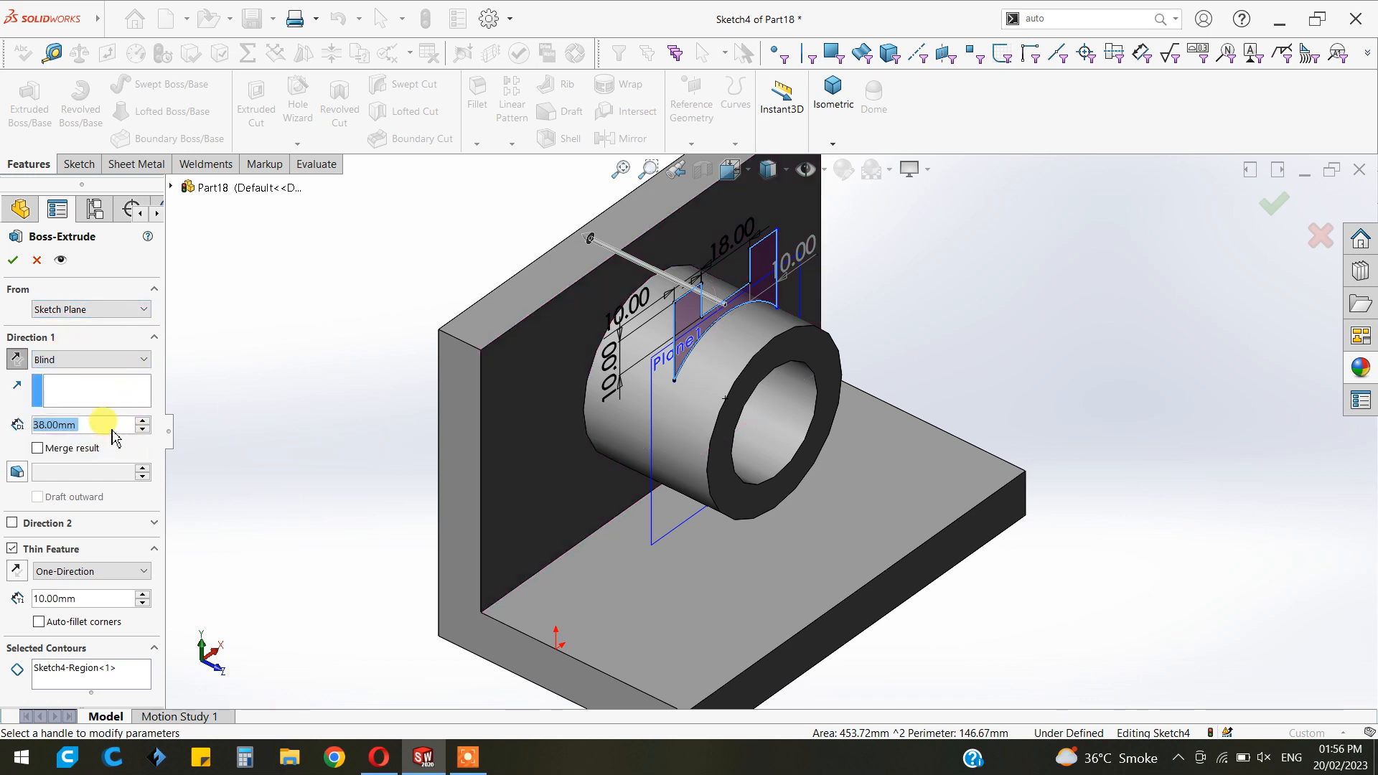
pyautogui.click(35, 261)
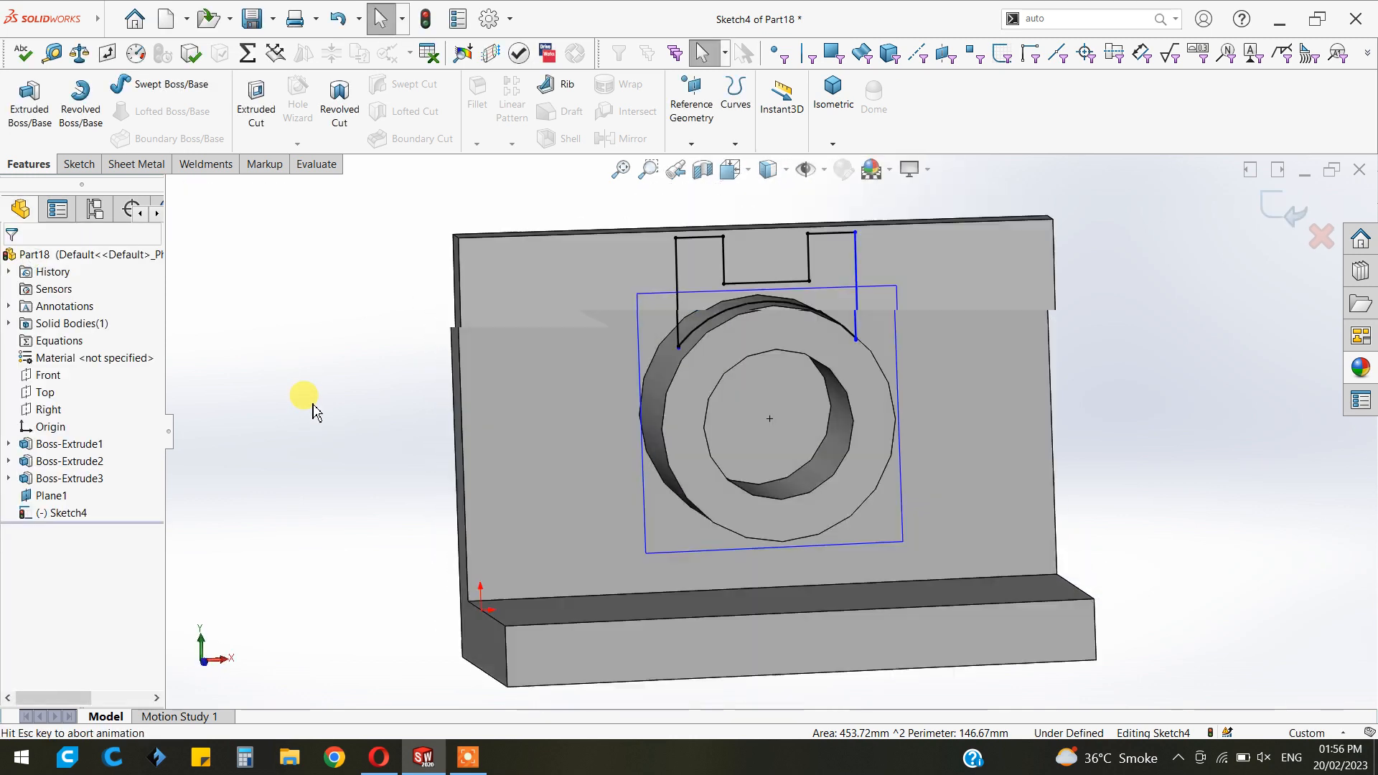
# Trim the short ends of the profile's two outer vertical lines that overhang below the circular arc
pyautogui.scroll(-5, 837, 385)
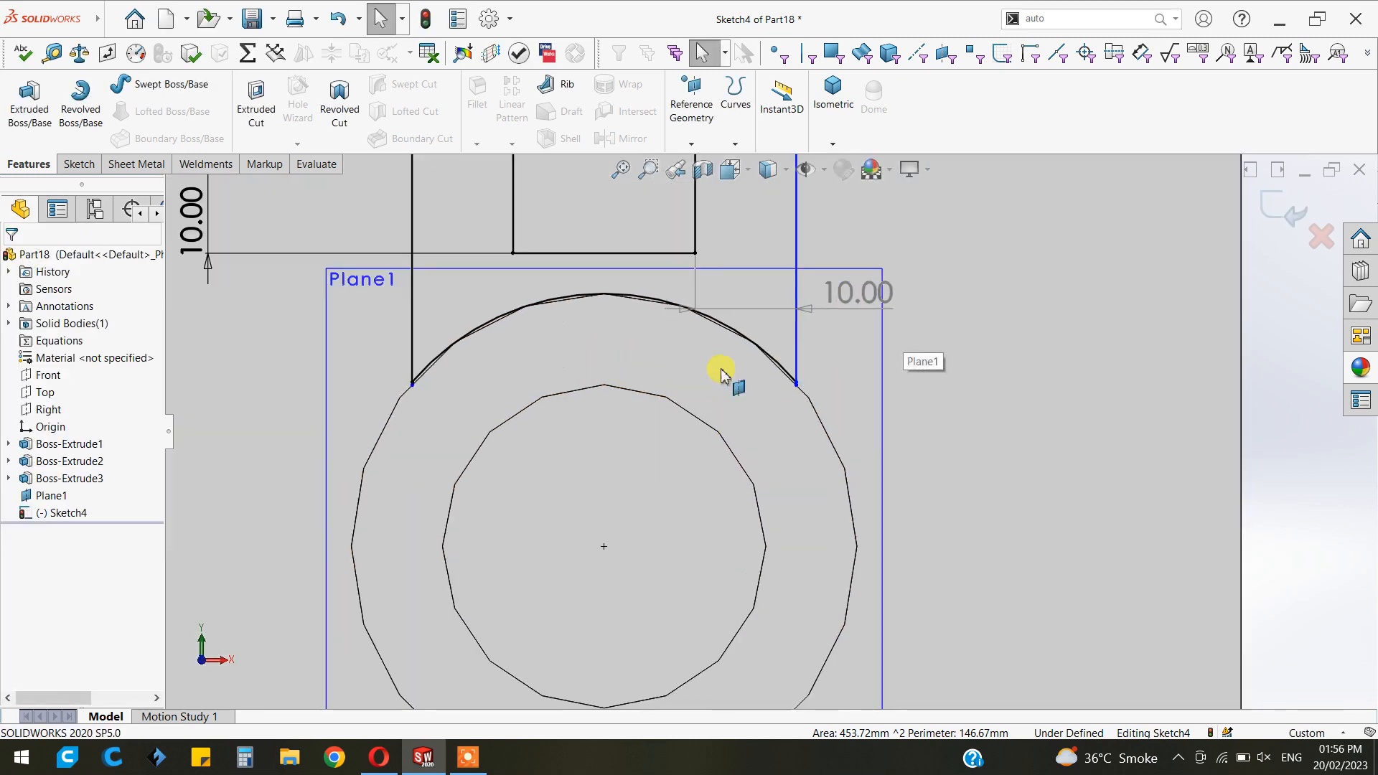
pyautogui.scroll(-2, 721, 373)
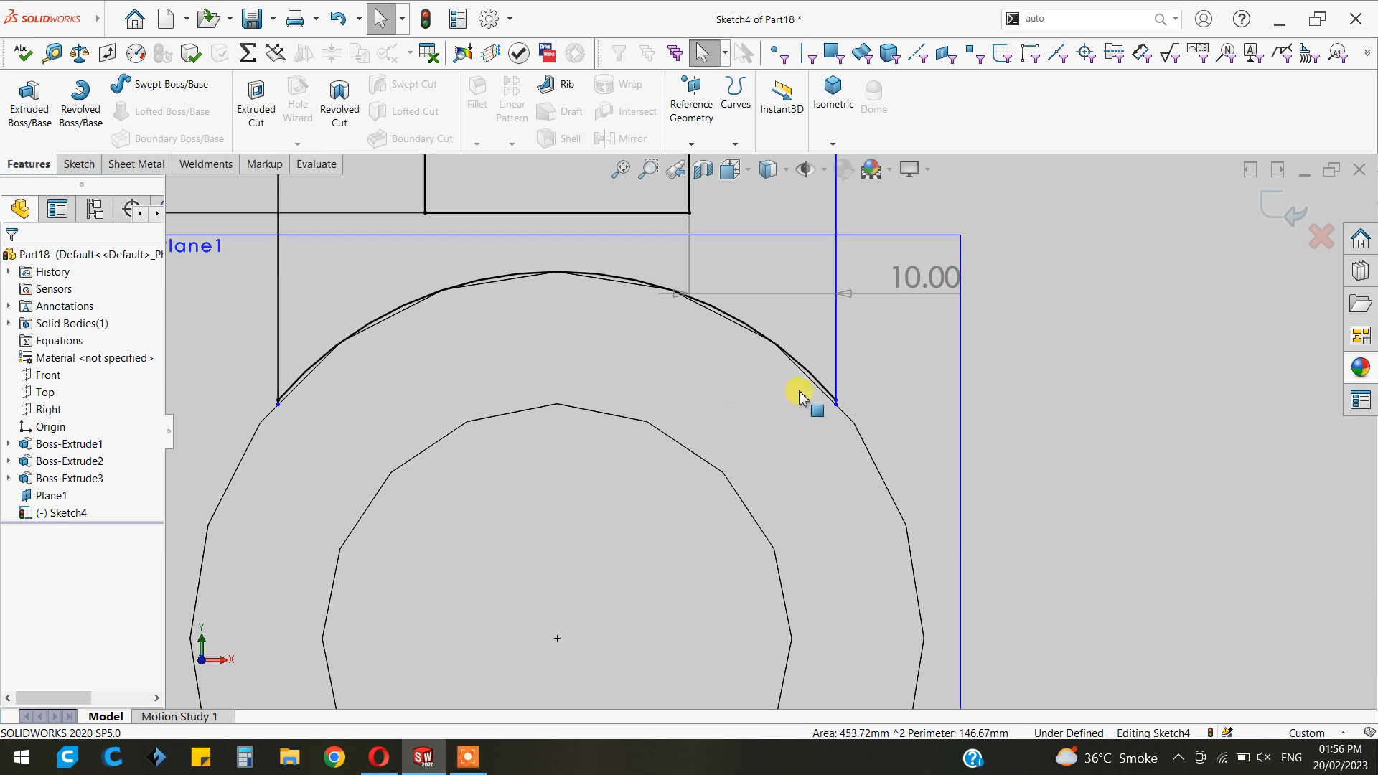
pyautogui.scroll(-3, 801, 397)
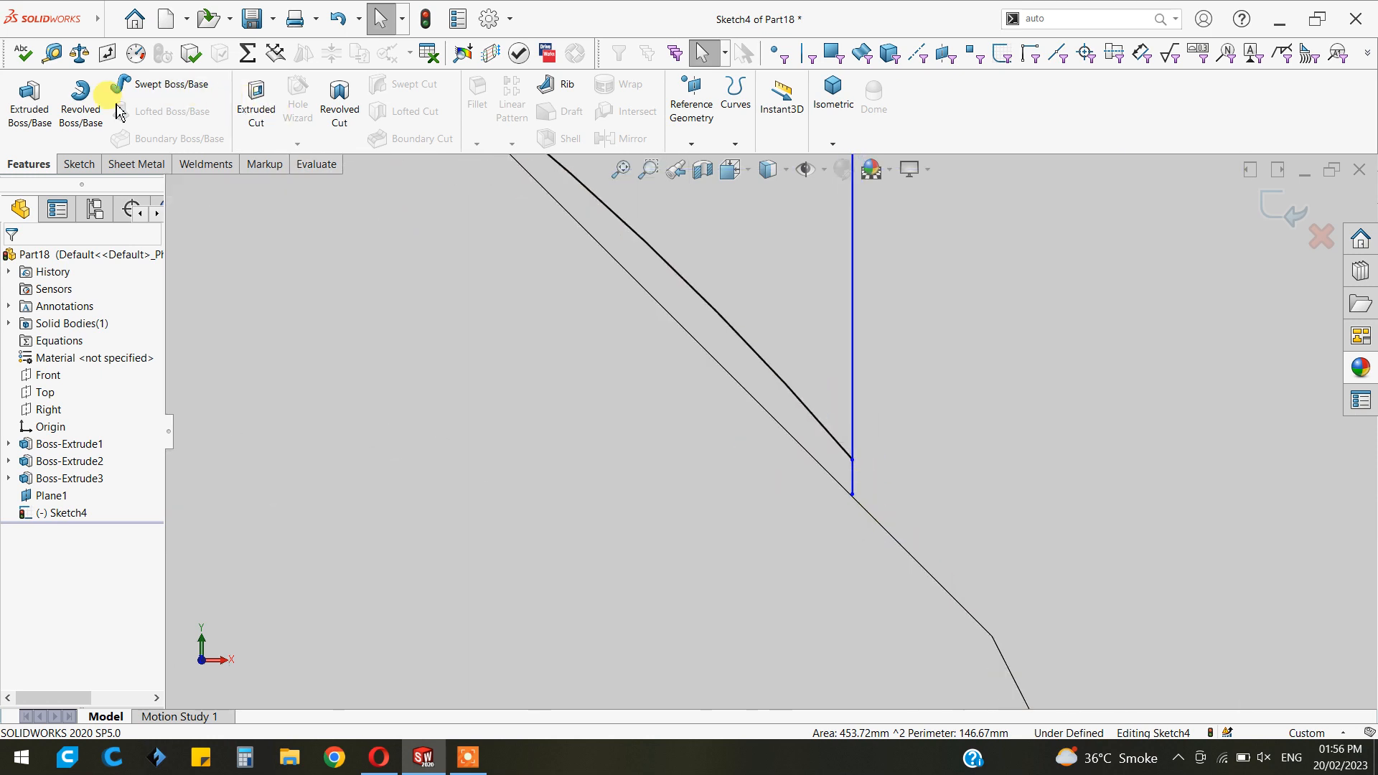
pyautogui.click(86, 165)
pyautogui.click(259, 100)
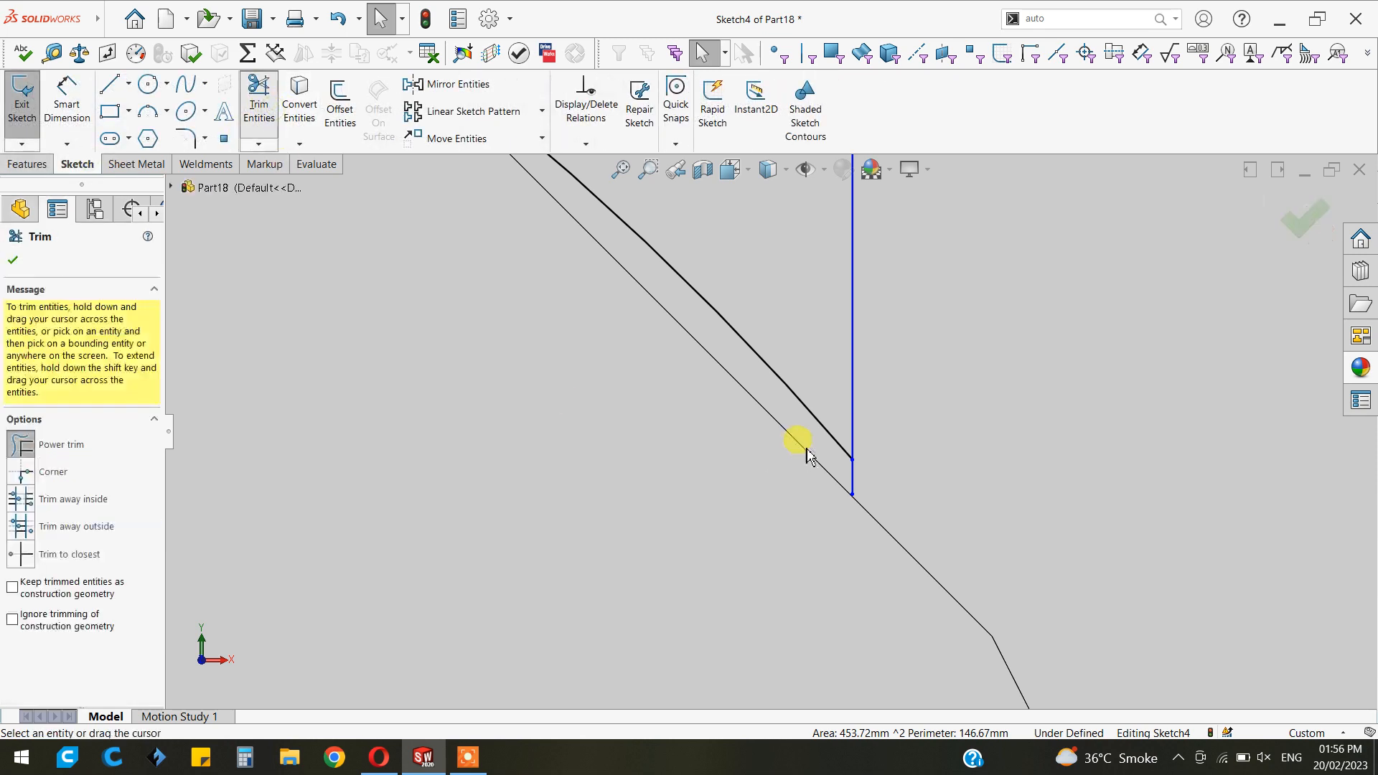
pyautogui.moveTo(871, 470); pyautogui.dragTo(851, 470)
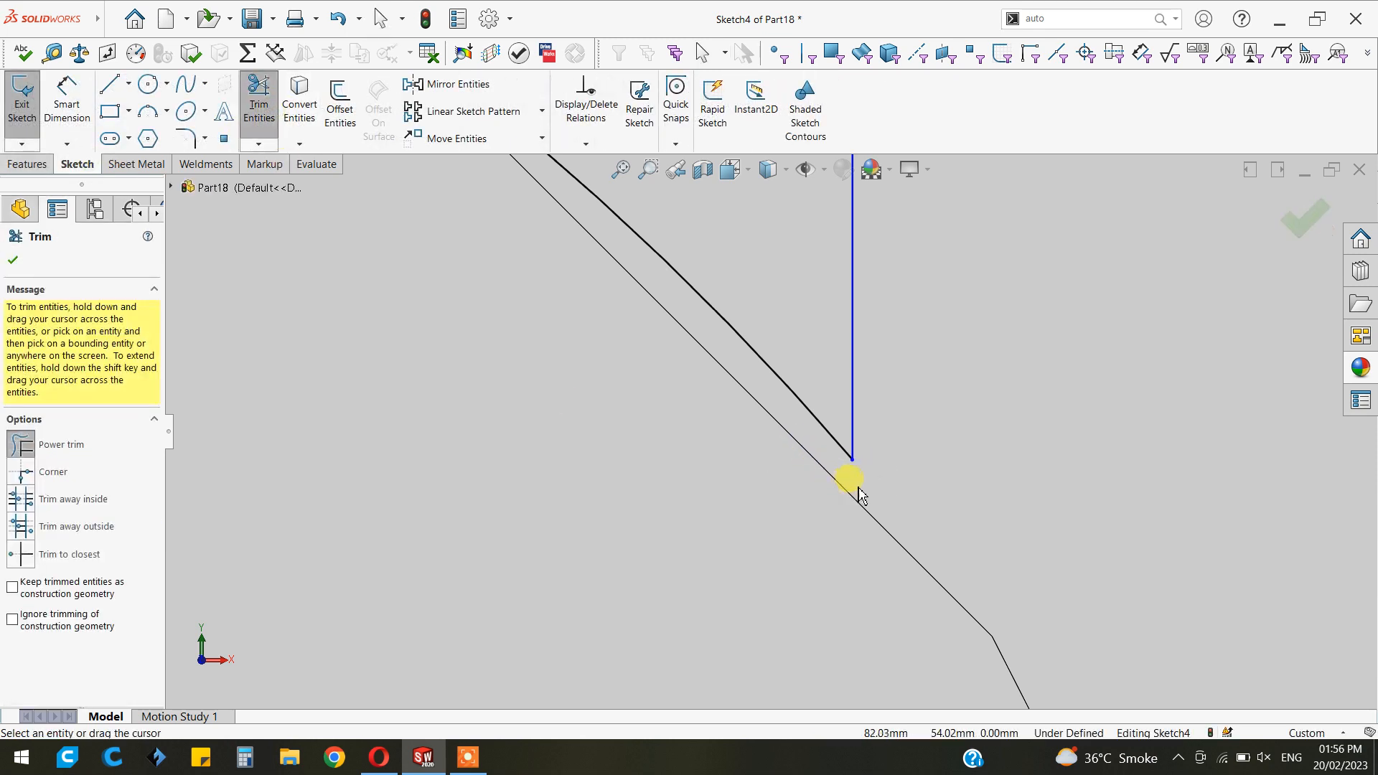
pyautogui.scroll(8, 705, 454)
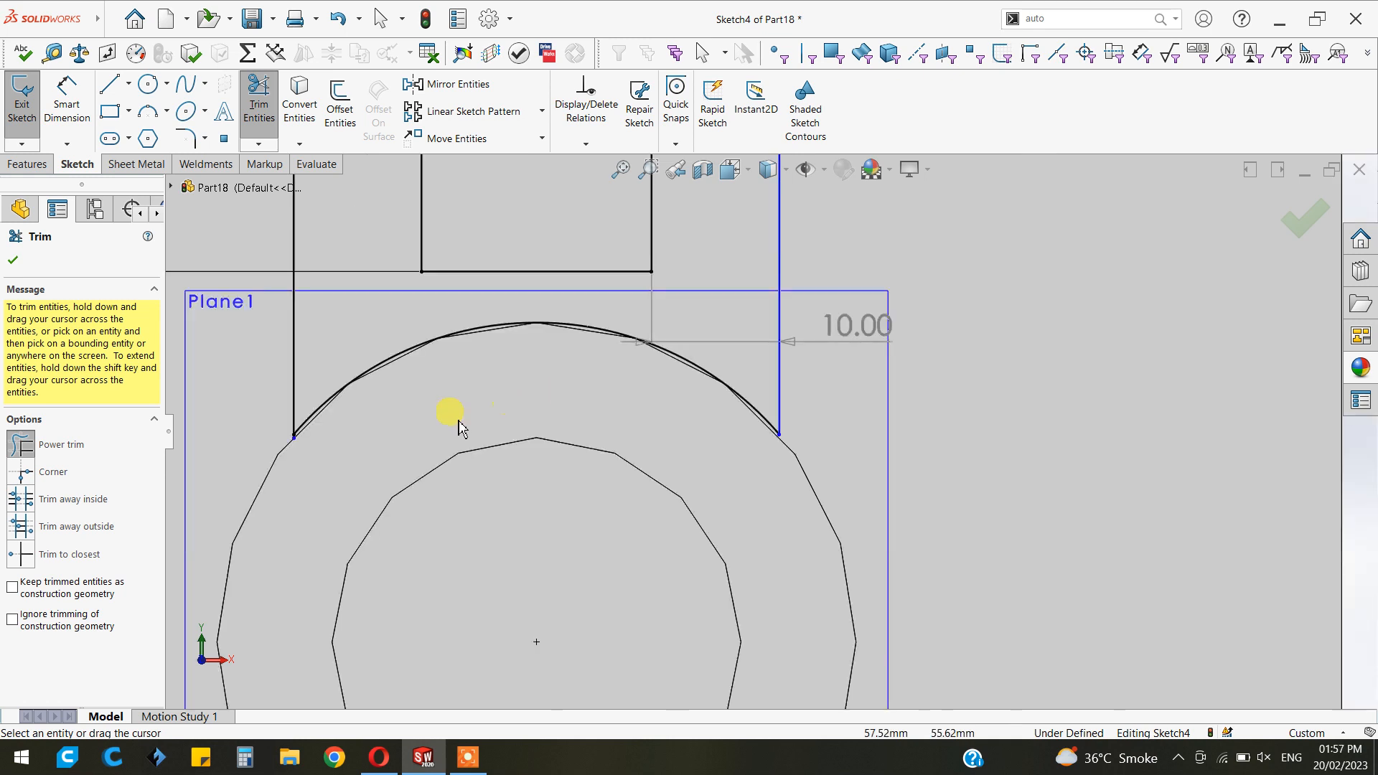
pyautogui.scroll(-6, 518, 441)
pyautogui.moveTo(648, 496); pyautogui.dragTo(709, 502)
pyautogui.scroll(8, 972, 394)
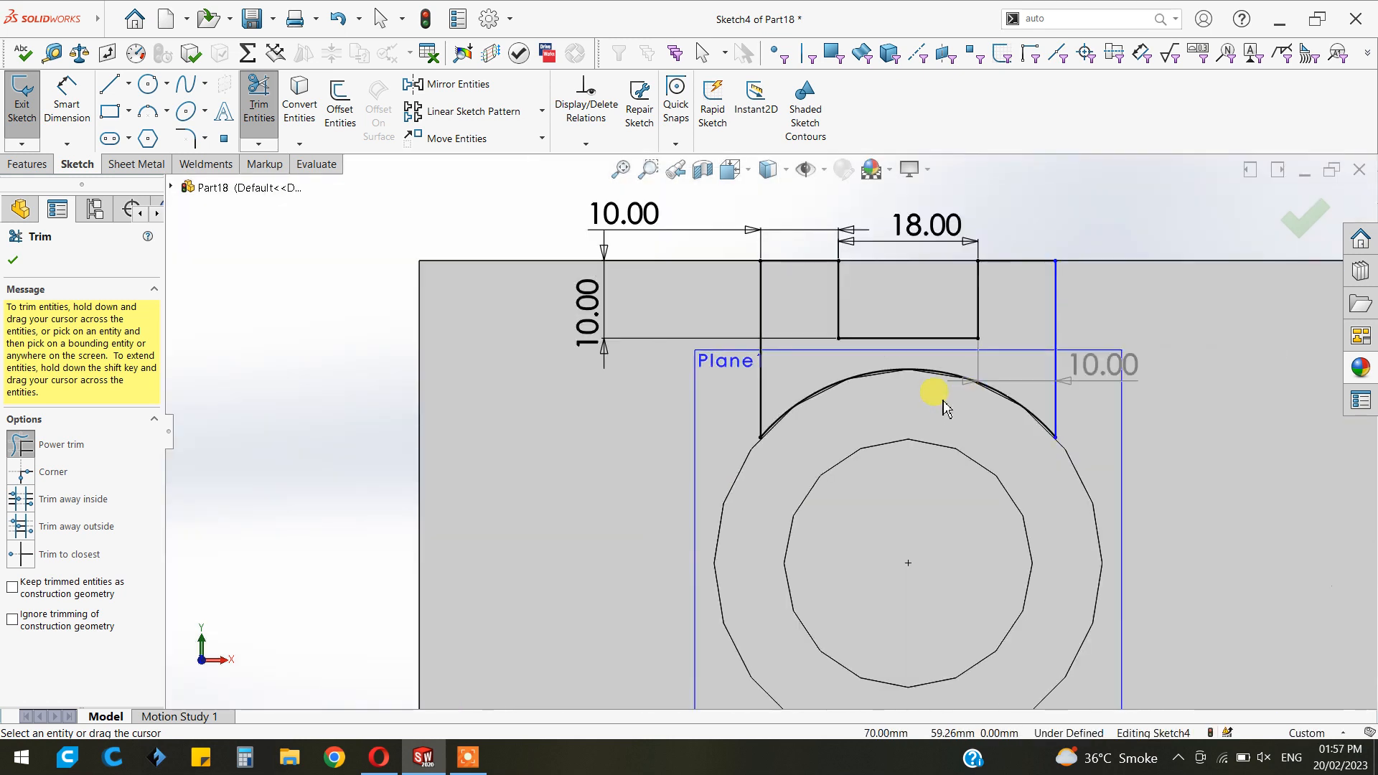
pyautogui.click(13, 261)
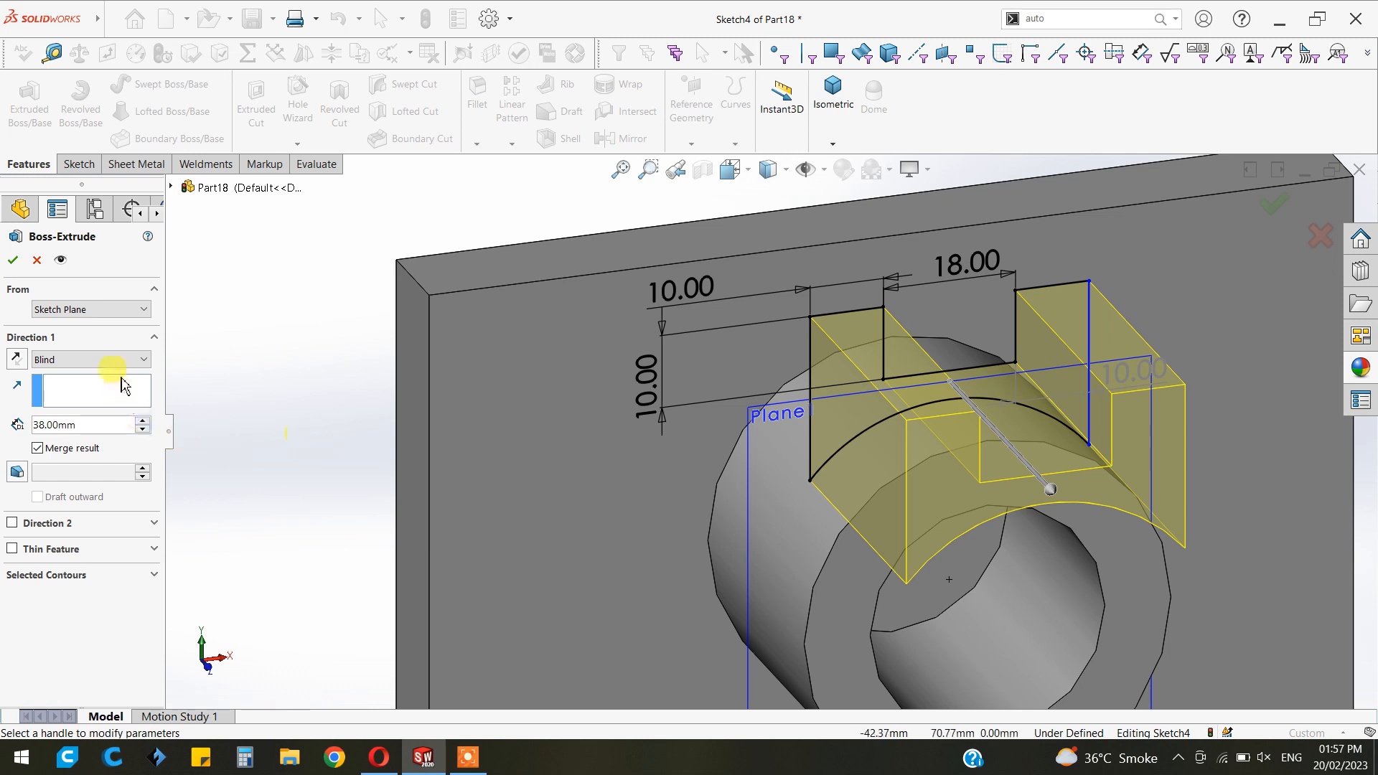
# Extrude the notched profile with the Up To Surface end condition, ending at the upright wall's front face
pyautogui.click(115, 359)
pyautogui.click(94, 410)
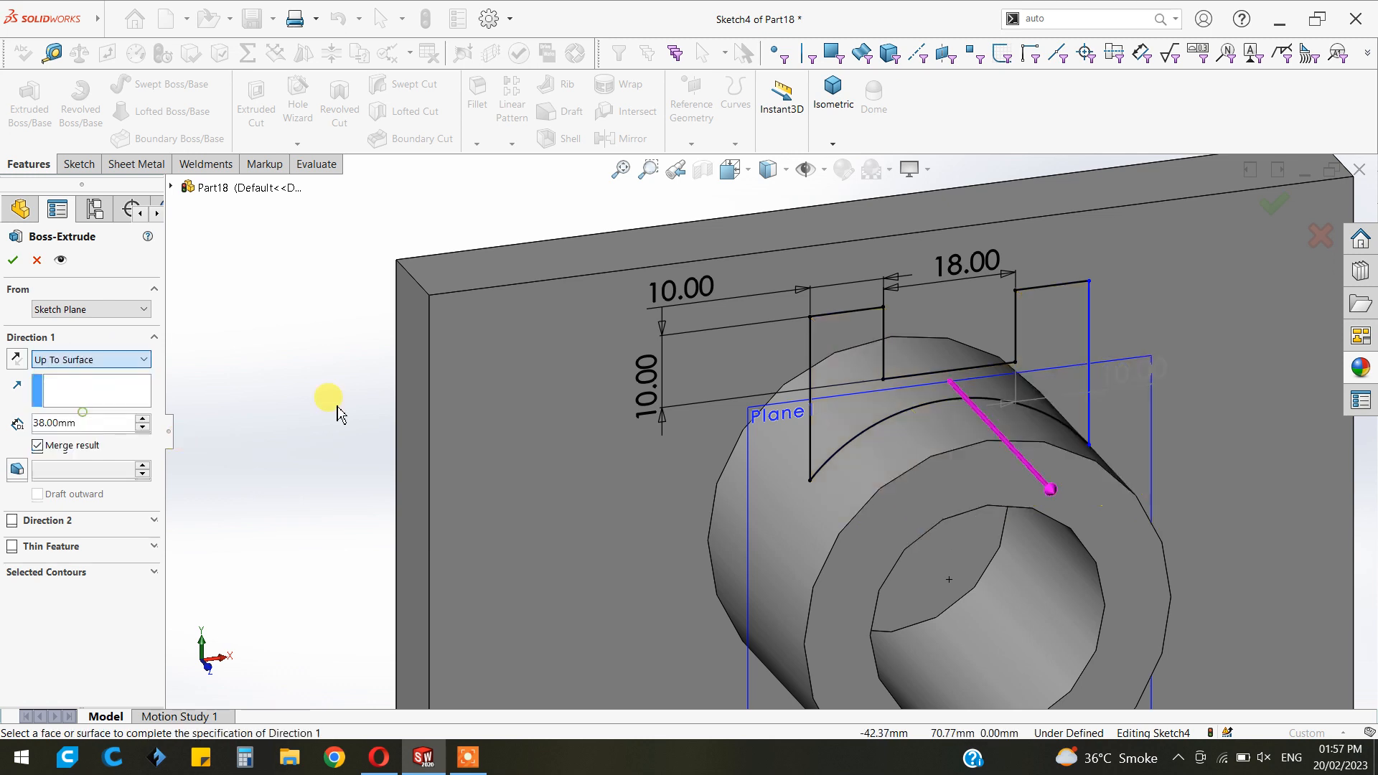
pyautogui.click(613, 362)
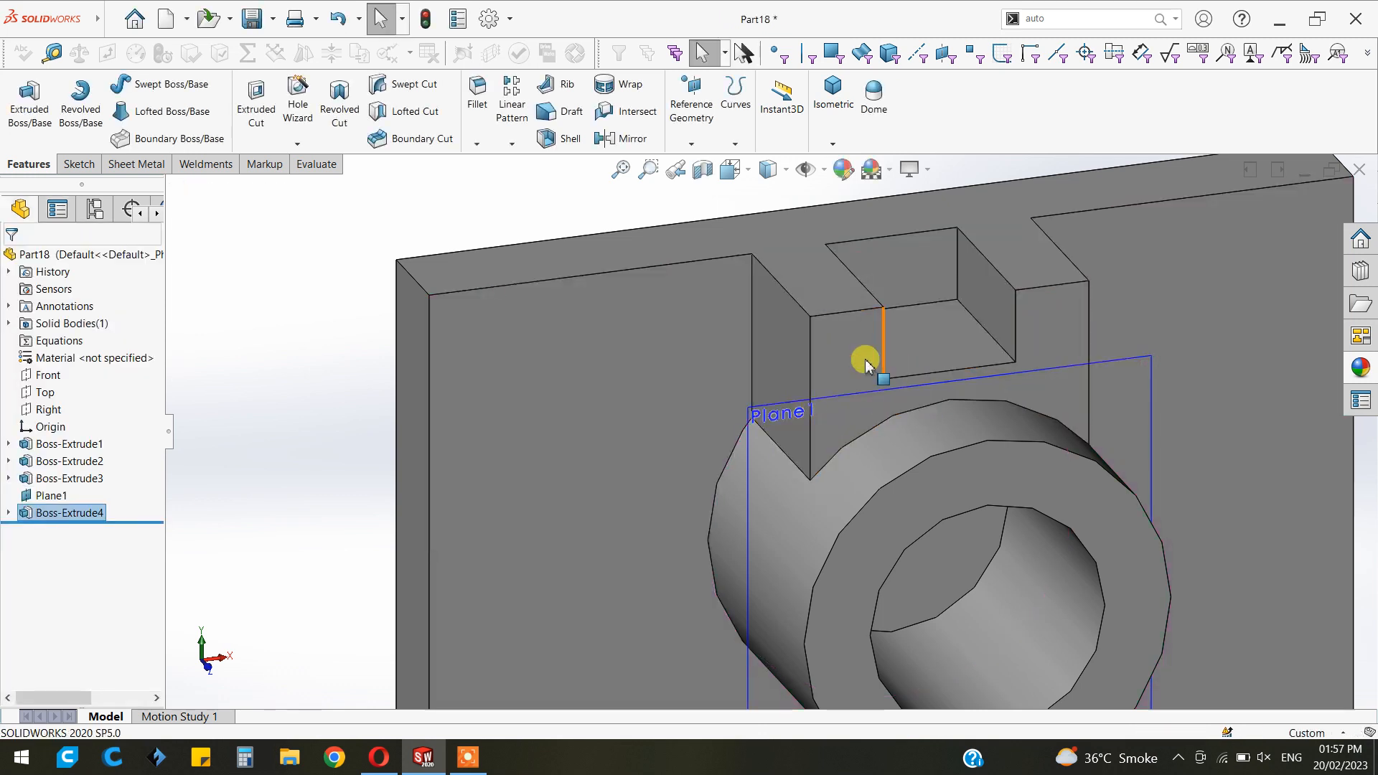
# Start a sketch on the notched block's front face and draw a corner rectangle filling the notch opening
pyautogui.click(866, 359)
pyautogui.hotkey('ctrl', '8')
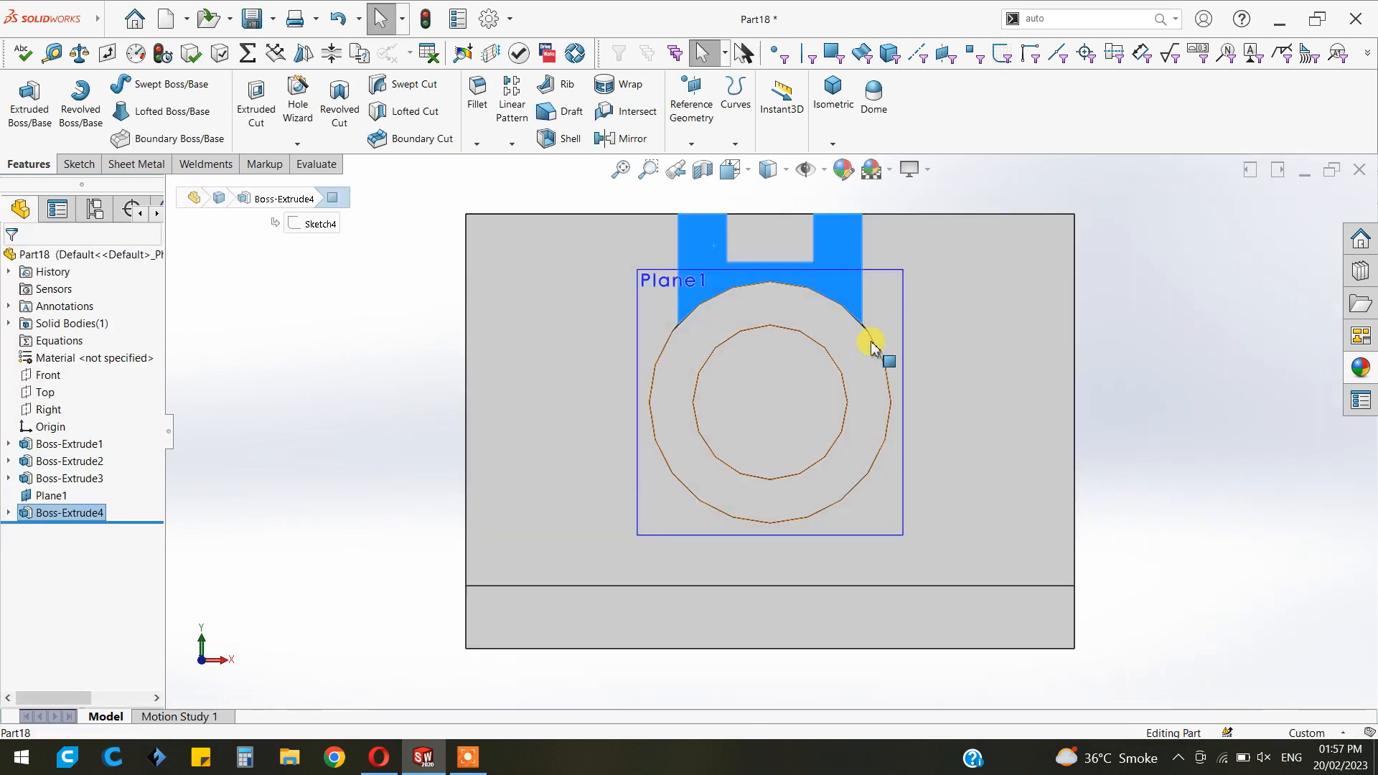
pyautogui.scroll(-5, 646, 272)
pyautogui.scroll(-2, 657, 276)
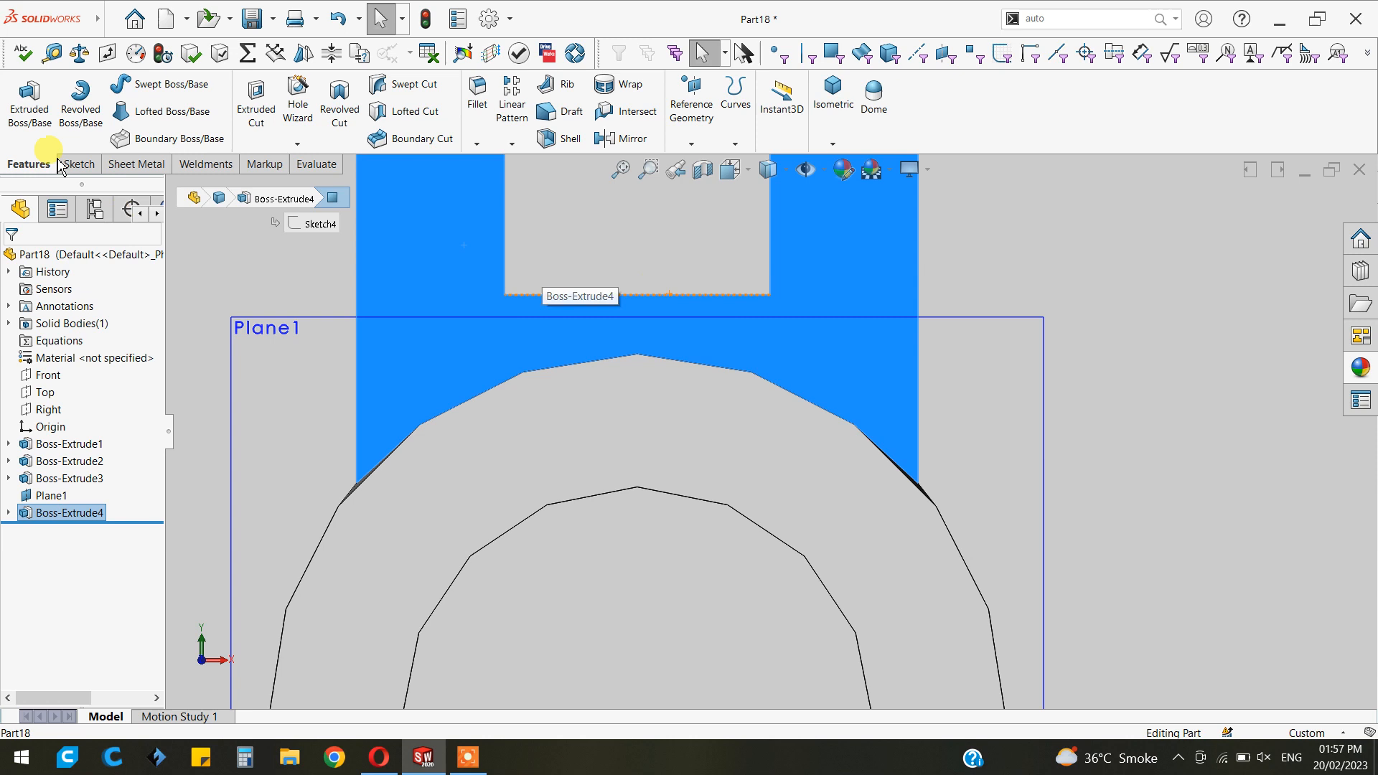
pyautogui.click(79, 168)
pyautogui.click(15, 109)
pyautogui.click(108, 117)
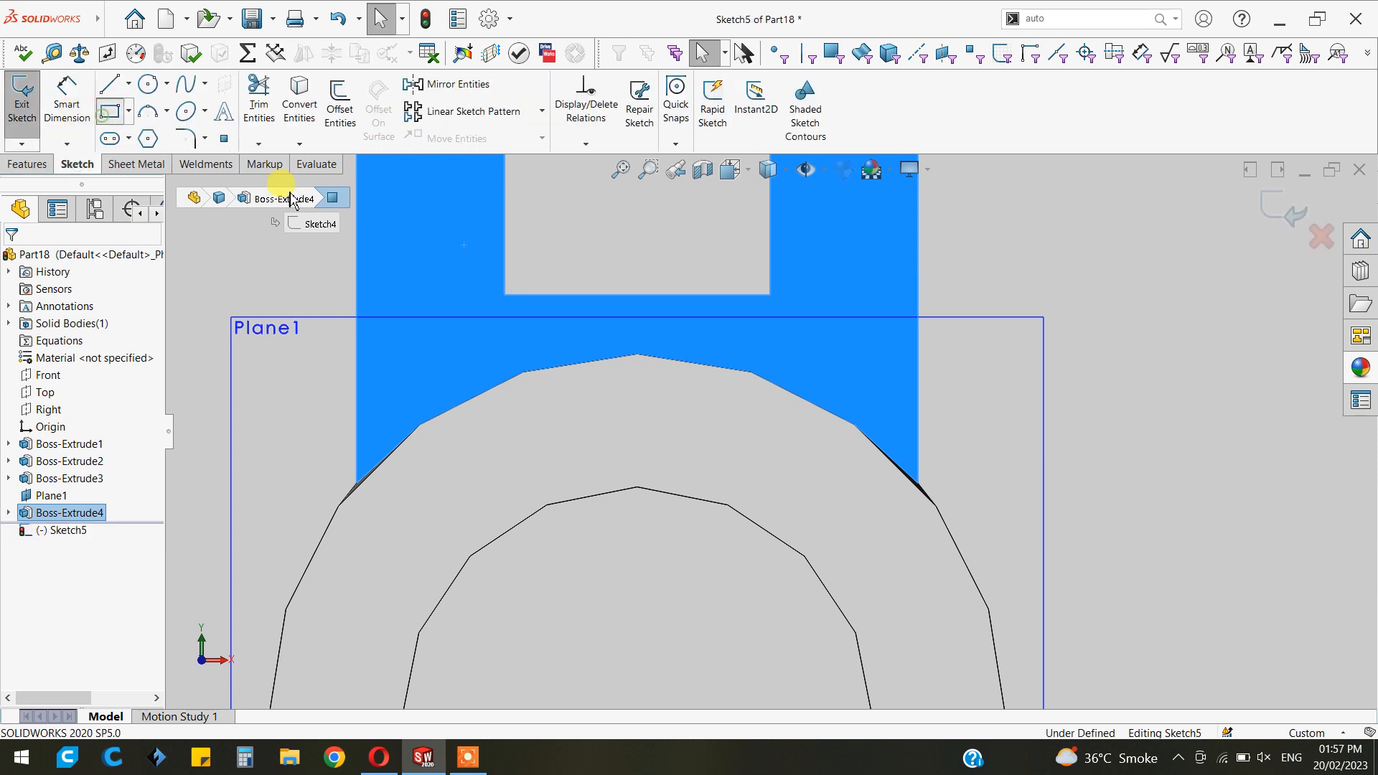
pyautogui.scroll(1, 517, 178)
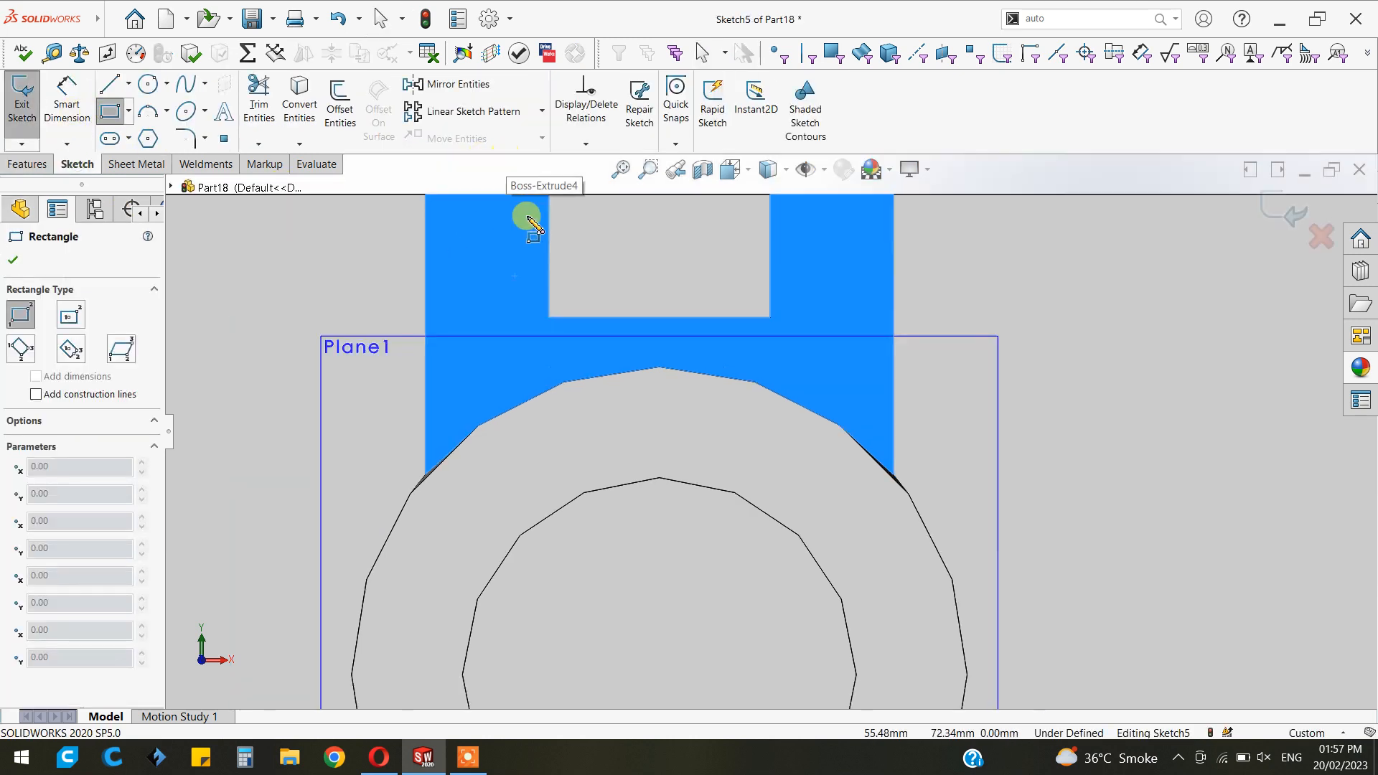
pyautogui.click(549, 195)
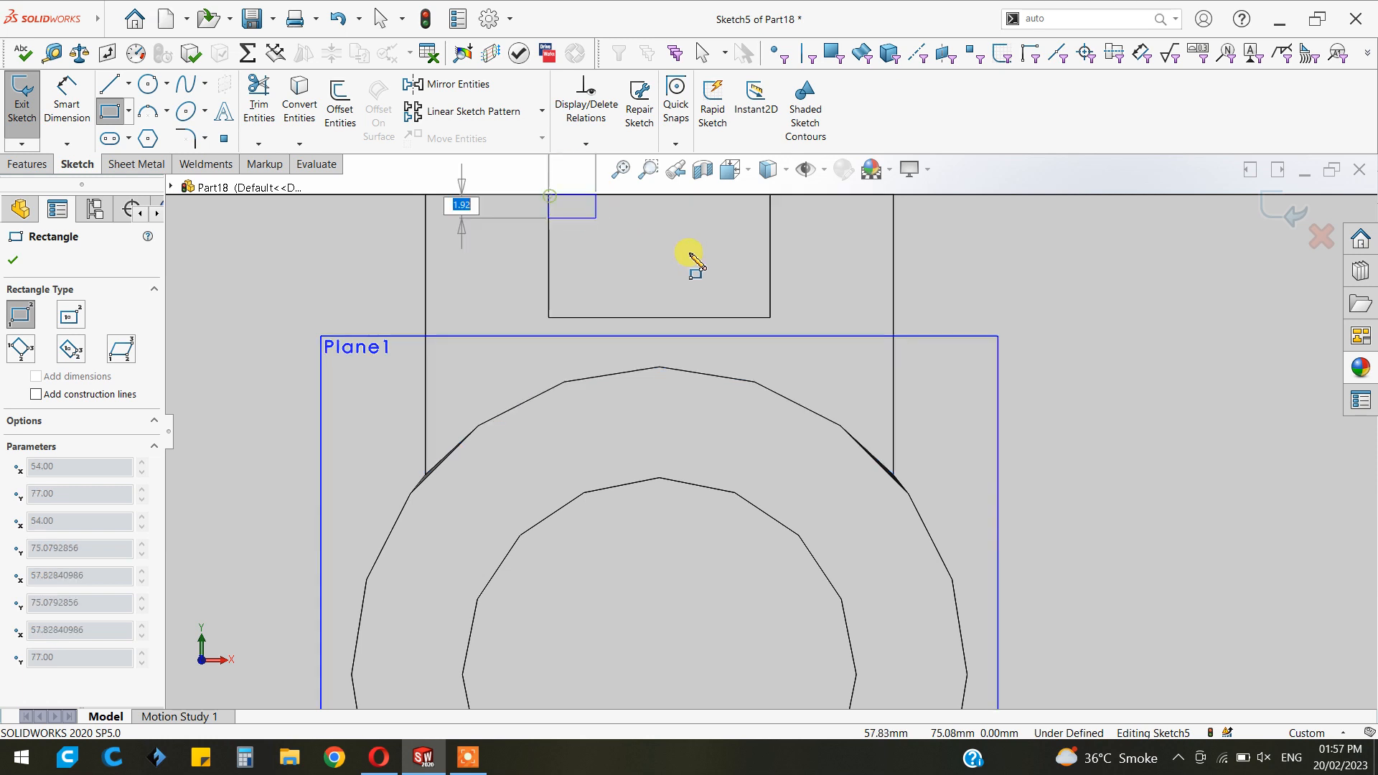
pyautogui.click(770, 318)
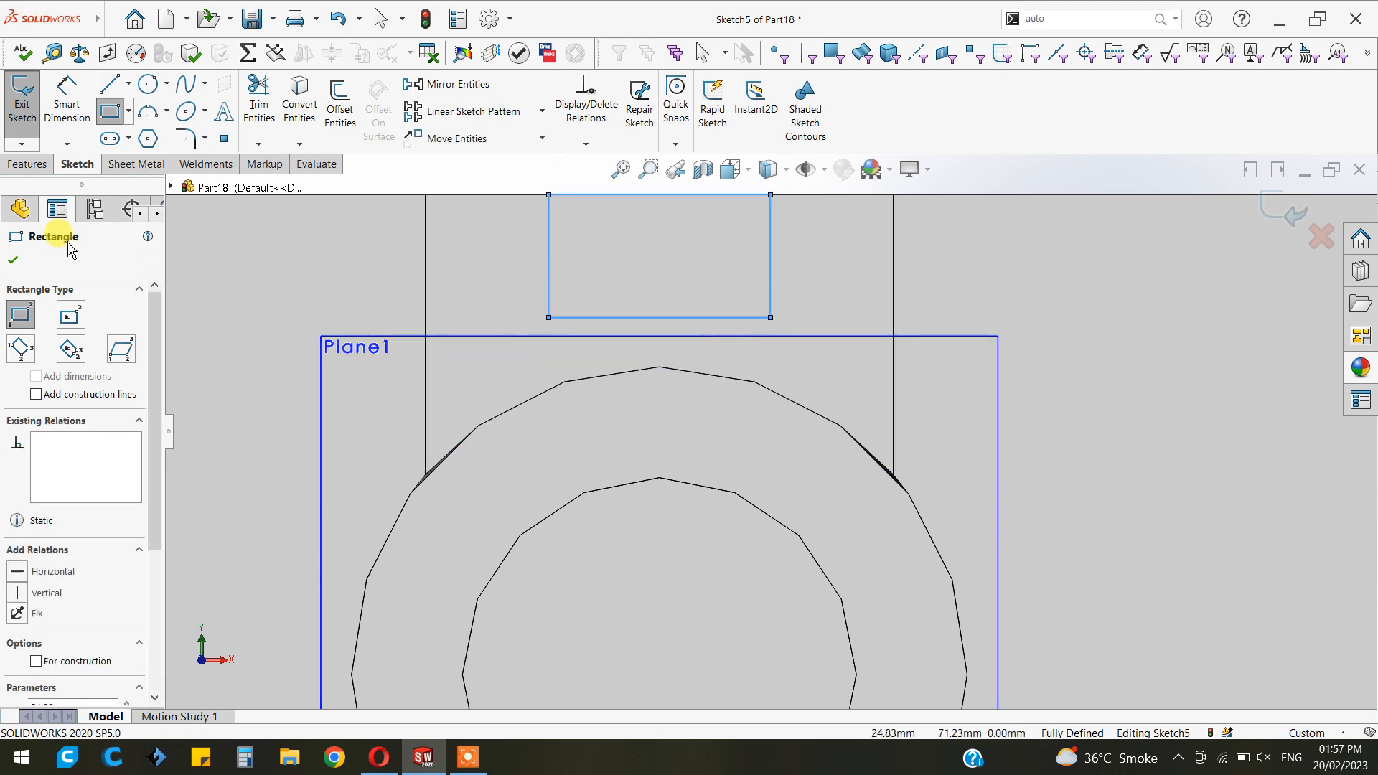
pyautogui.click(21, 262)
# Cut the notch rectangle Through All so the notch passes through the upright wall
pyautogui.click(30, 167)
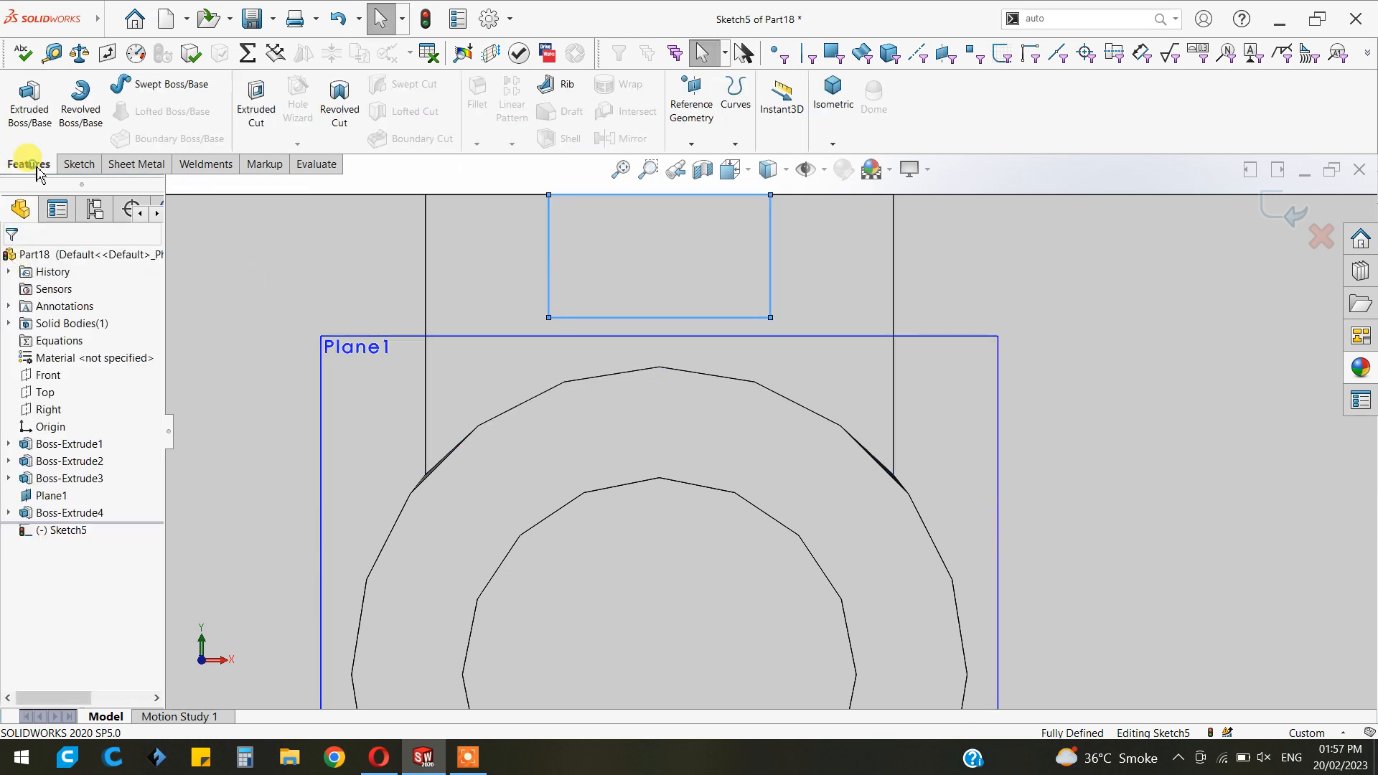
pyautogui.click(257, 107)
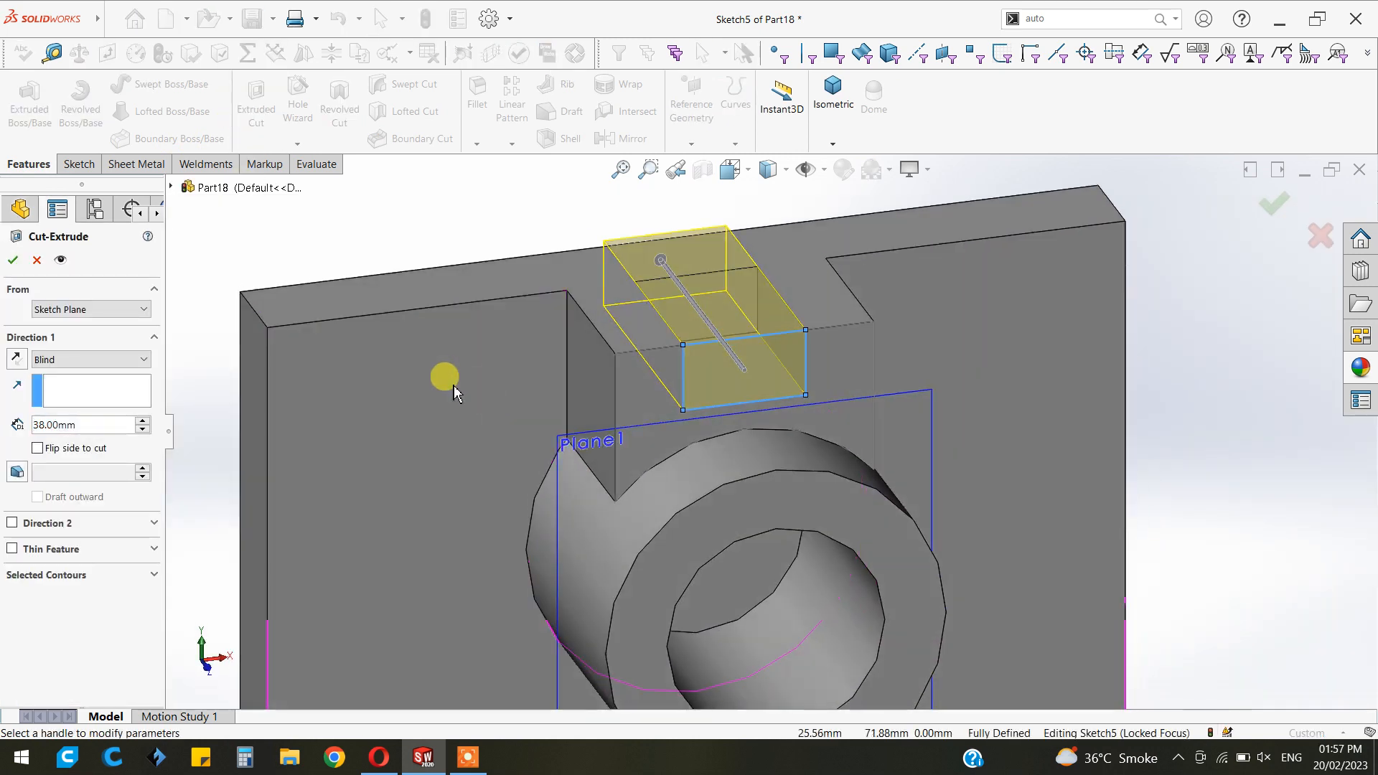
pyautogui.click(46, 359)
pyautogui.click(75, 381)
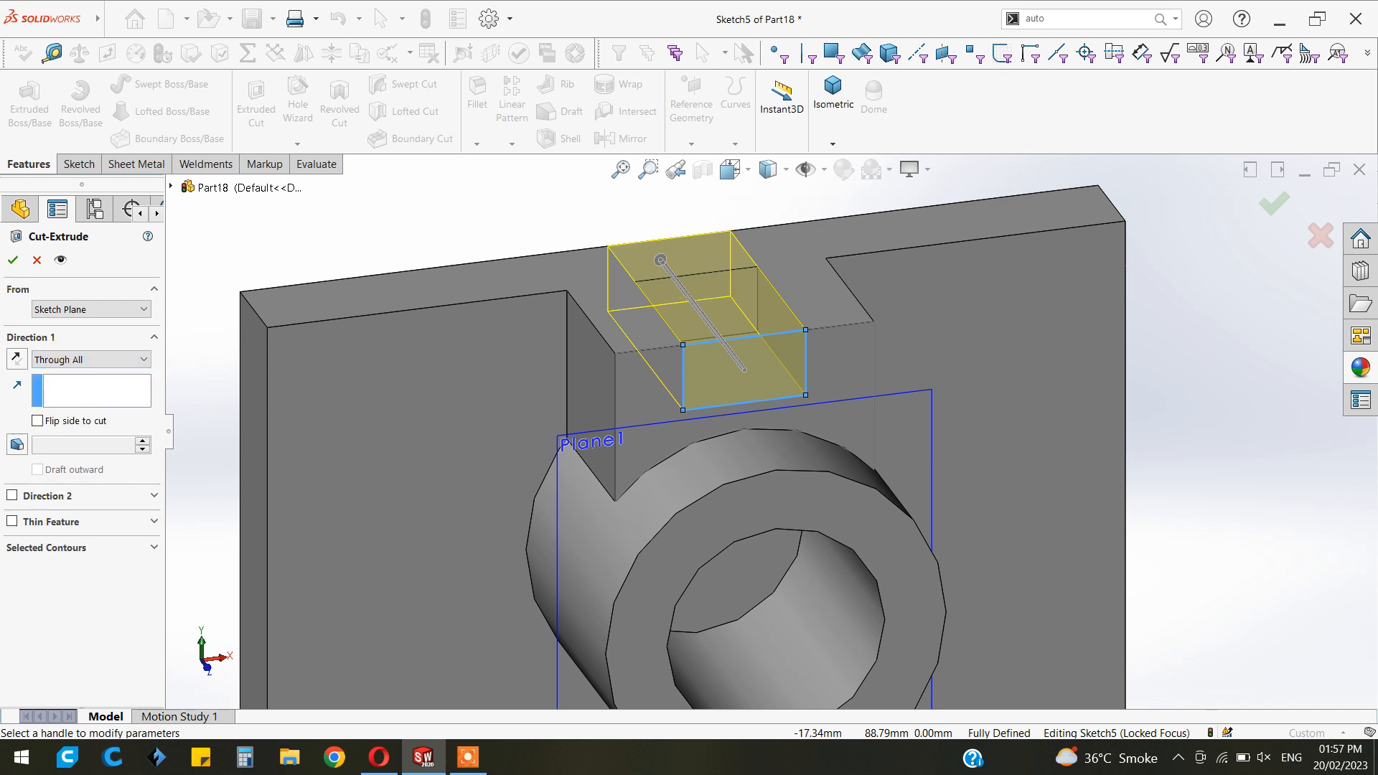
pyautogui.click(12, 260)
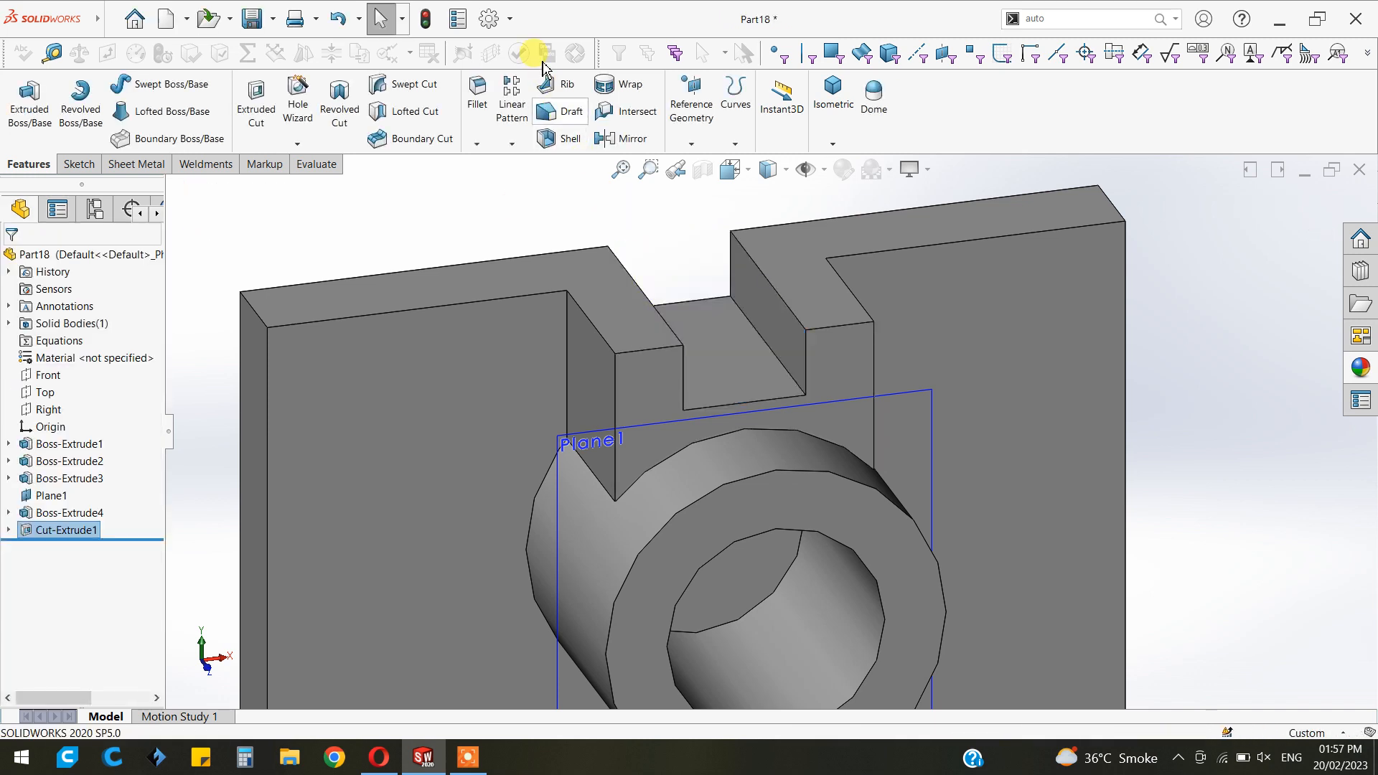
# Raise the document's shaded and draft image quality to near High, with a deviation of 0.05600249 mm
pyautogui.click(509, 19)
pyautogui.click(503, 43)
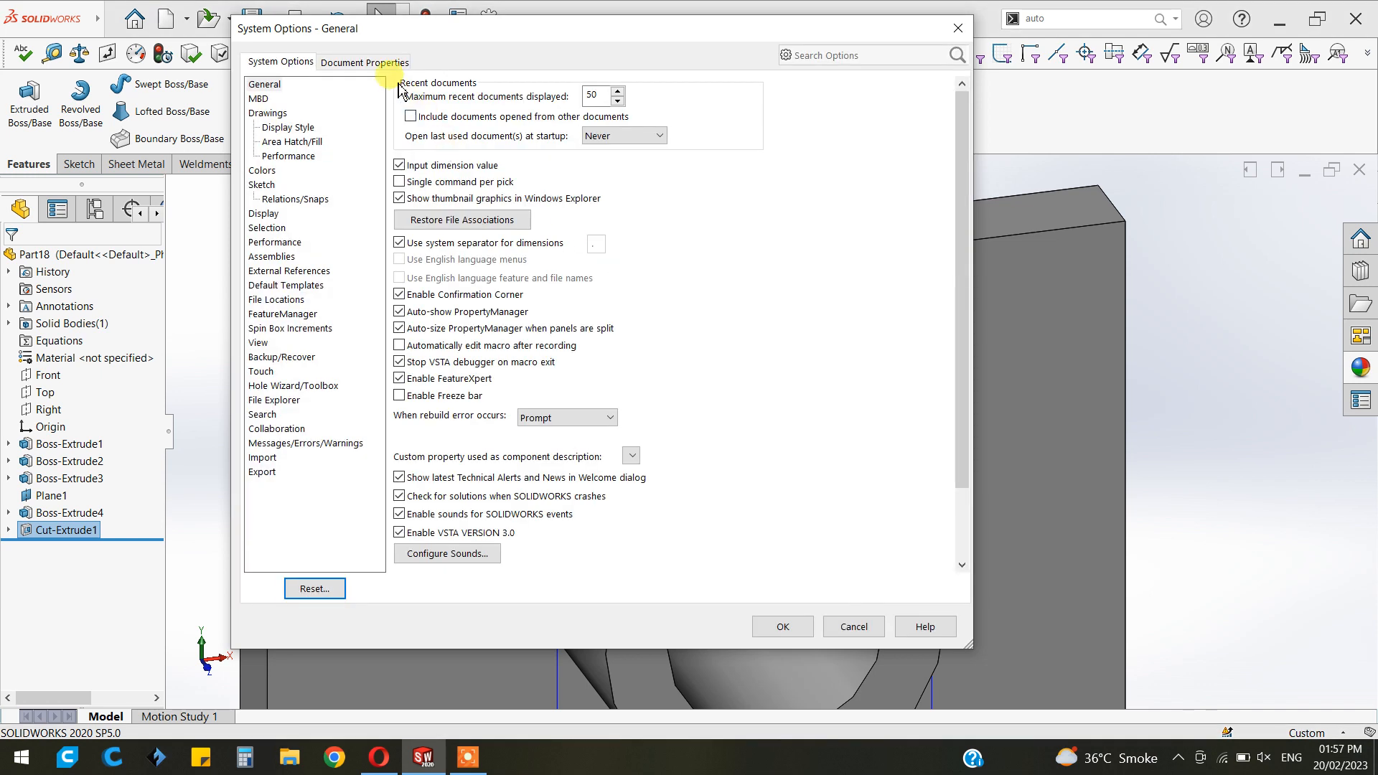
pyautogui.click(380, 65)
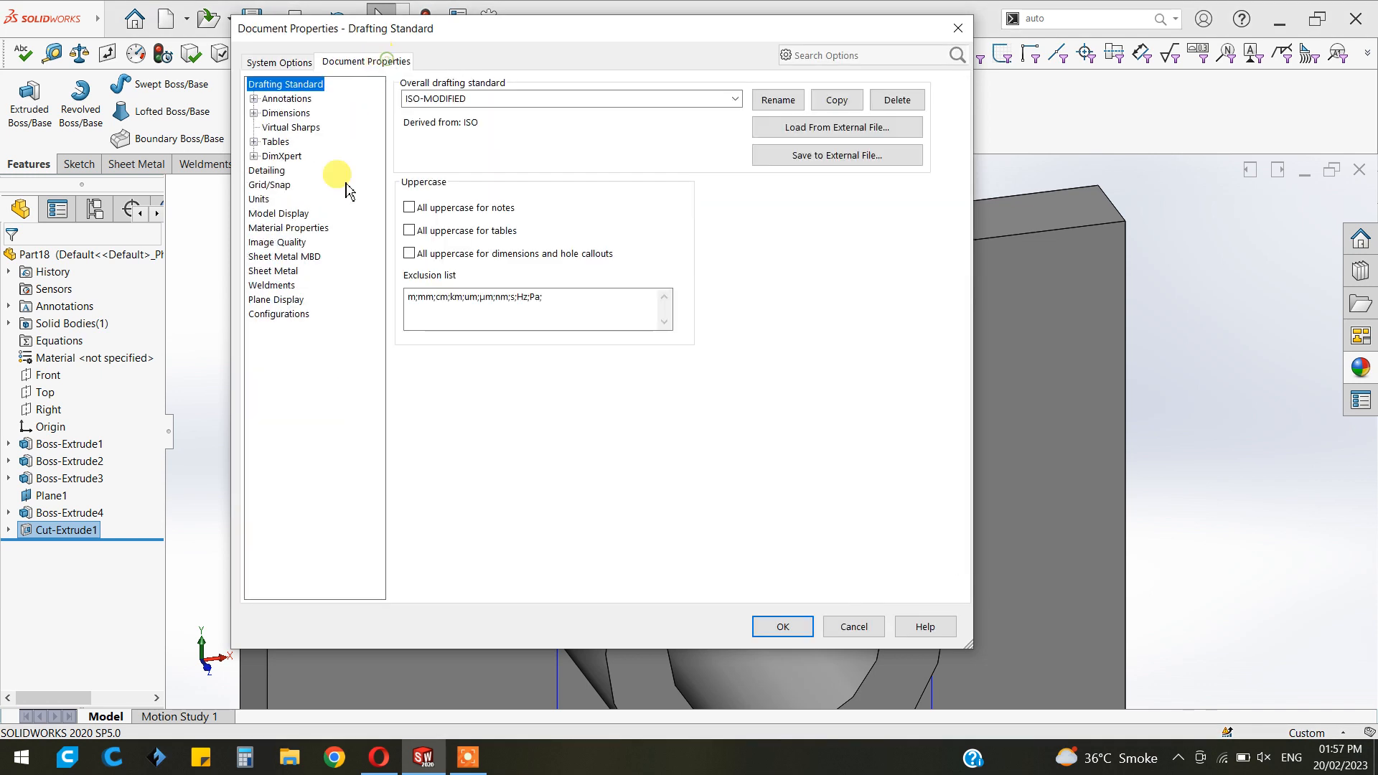
pyautogui.click(279, 247)
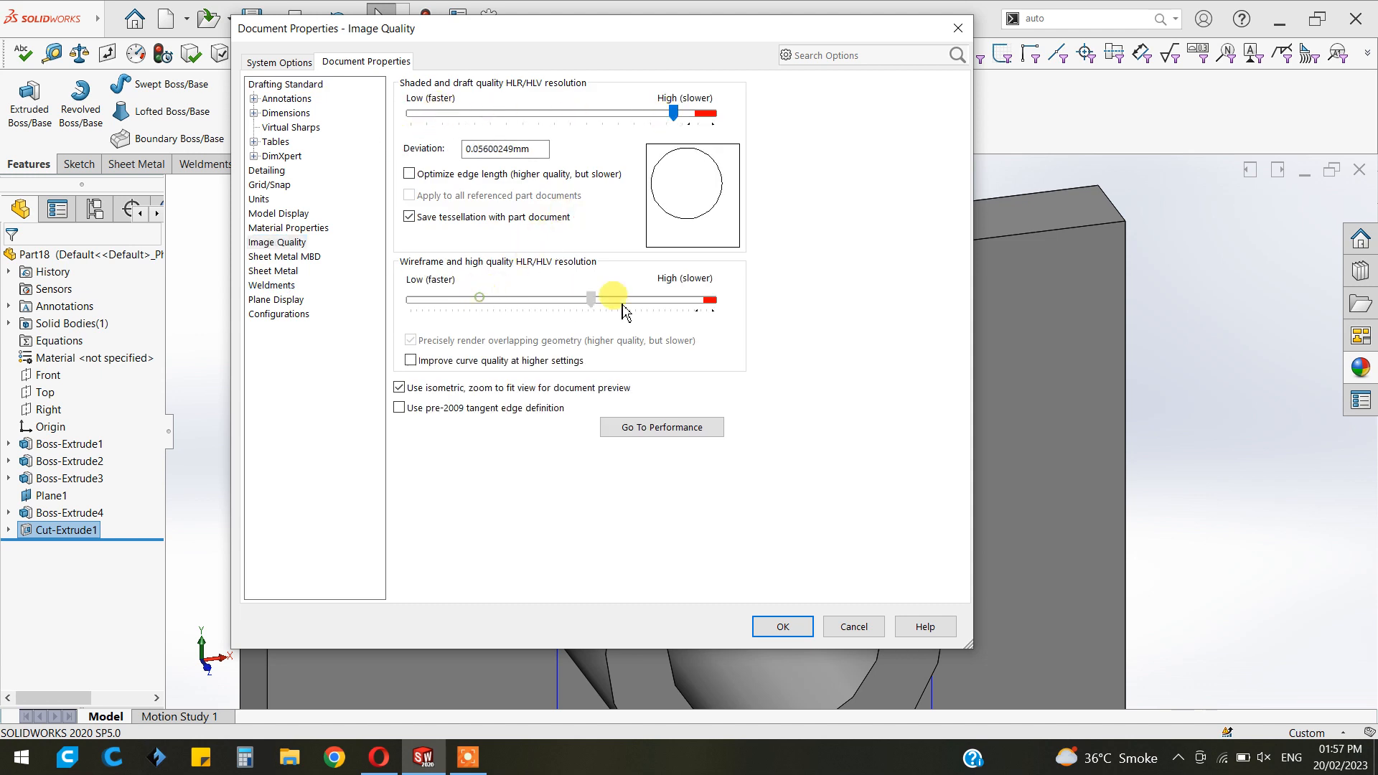
pyautogui.click(783, 628)
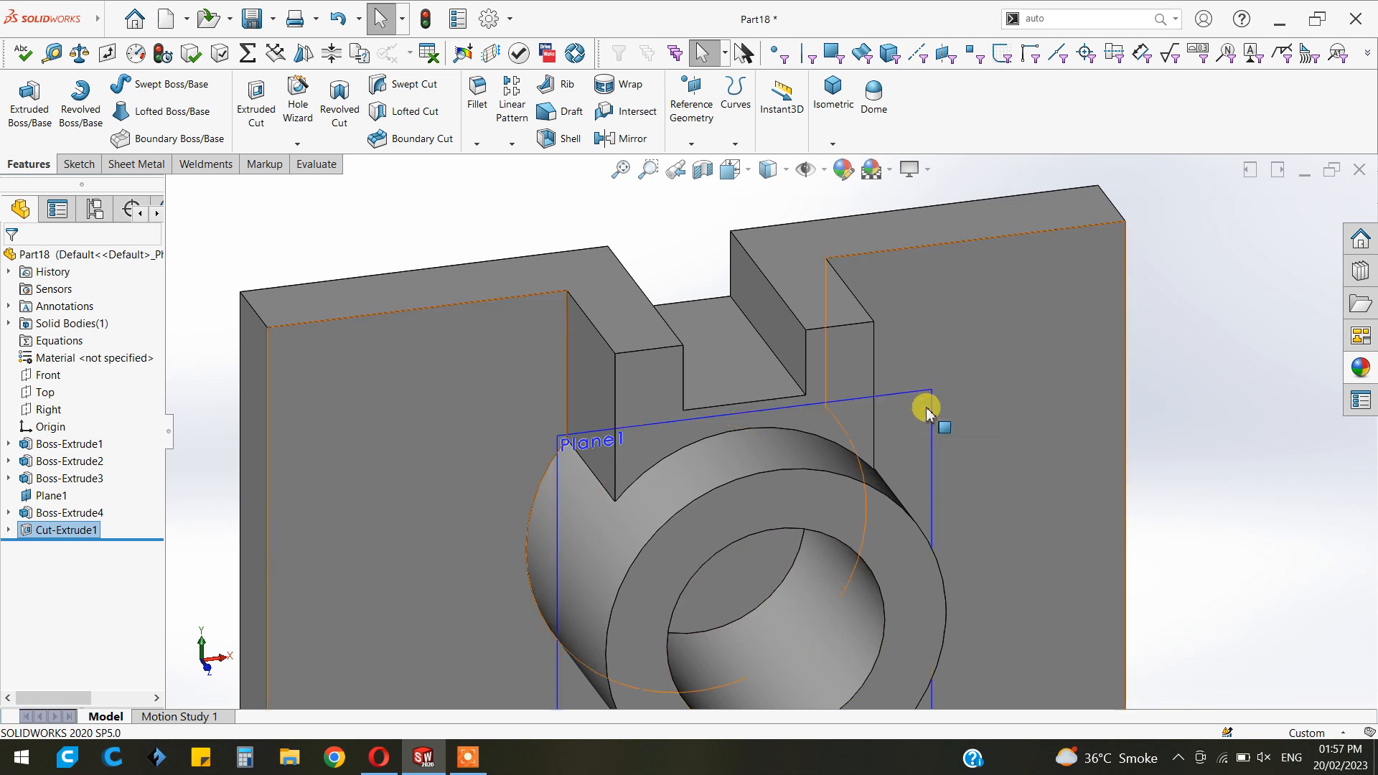
# Start a sketch on the cylindrical boss's front ring face and draw a concentric circle of 16 mm radius matching the bore edge
pyautogui.scroll(-2, 959, 434)
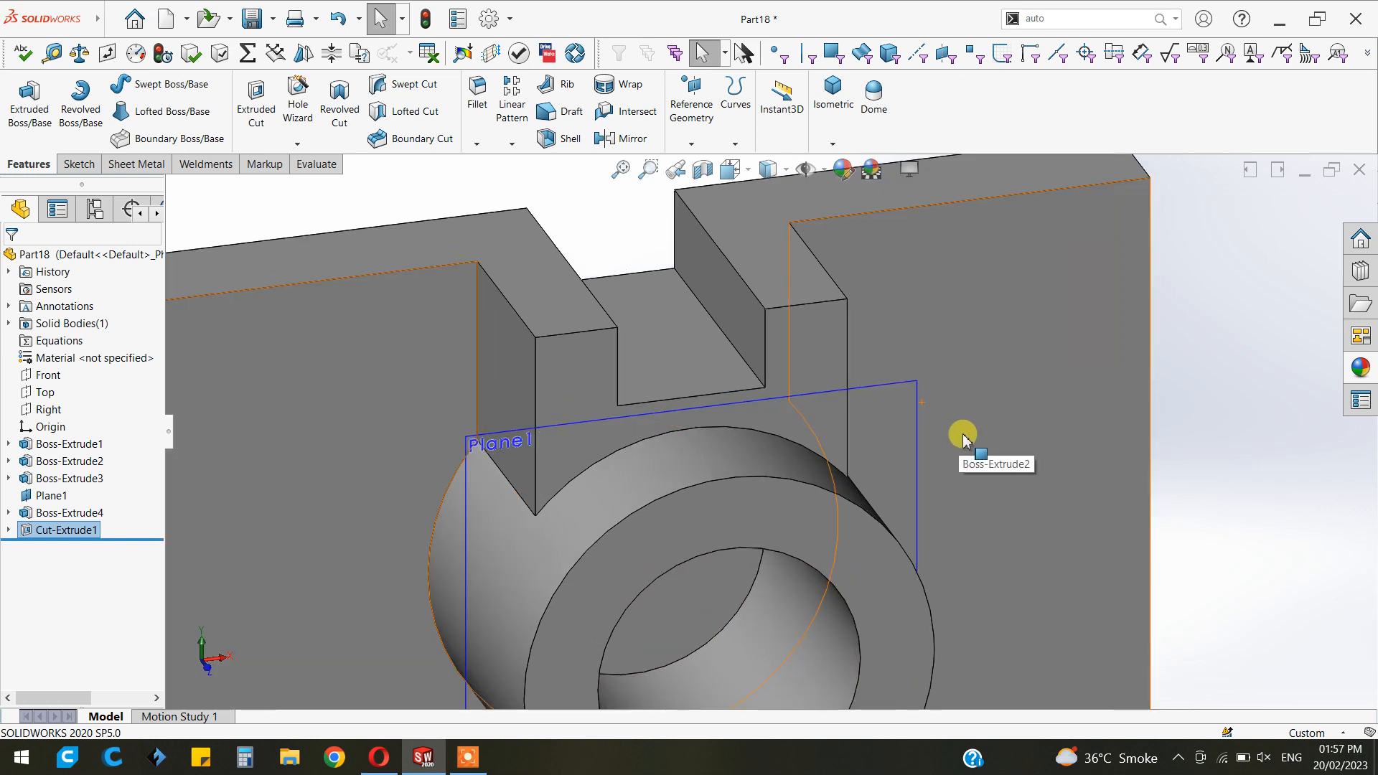
pyautogui.click(821, 523)
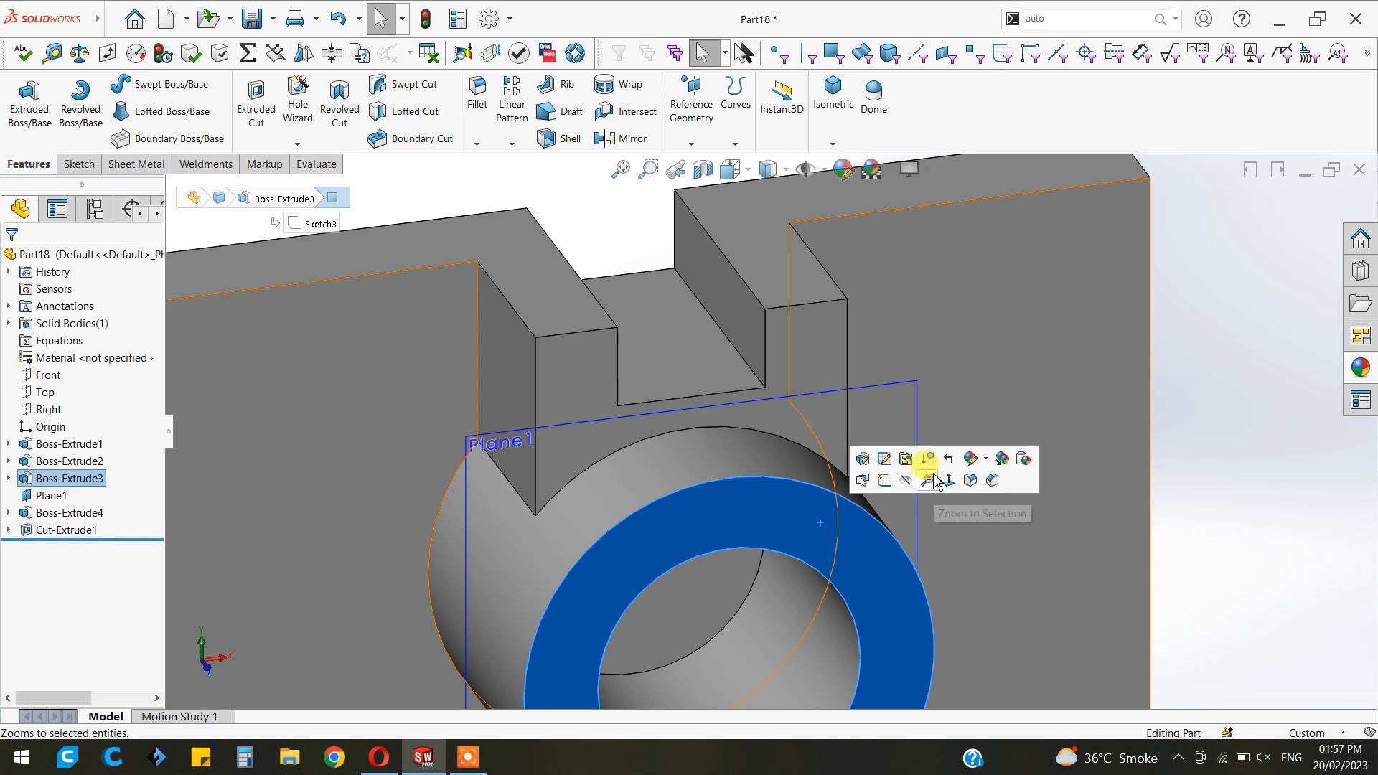
pyautogui.click(892, 475)
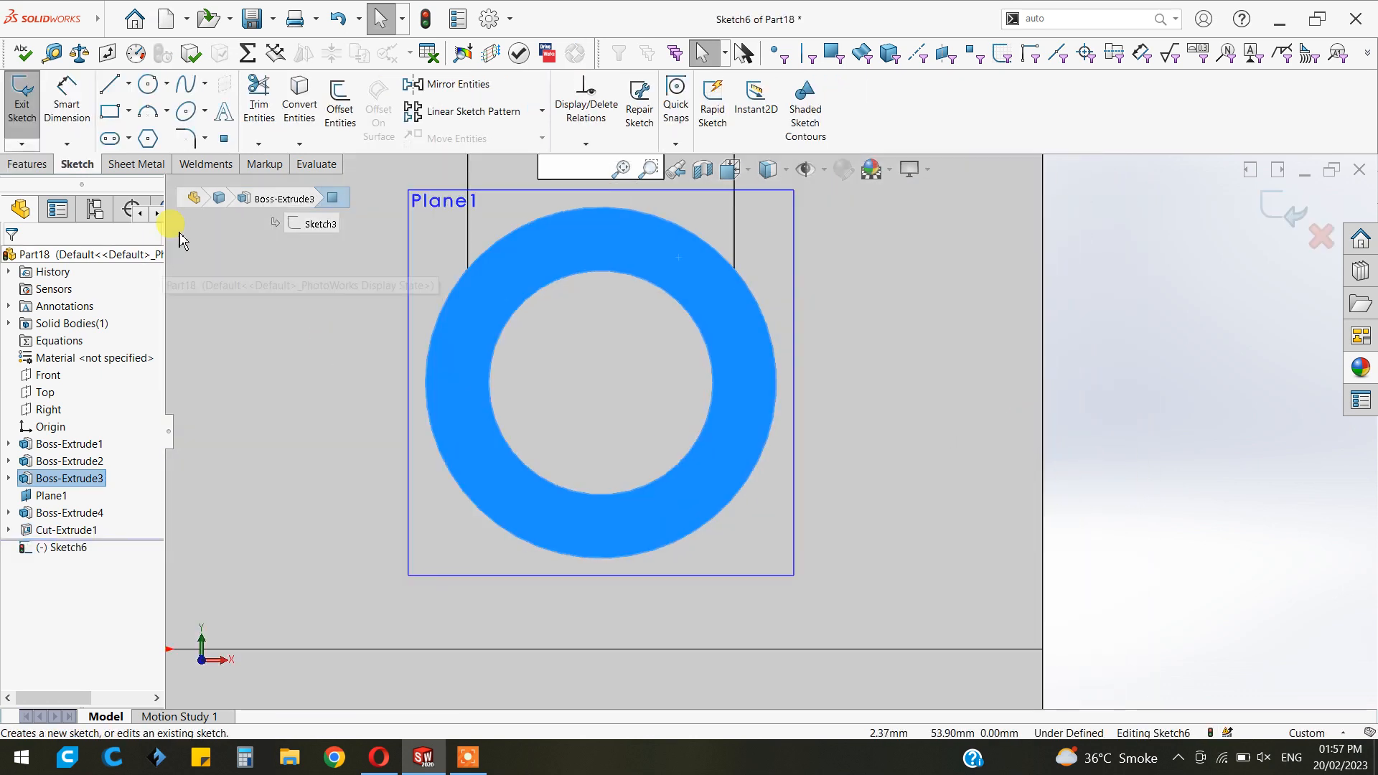
pyautogui.click(148, 84)
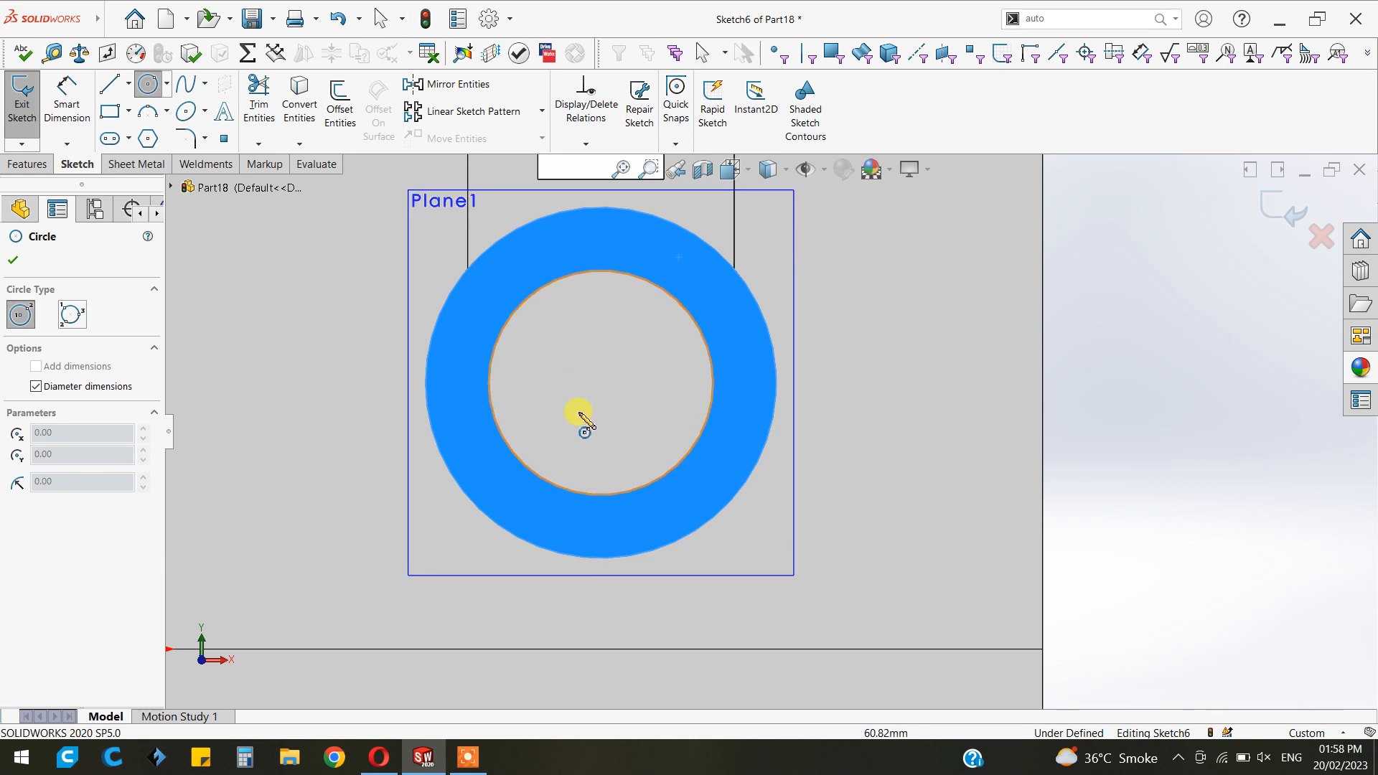
pyautogui.click(601, 383)
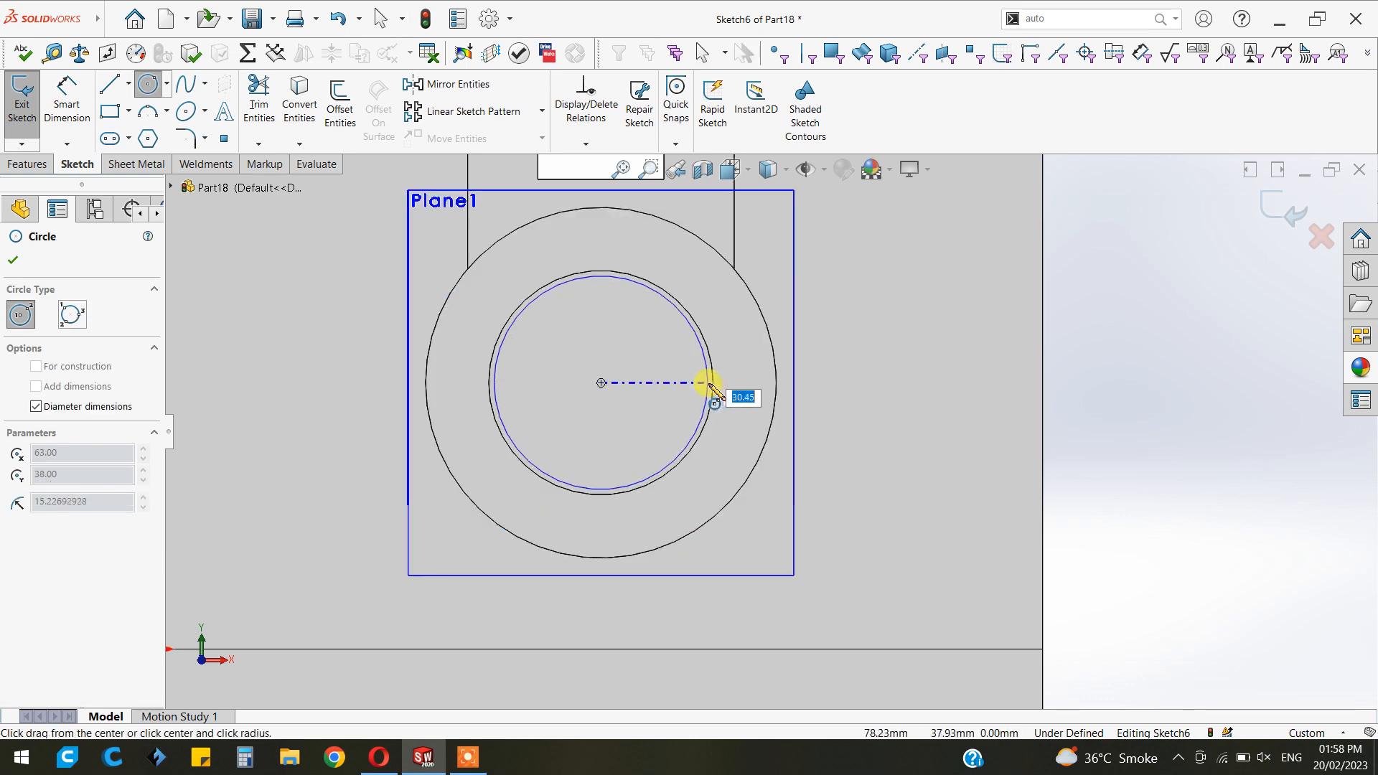
pyautogui.click(715, 386)
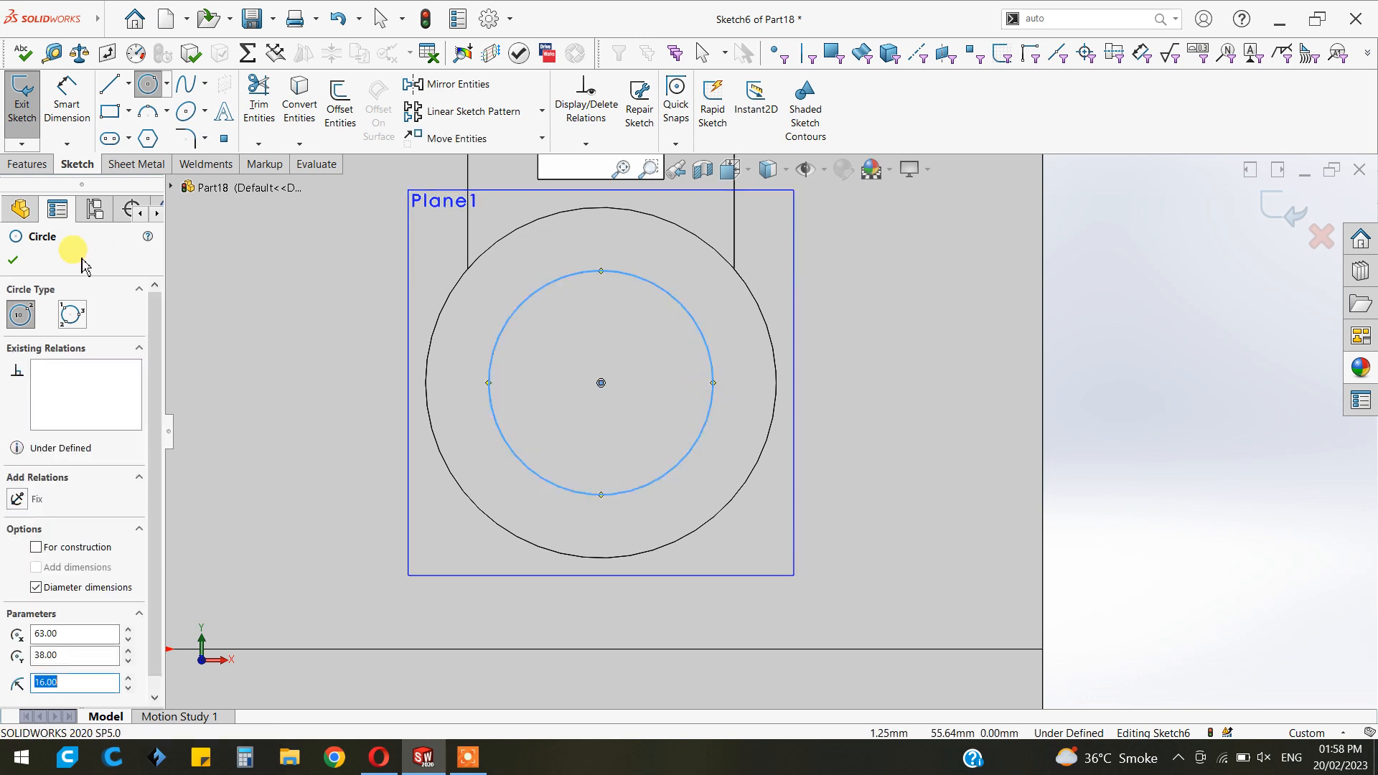
pyautogui.click(13, 261)
# Cut the bore circle Through All so the hole passes through the upright wall, and hide the reference plane at the boss
pyautogui.click(35, 163)
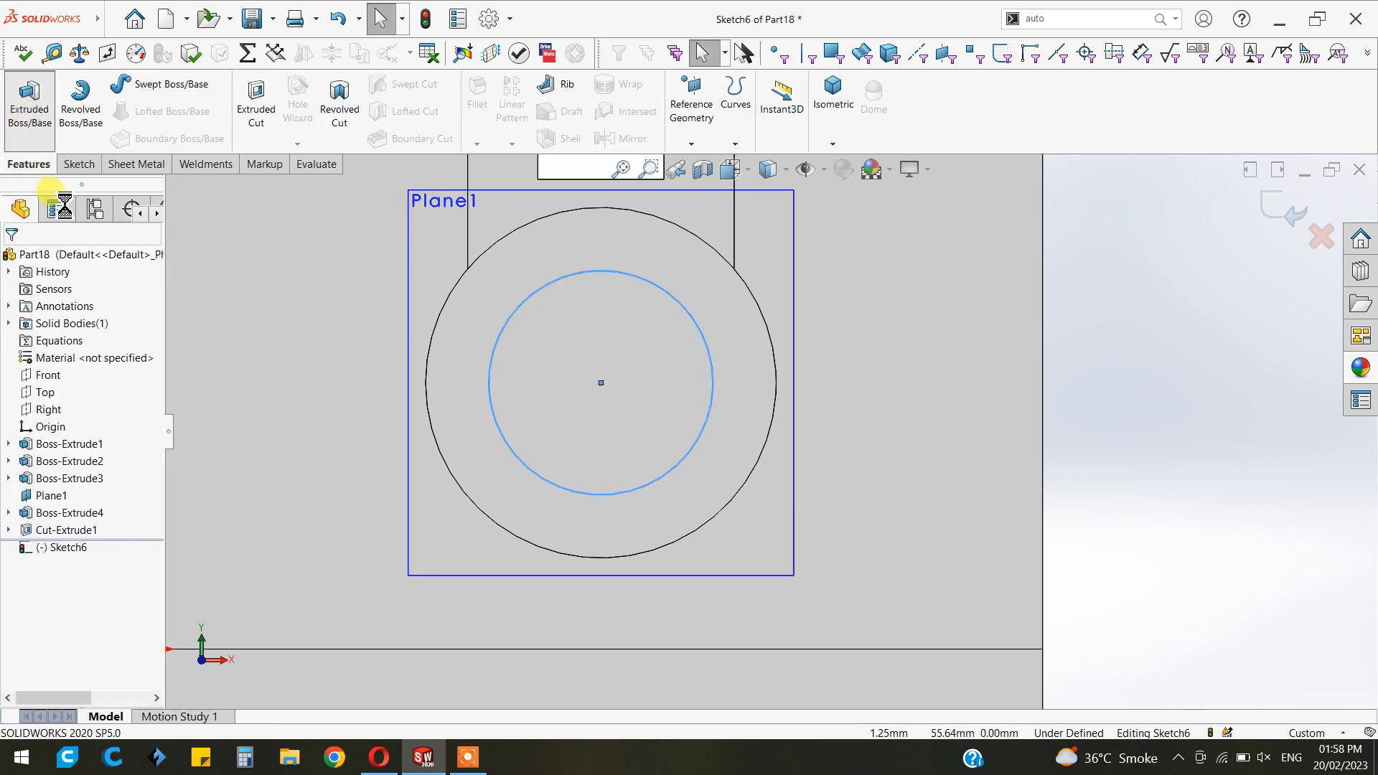
pyautogui.click(36, 260)
pyautogui.click(259, 107)
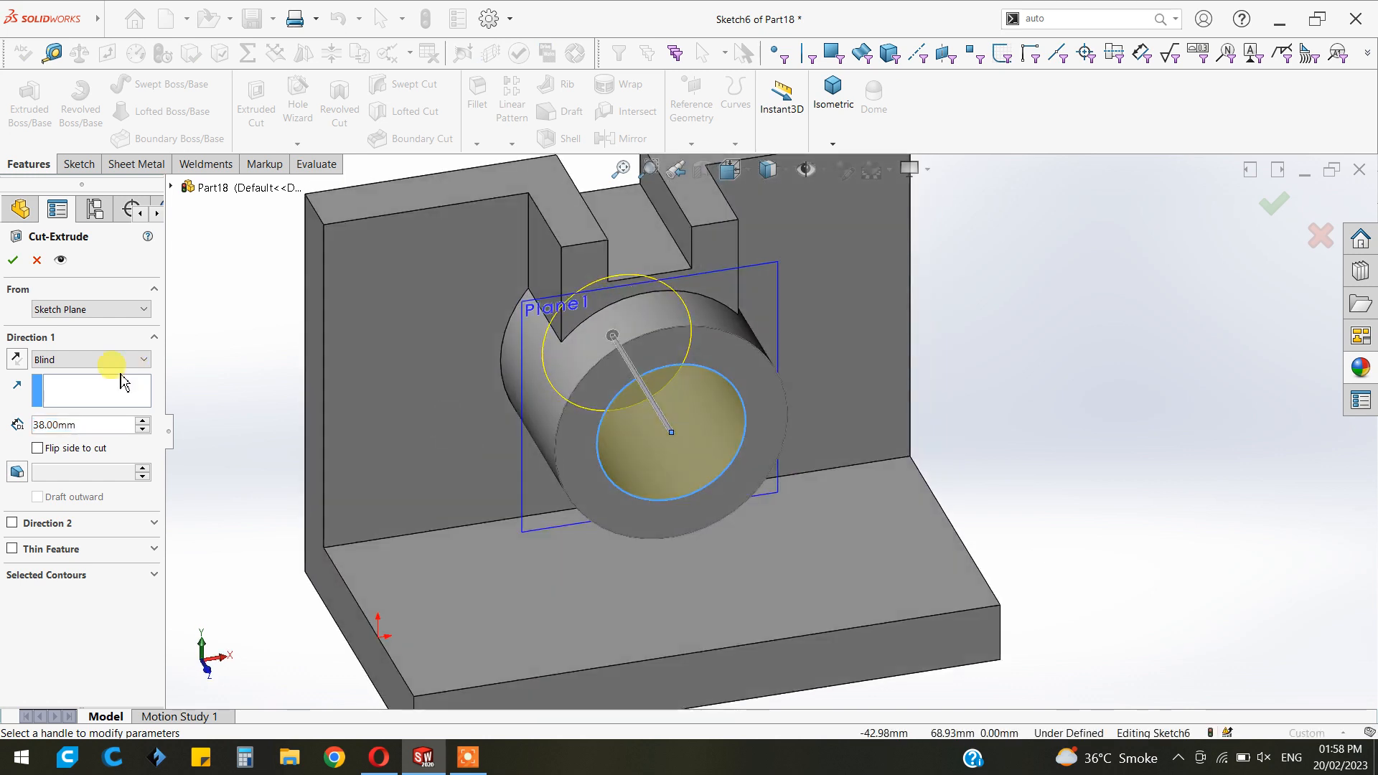
pyautogui.click(112, 360)
pyautogui.click(96, 381)
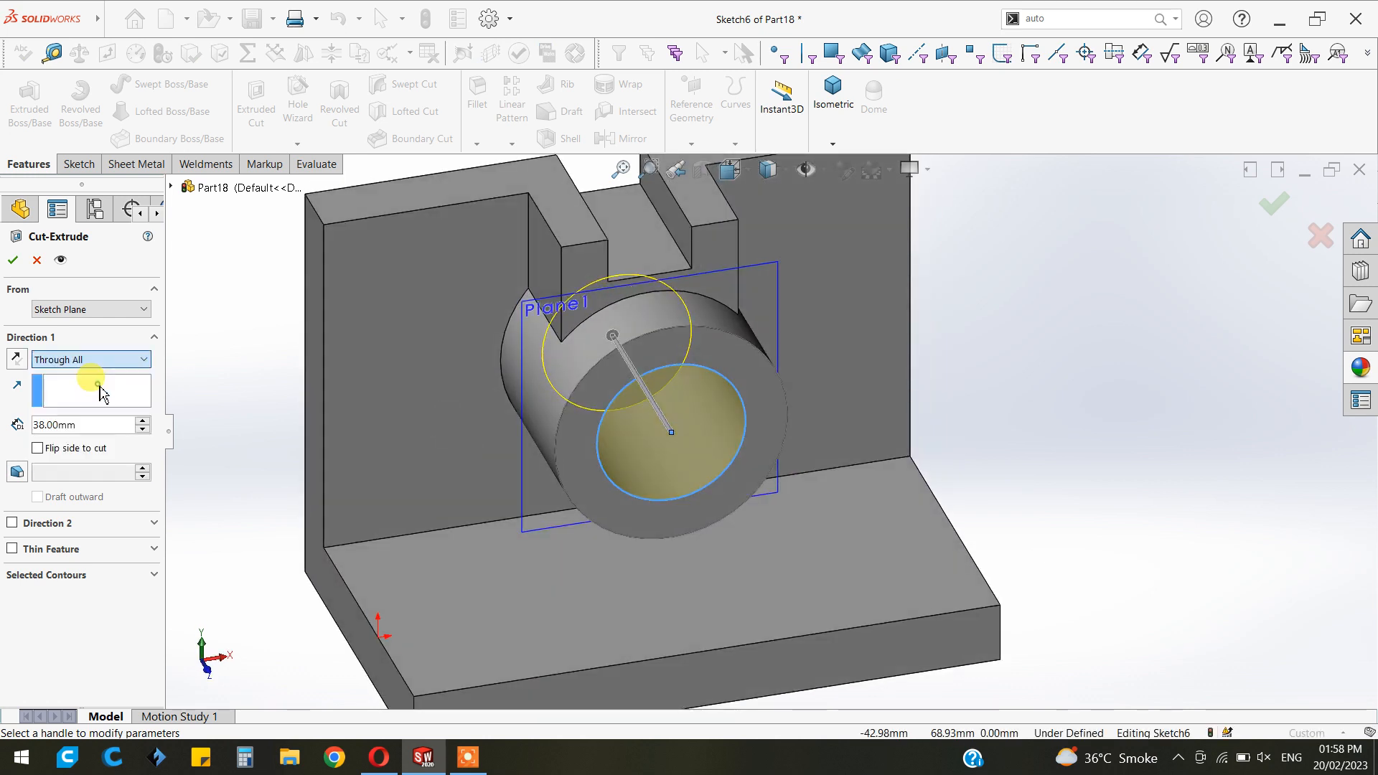
pyautogui.click(13, 260)
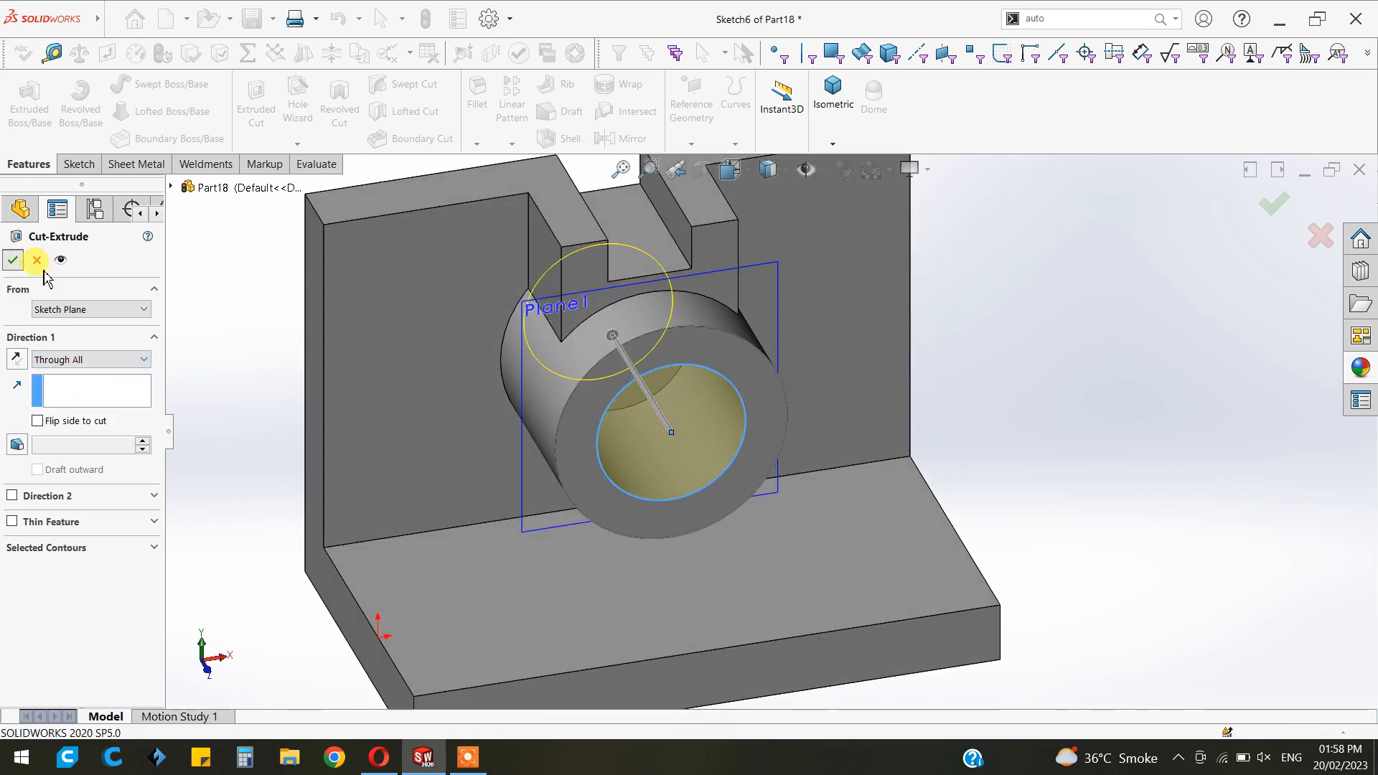
pyautogui.click(771, 265)
pyautogui.click(841, 211)
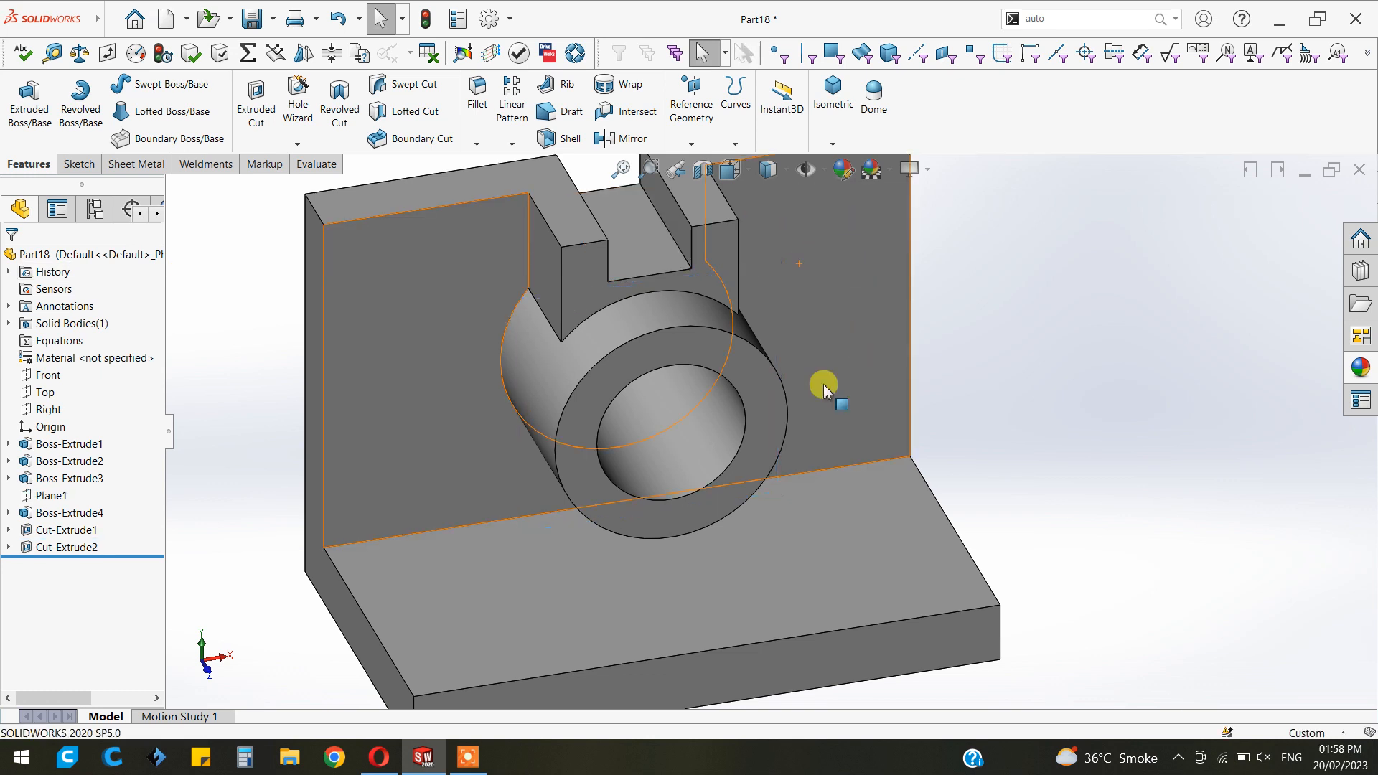
# Fillet the two upper outer corner edges of the upright wall with a 25 mm radius
pyautogui.scroll(2, 824, 390)
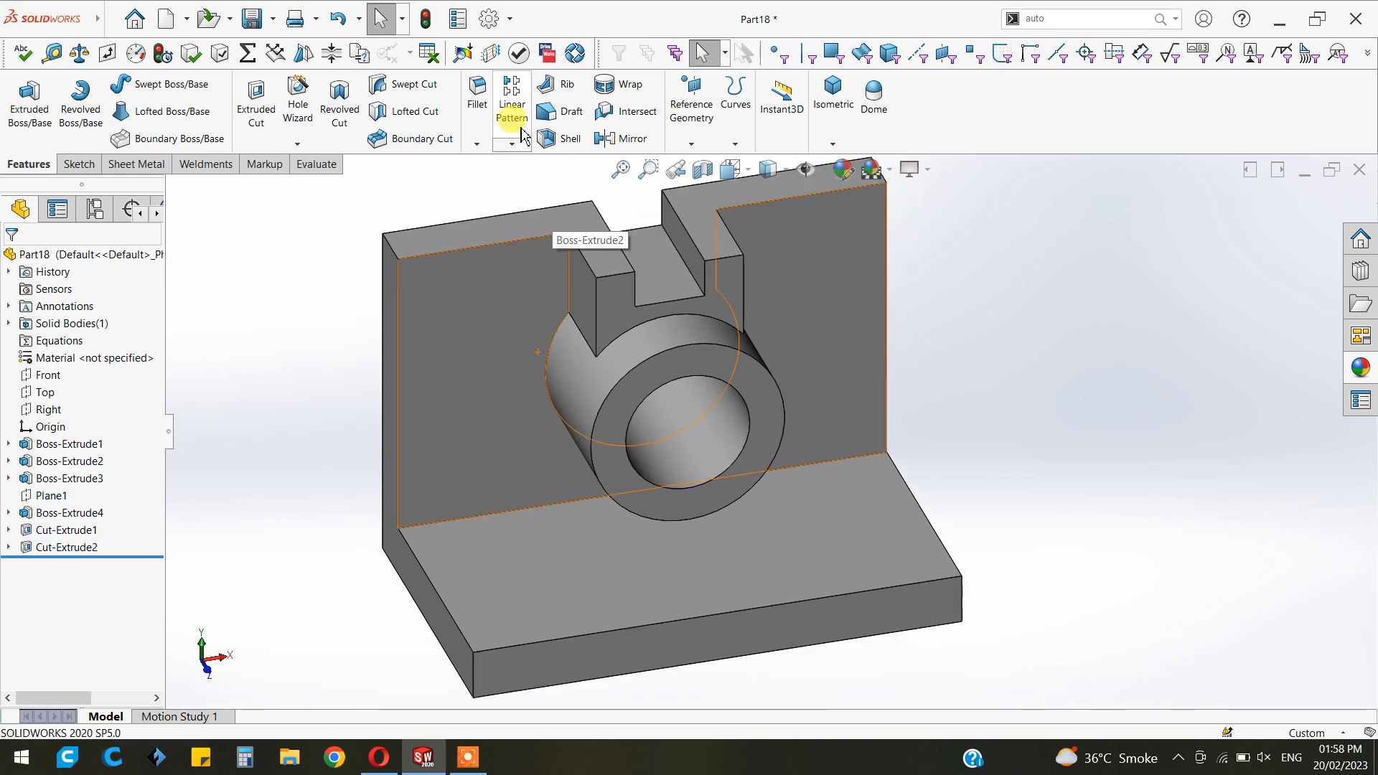
pyautogui.click(477, 108)
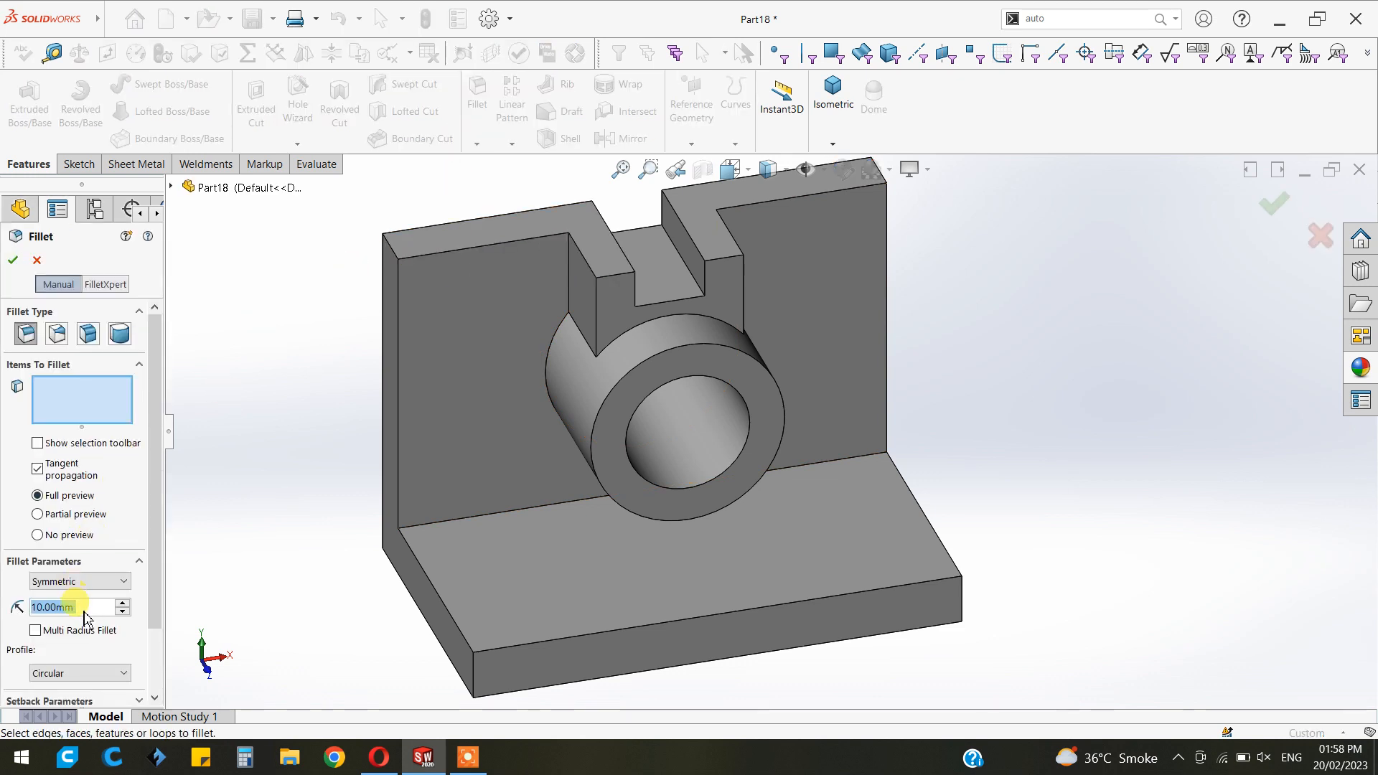
pyautogui.write('25')
pyautogui.press('Return')
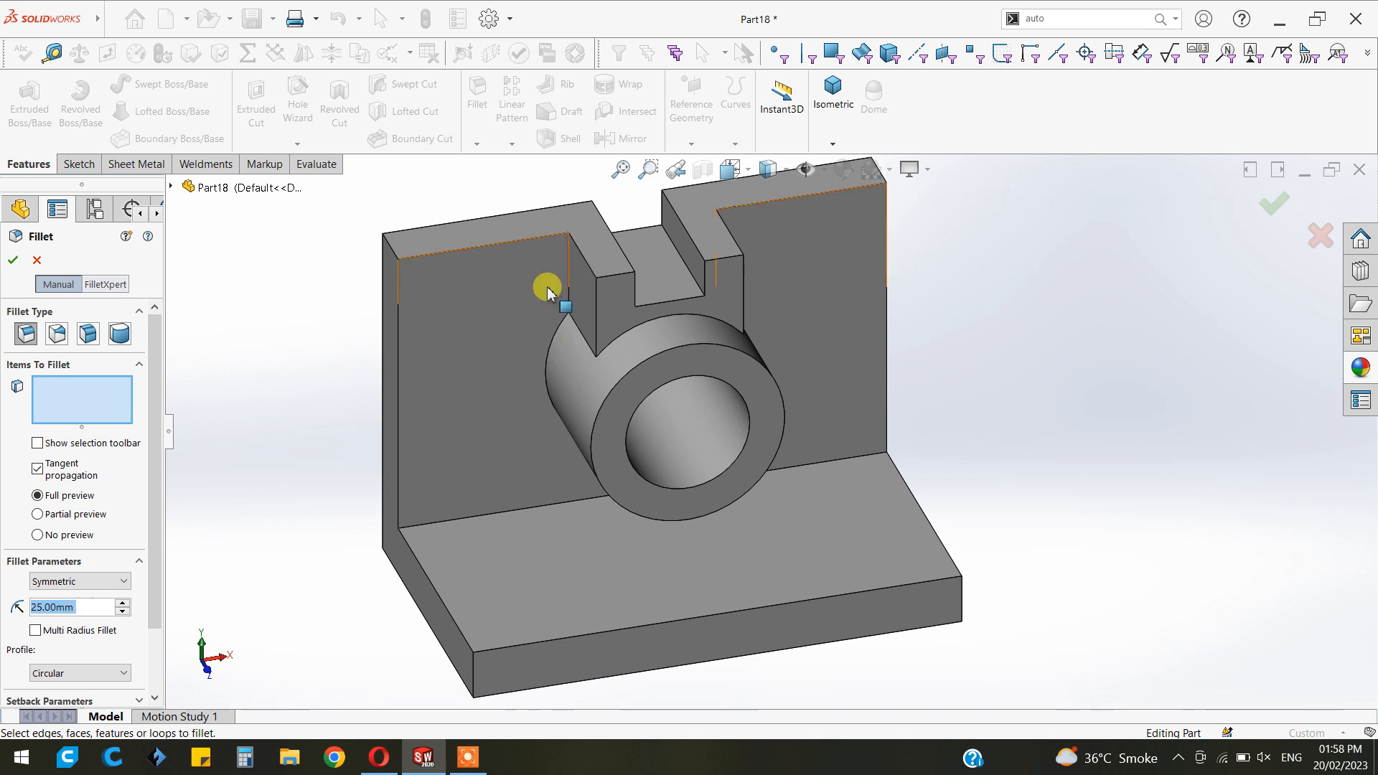
pyautogui.click(394, 252)
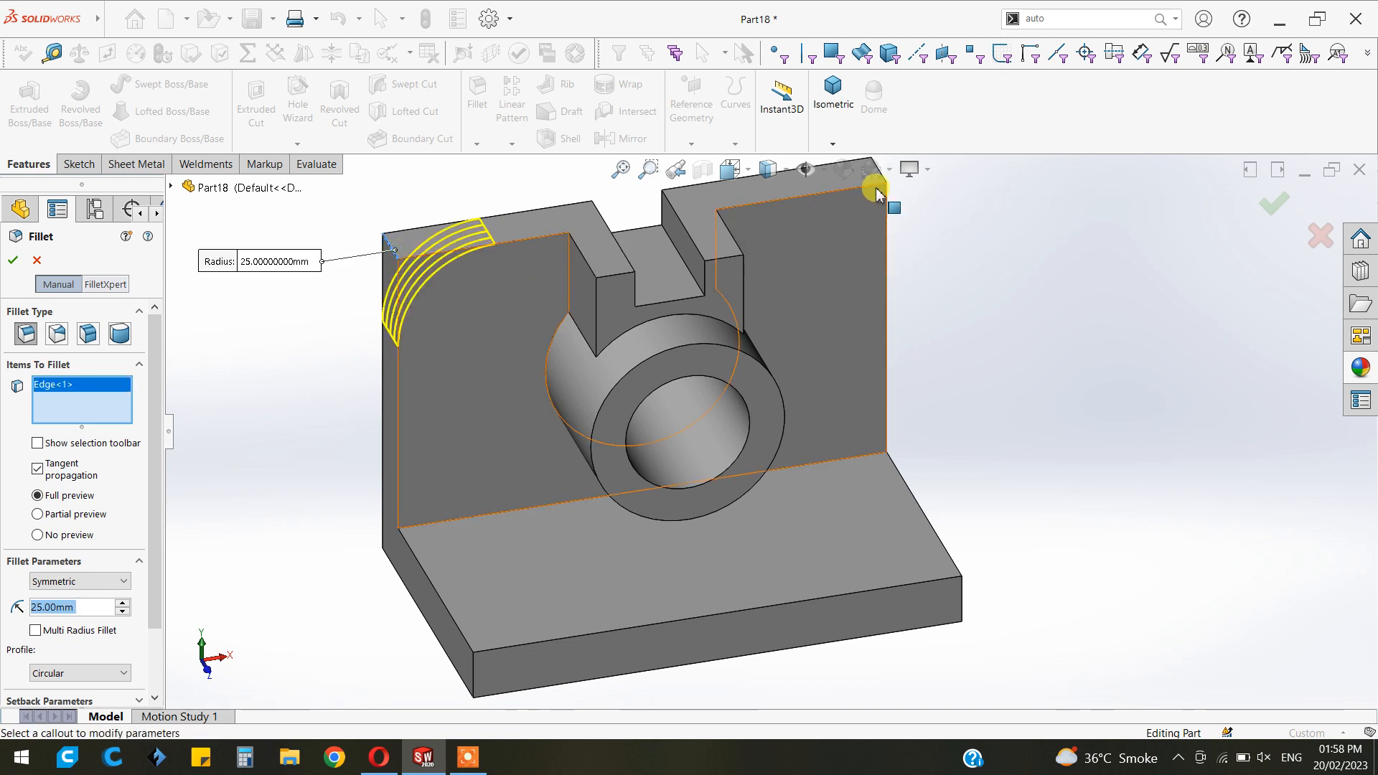
pyautogui.scroll(-3, 825, 282)
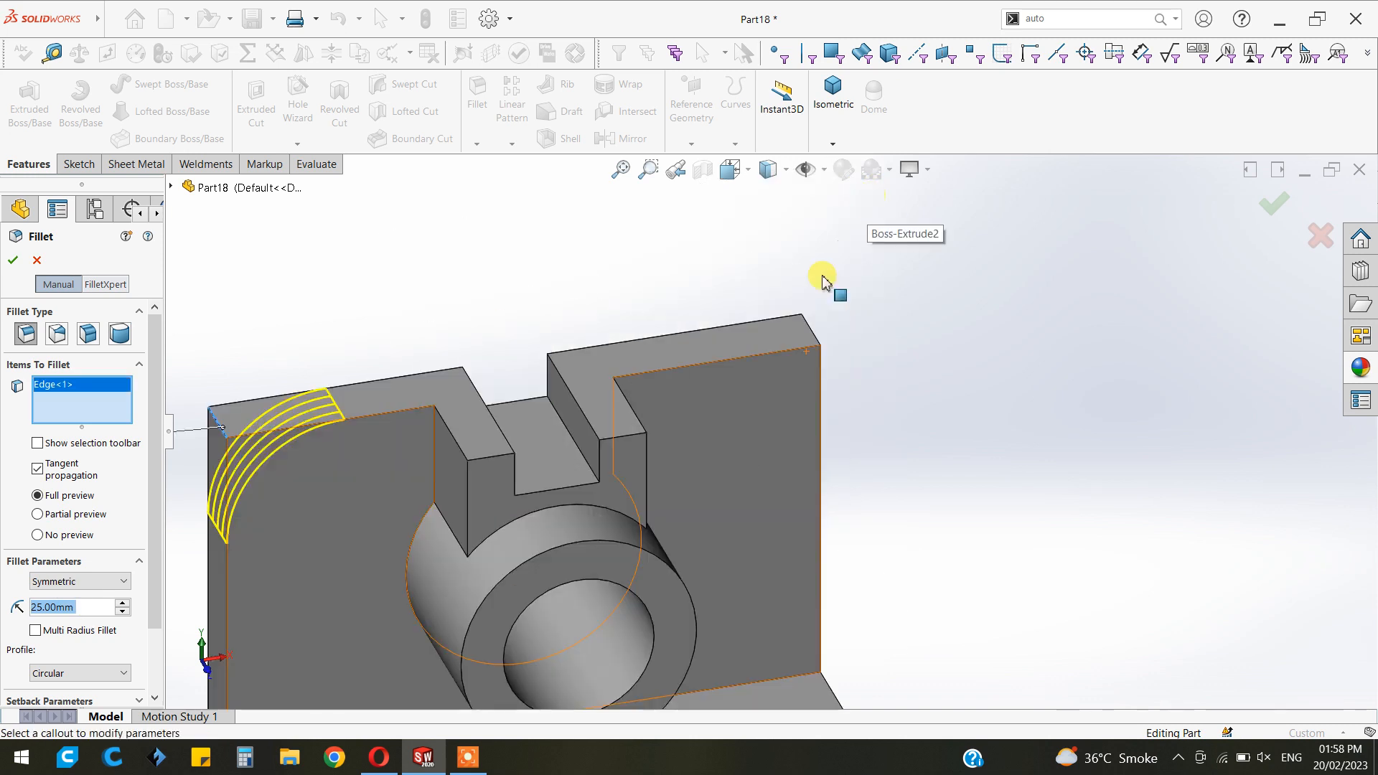
pyautogui.click(820, 339)
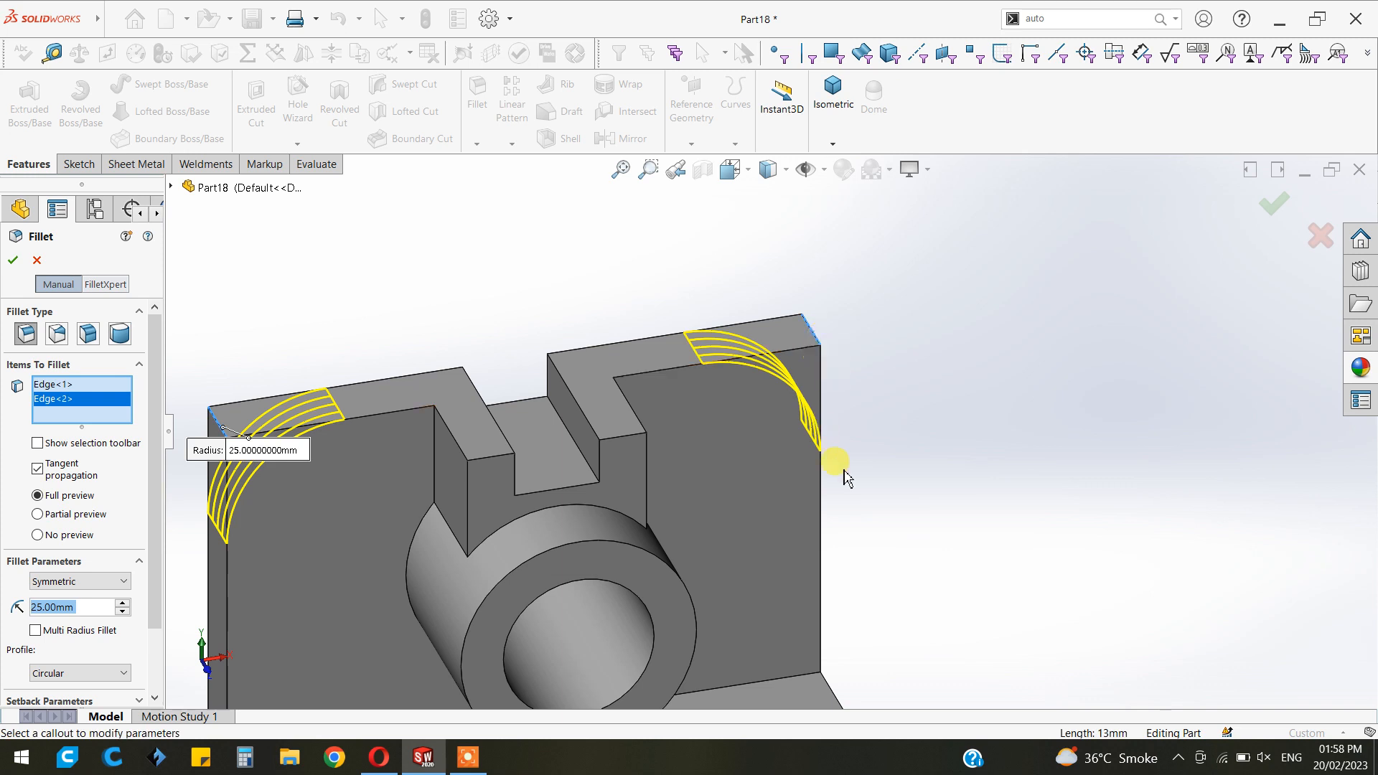
pyautogui.scroll(3, 847, 479)
pyautogui.click(13, 261)
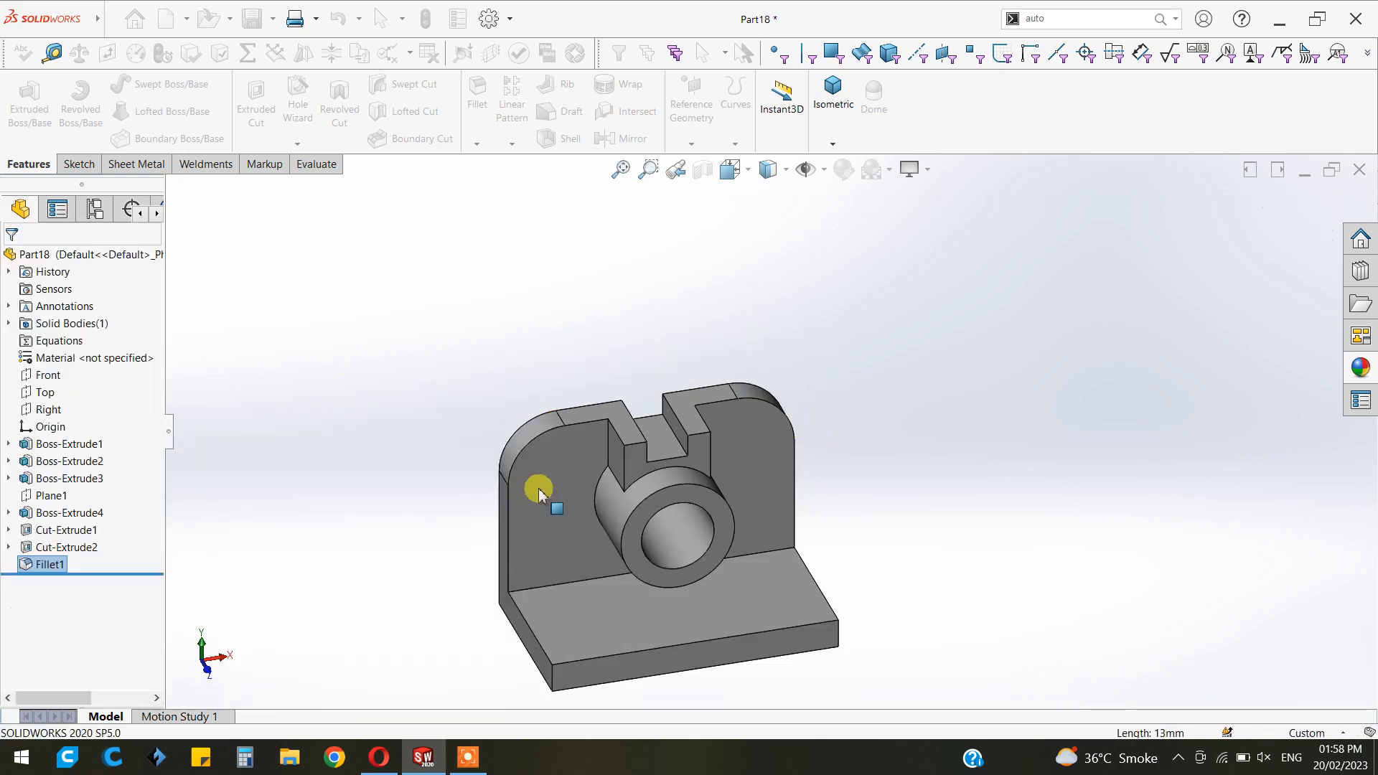
pyautogui.click(710, 650)
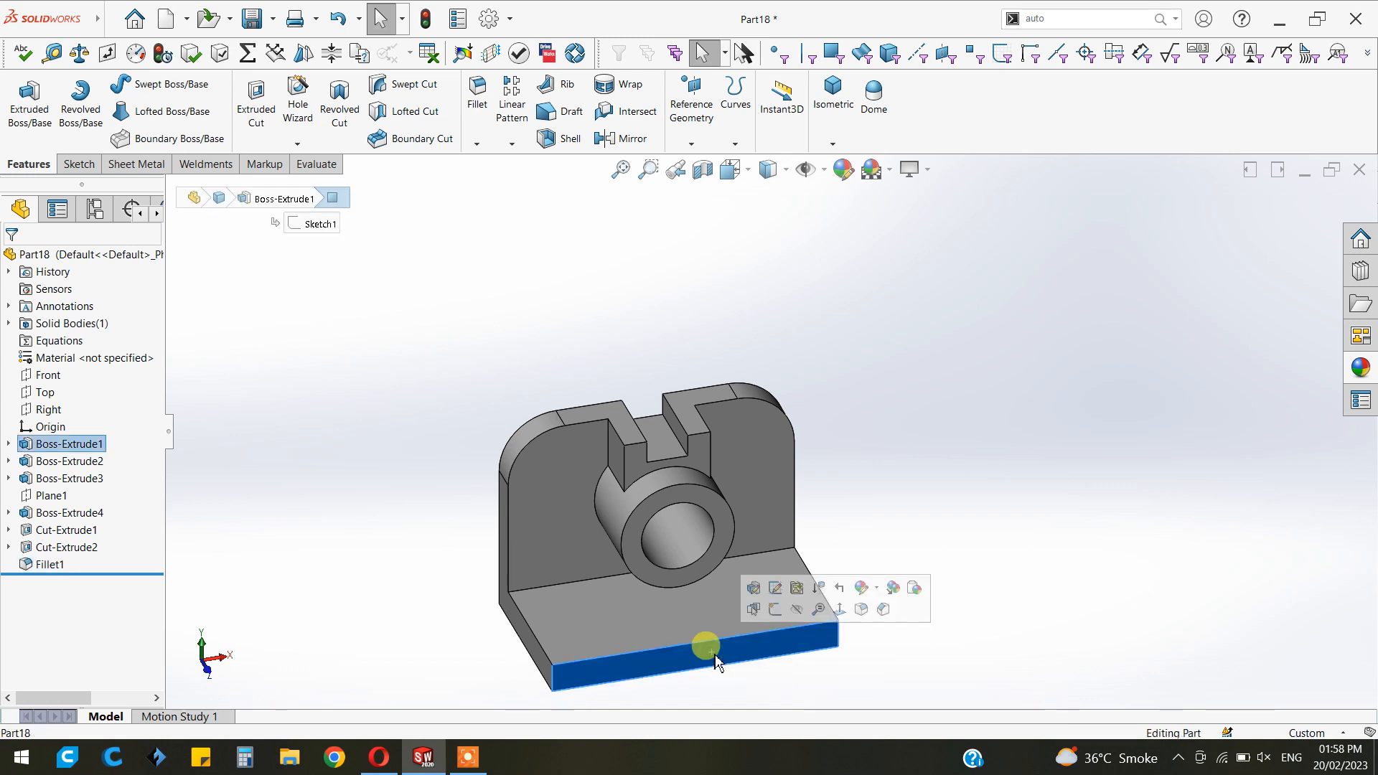
pyautogui.click(773, 610)
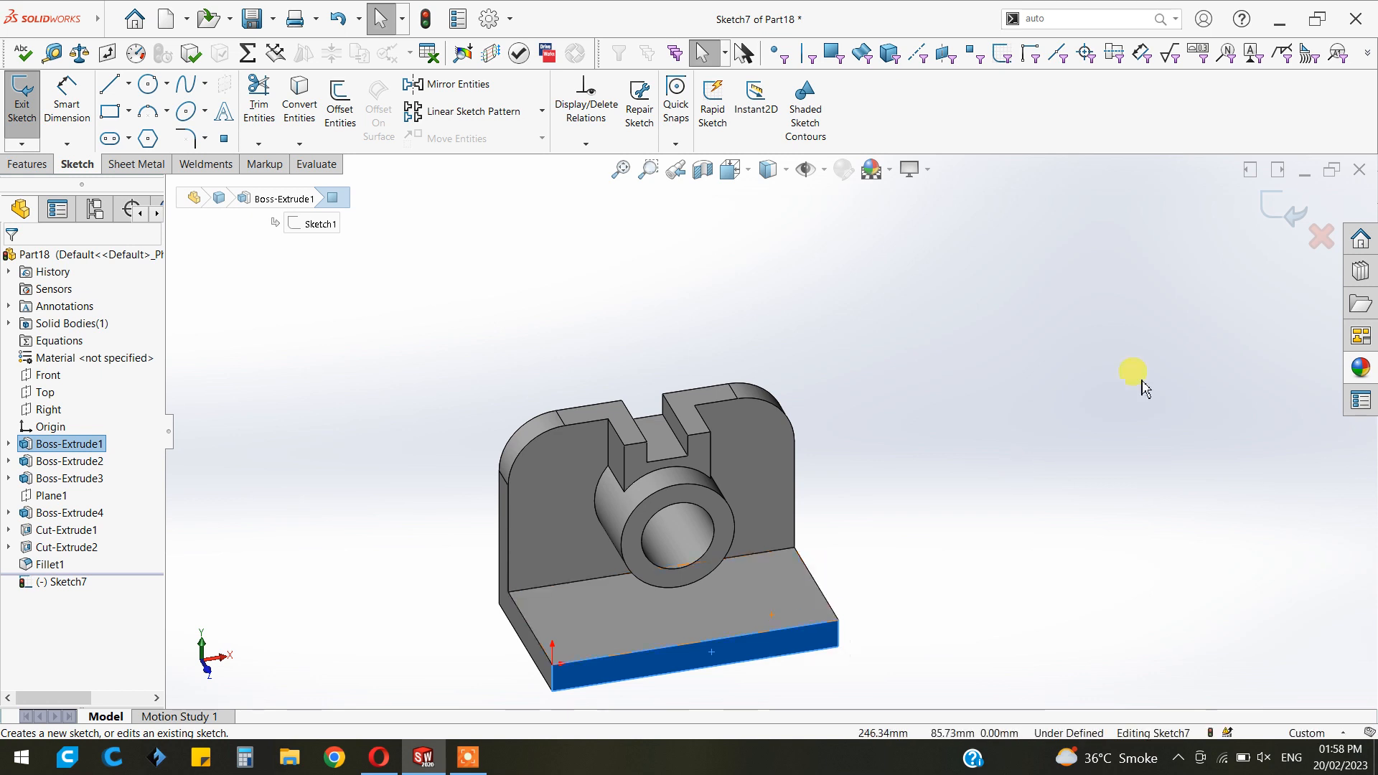
pyautogui.click(1316, 255)
pyautogui.click(747, 388)
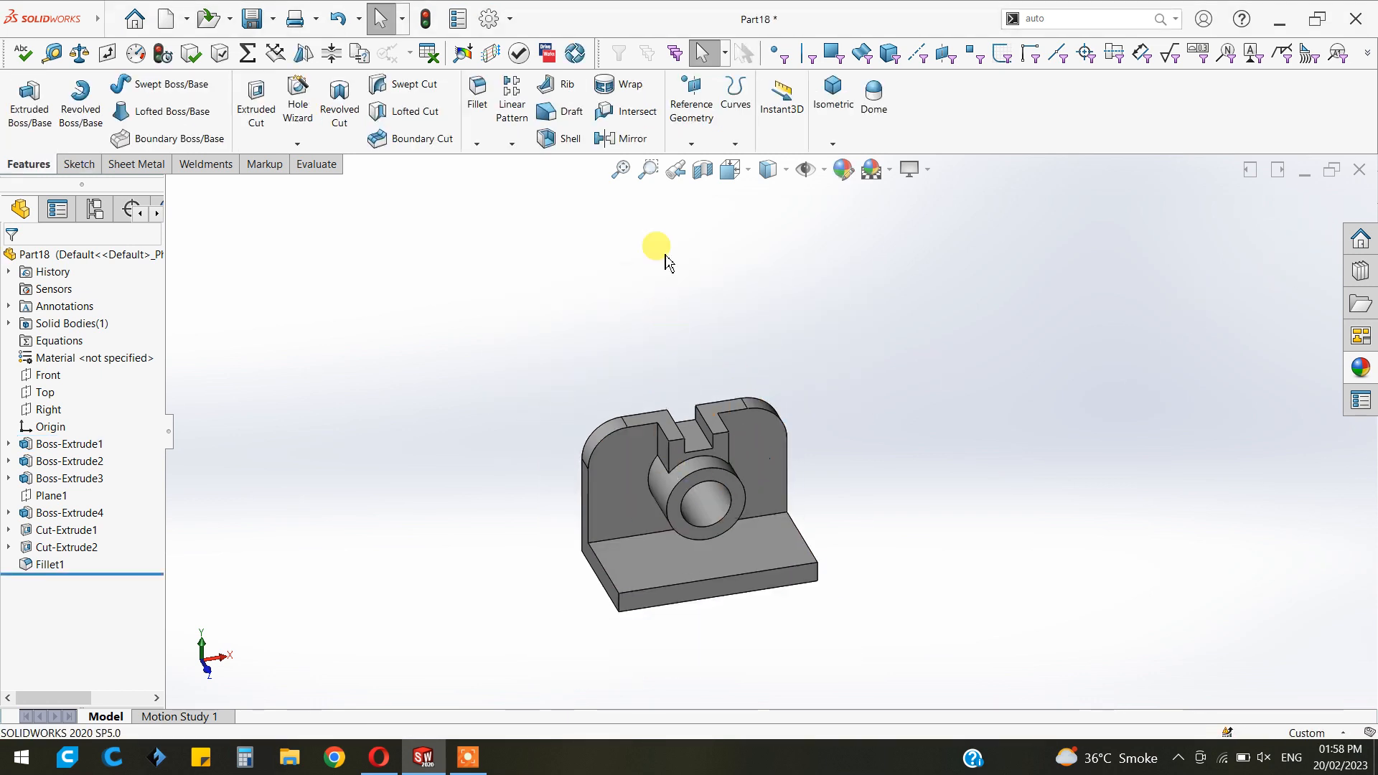
# Create a reference plane at 0 mm offset from the base's front face and enlarge it to frame the whole part
pyautogui.click(691, 143)
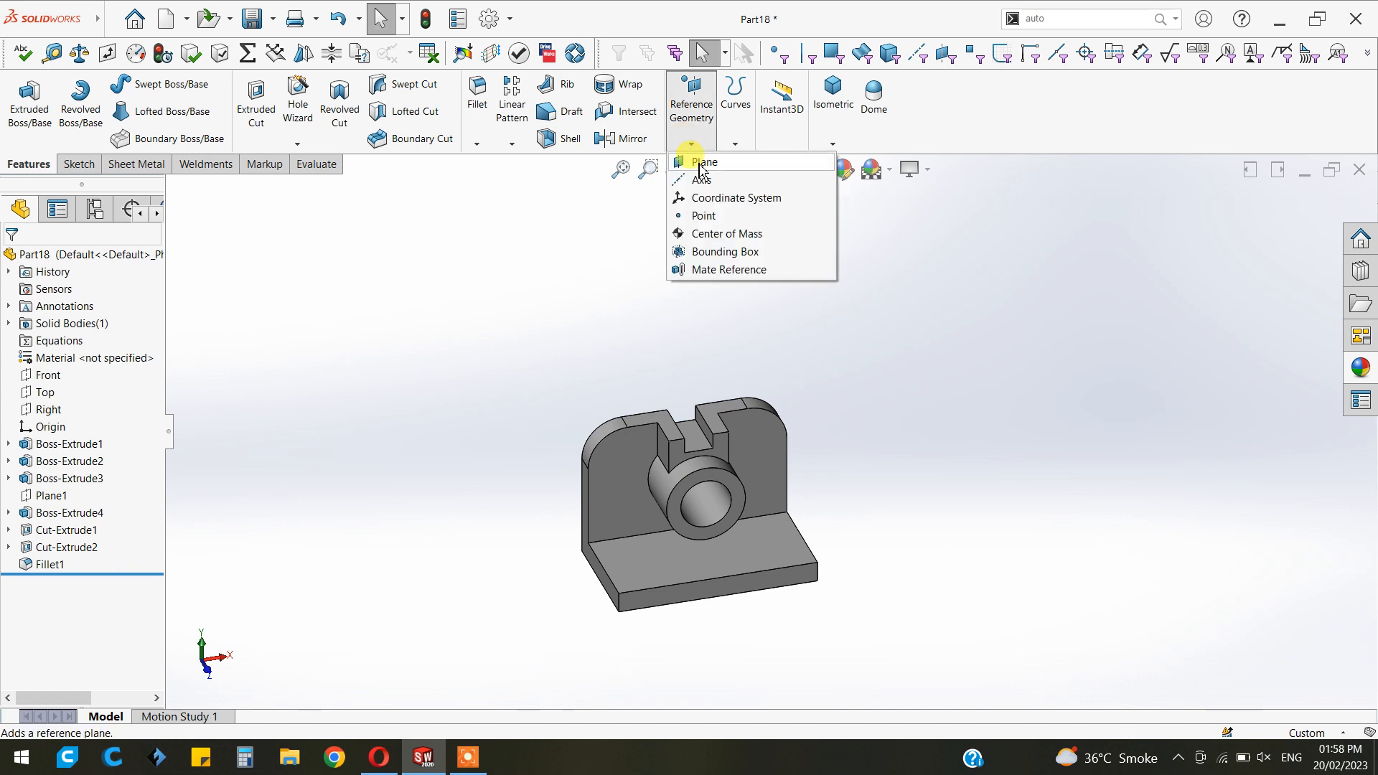
pyautogui.click(715, 596)
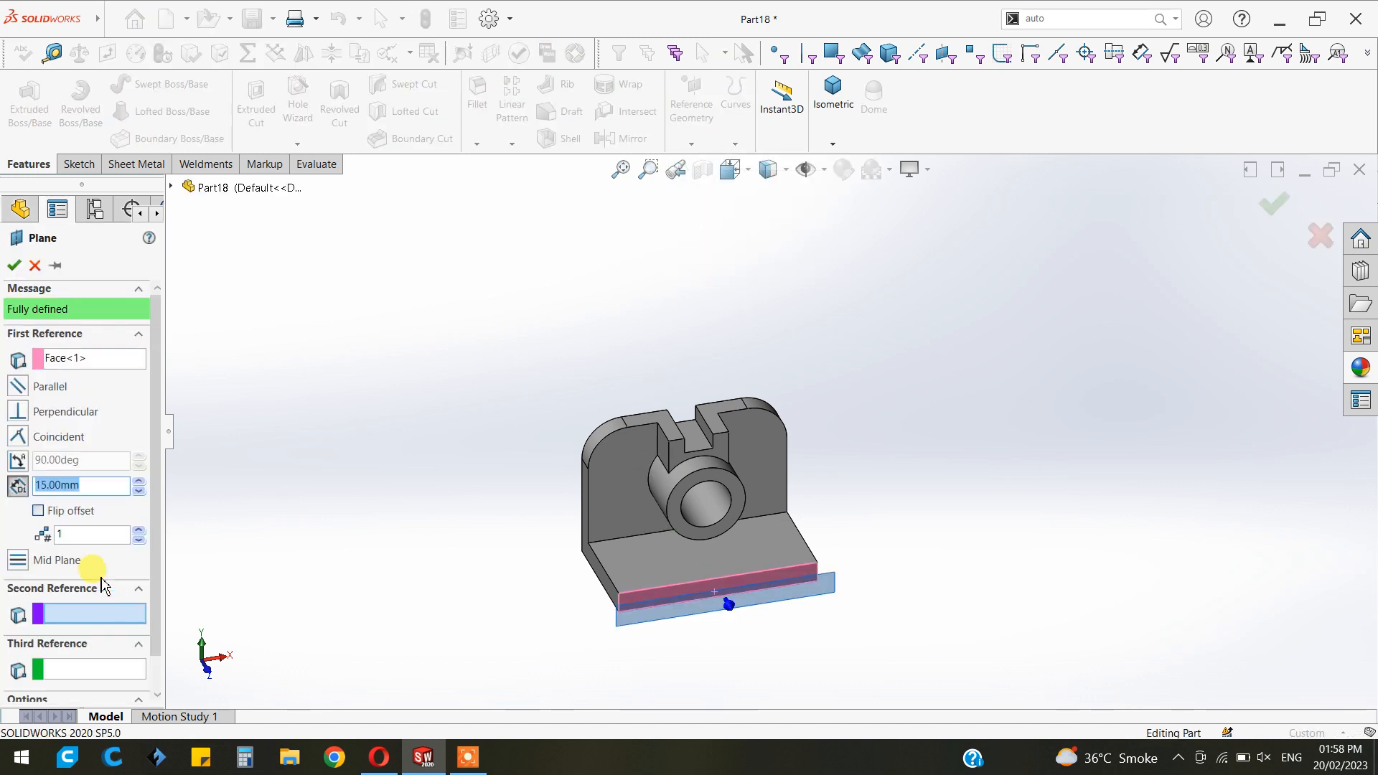
pyautogui.write('0')
pyautogui.press('Return')
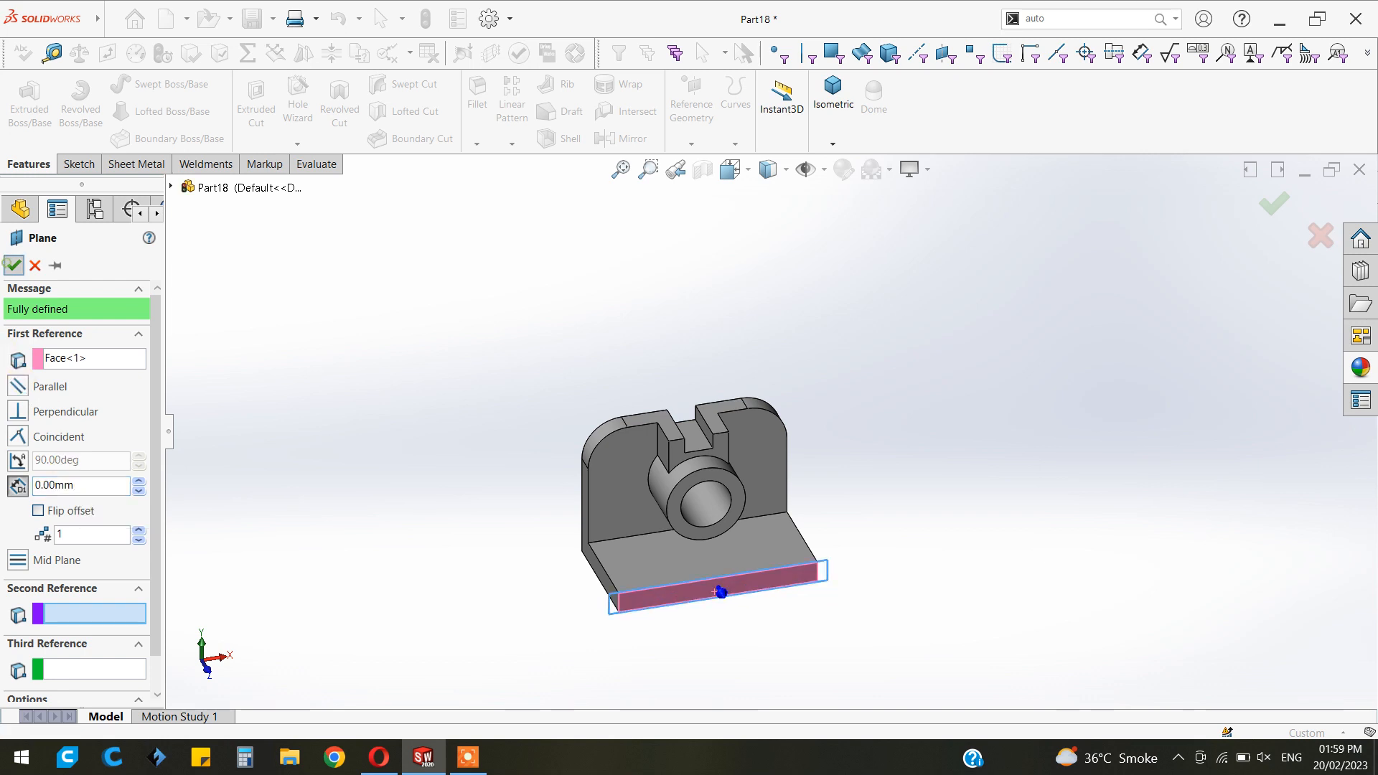
pyautogui.click(13, 265)
pyautogui.hotkey('ctrl', '8')
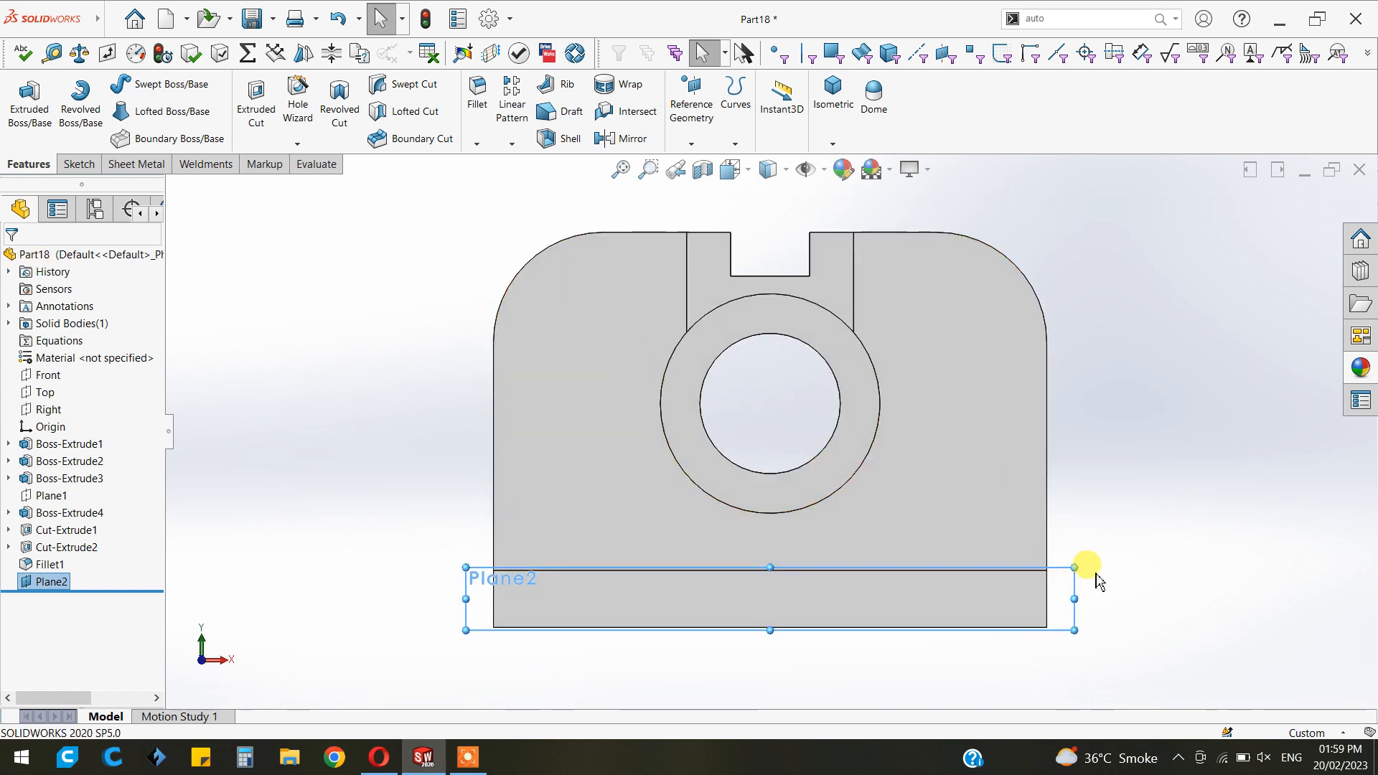
pyautogui.moveTo(1075, 571); pyautogui.dragTo(1097, 211)
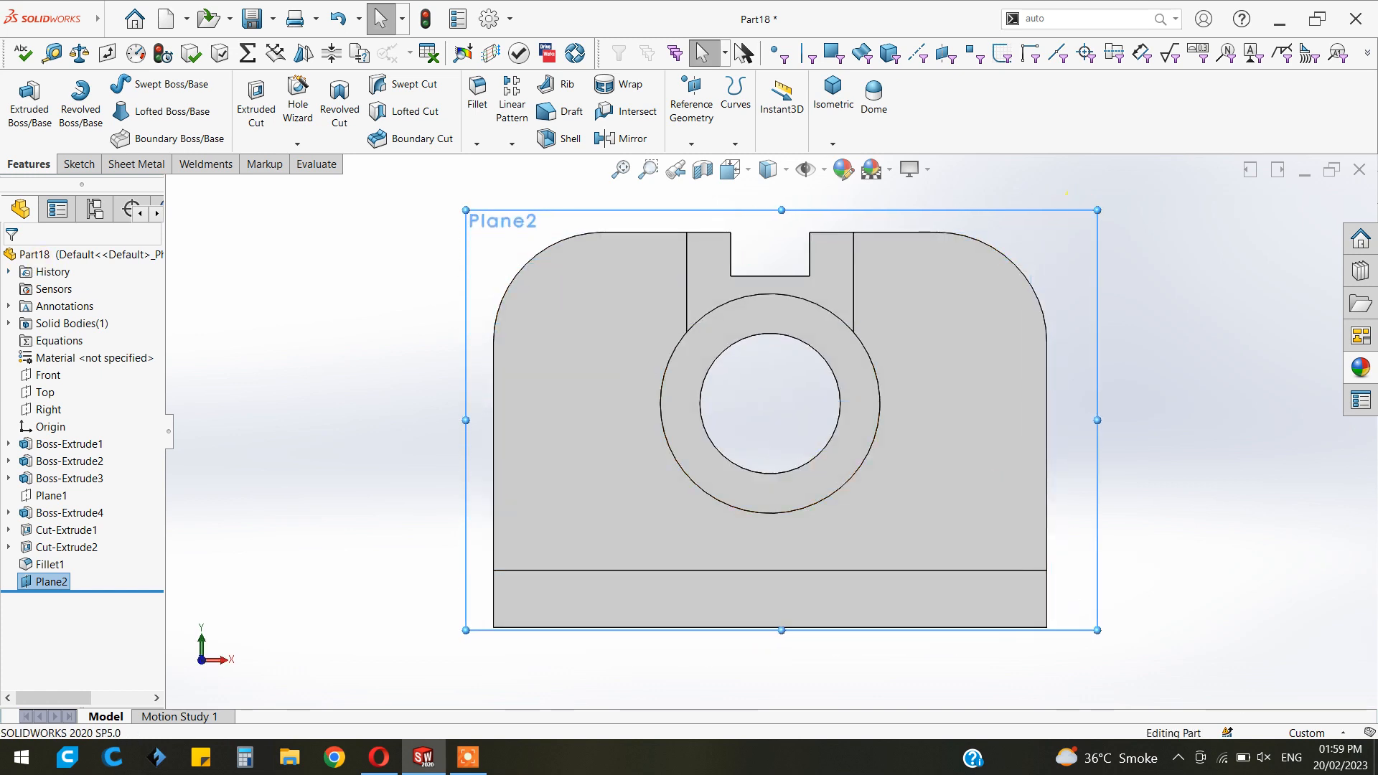
# Start a sketch on the new plane and convert the boss's outer circular edge and the base's upper front edge into it
pyautogui.click(79, 164)
pyautogui.click(21, 97)
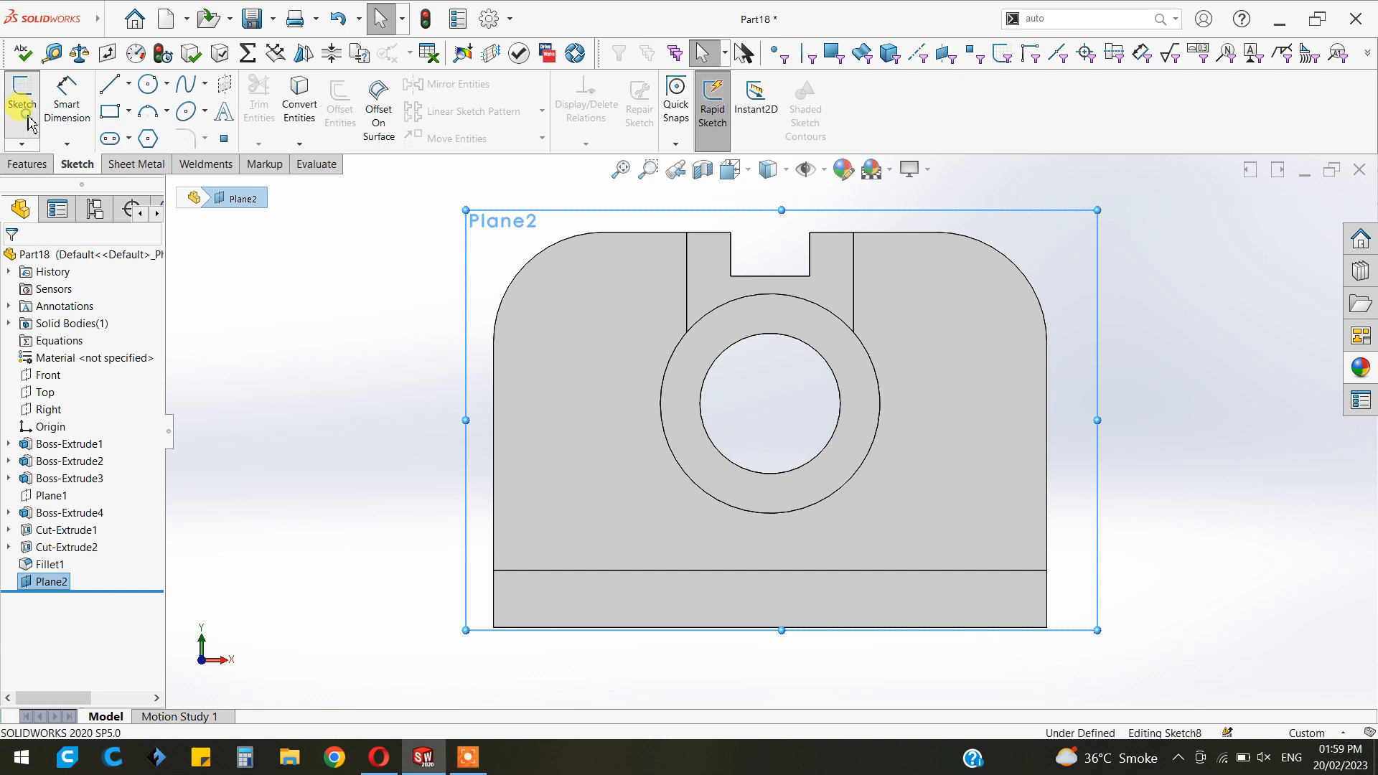
pyautogui.click(299, 100)
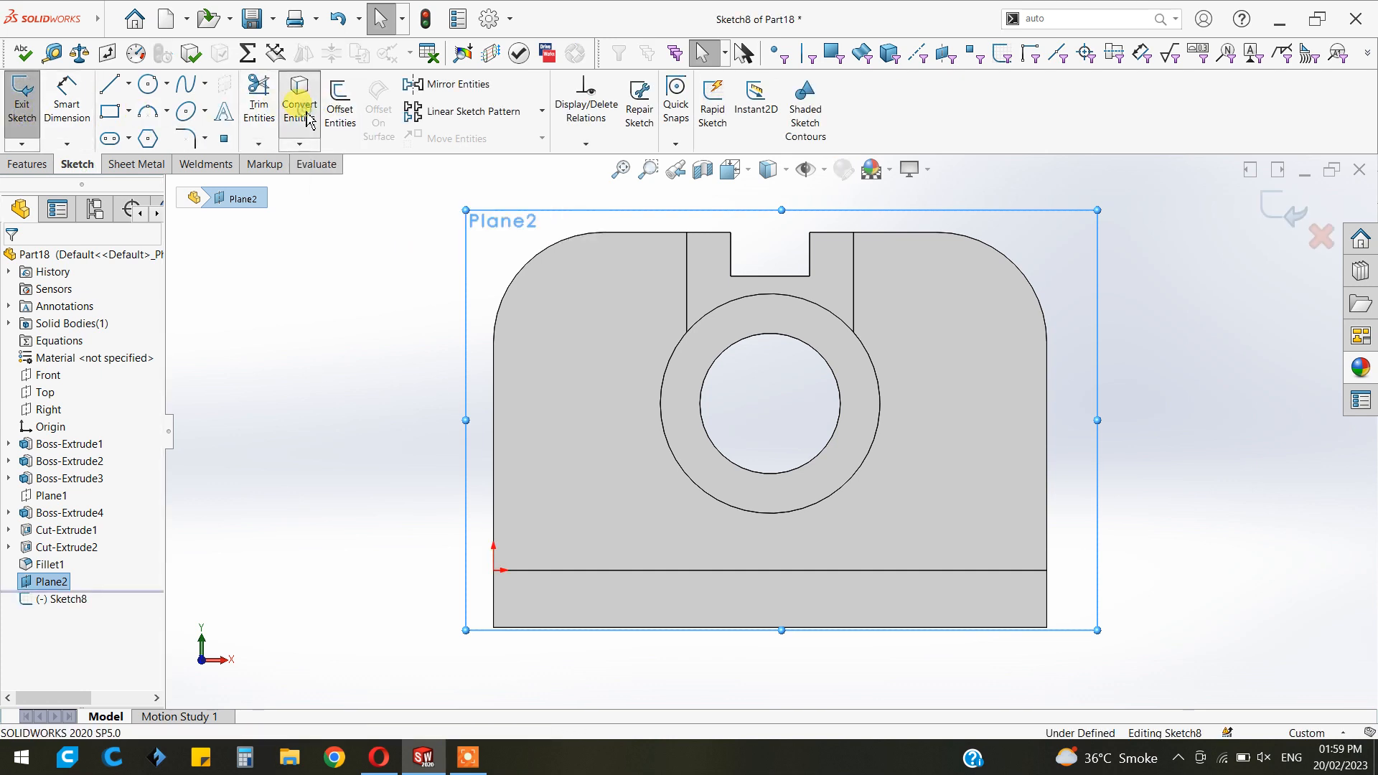
pyautogui.click(805, 510)
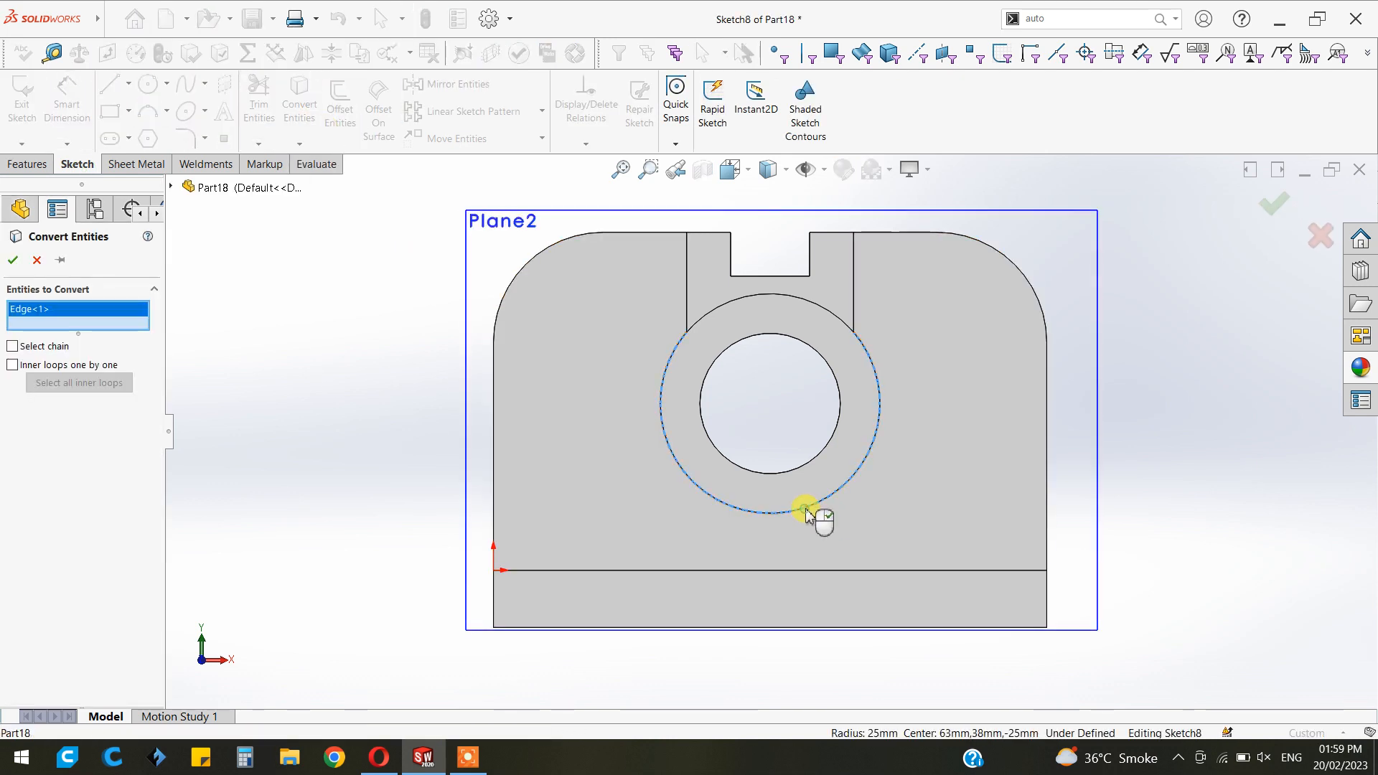
pyautogui.click(747, 574)
pyautogui.click(13, 261)
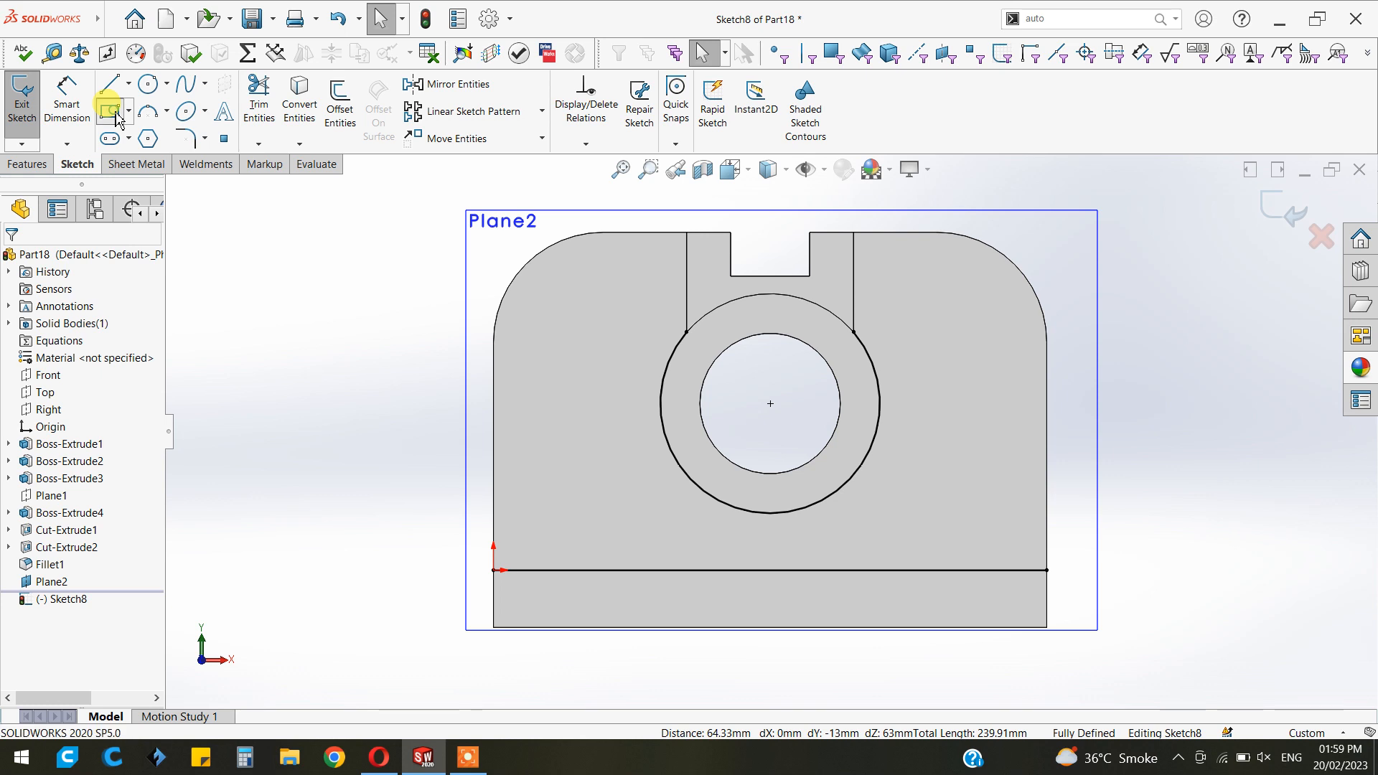
# Draw a rectangle about 16.67 mm wide and 25.83 mm high, overlapping the boss's lower edge and the base's upper edge
pyautogui.click(114, 113)
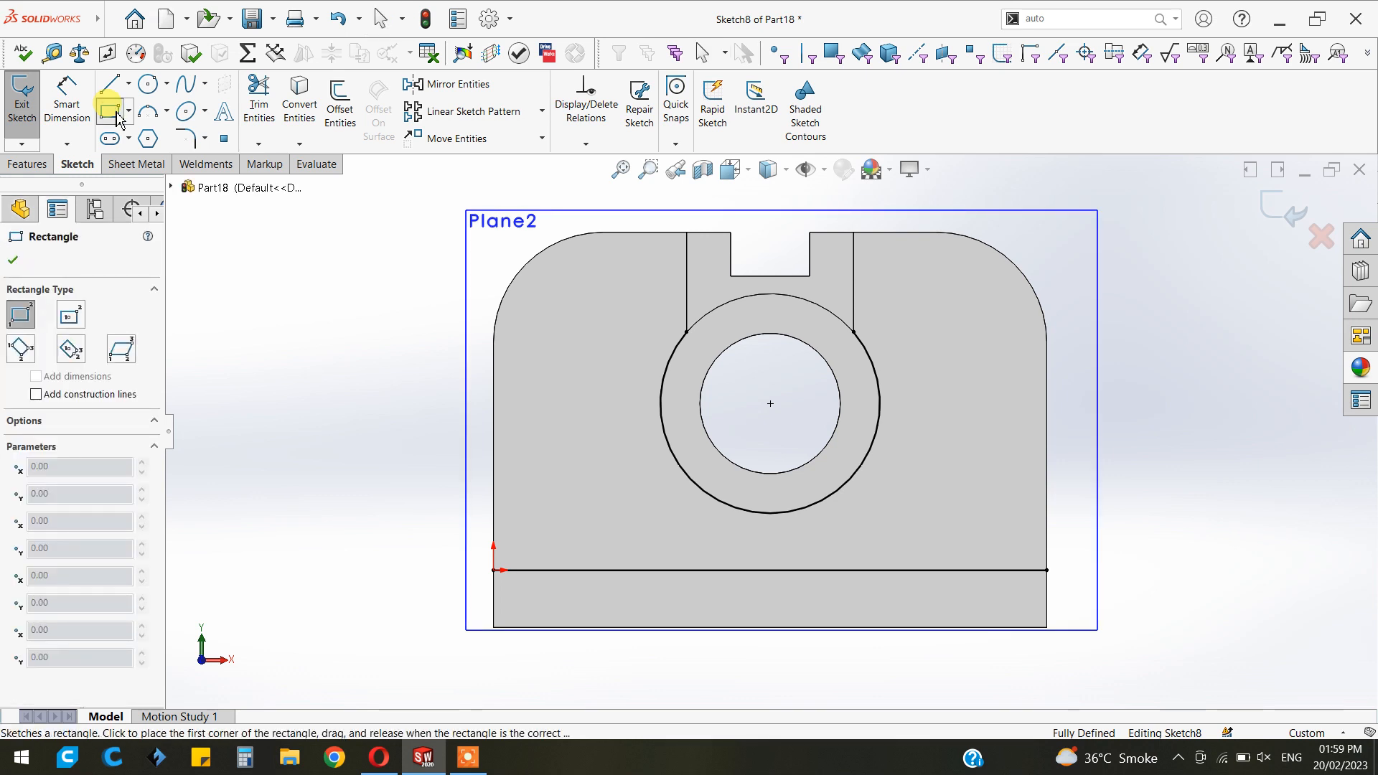
pyautogui.click(738, 489)
pyautogui.click(811, 601)
pyautogui.rightClick(906, 500)
pyautogui.click(932, 504)
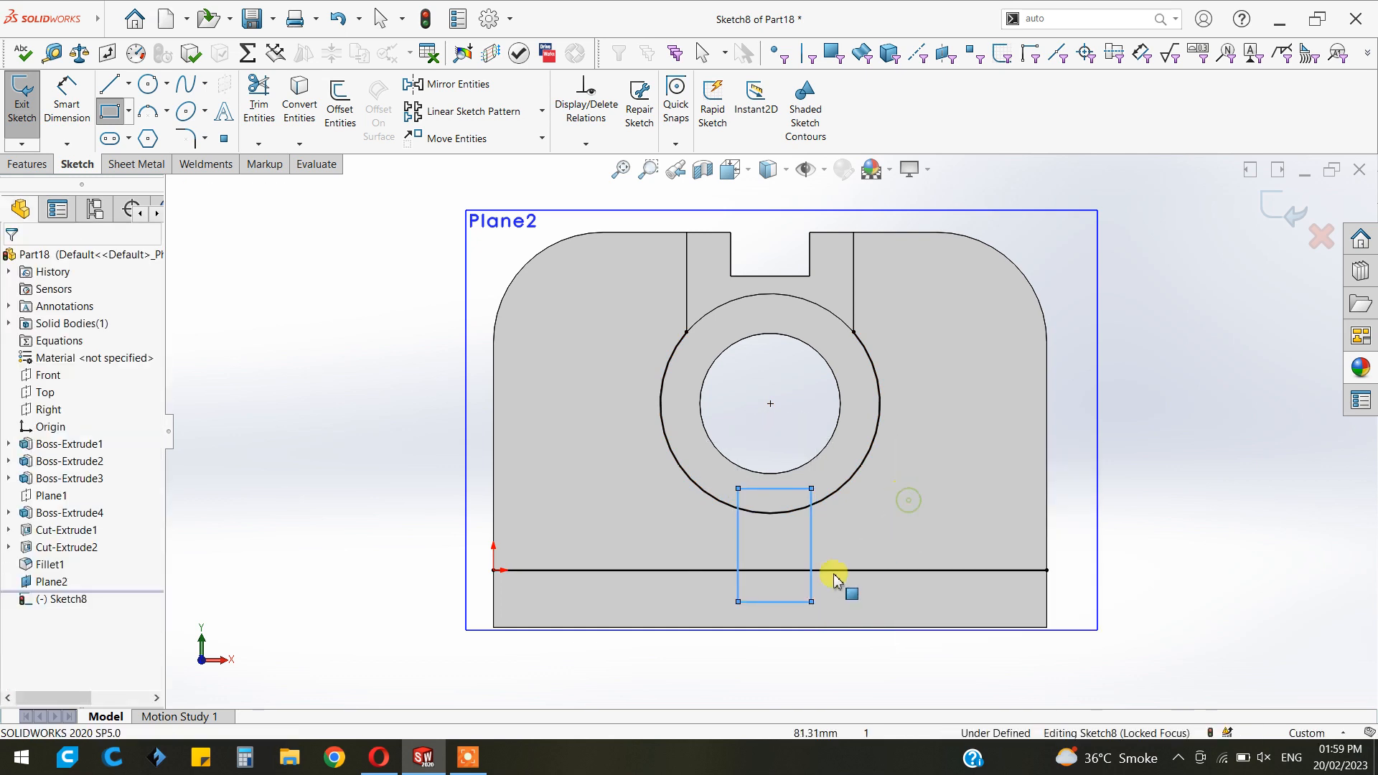
# Align the midpoint of the rectangle's lower edge vertically with the bore's center
pyautogui.click(775, 602)
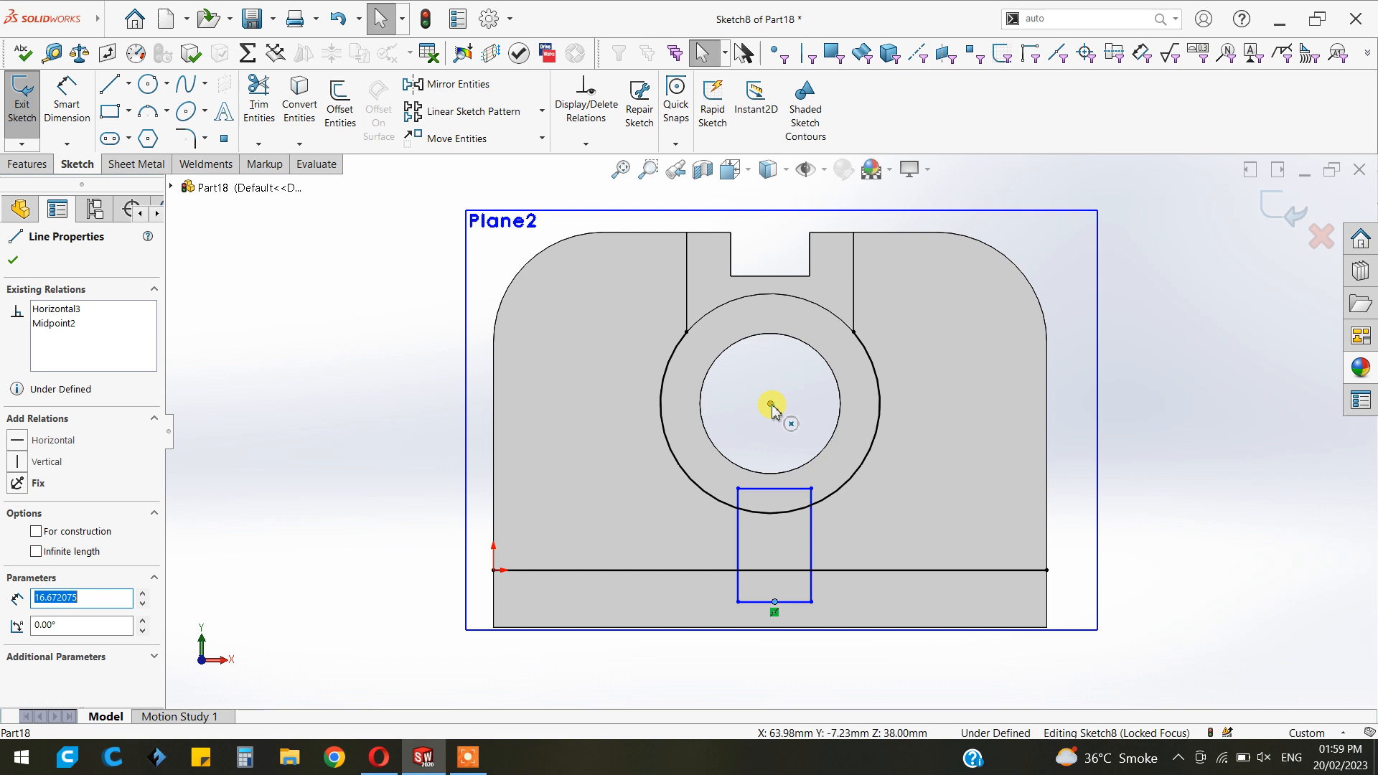
pyautogui.click(771, 404)
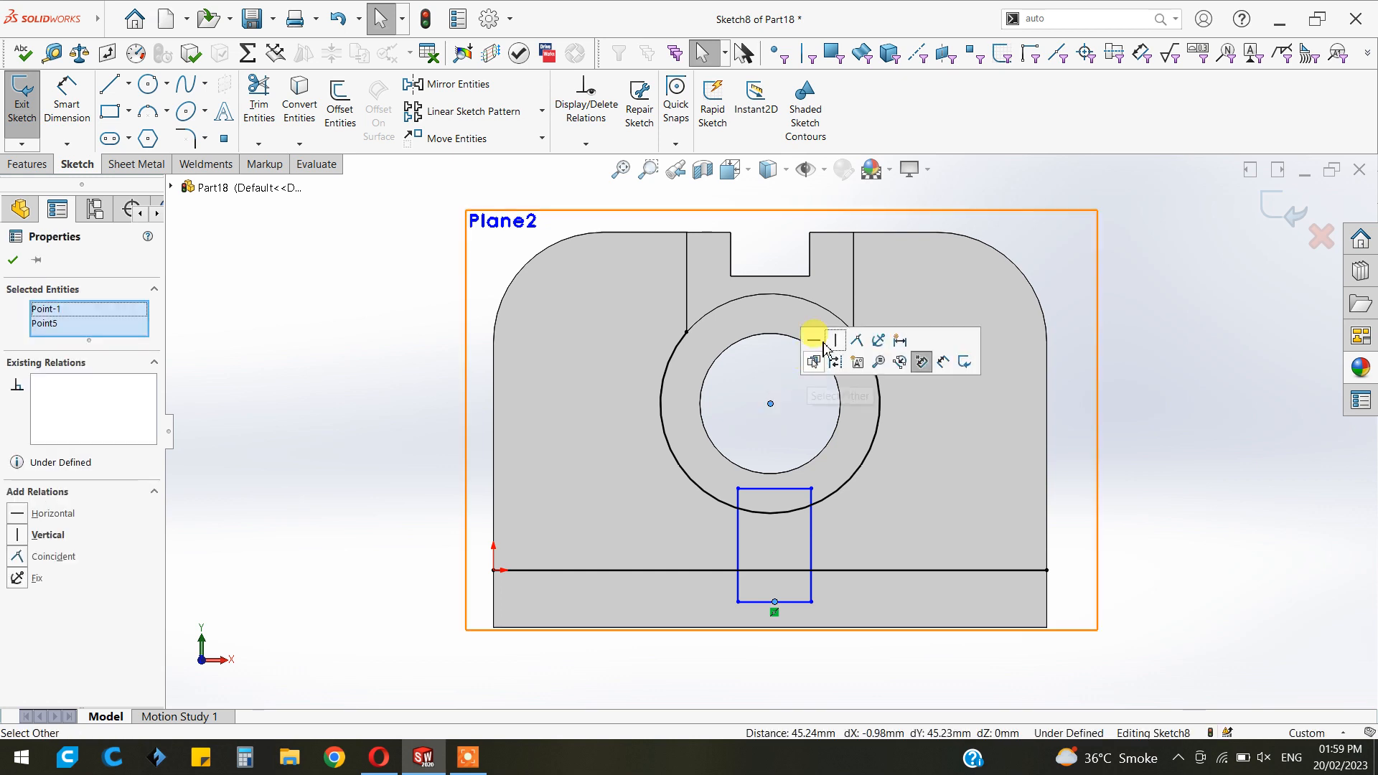
pyautogui.click(824, 346)
pyautogui.click(13, 260)
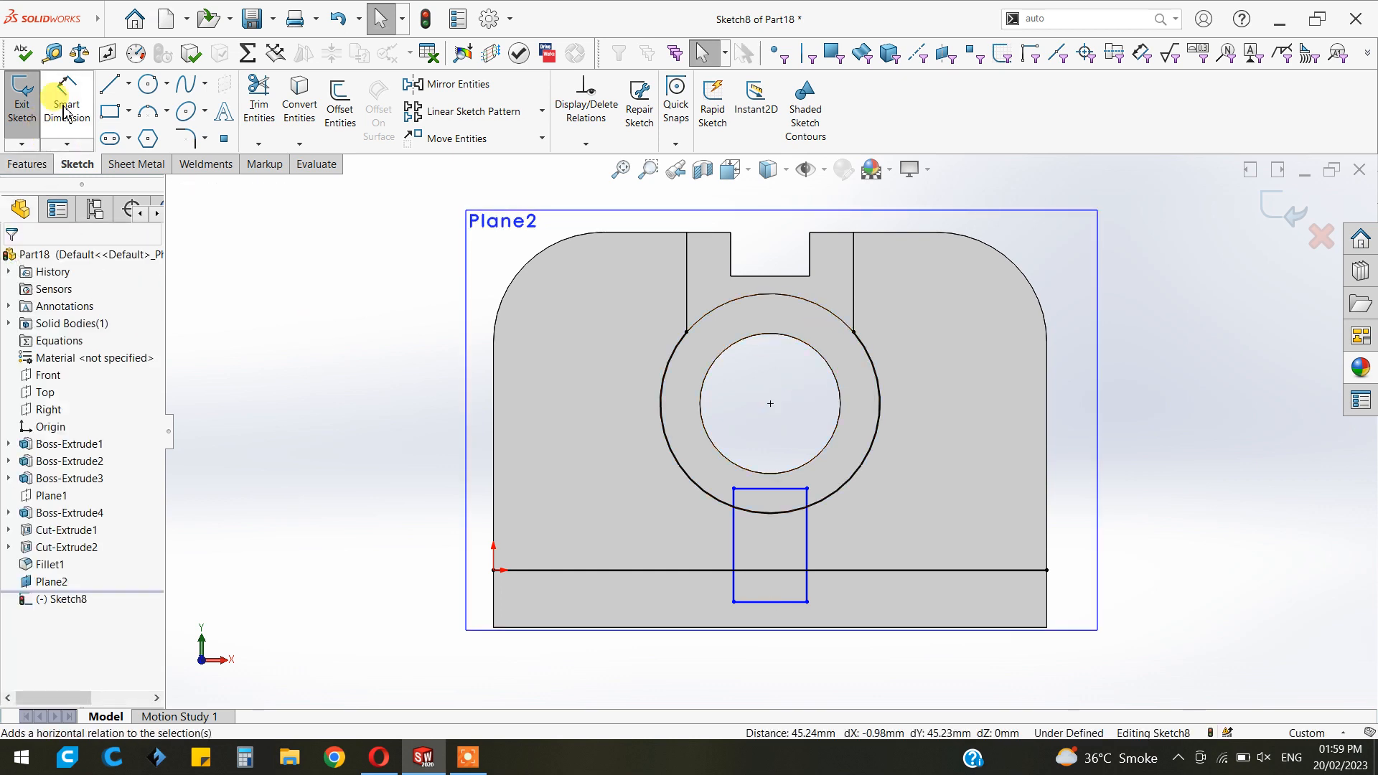
# Dimension the rectangle's width between its two vertical sides as 10 mm
pyautogui.click(67, 101)
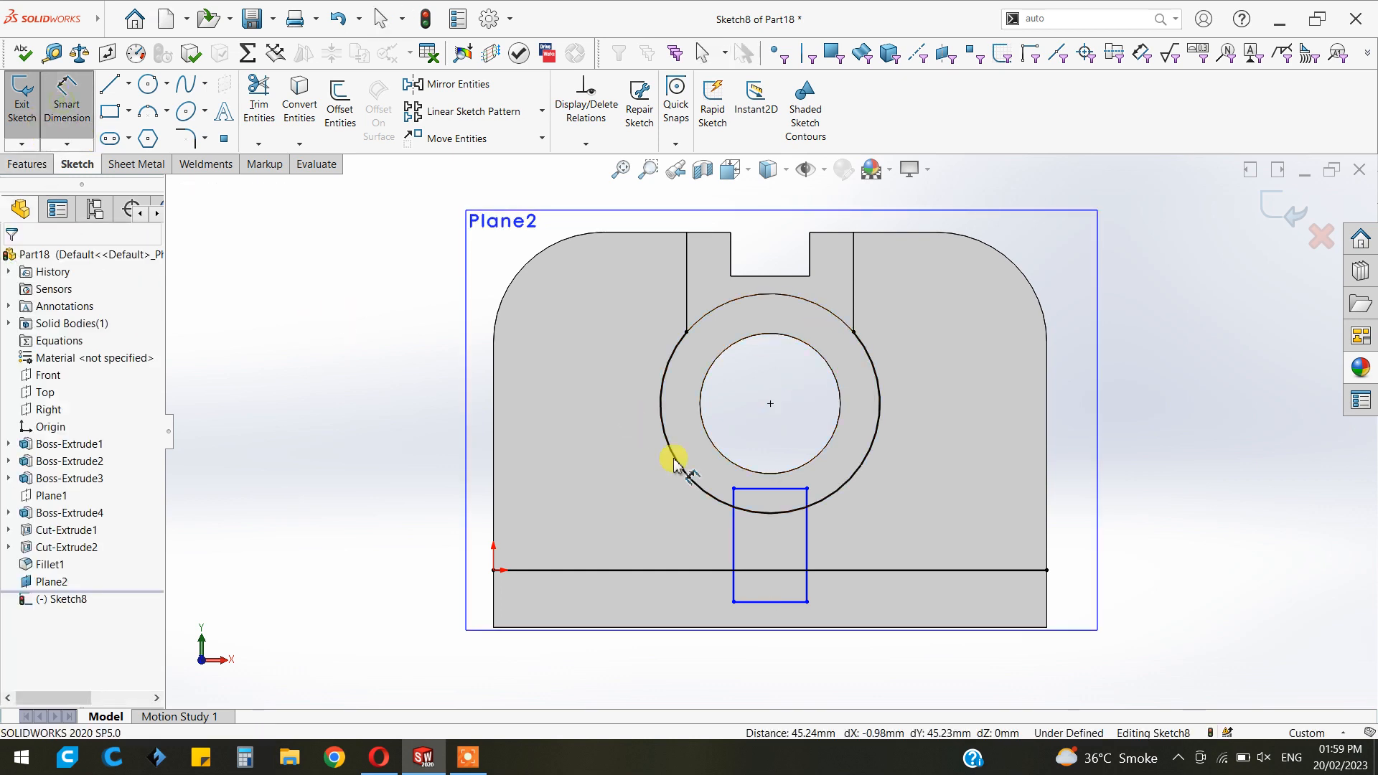
pyautogui.click(807, 550)
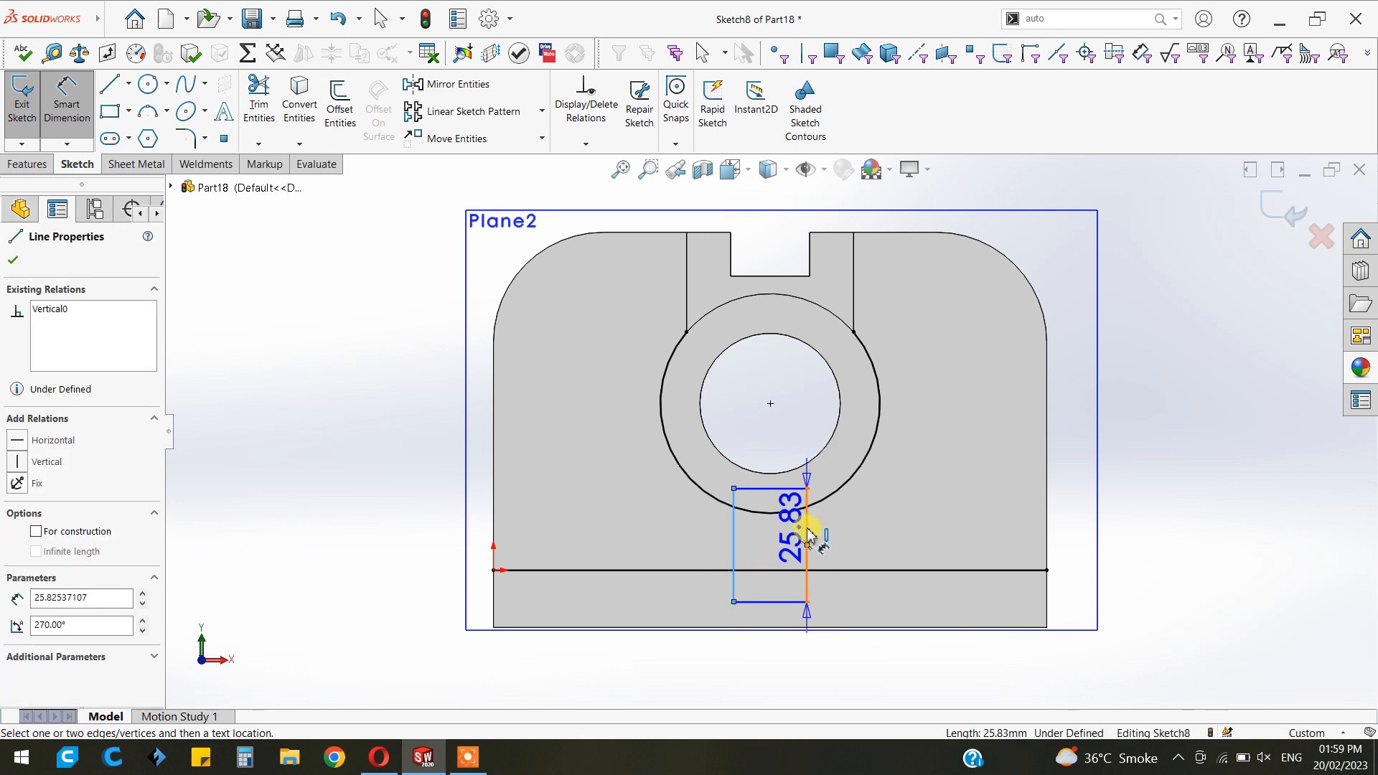
pyautogui.click(807, 531)
pyautogui.click(883, 544)
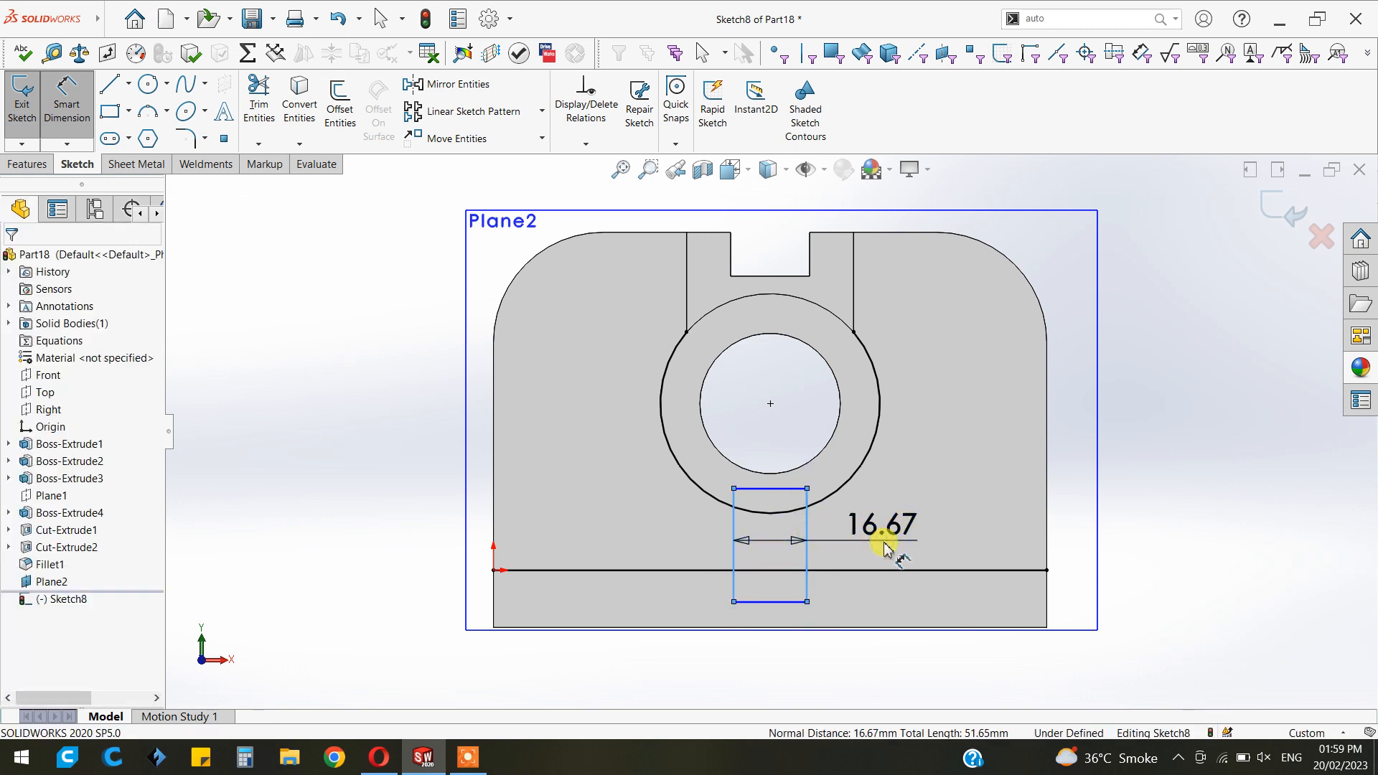
pyautogui.write('12')
pyautogui.press('Return')
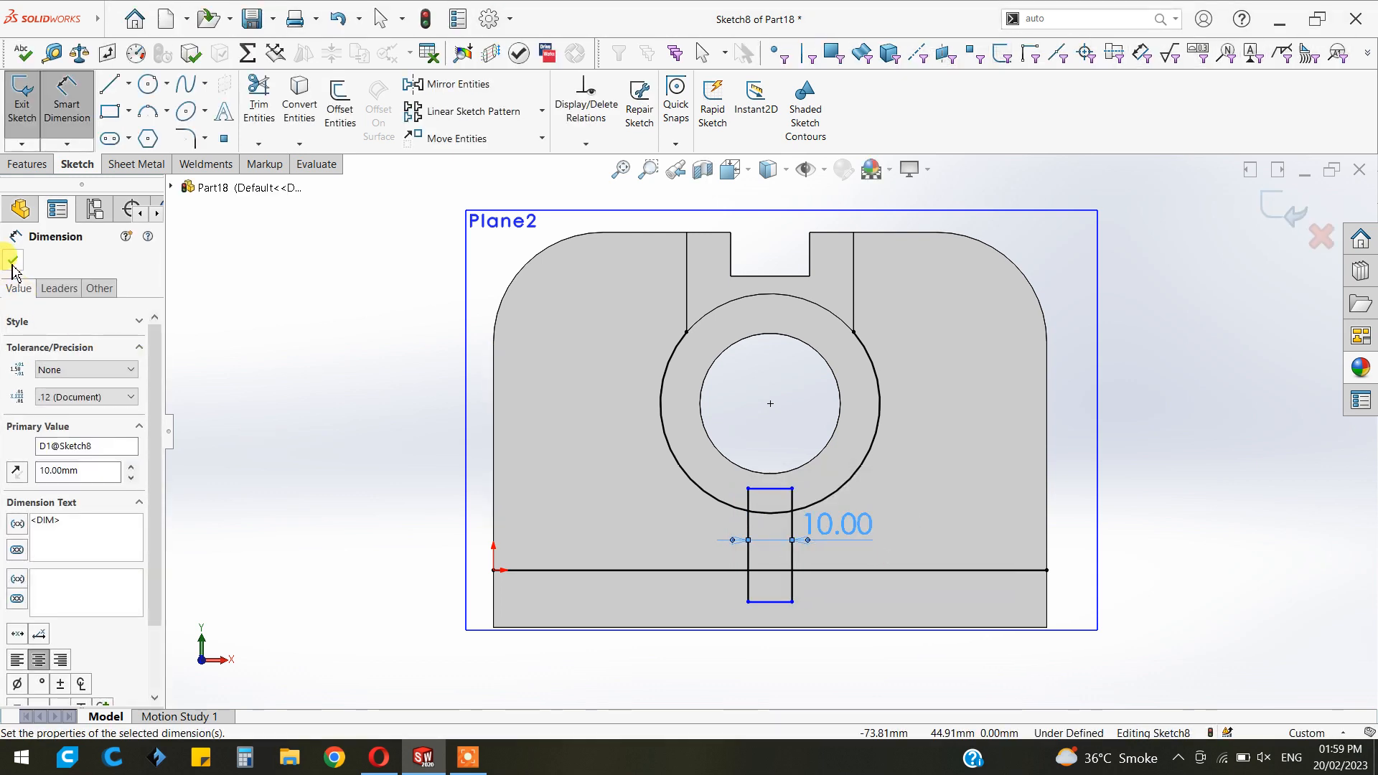
pyautogui.click(13, 262)
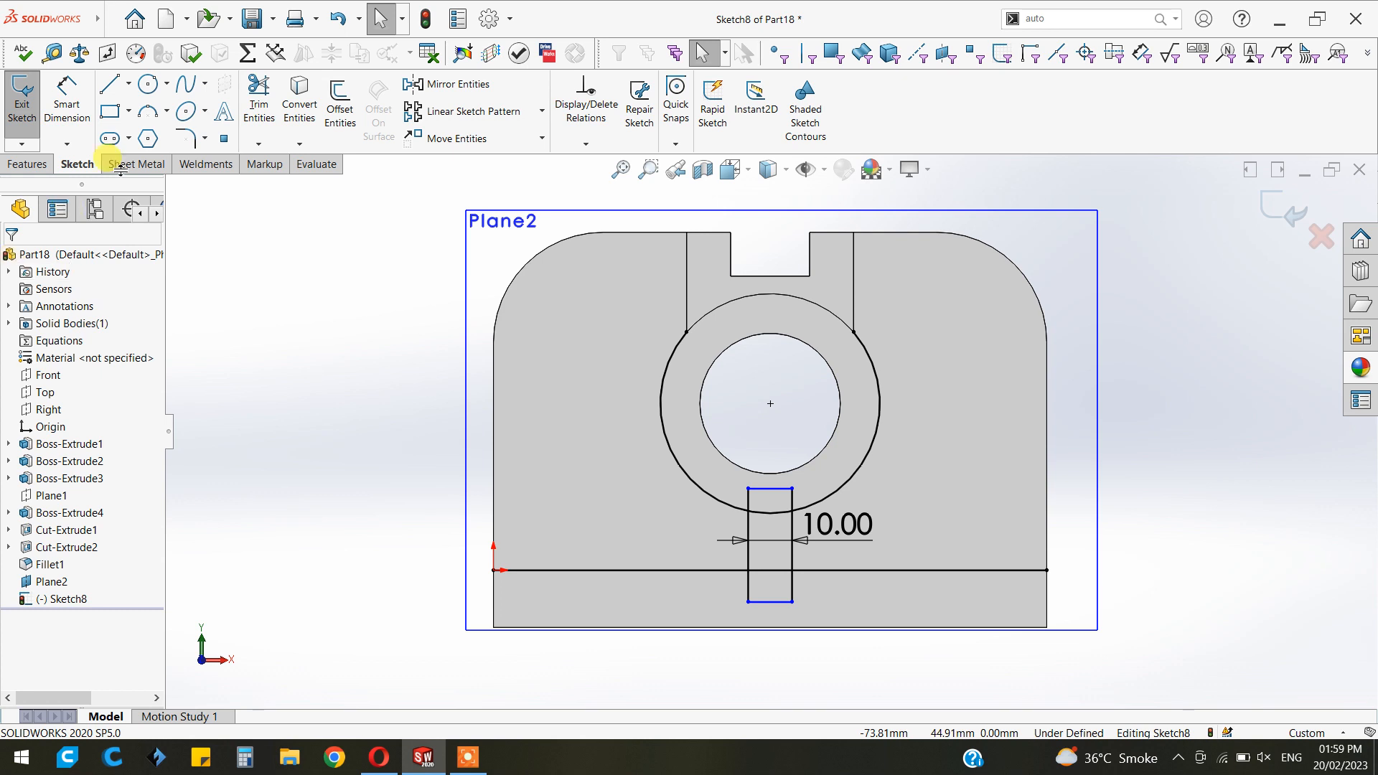
# Power-trim the sketch so only the closed rib profile between the boss circle and the base's upper edge remains
pyautogui.click(277, 105)
pyautogui.moveTo(600, 477); pyautogui.dragTo(908, 431)
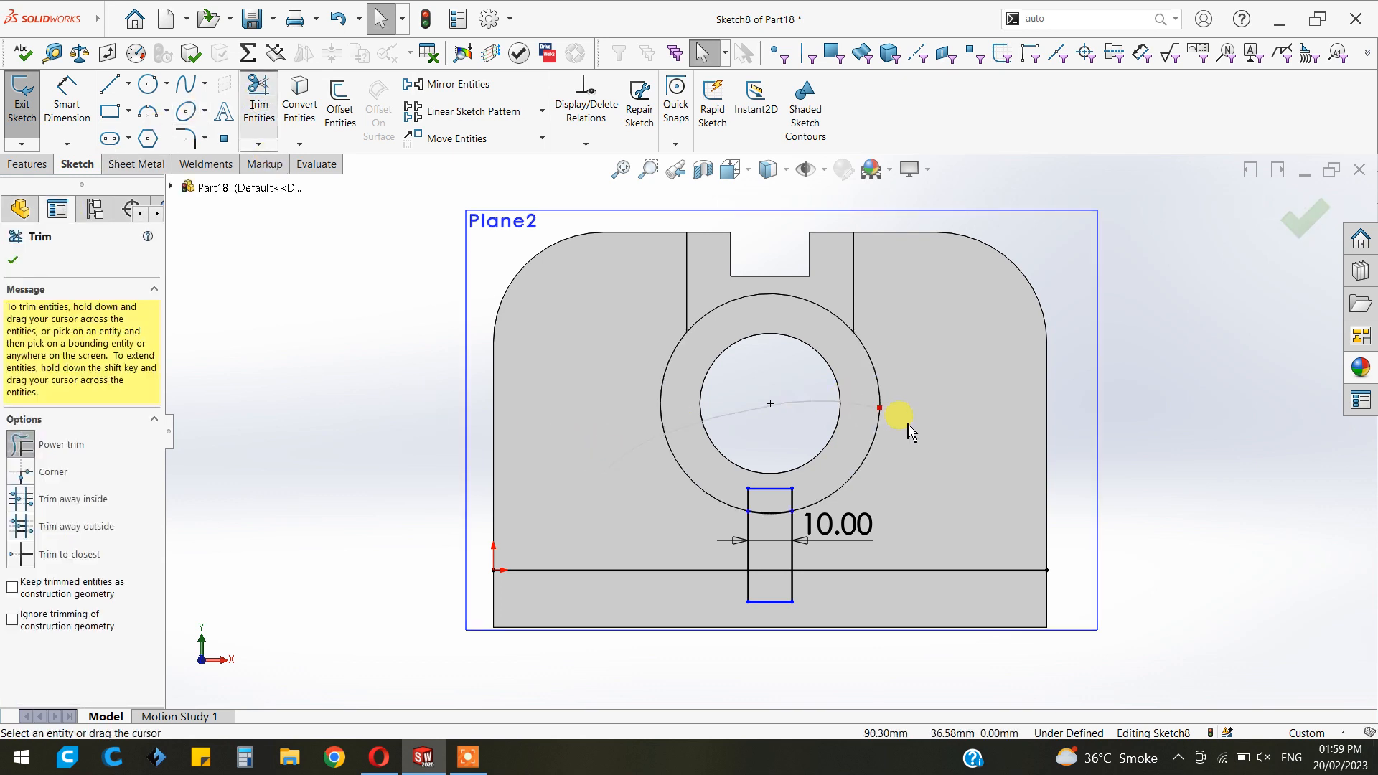
pyautogui.moveTo(835, 497)
pyautogui.mouseDown()
pyautogui.moveTo(765, 492)
pyautogui.moveTo(678, 571)
pyautogui.moveTo(801, 581)
pyautogui.moveTo(858, 567)
pyautogui.mouseUp()
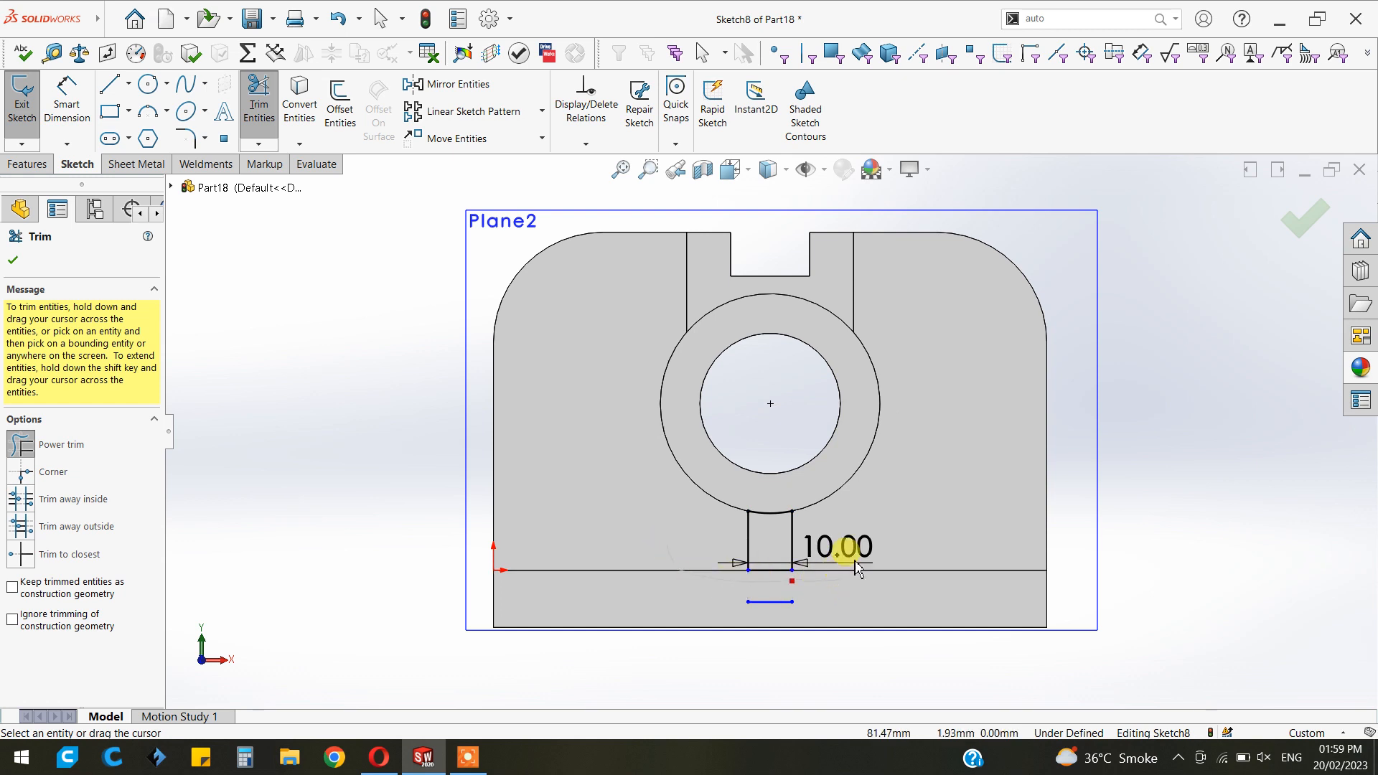
pyautogui.scroll(3, 515, 542)
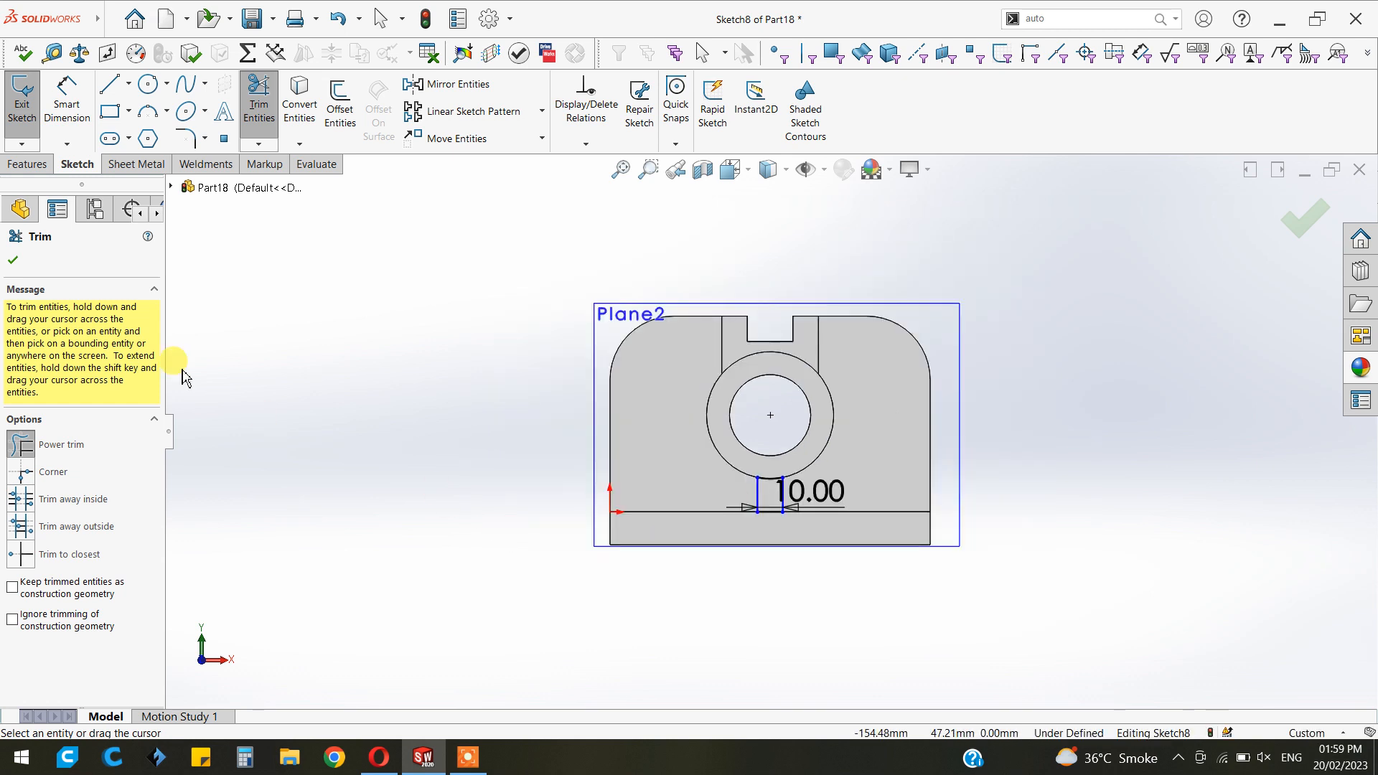
pyautogui.click(14, 260)
# Extrude the rib profile with Up To Surface, ending at the upright wall's front face
pyautogui.click(20, 165)
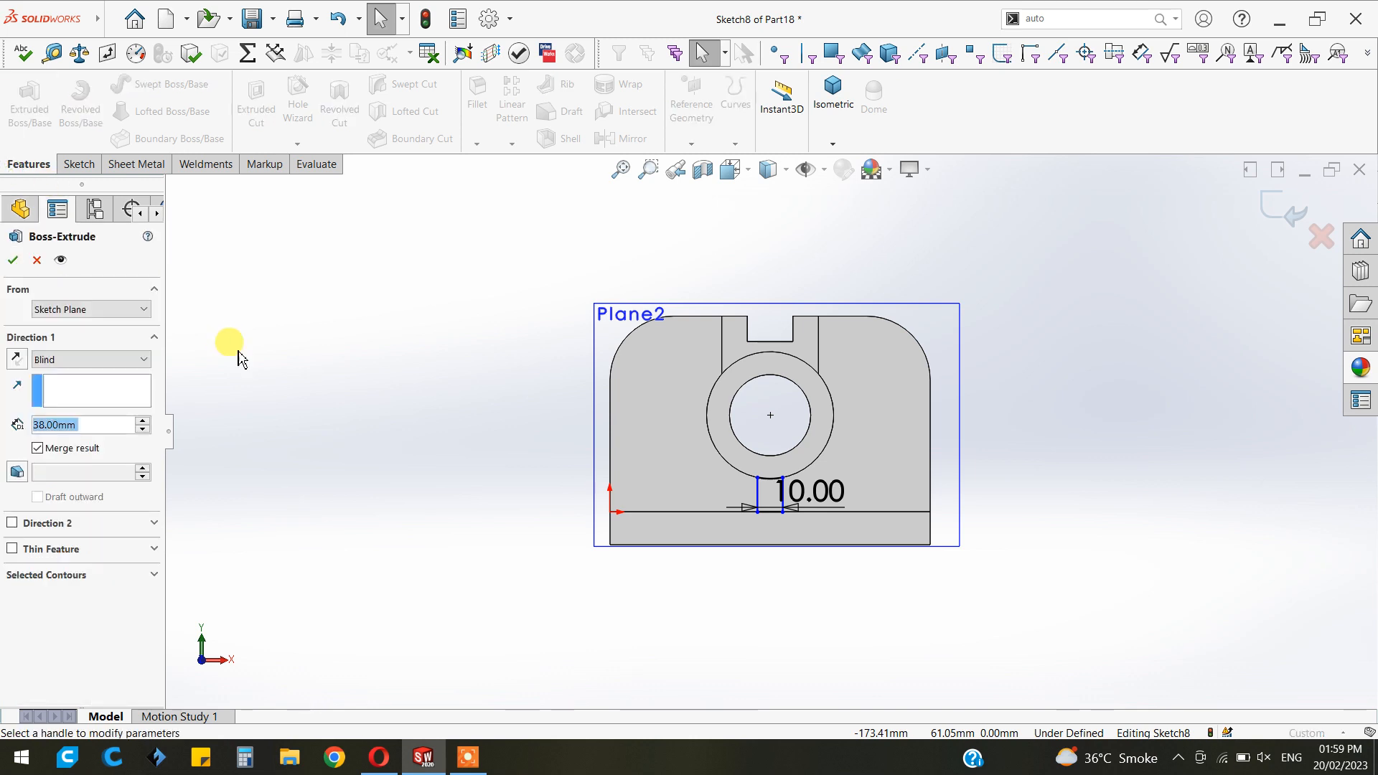
pyautogui.click(87, 359)
pyautogui.click(97, 404)
pyautogui.click(90, 358)
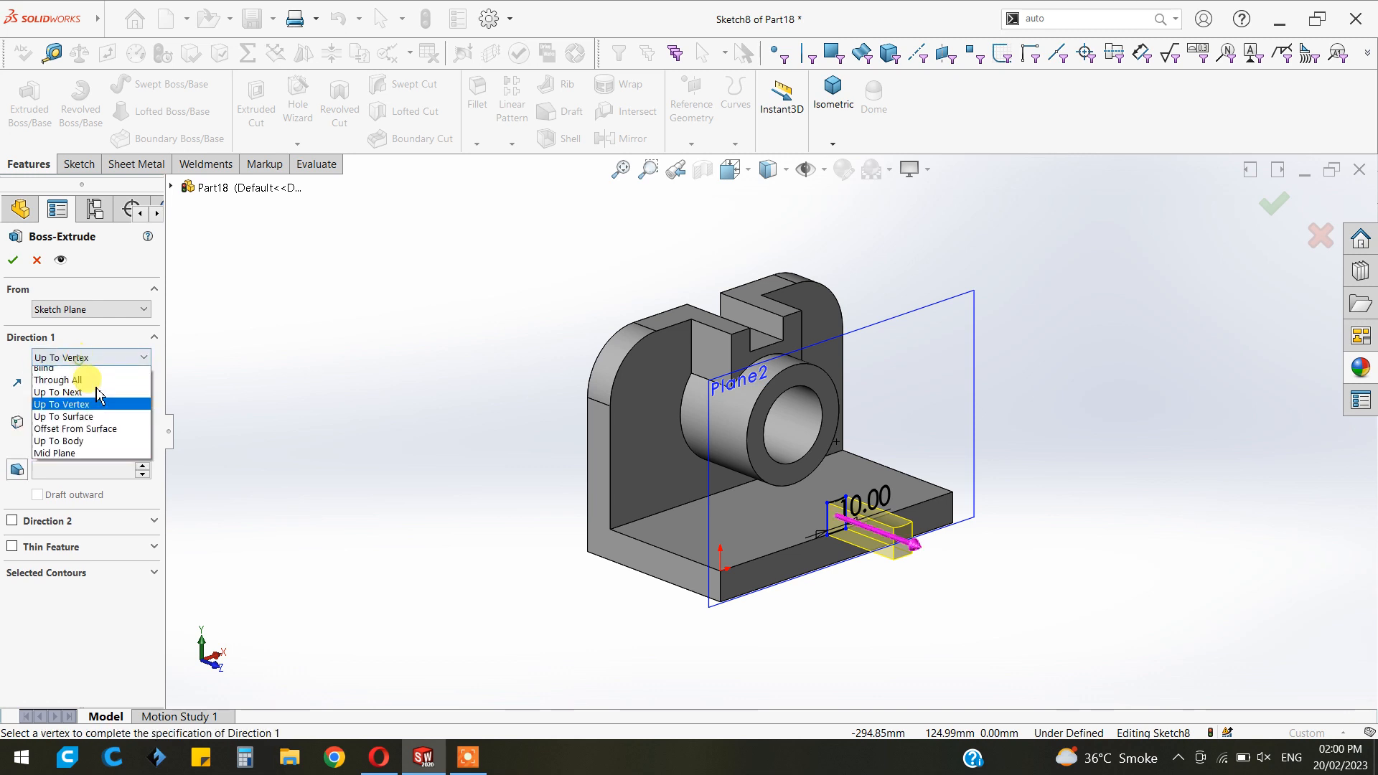
pyautogui.click(63, 416)
pyautogui.click(675, 489)
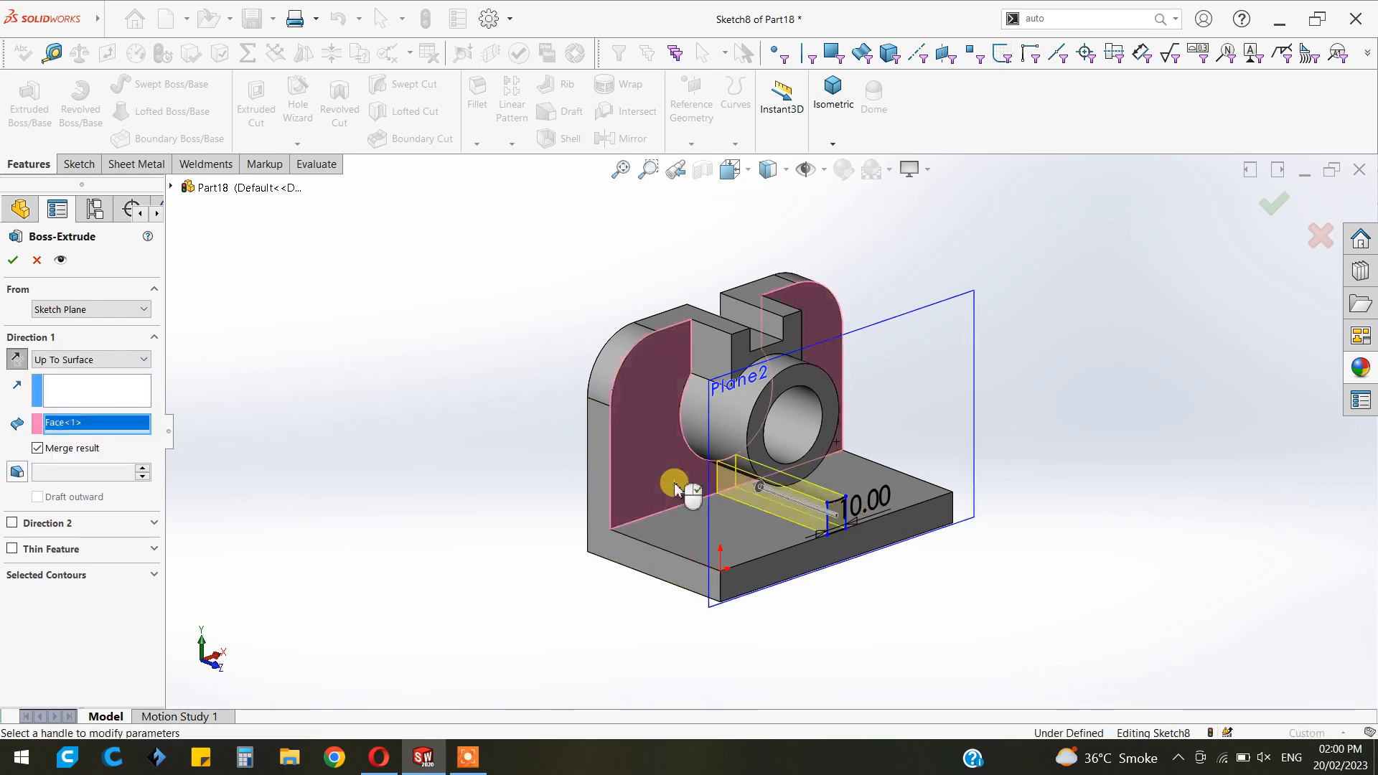
pyautogui.click(13, 260)
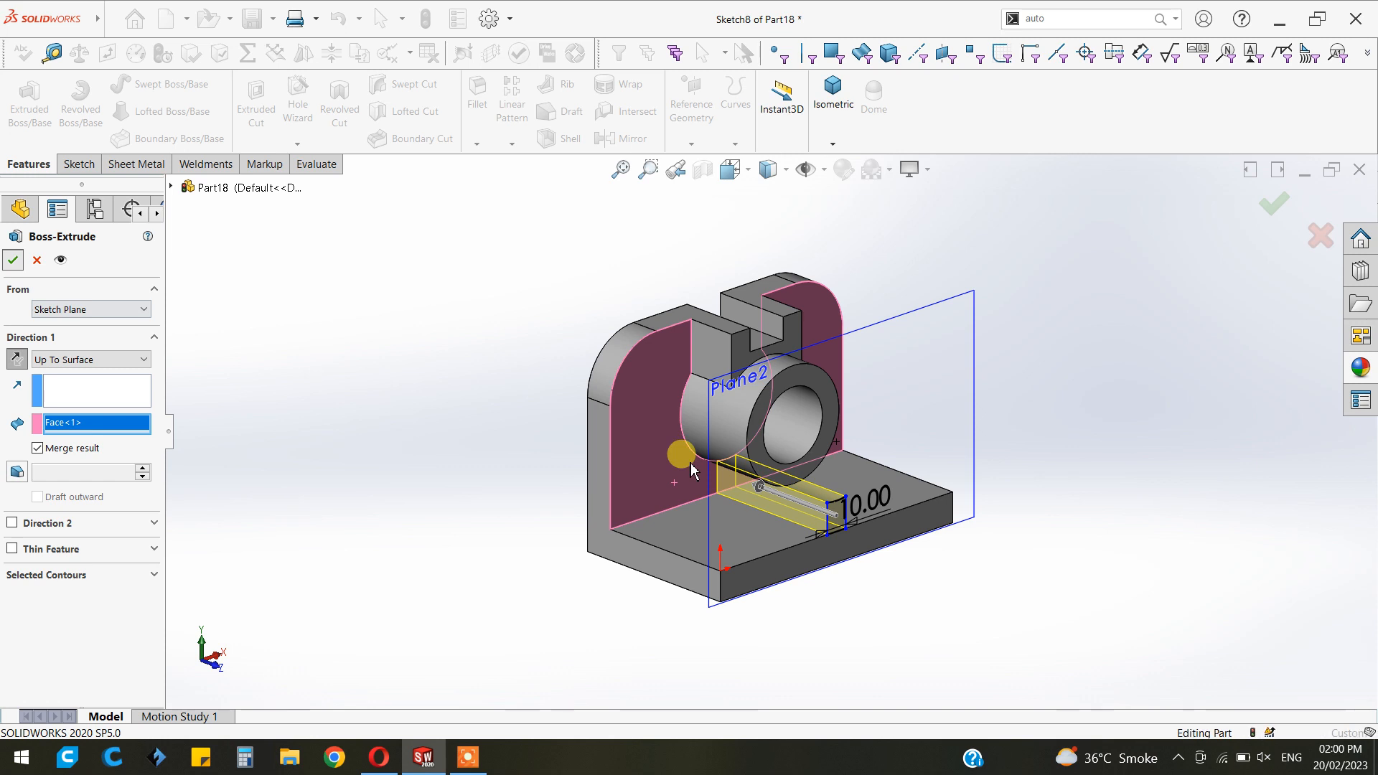
pyautogui.moveTo(993, 514)
pyautogui.mouseDown(button='middle')
pyautogui.moveTo(1043, 514)
pyautogui.moveTo(987, 511)
pyautogui.mouseUp(button='middle')
pyautogui.scroll(-5, 969, 506)
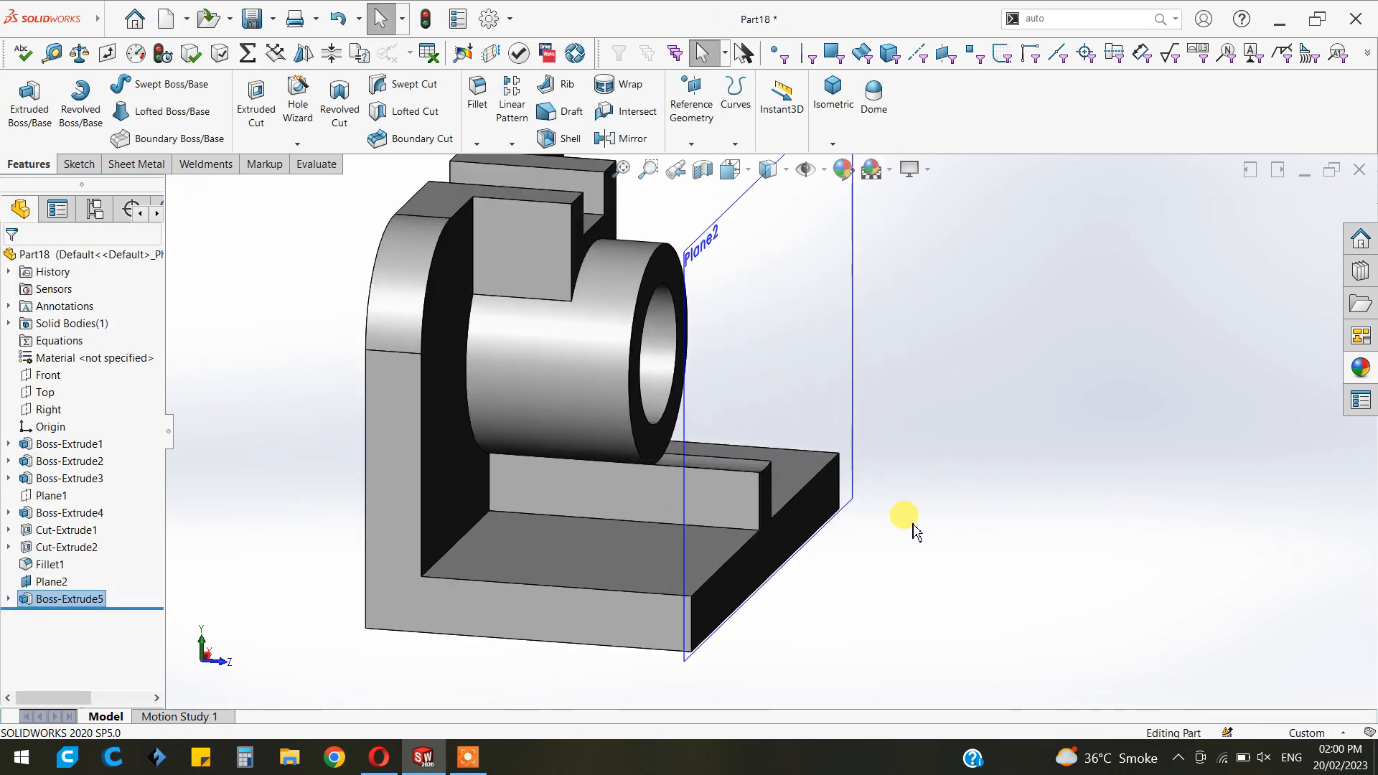
pyautogui.click(52, 409)
pyautogui.moveTo(1101, 446); pyautogui.dragTo(1075, 470, button='middle')
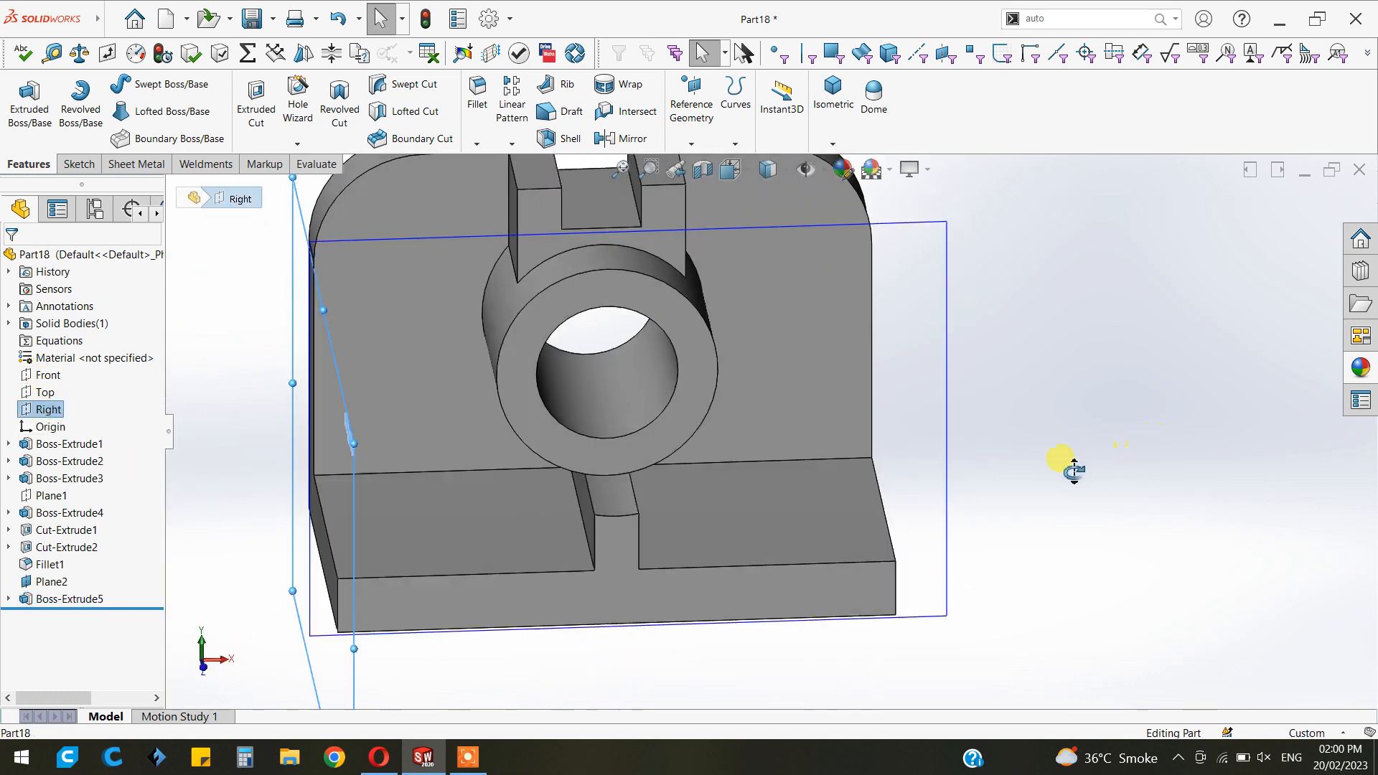
pyautogui.scroll(1, 1053, 463)
pyautogui.click(1062, 394)
# Create a reference plane midway between the two side faces of the rib
pyautogui.click(674, 129)
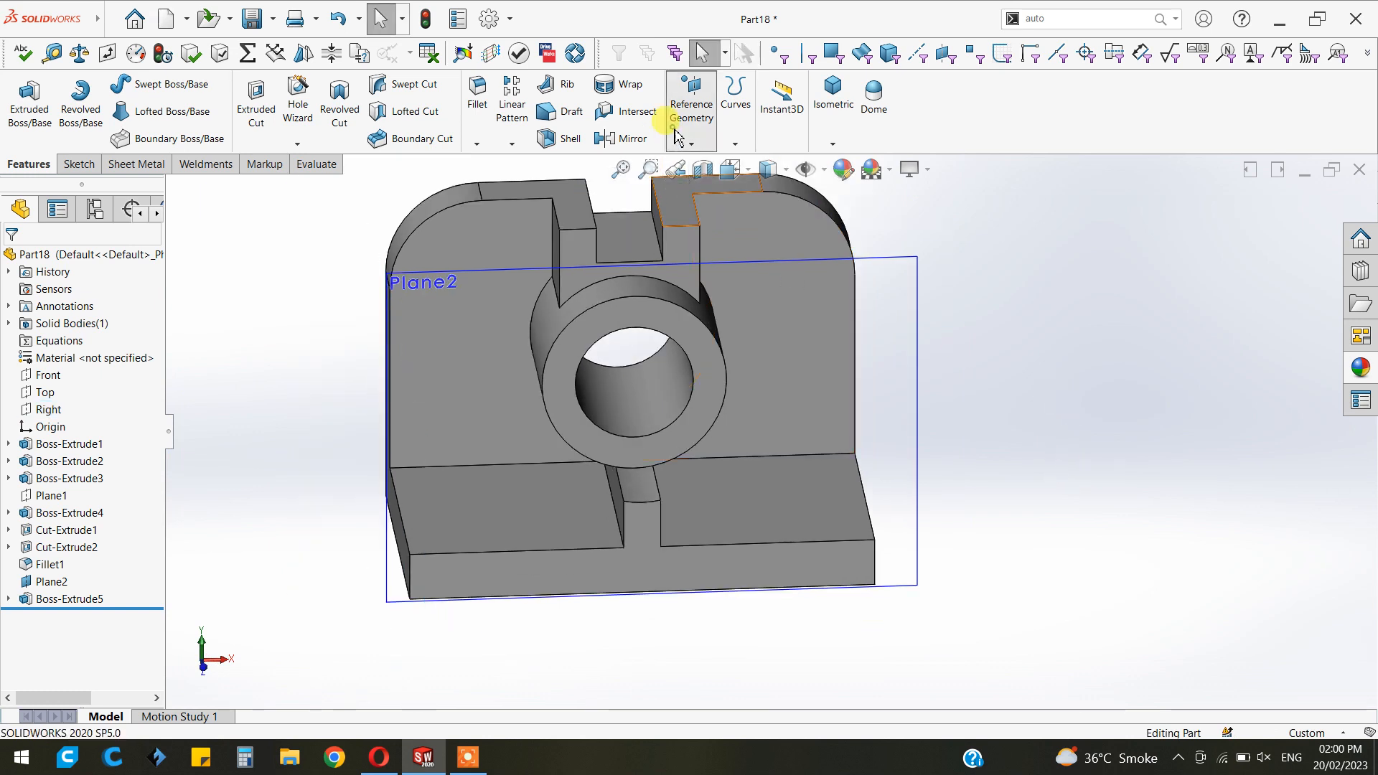
pyautogui.click(684, 162)
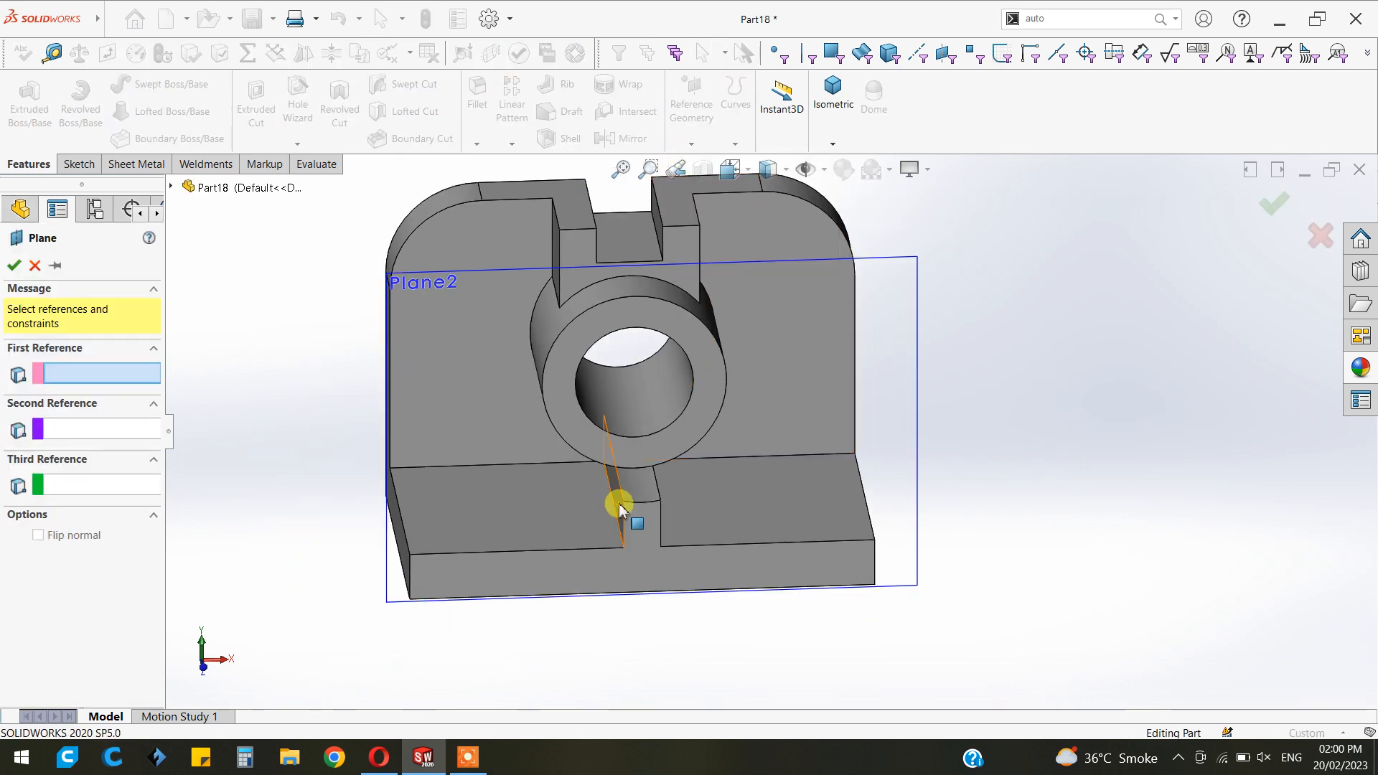
pyautogui.click(617, 503)
pyautogui.moveTo(702, 517); pyautogui.dragTo(657, 505, button='middle')
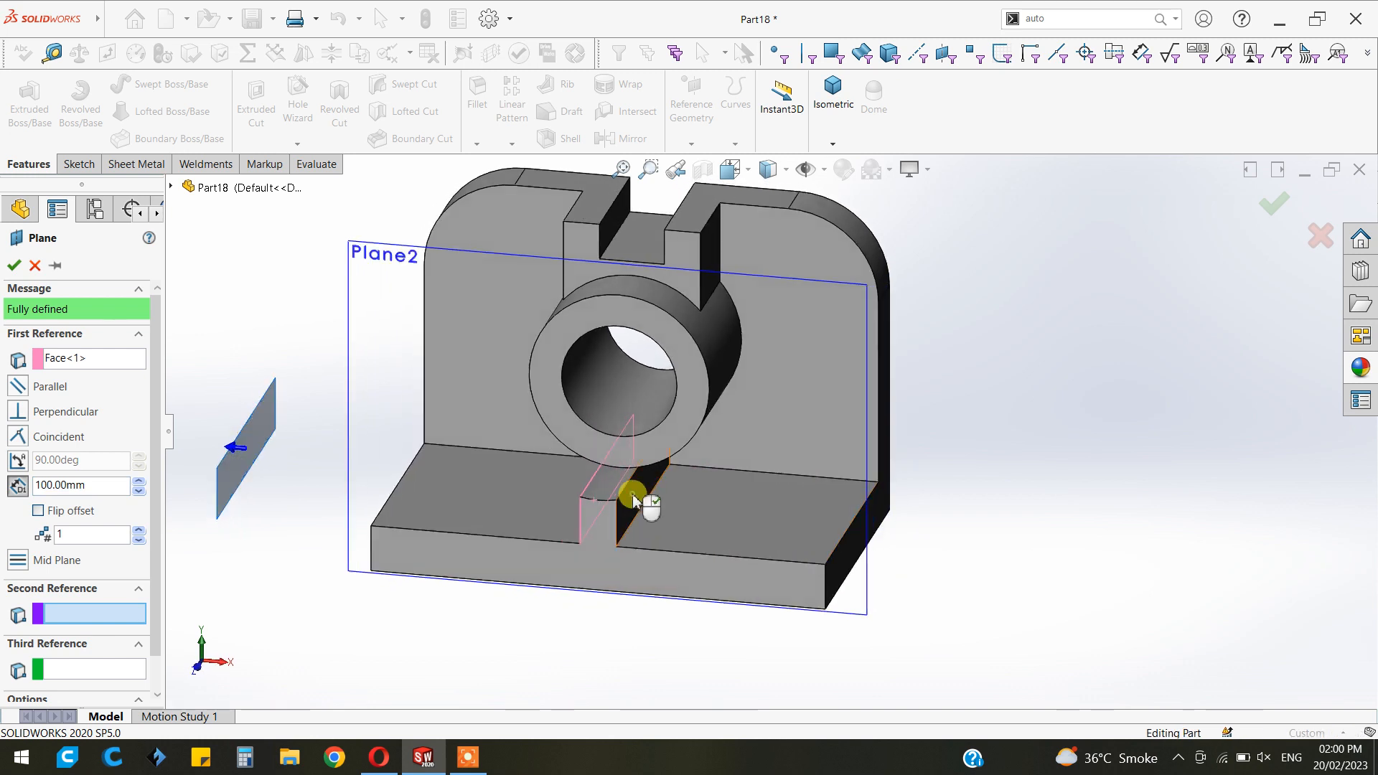
pyautogui.click(630, 492)
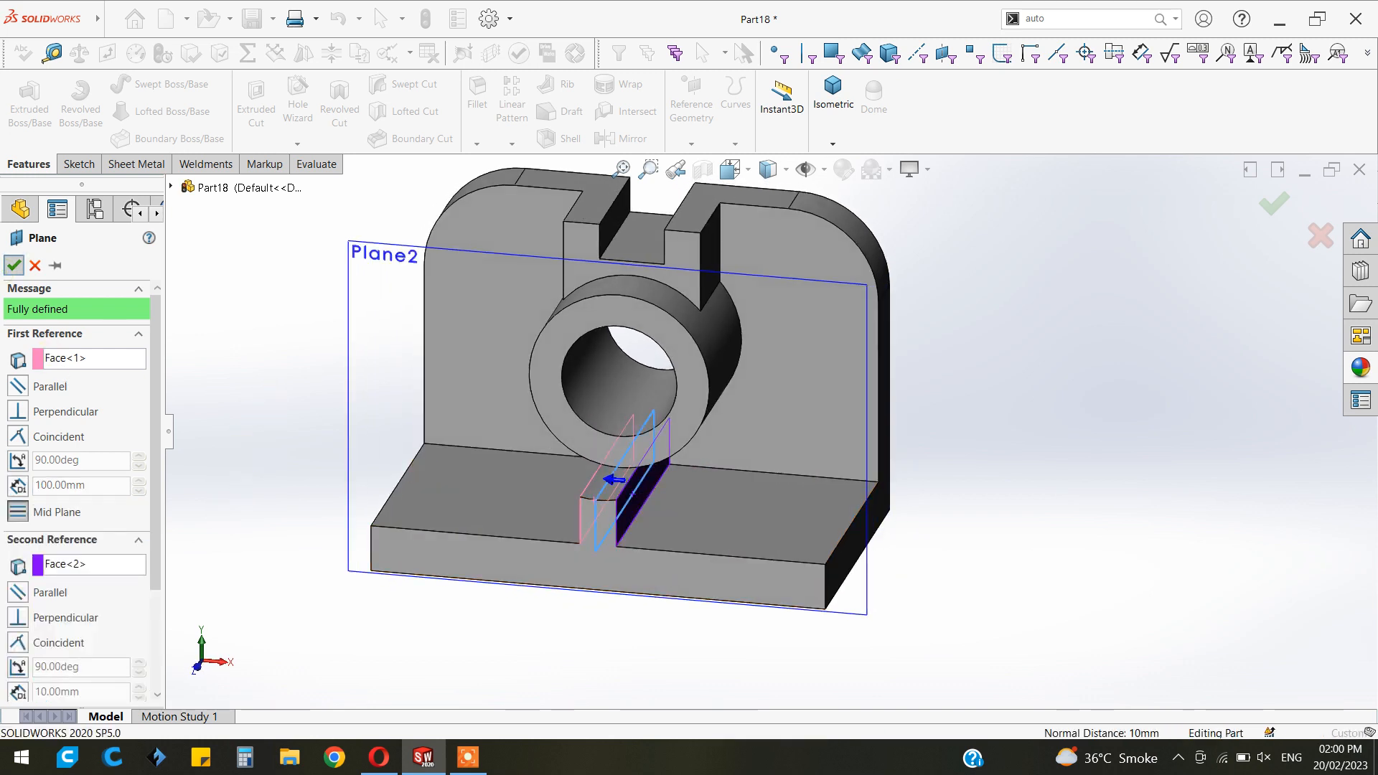
pyautogui.click(13, 265)
# On the rib's mid-plane, sketch a closed four-line profile sloping from the boss's lower front corner to the base's front edge, rising about 17.6 mm, and returning
pyautogui.hotkey('ctrl', '8')
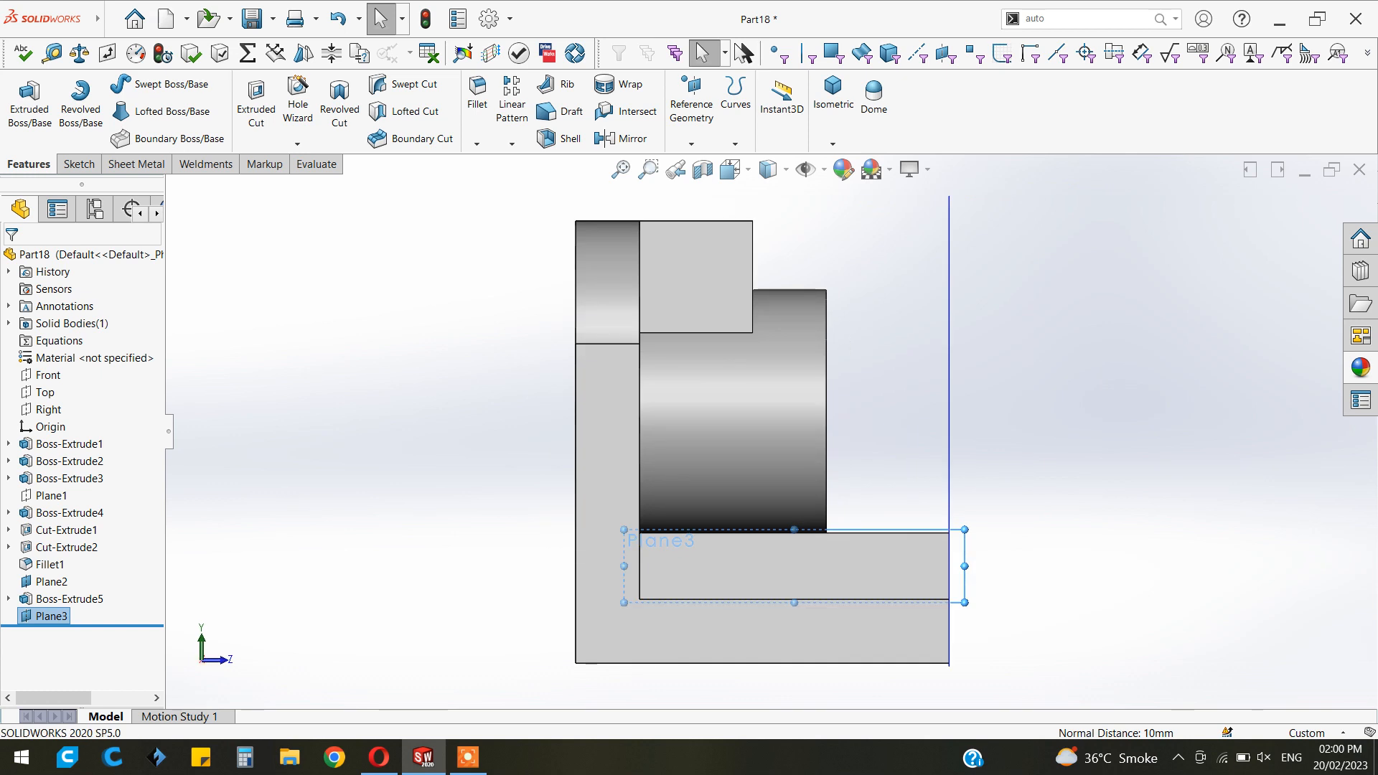
pyautogui.scroll(-5, 806, 579)
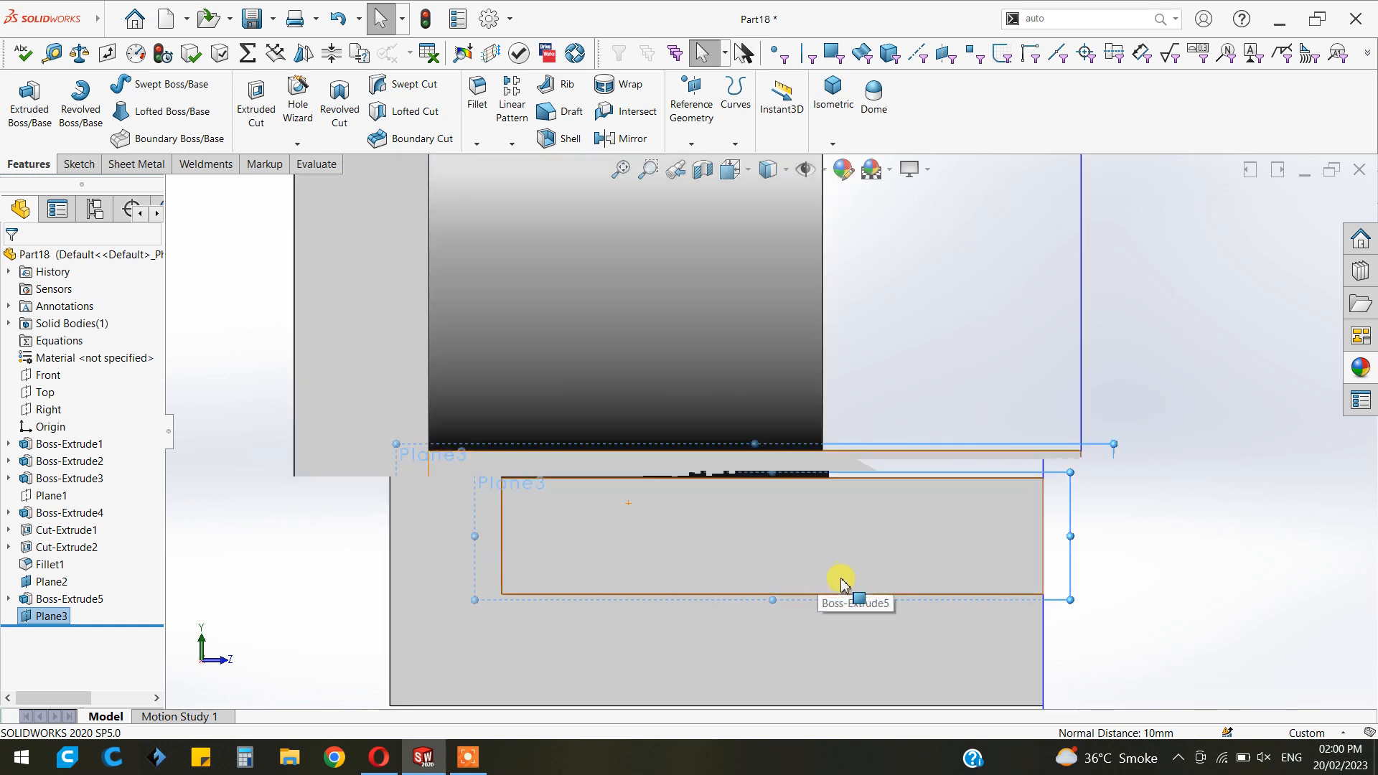
pyautogui.click(80, 165)
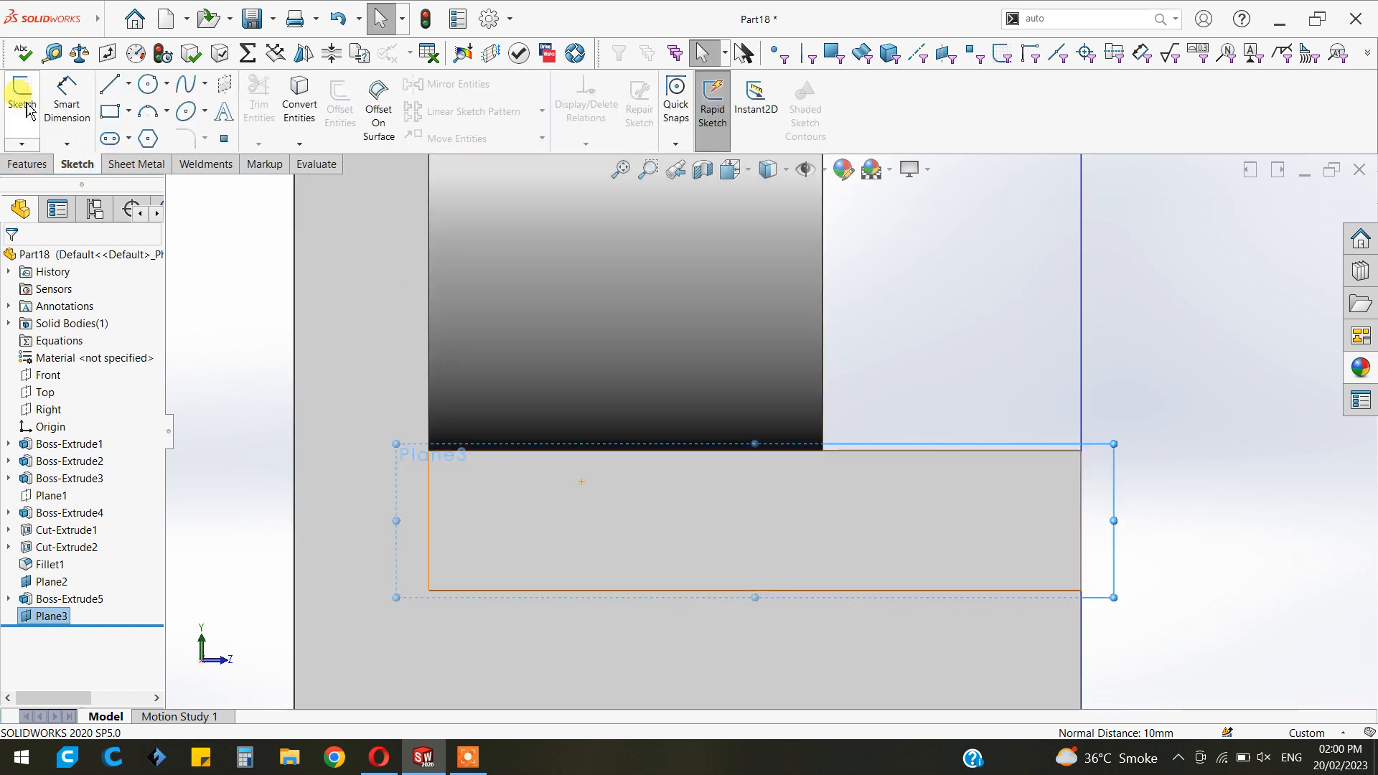
pyautogui.click(25, 106)
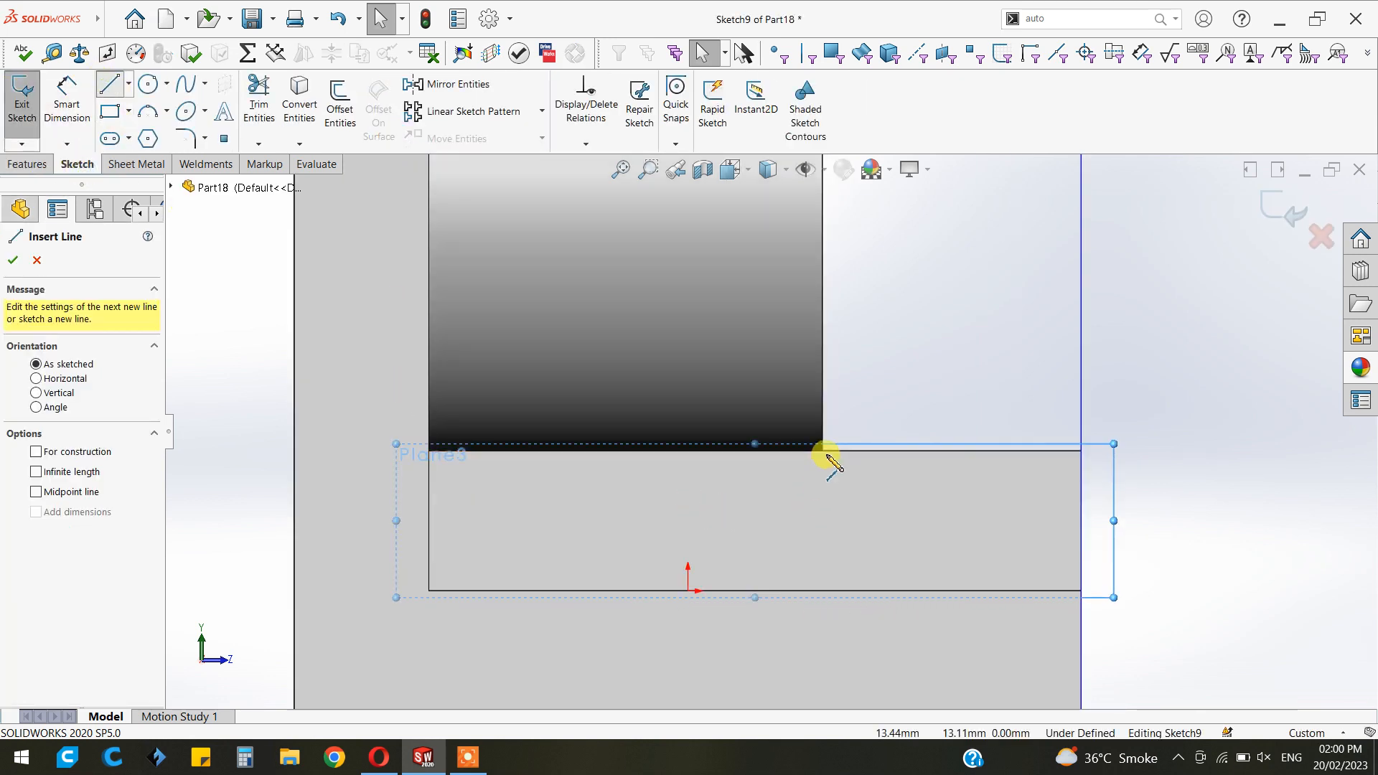
pyautogui.click(1077, 596)
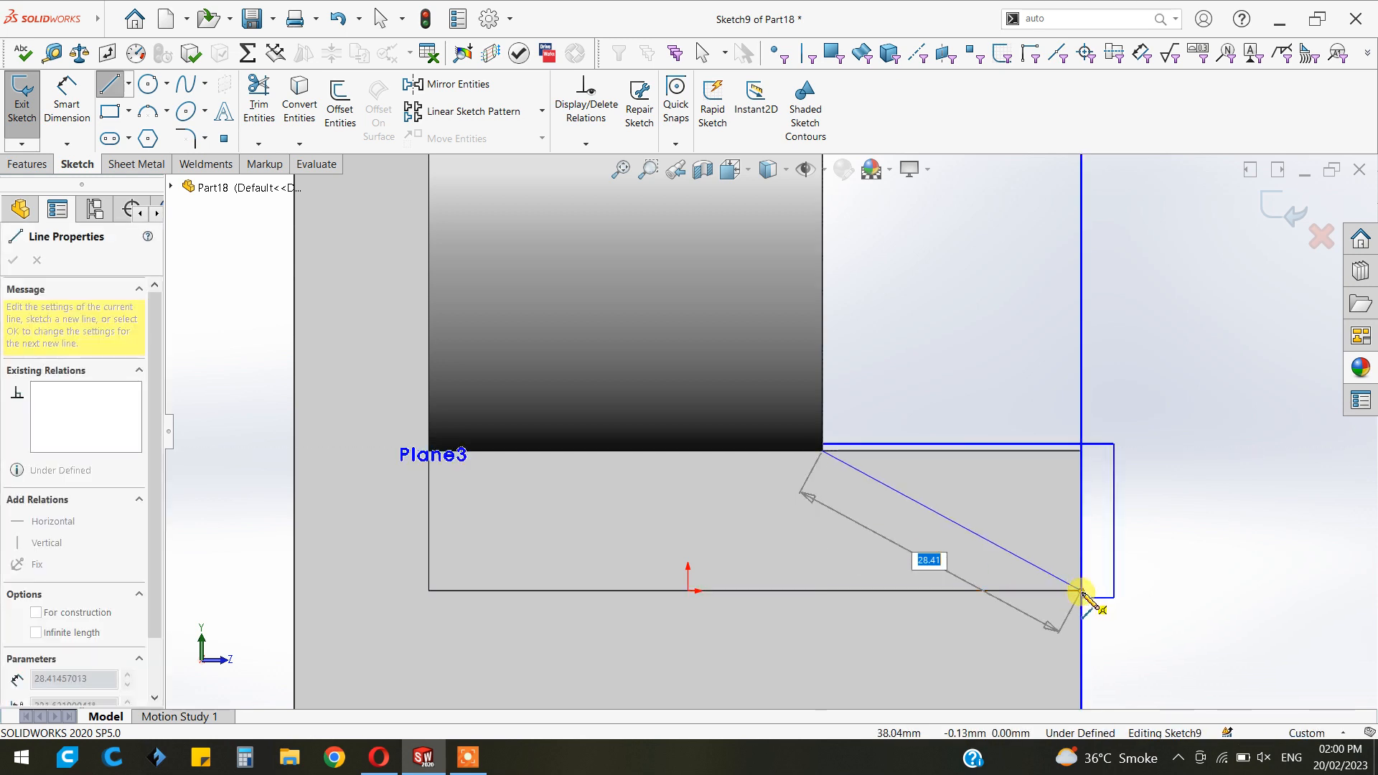
pyautogui.click(1081, 590)
pyautogui.click(1082, 408)
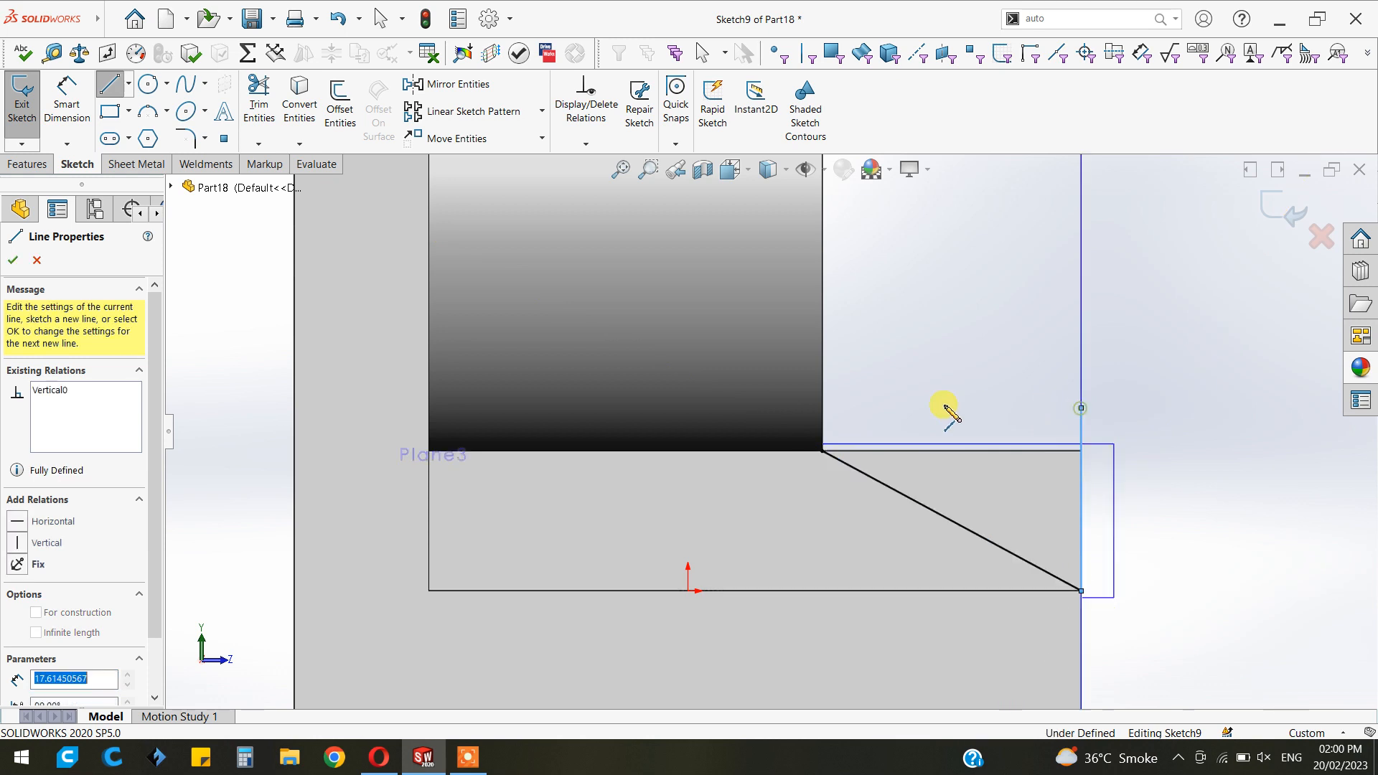
pyautogui.click(824, 409)
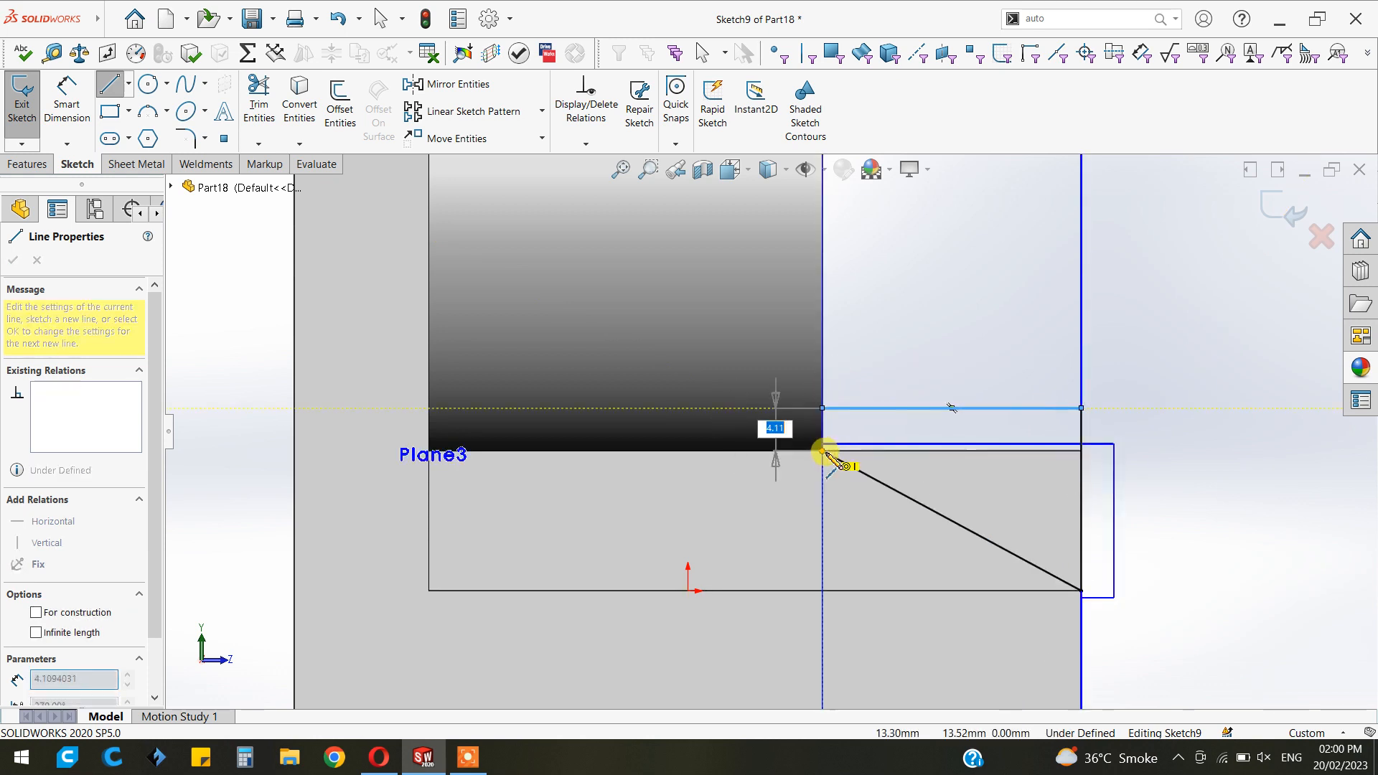
pyautogui.click(823, 451)
pyautogui.rightClick(1131, 359)
pyautogui.click(1156, 356)
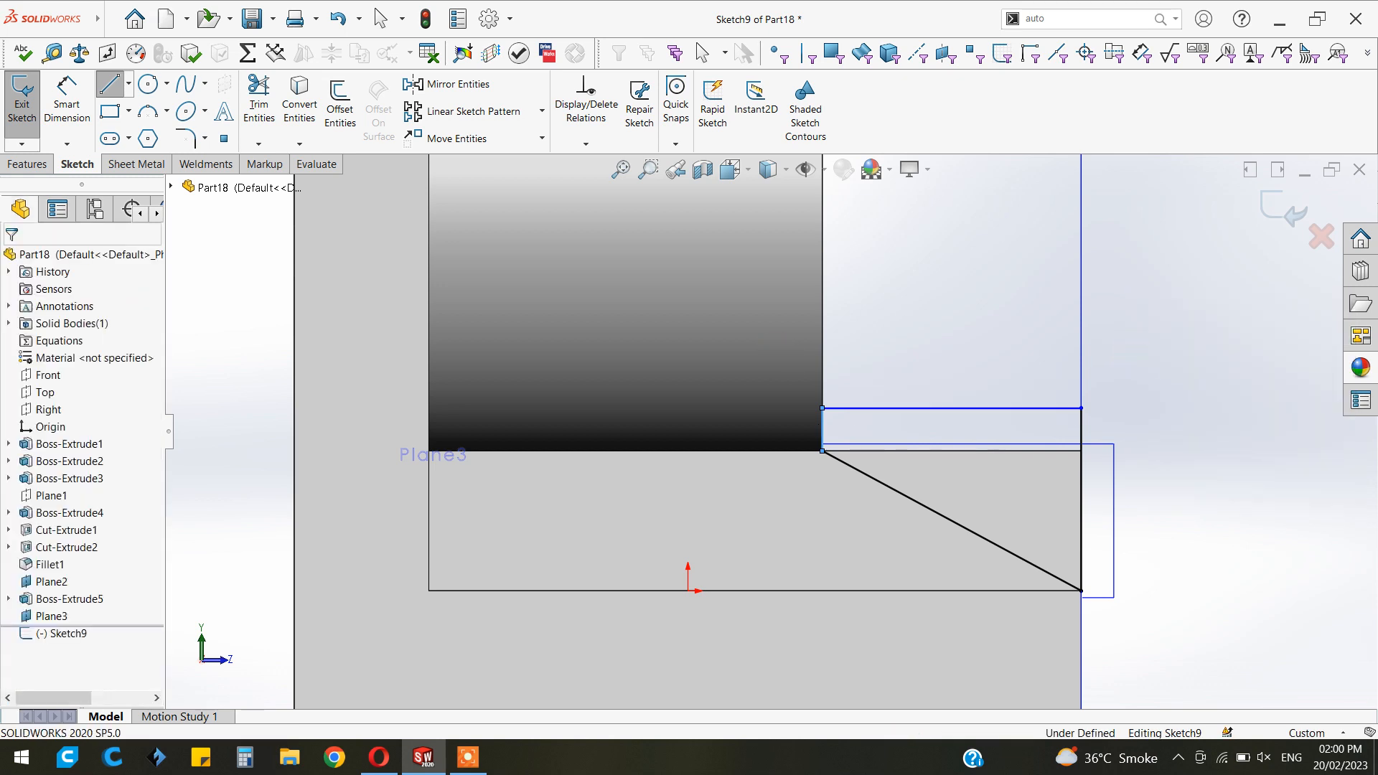
# Cut the sloped profile through the rib with a Mid Plane extruded cut of 38 mm
pyautogui.click(27, 164)
pyautogui.click(276, 111)
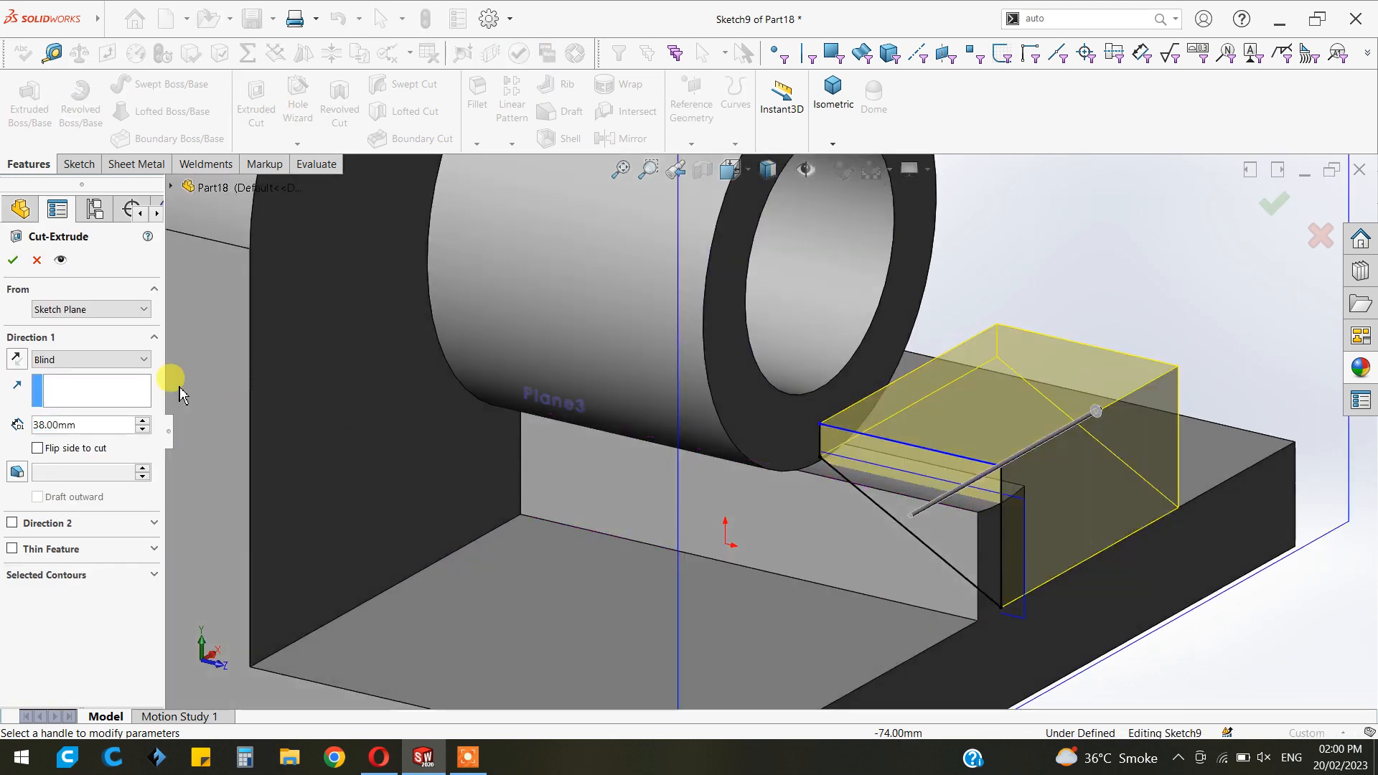
pyautogui.click(91, 359)
pyautogui.click(97, 477)
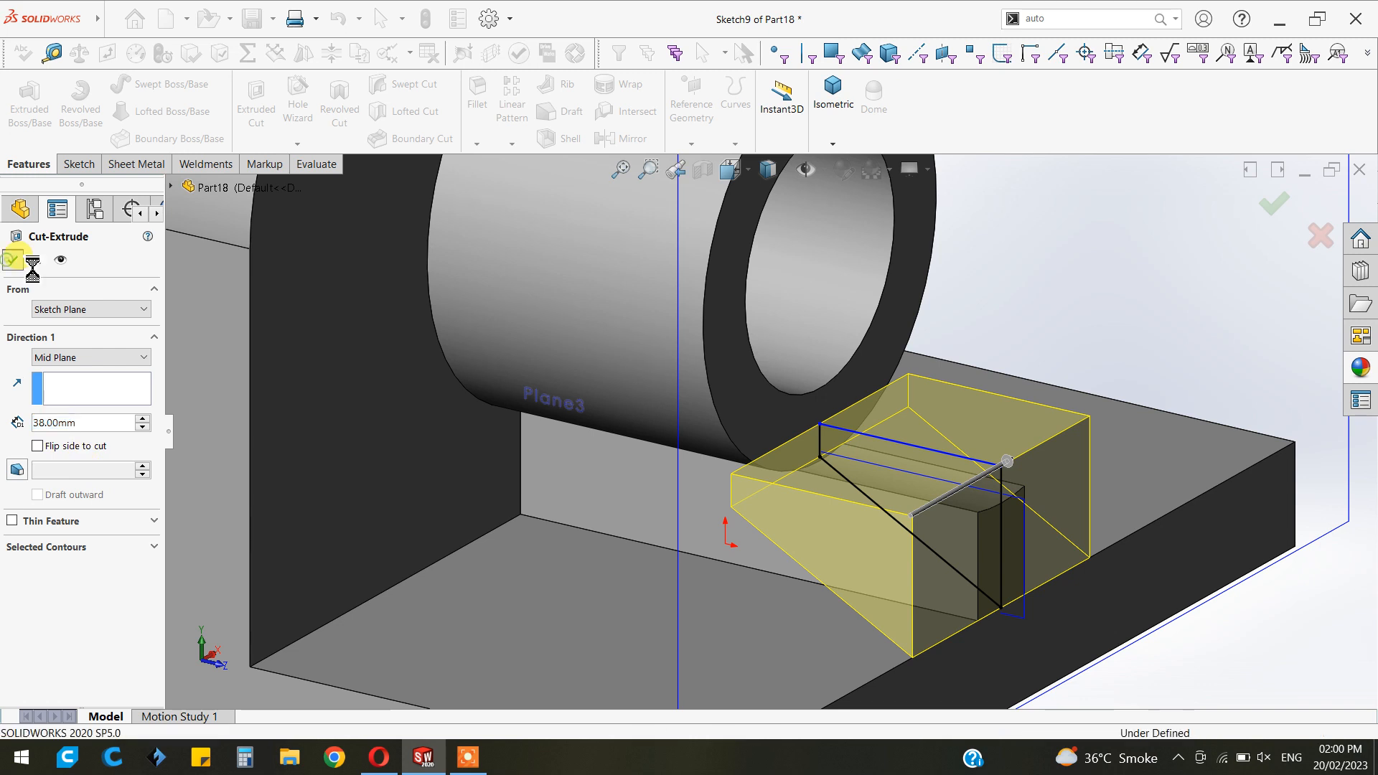
pyautogui.click(13, 259)
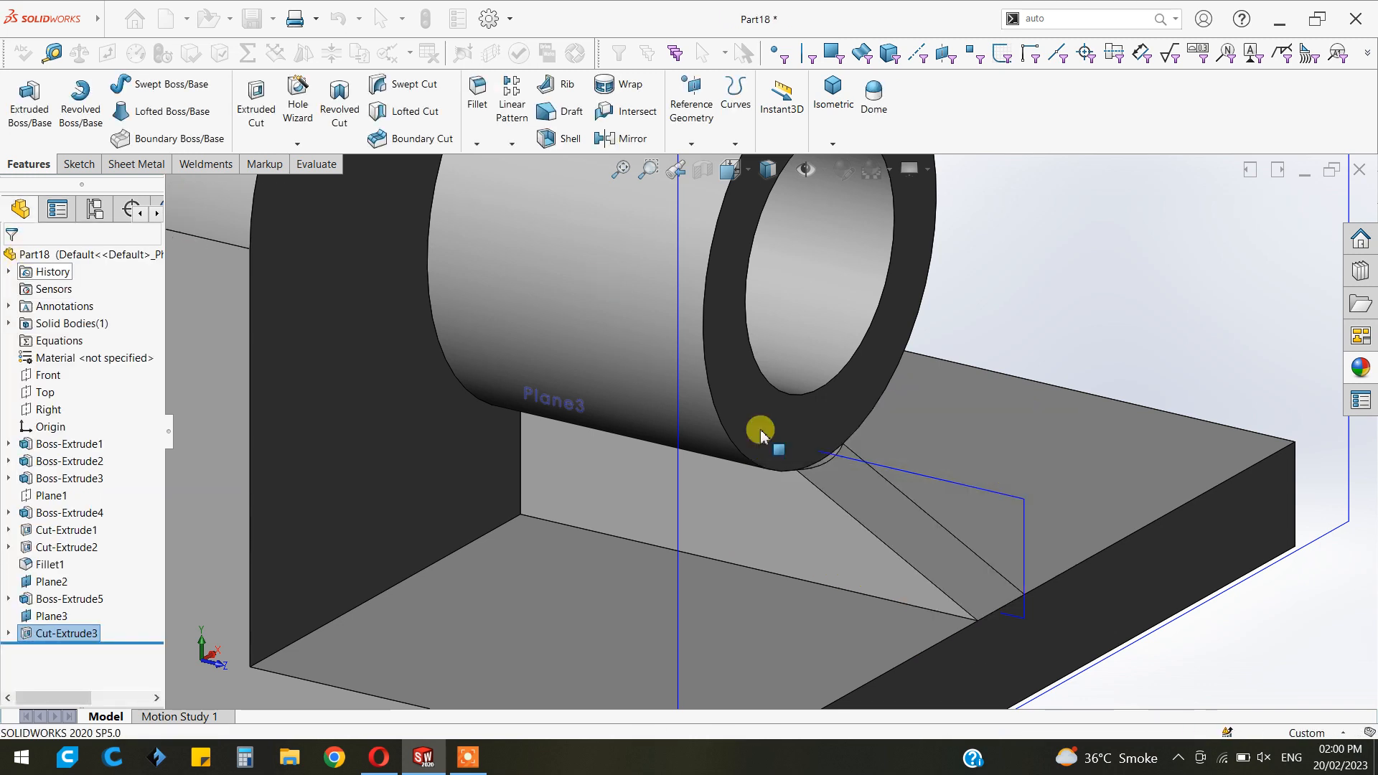
pyautogui.scroll(-3, 850, 523)
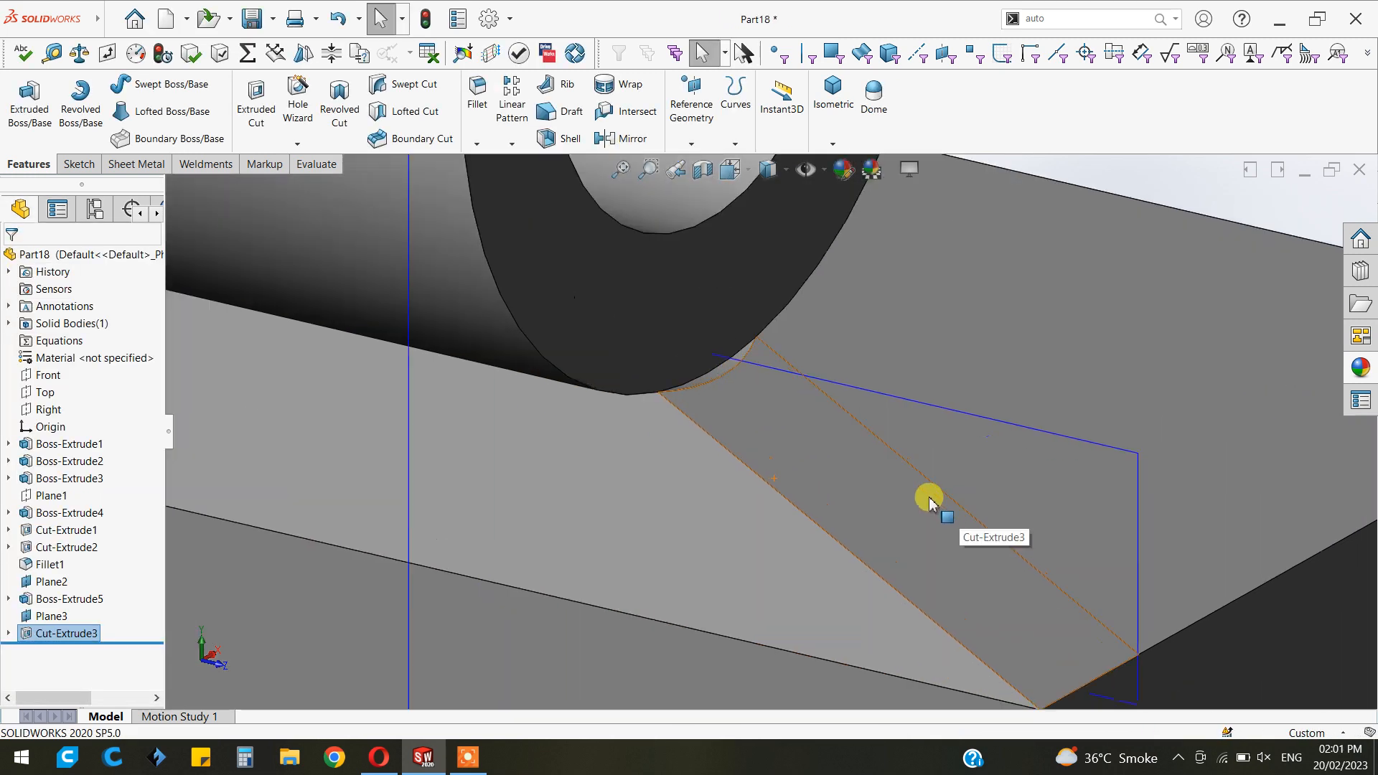
# Hide the two reference planes still displayed around the rib and boss
pyautogui.scroll(-2, 683, 338)
pyautogui.moveTo(652, 375); pyautogui.dragTo(772, 381, button='middle')
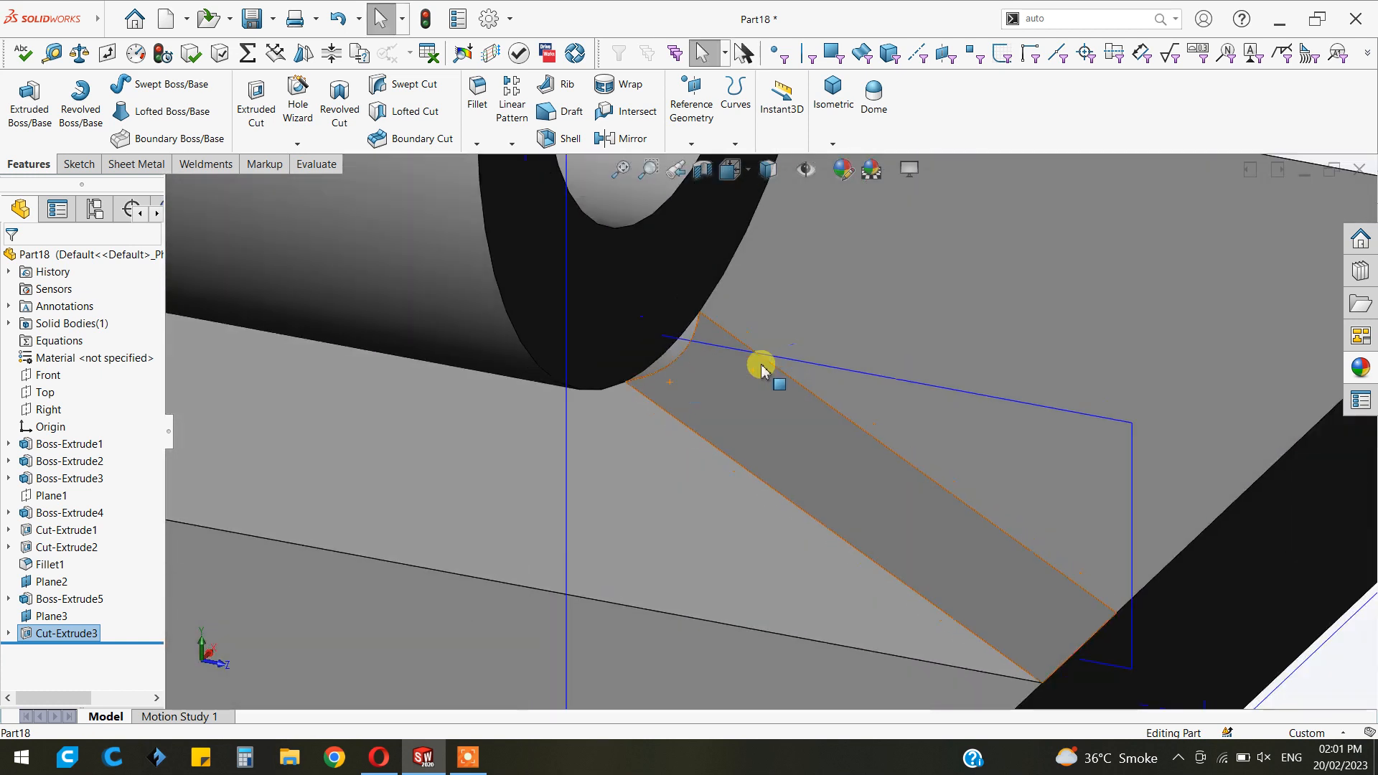
pyautogui.click(1002, 406)
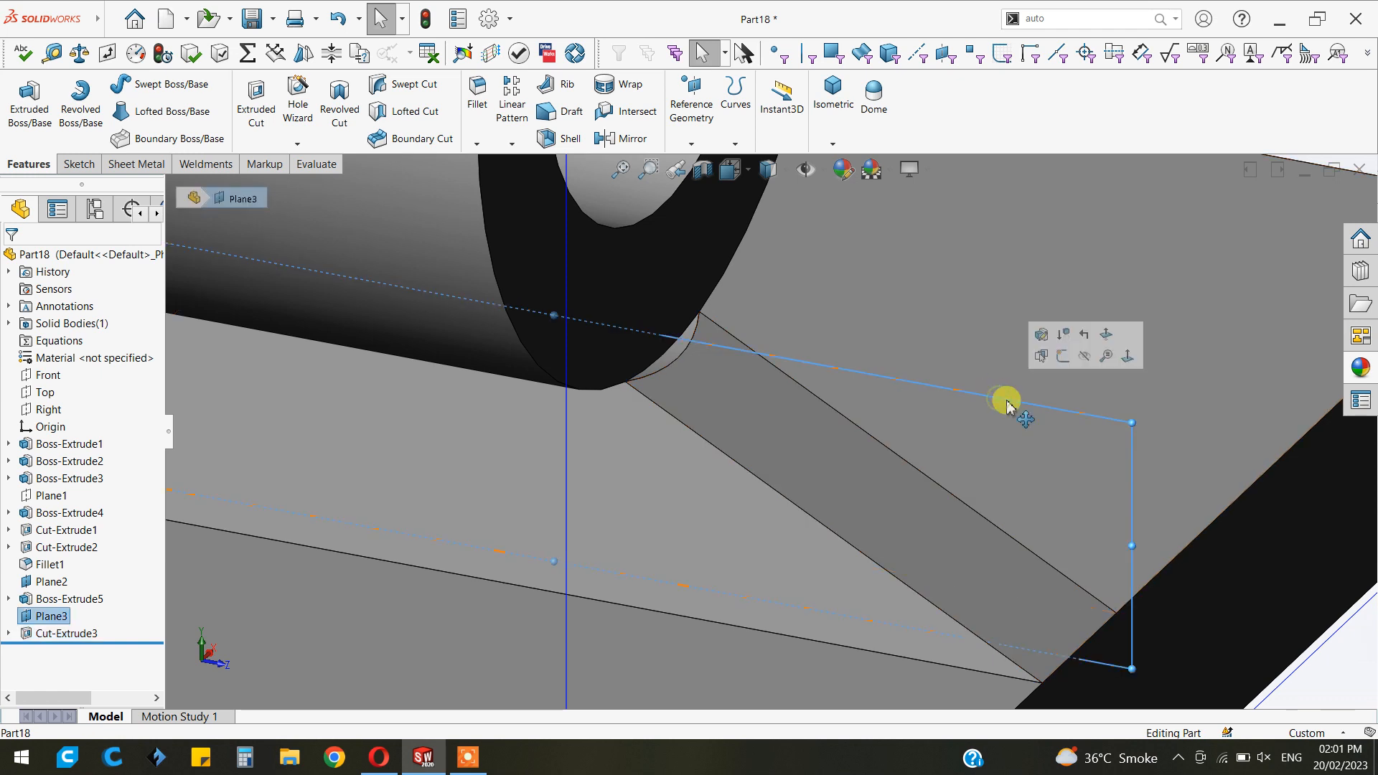
pyautogui.click(1083, 348)
pyautogui.scroll(3, 912, 387)
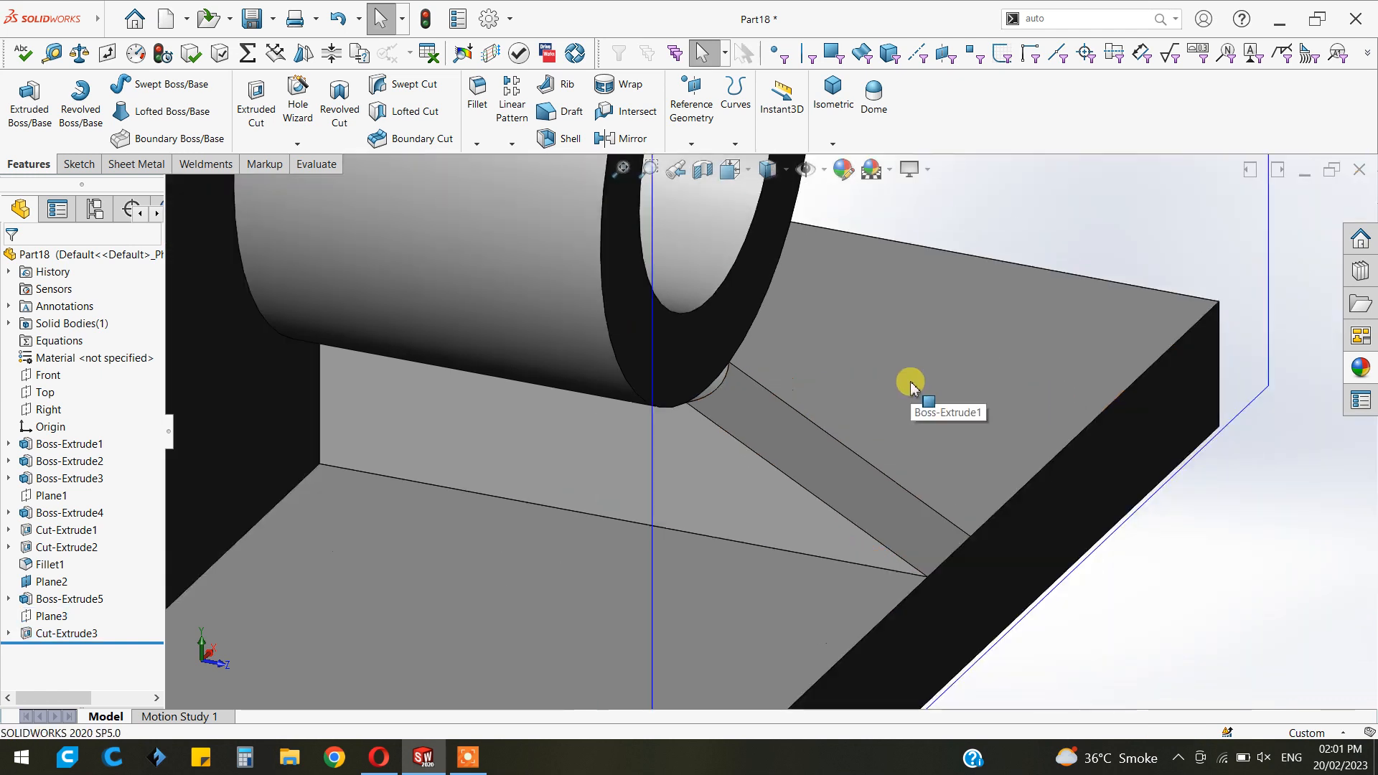
pyautogui.click(653, 467)
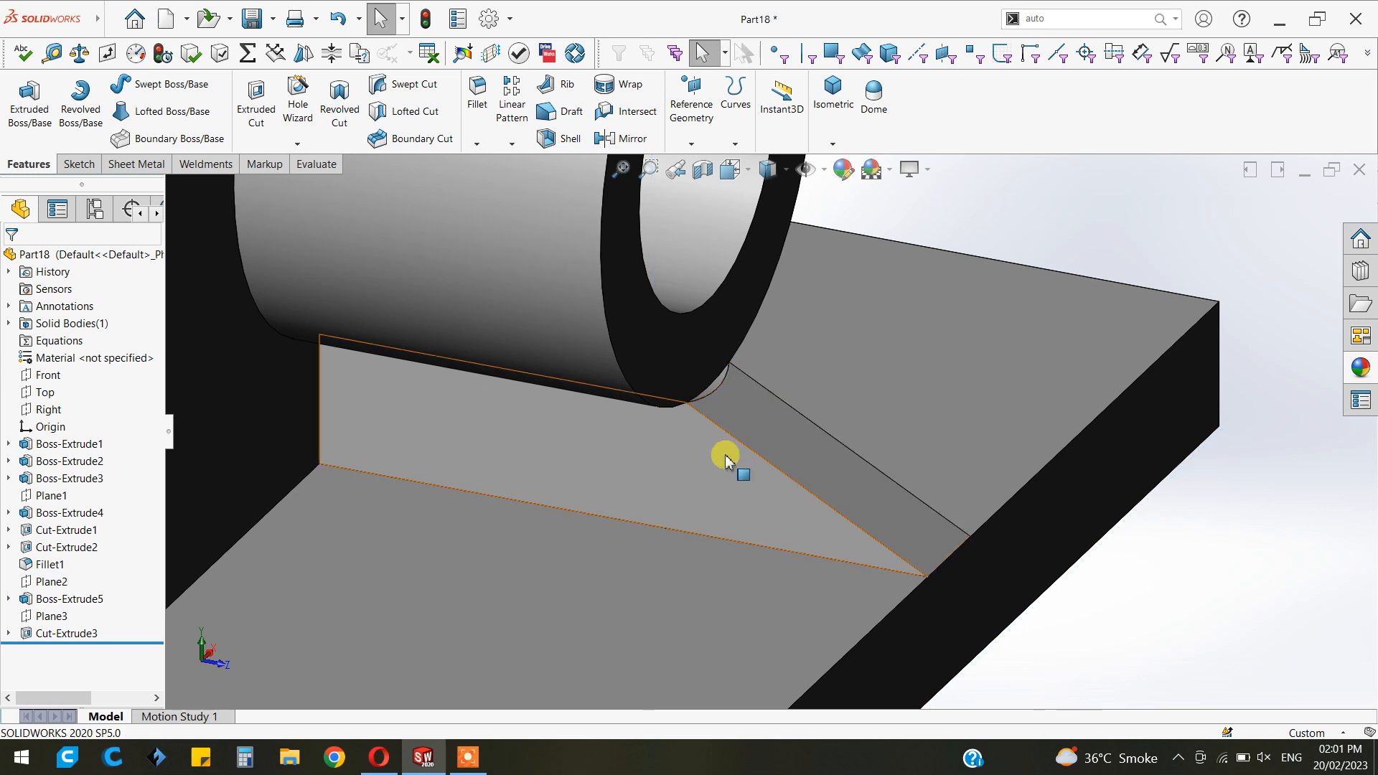
# Sketch two level circles on the base's upper face, about 16.5 mm and 14 mm in diameter, one on each side of the rib
pyautogui.scroll(5, 960, 548)
pyautogui.moveTo(960, 547); pyautogui.dragTo(901, 546, button='middle')
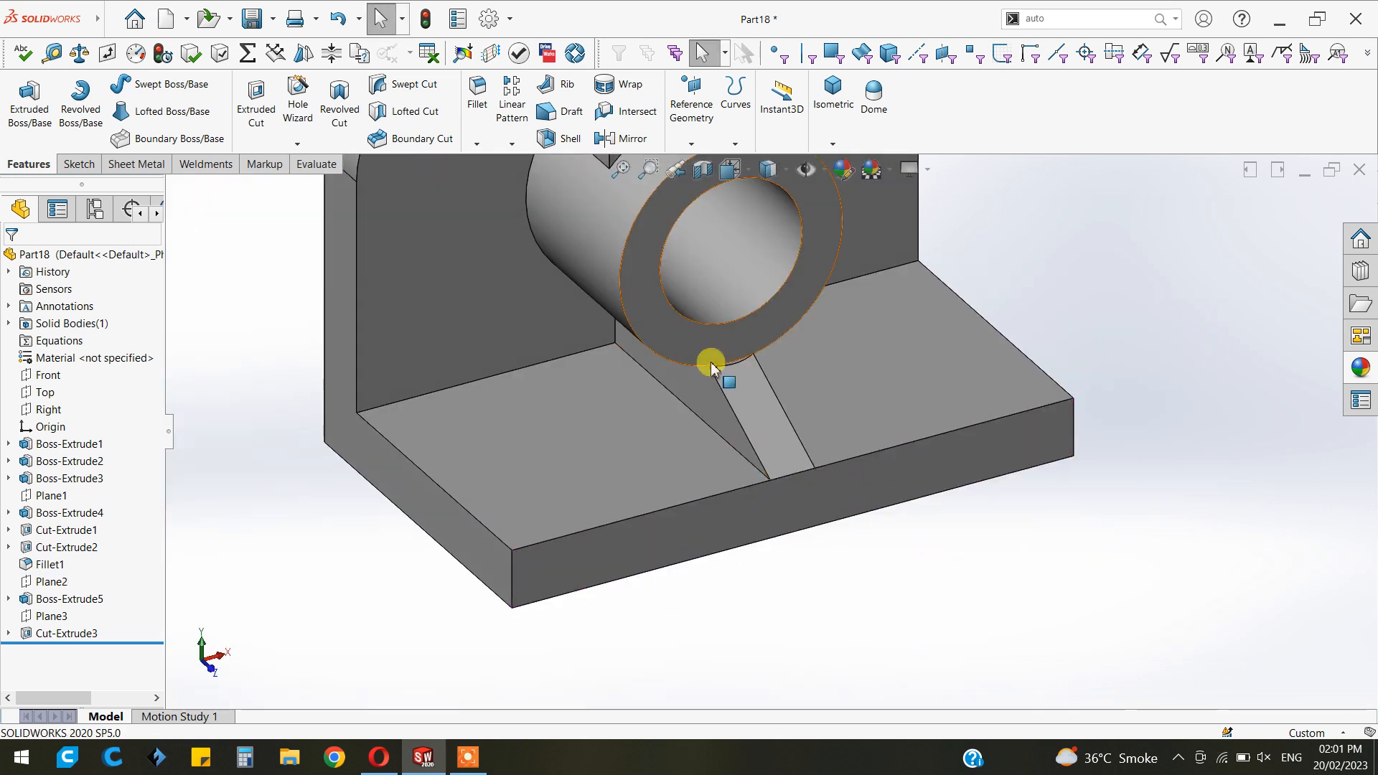
pyautogui.scroll(5, 718, 360)
pyautogui.scroll(-2, 739, 330)
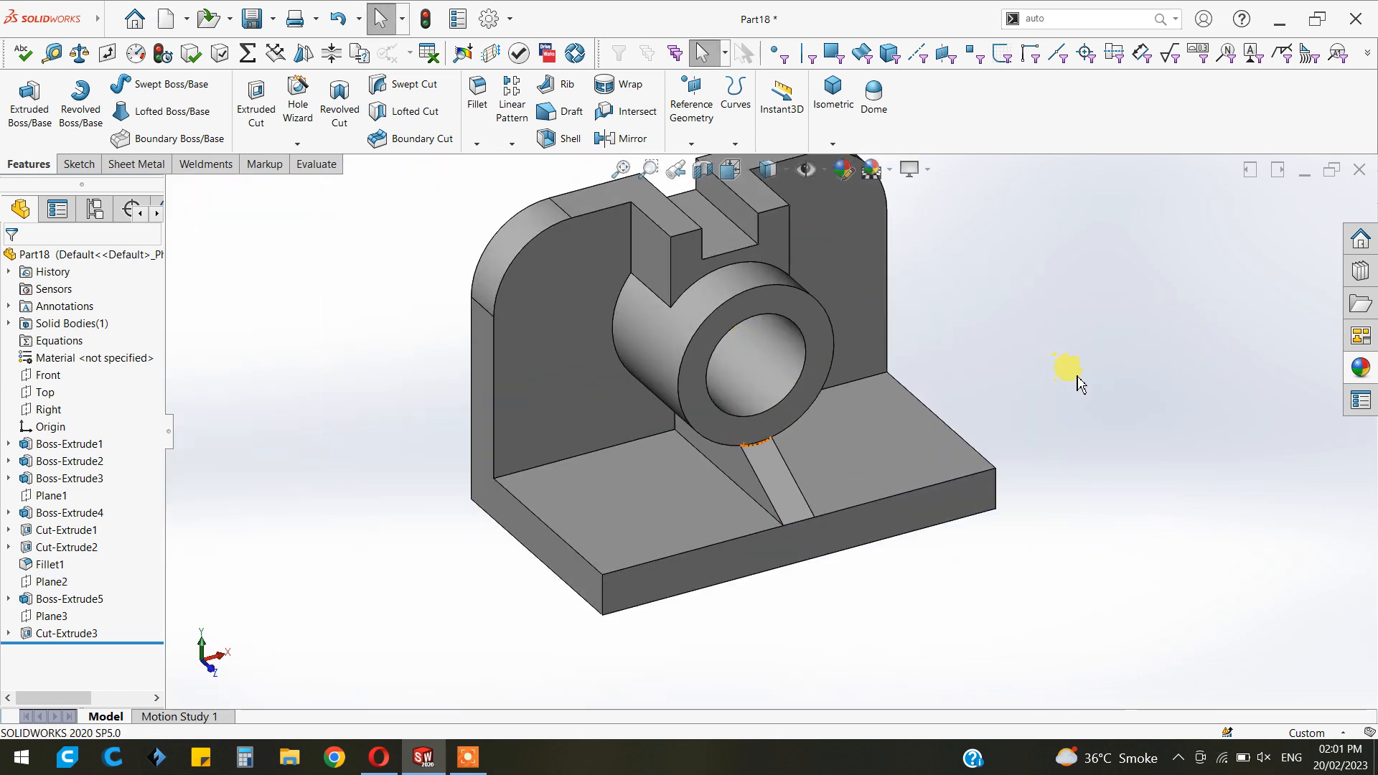
pyautogui.click(906, 457)
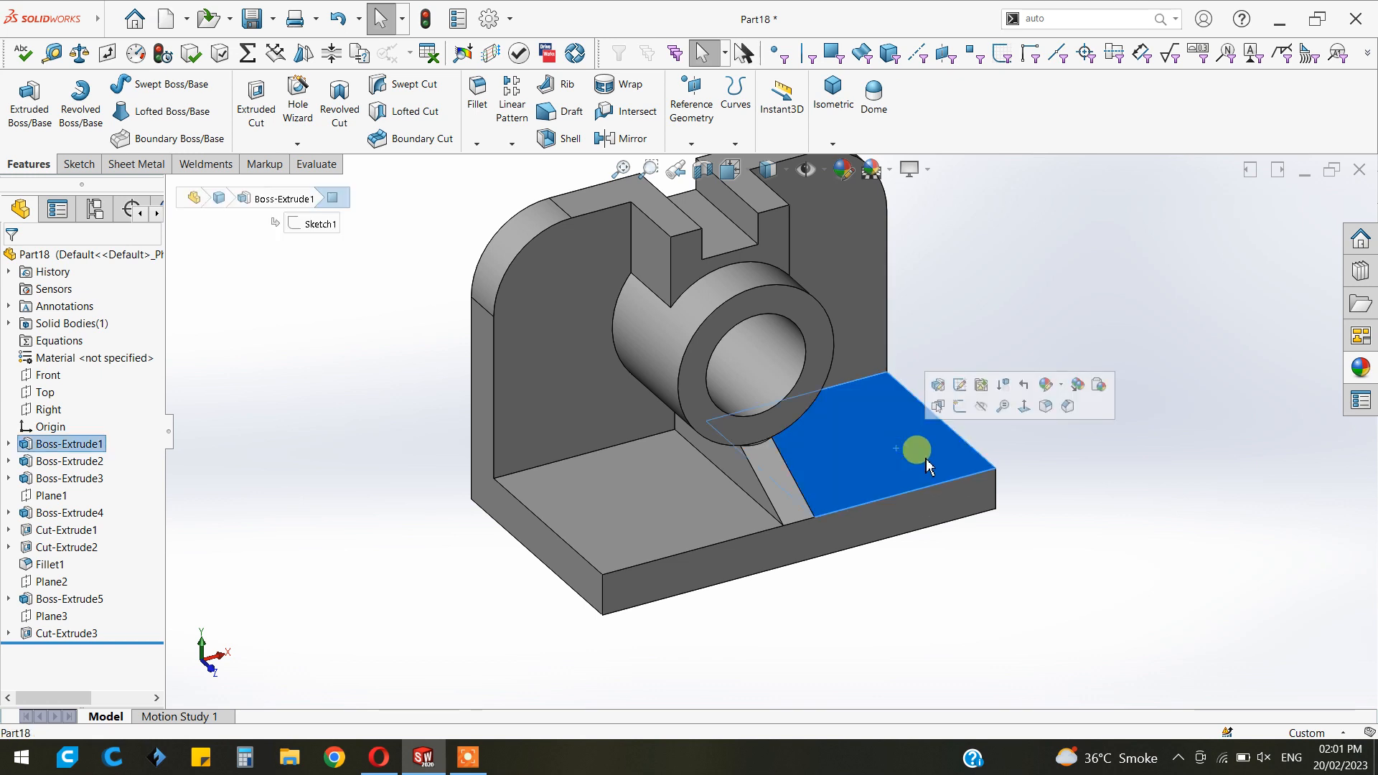
pyautogui.hotkey('ctrl', '8')
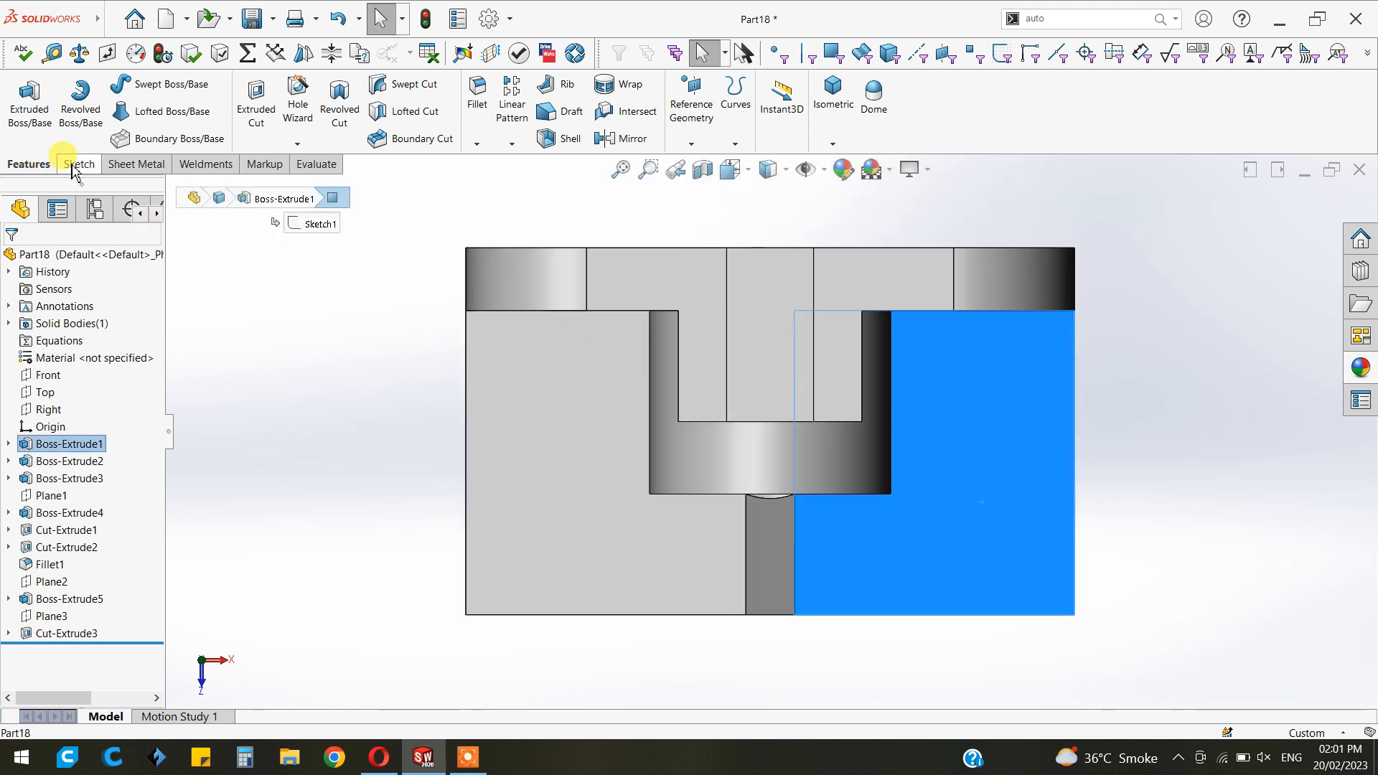
pyautogui.click(74, 165)
pyautogui.click(21, 97)
pyautogui.click(148, 84)
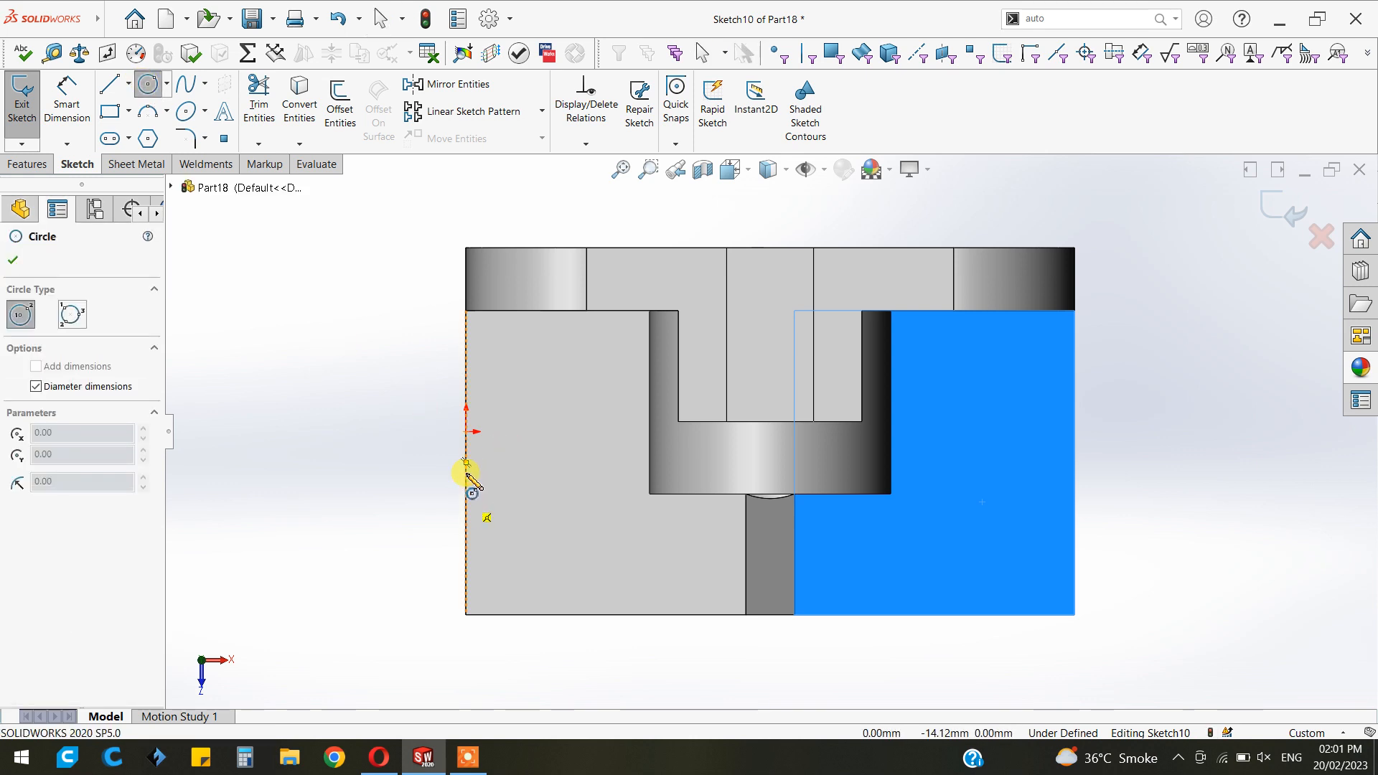
pyautogui.click(565, 463)
pyautogui.click(593, 491)
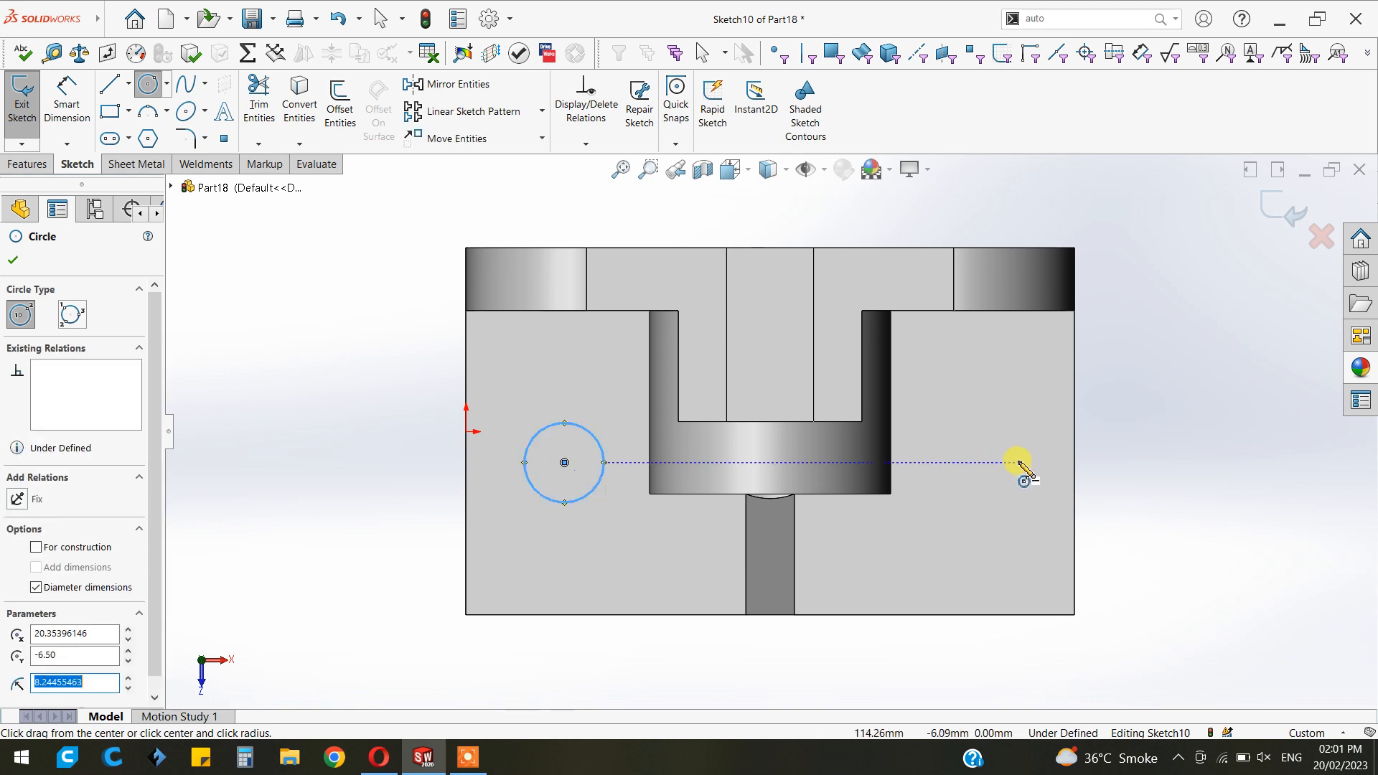
pyautogui.click(994, 463)
pyautogui.click(995, 496)
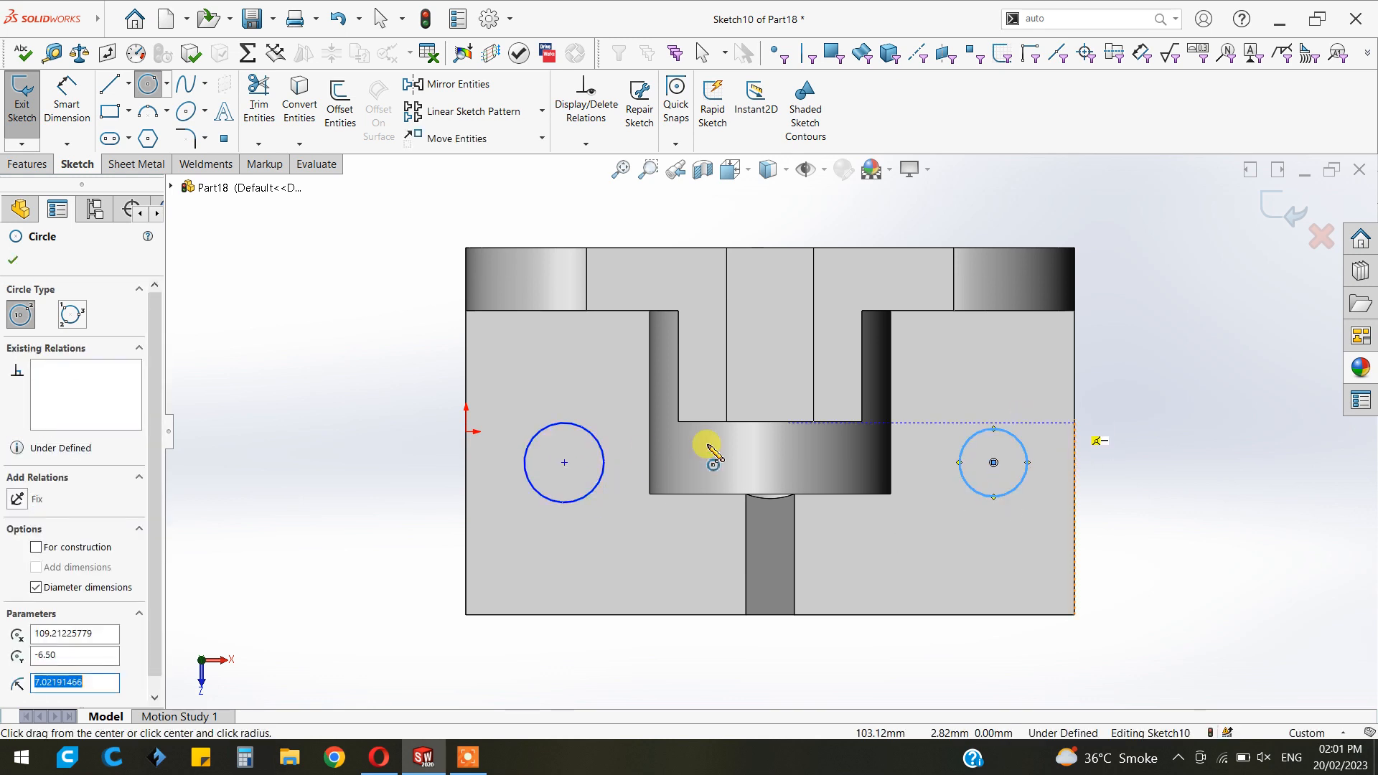
pyautogui.press('Escape')
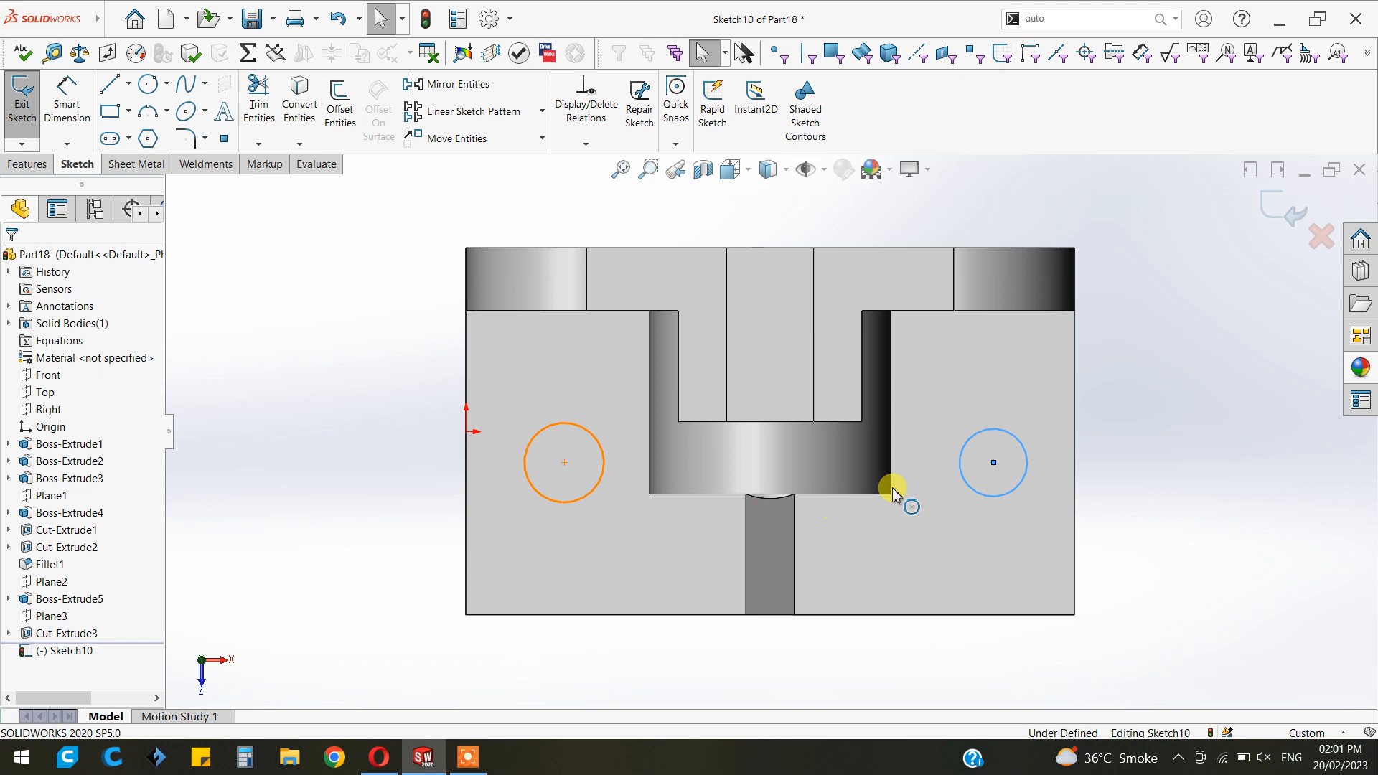
# Apply an Equal relation to the two circles on the base
pyautogui.click(962, 473)
pyautogui.keyDown('ctrl'); pyautogui.click(970, 490); pyautogui.keyUp('ctrl')
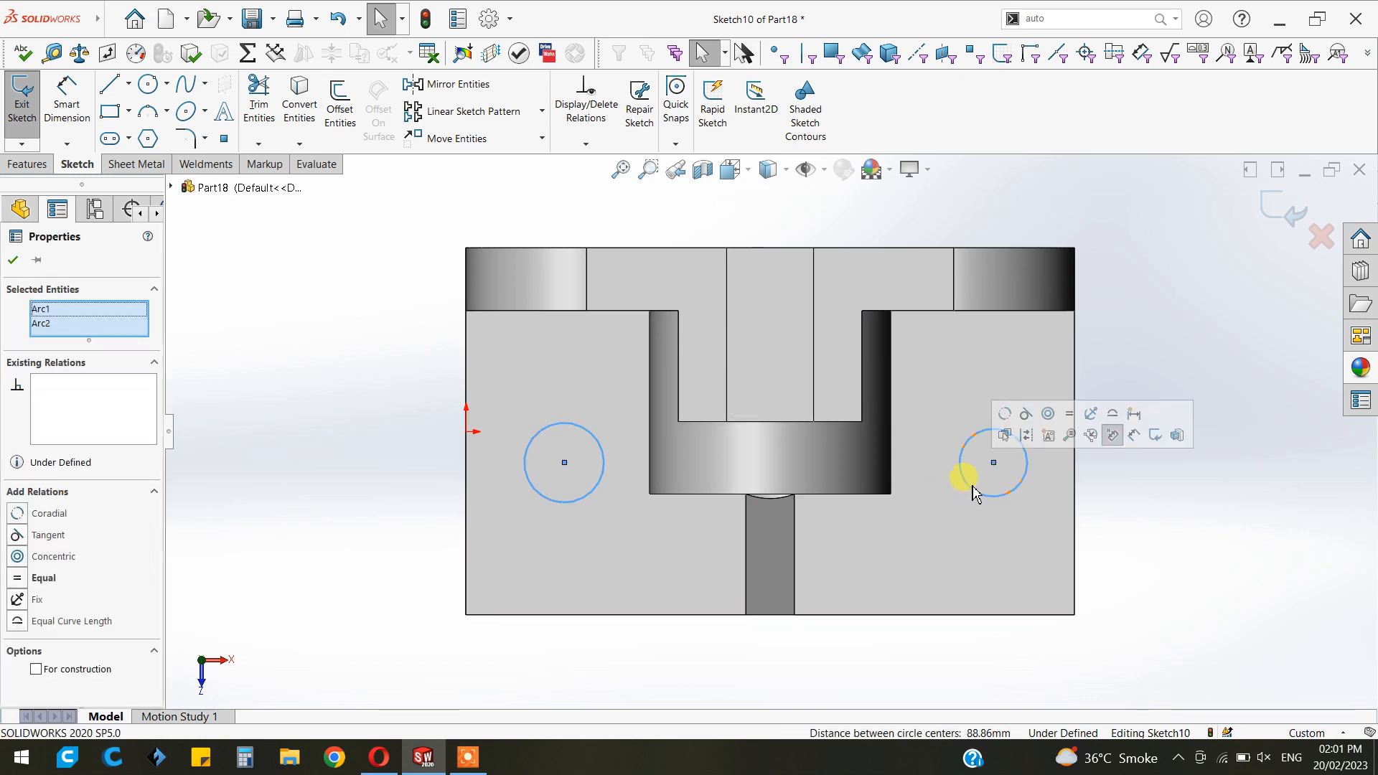
pyautogui.click(22, 580)
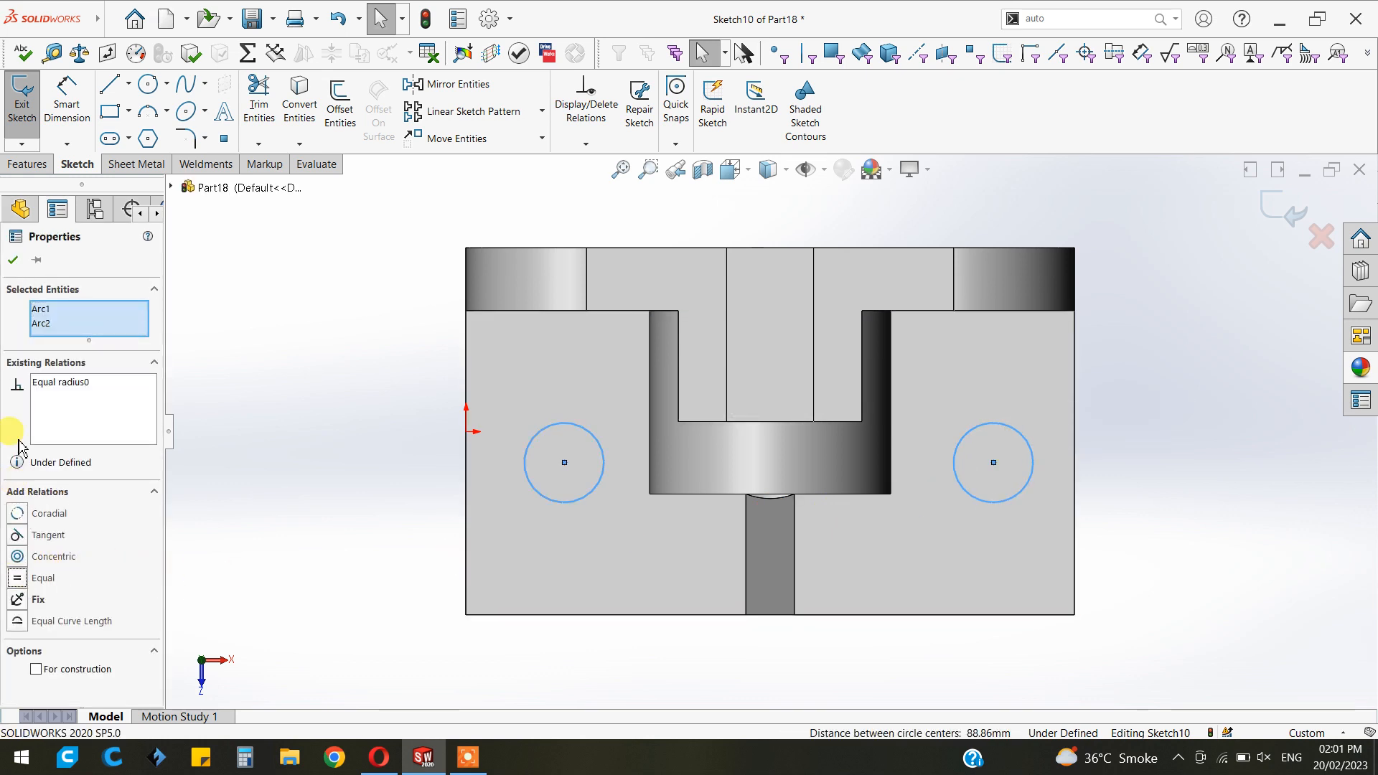
pyautogui.click(13, 260)
# Dimension each circle's center 20 mm from the nearest side edge of the base
pyautogui.click(67, 101)
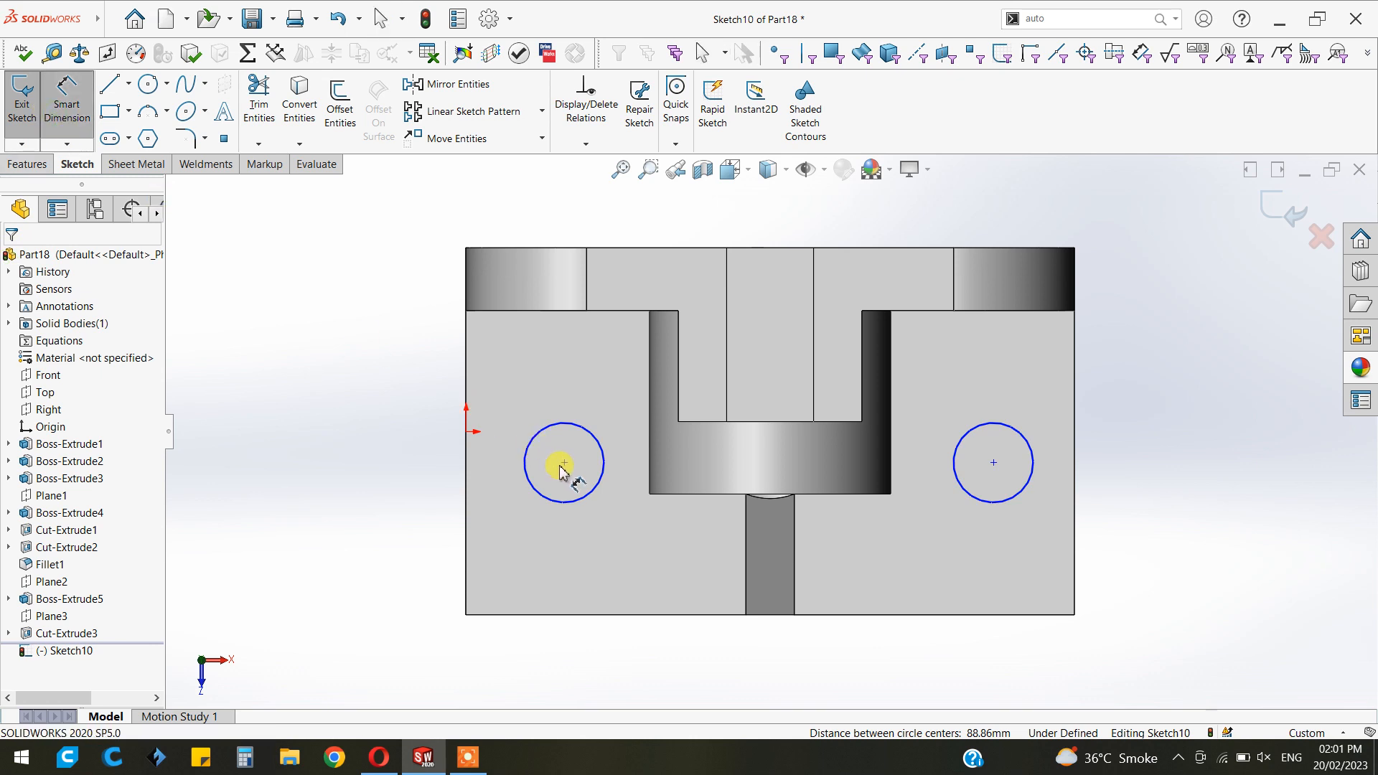
pyautogui.click(484, 480)
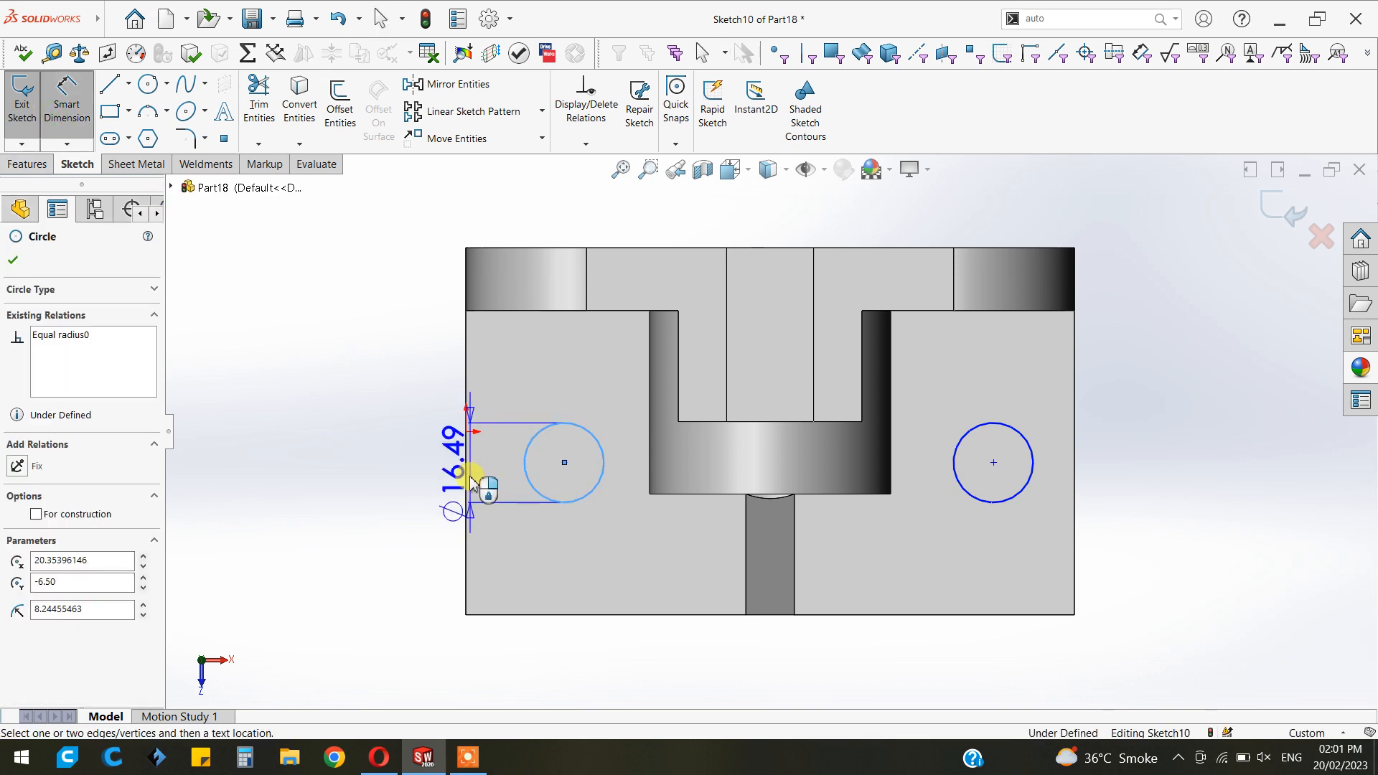
pyautogui.click(466, 465)
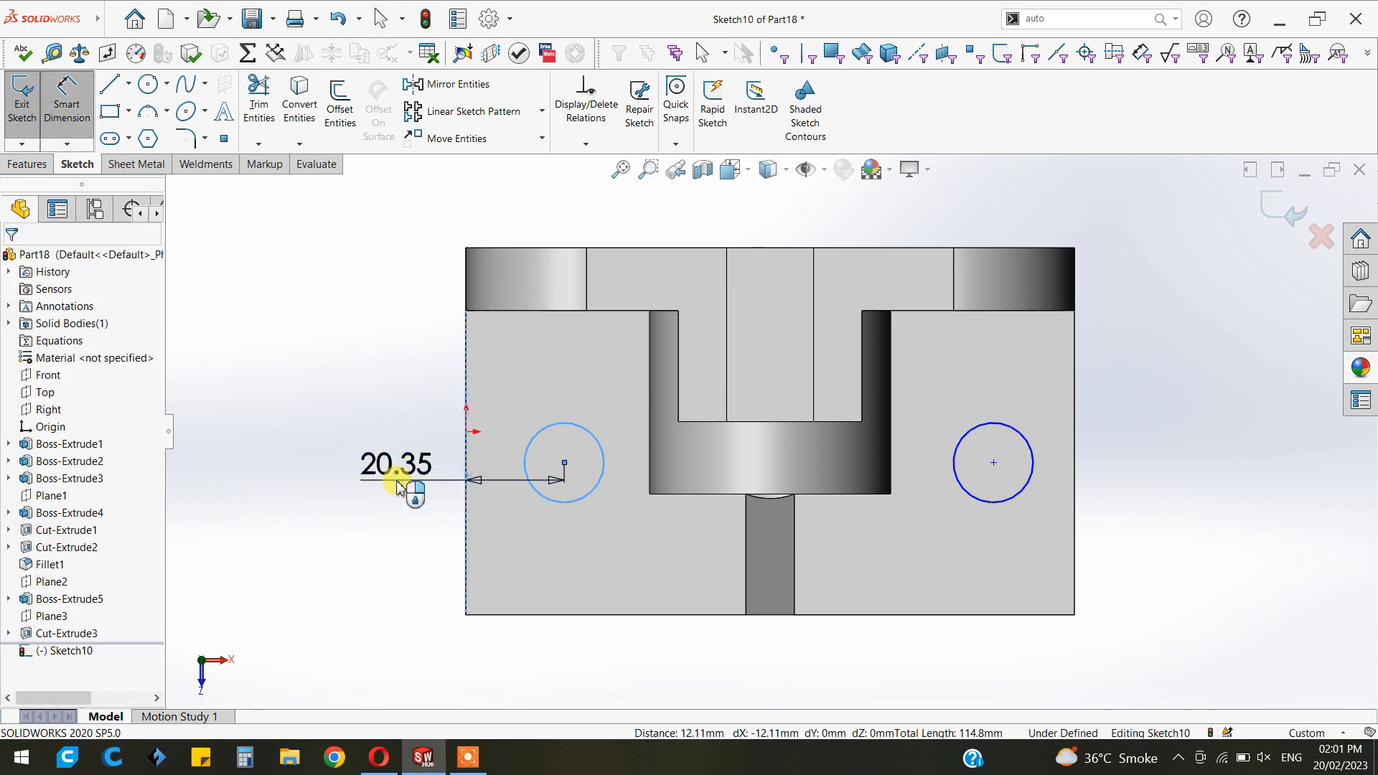
pyautogui.click(398, 483)
pyautogui.press('Return')
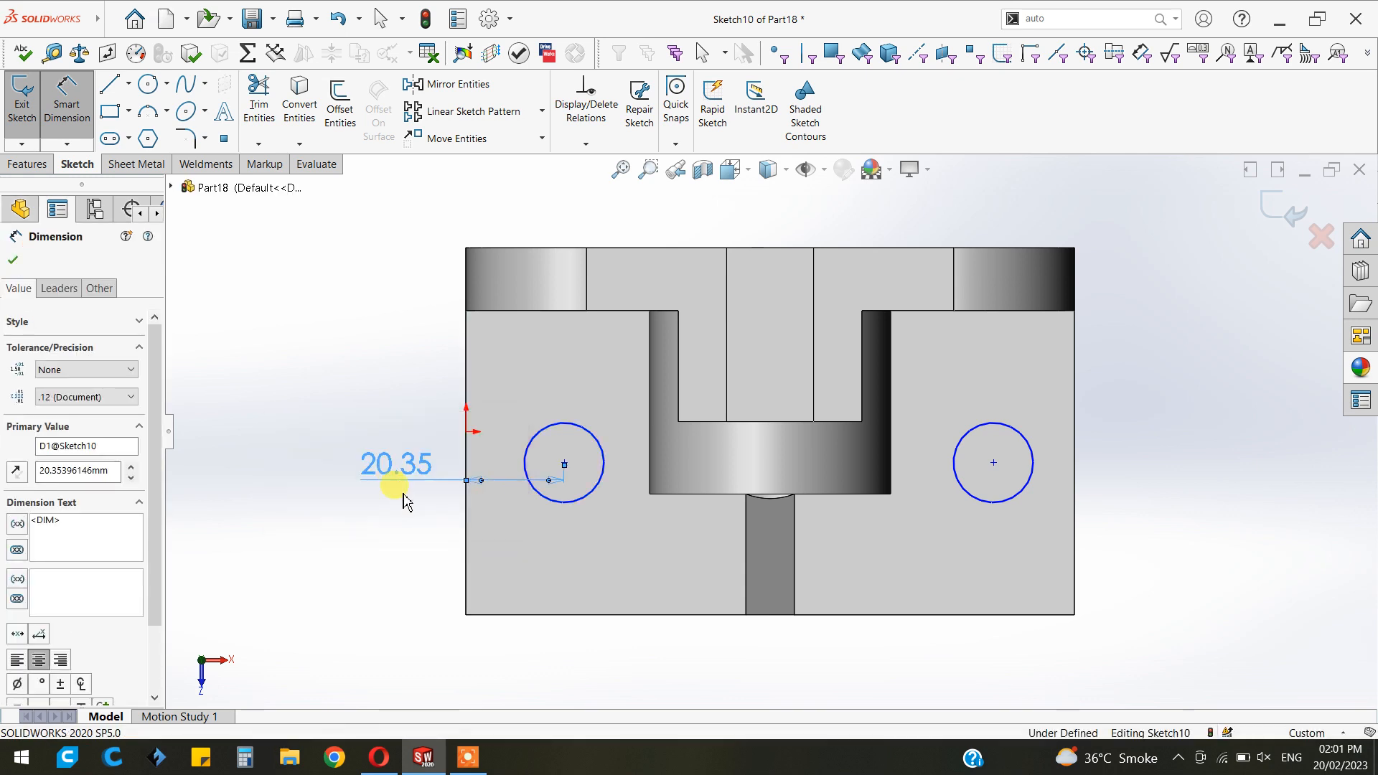
pyautogui.click(1035, 465)
pyautogui.click(1075, 466)
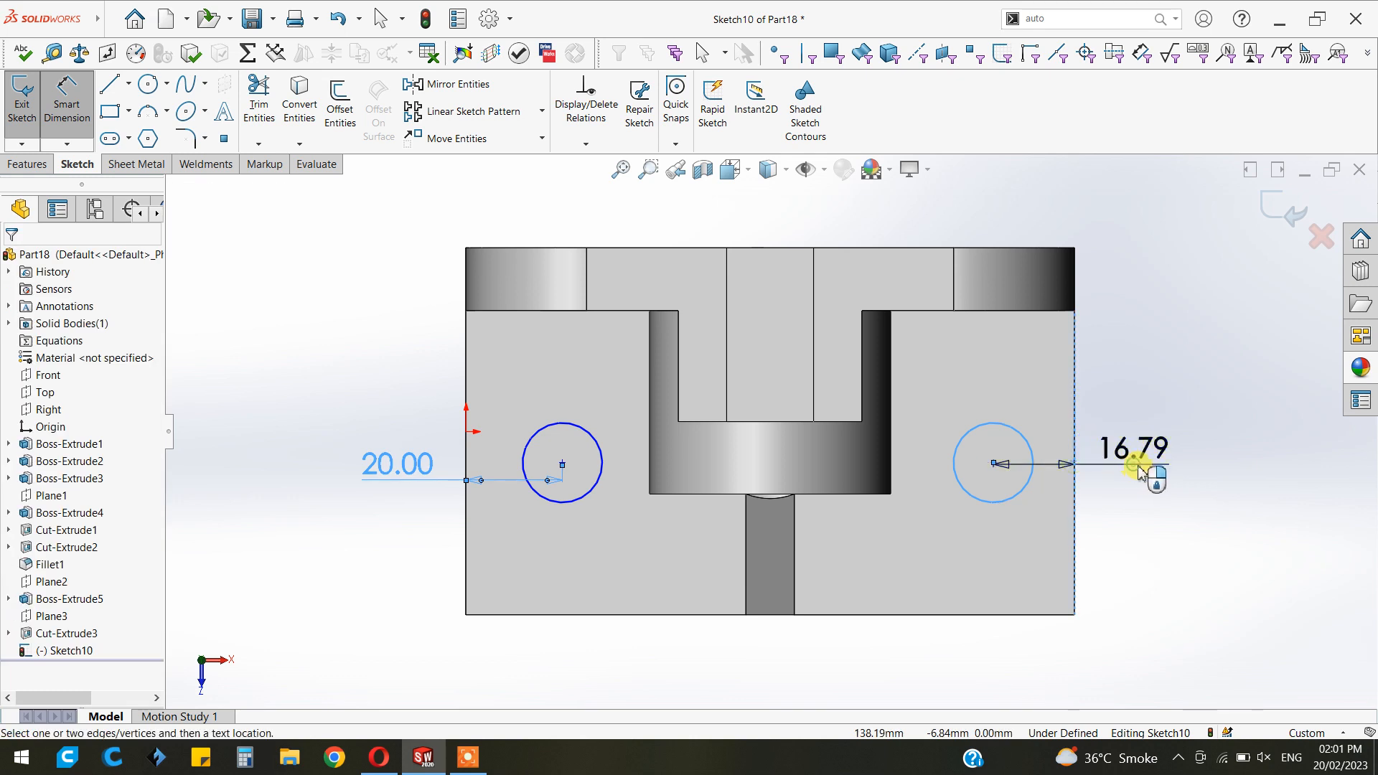
pyautogui.click(1129, 468)
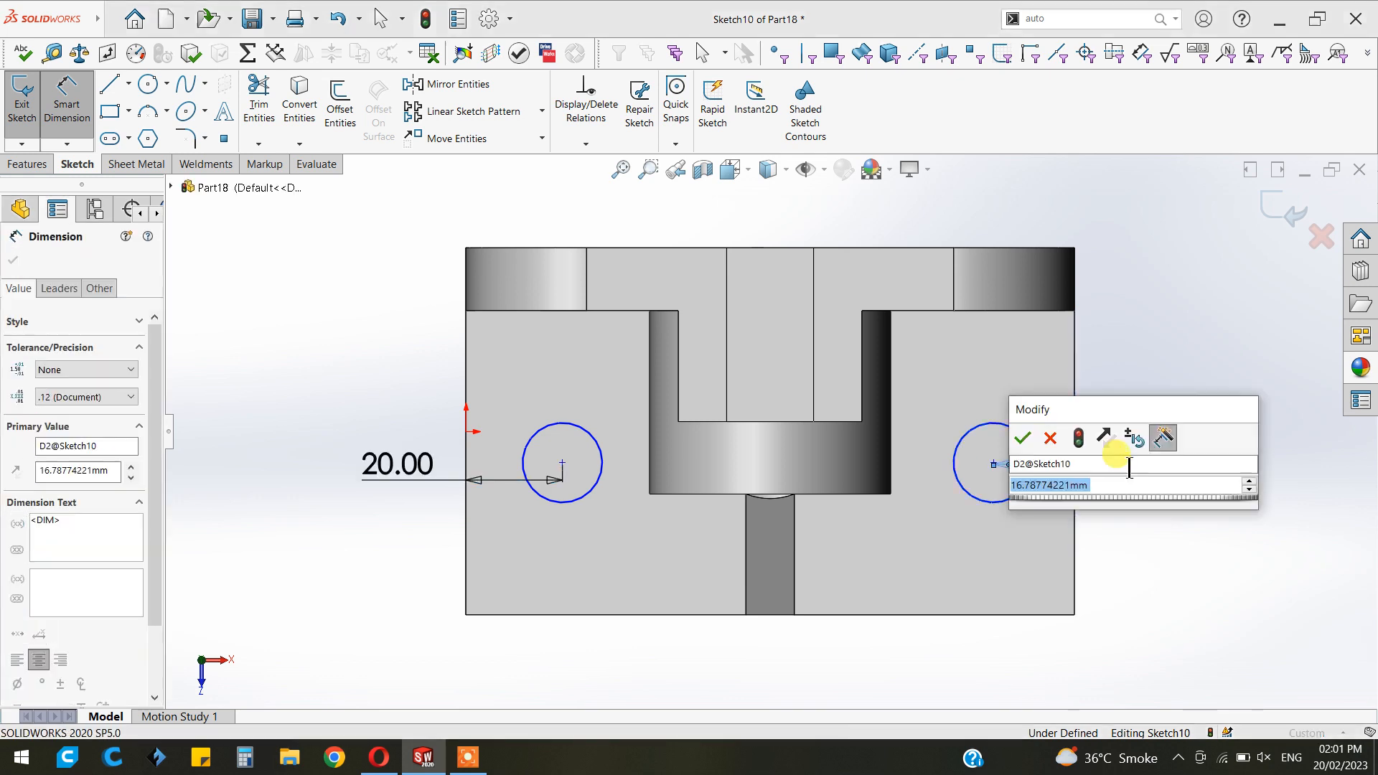
pyautogui.write('20')
pyautogui.press('Return')
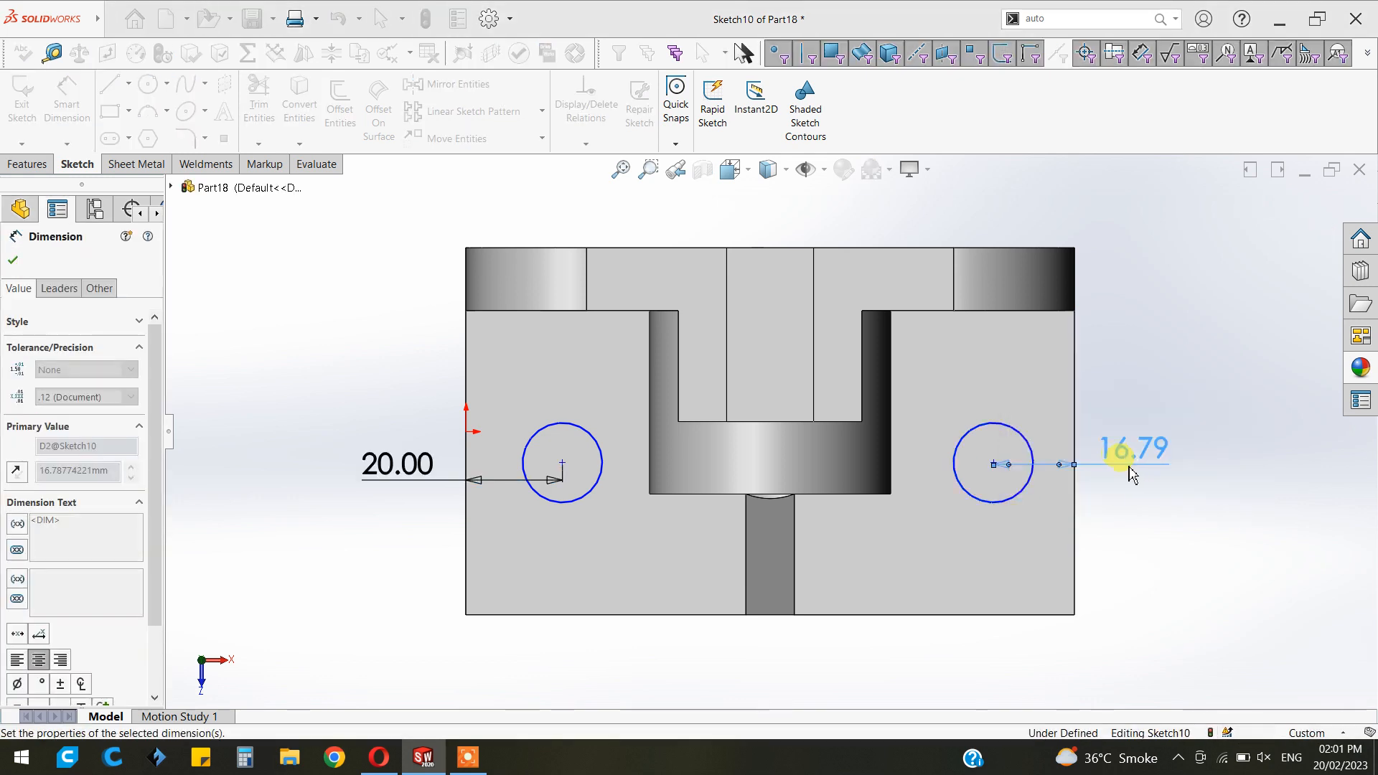
# Dimension both circle centers 25 mm from the base's front edge
pyautogui.click(989, 507)
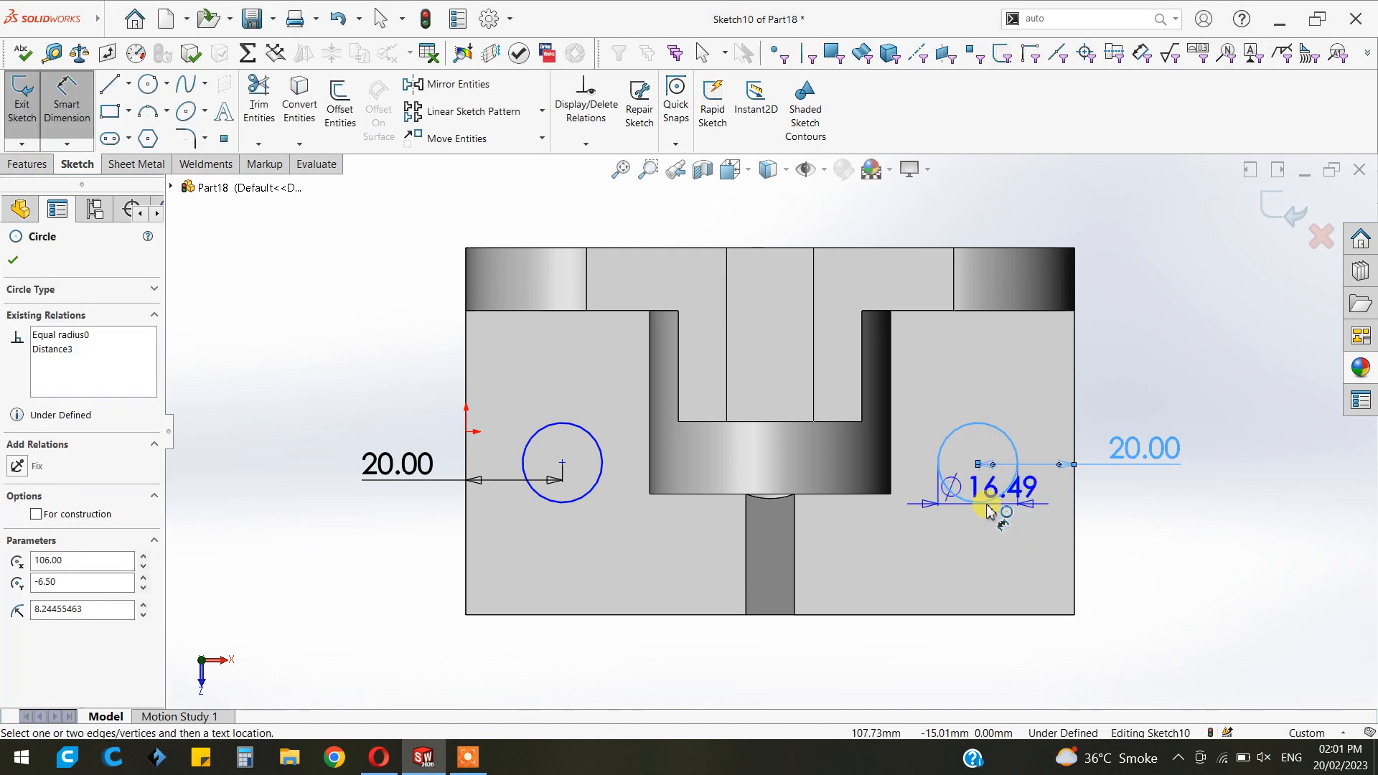
pyautogui.click(1004, 615)
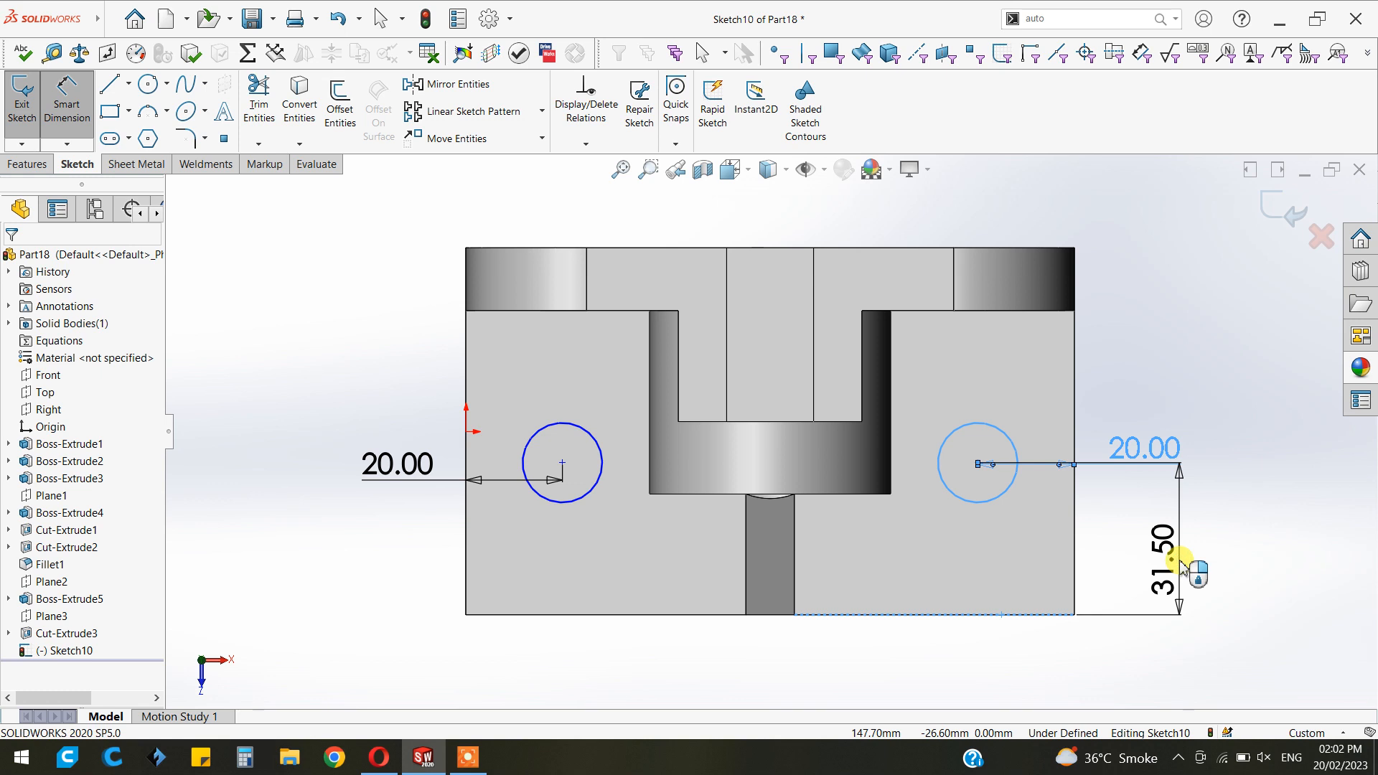
pyautogui.click(1181, 564)
pyautogui.write('25')
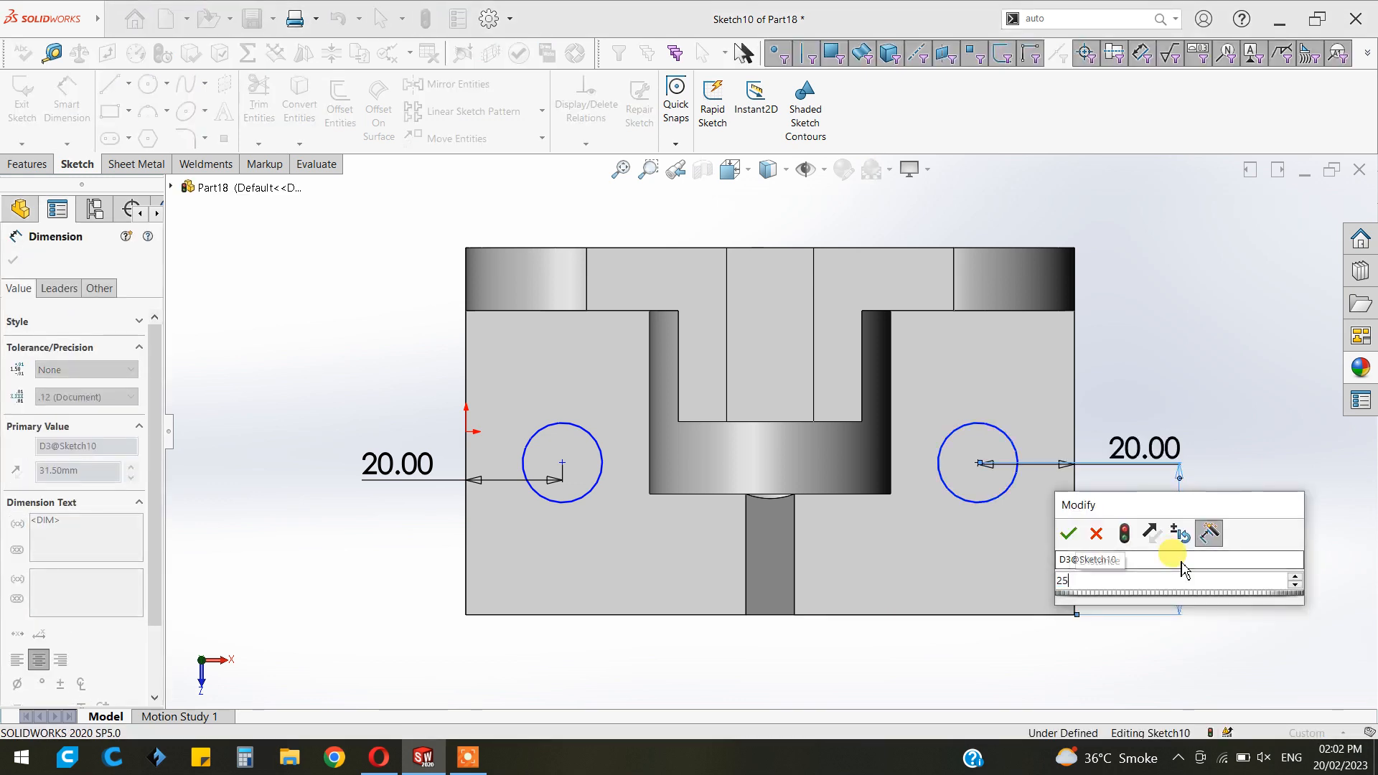
pyautogui.press('Return')
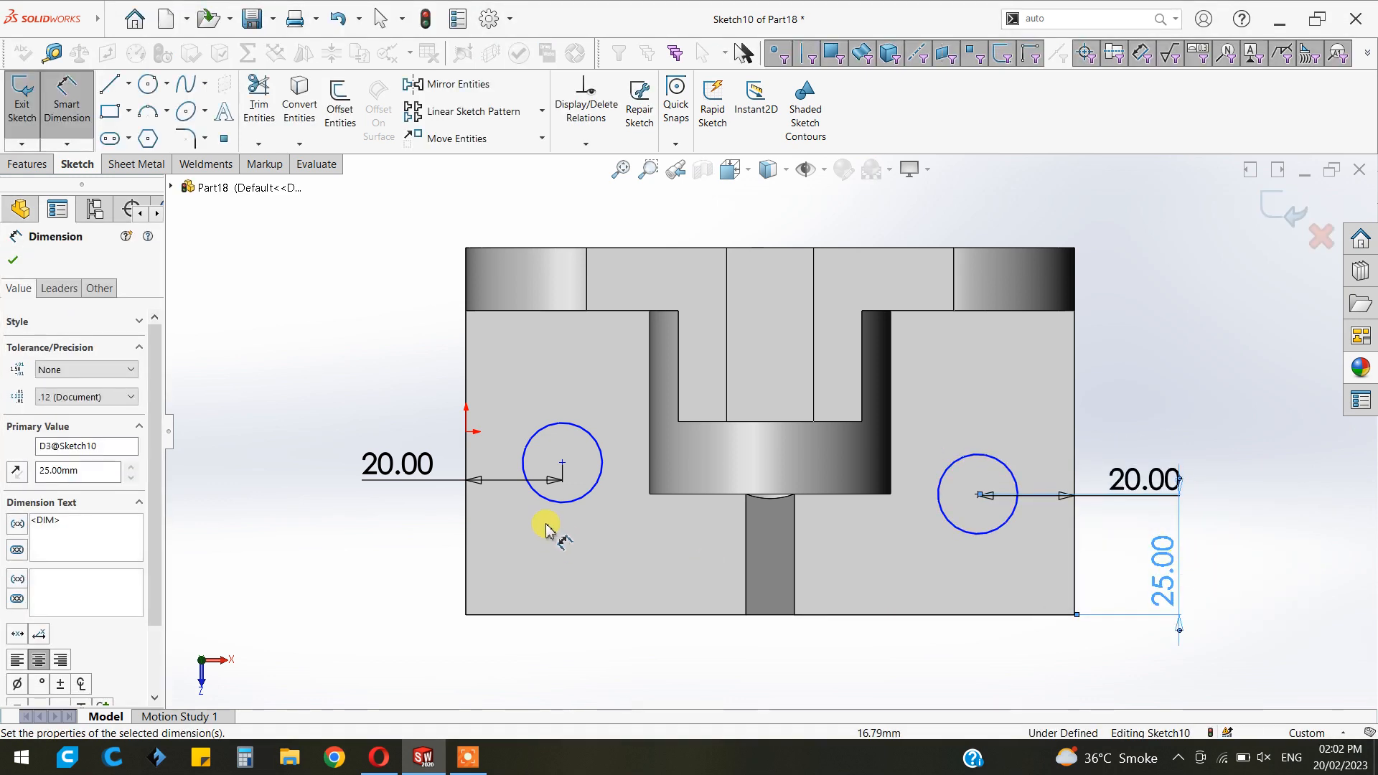
pyautogui.click(552, 499)
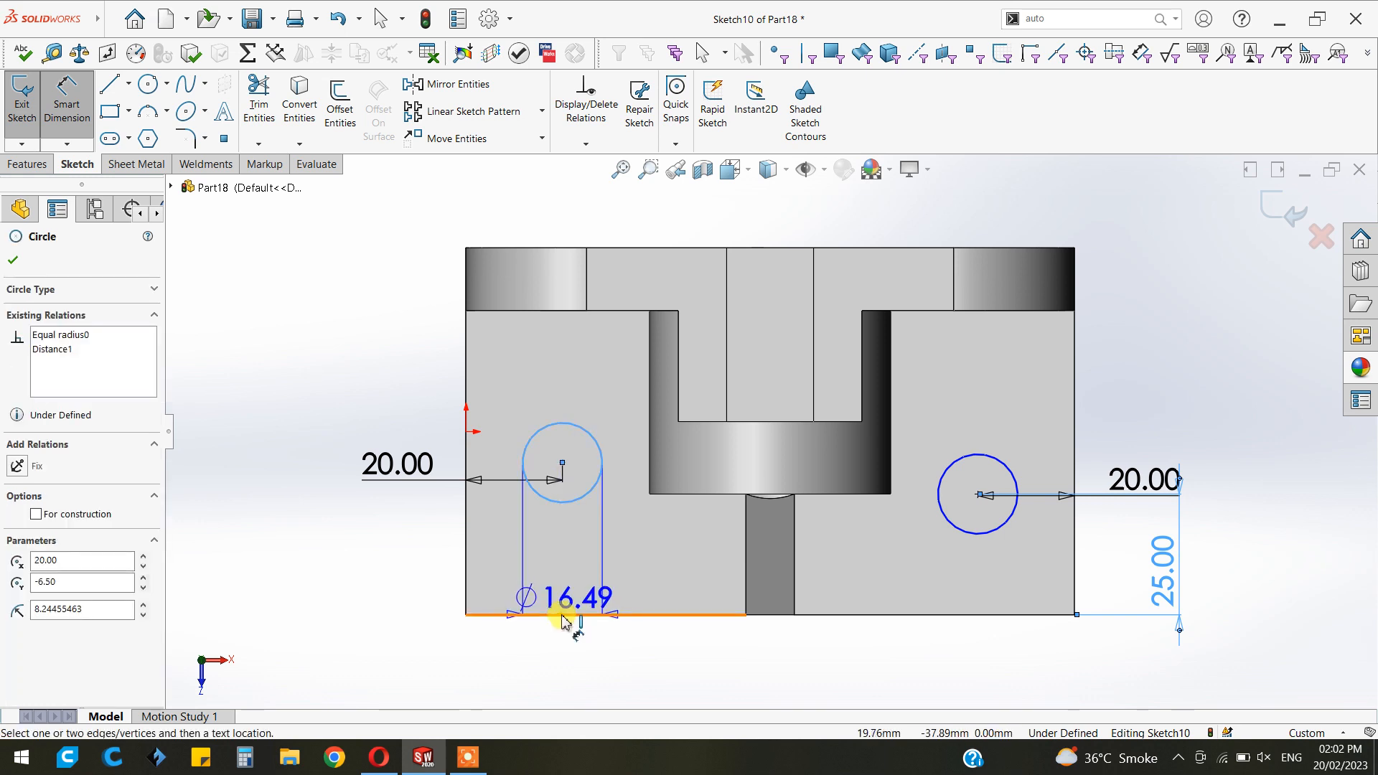
pyautogui.click(563, 616)
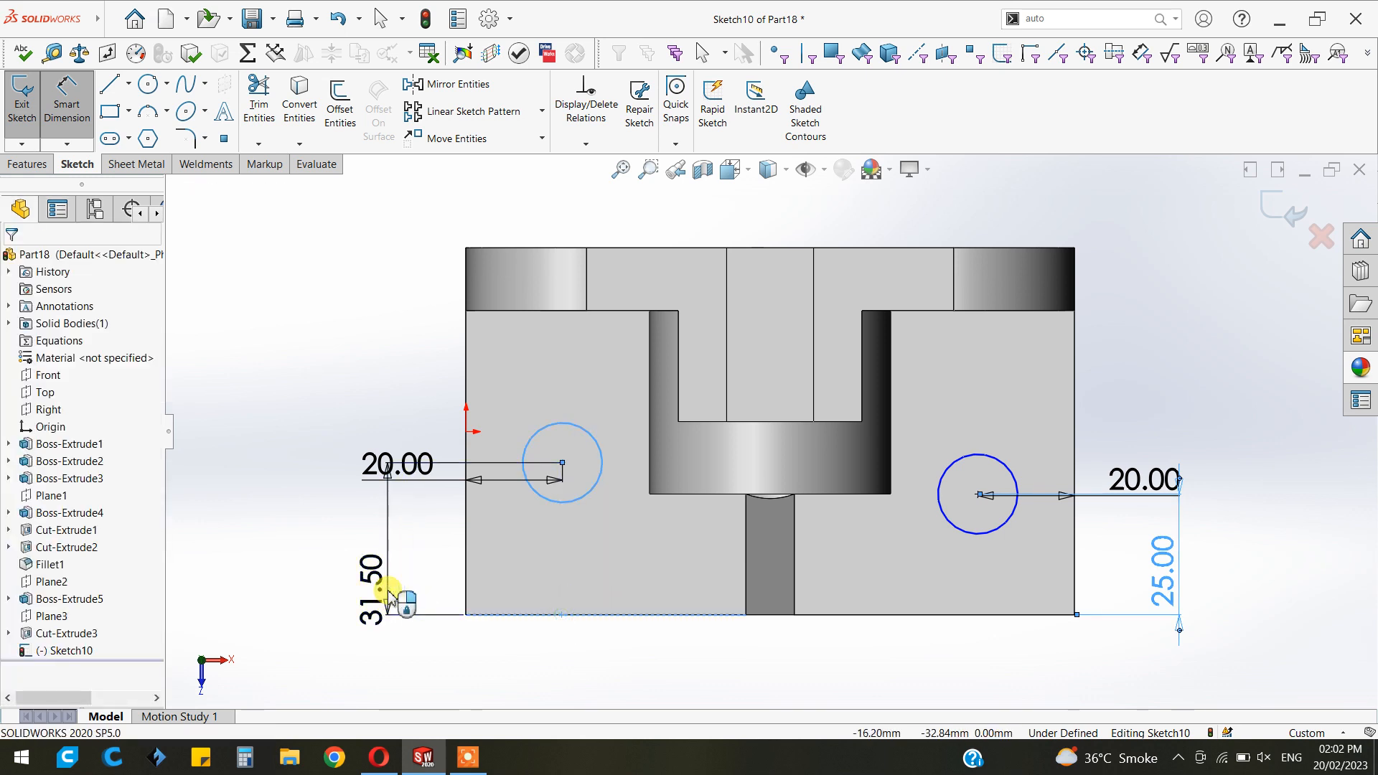
pyautogui.click(389, 594)
pyautogui.press('Return')
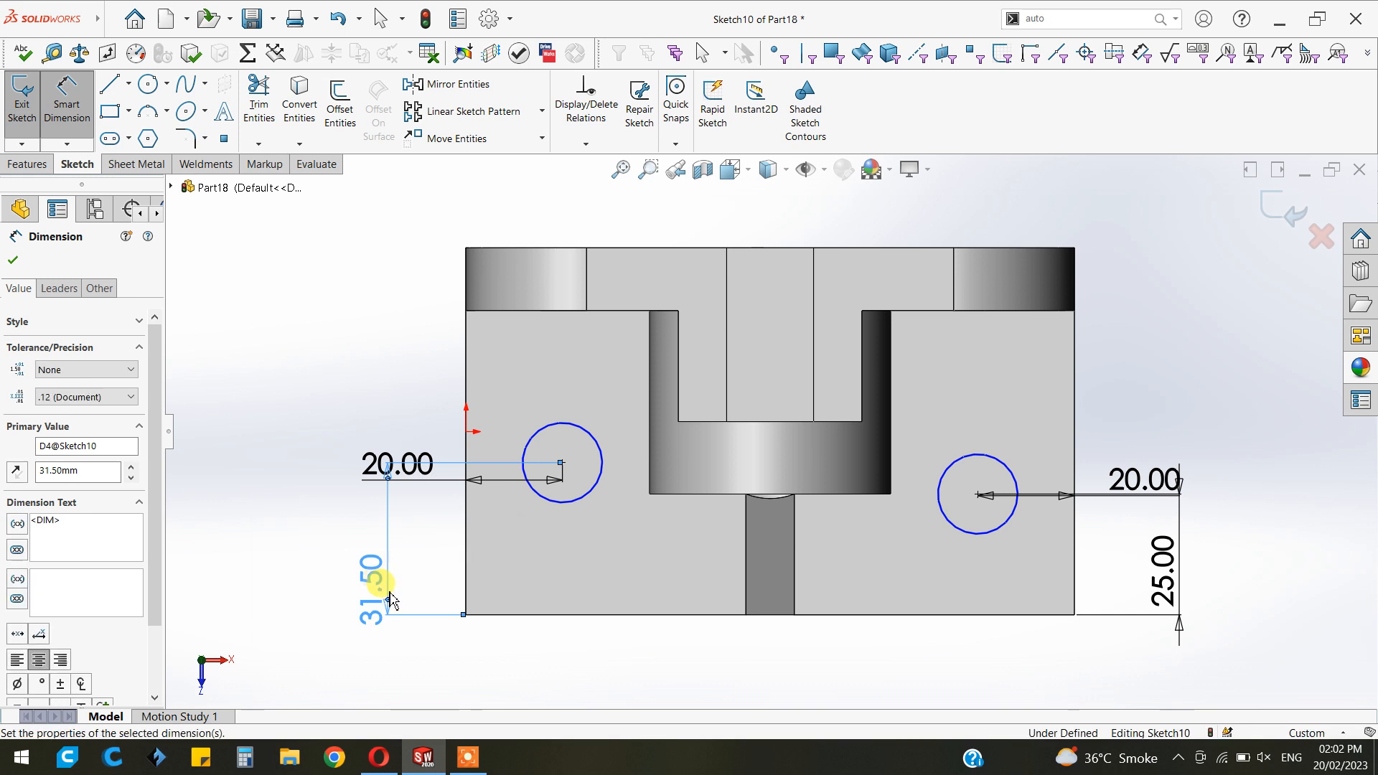
pyautogui.click(20, 267)
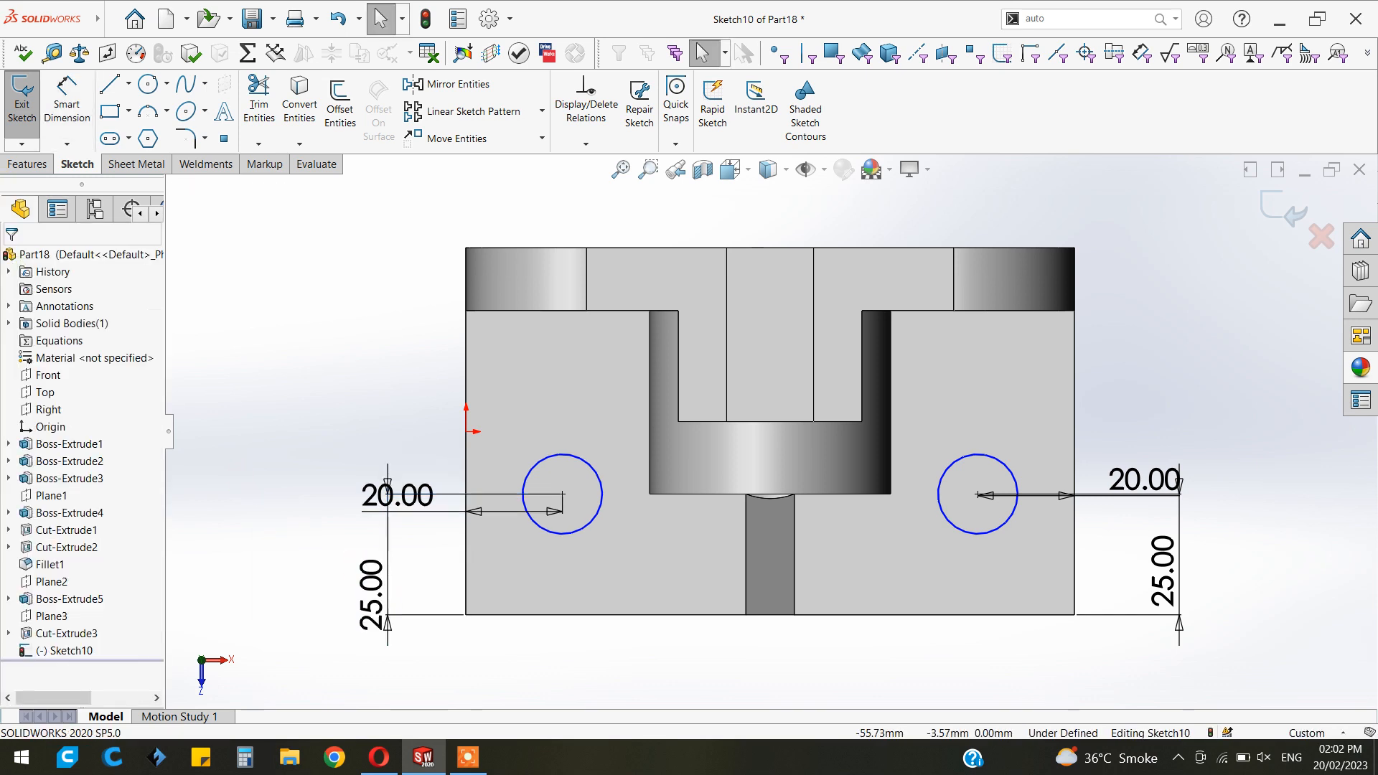
# Cut the two circles through the base with a Through All extruded cut
pyautogui.click(27, 163)
pyautogui.click(257, 122)
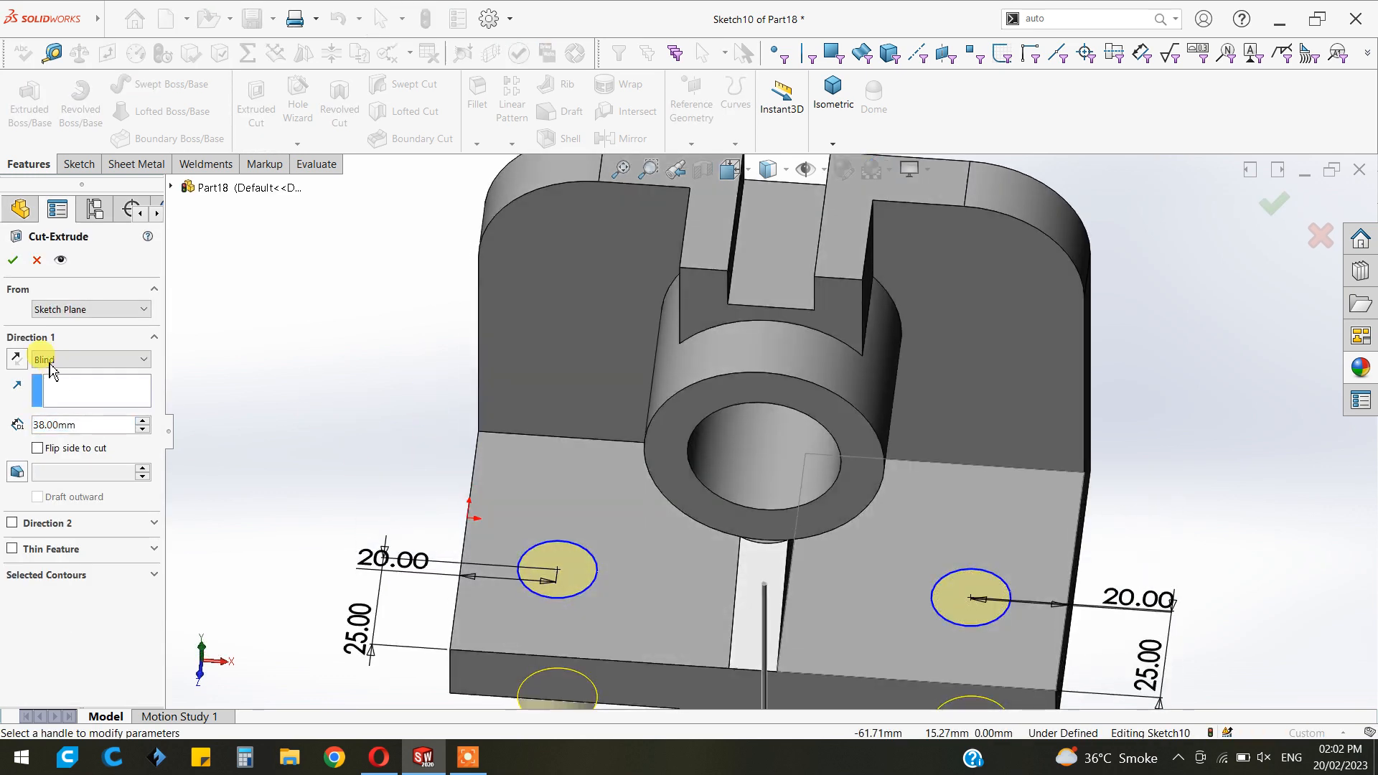
pyautogui.click(58, 359)
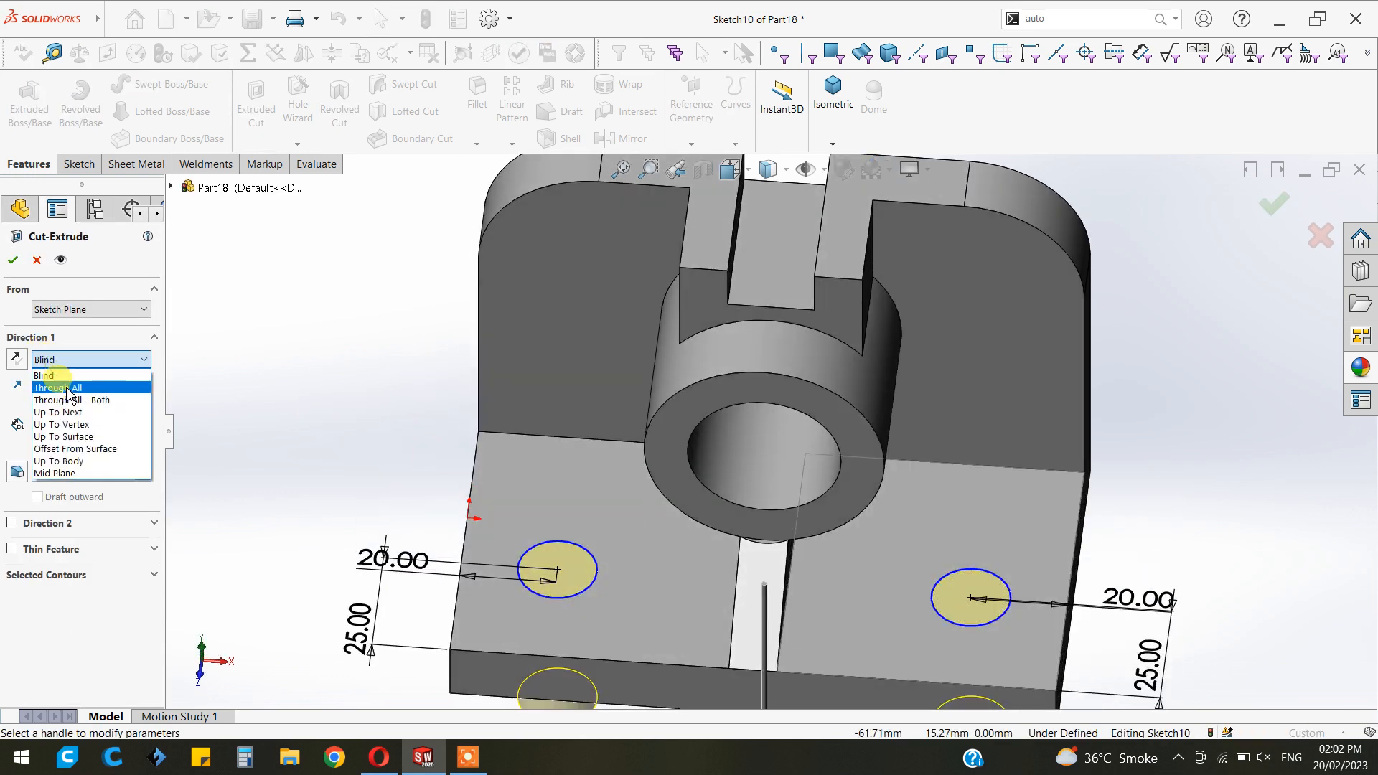
pyautogui.click(67, 388)
pyautogui.click(13, 261)
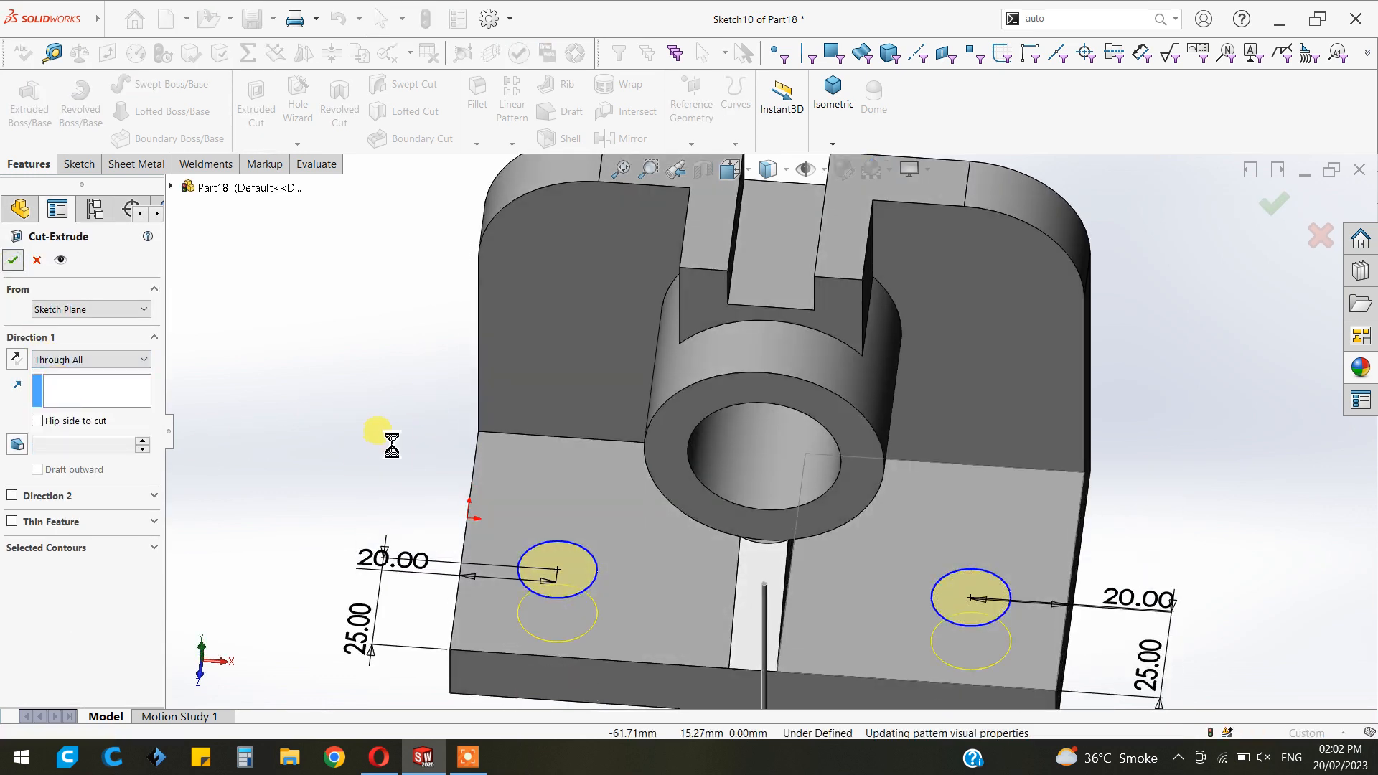
# Show the finished bracket in isometric view with the Hidden Lines Removed display style
pyautogui.hotkey('ctrl', '7')
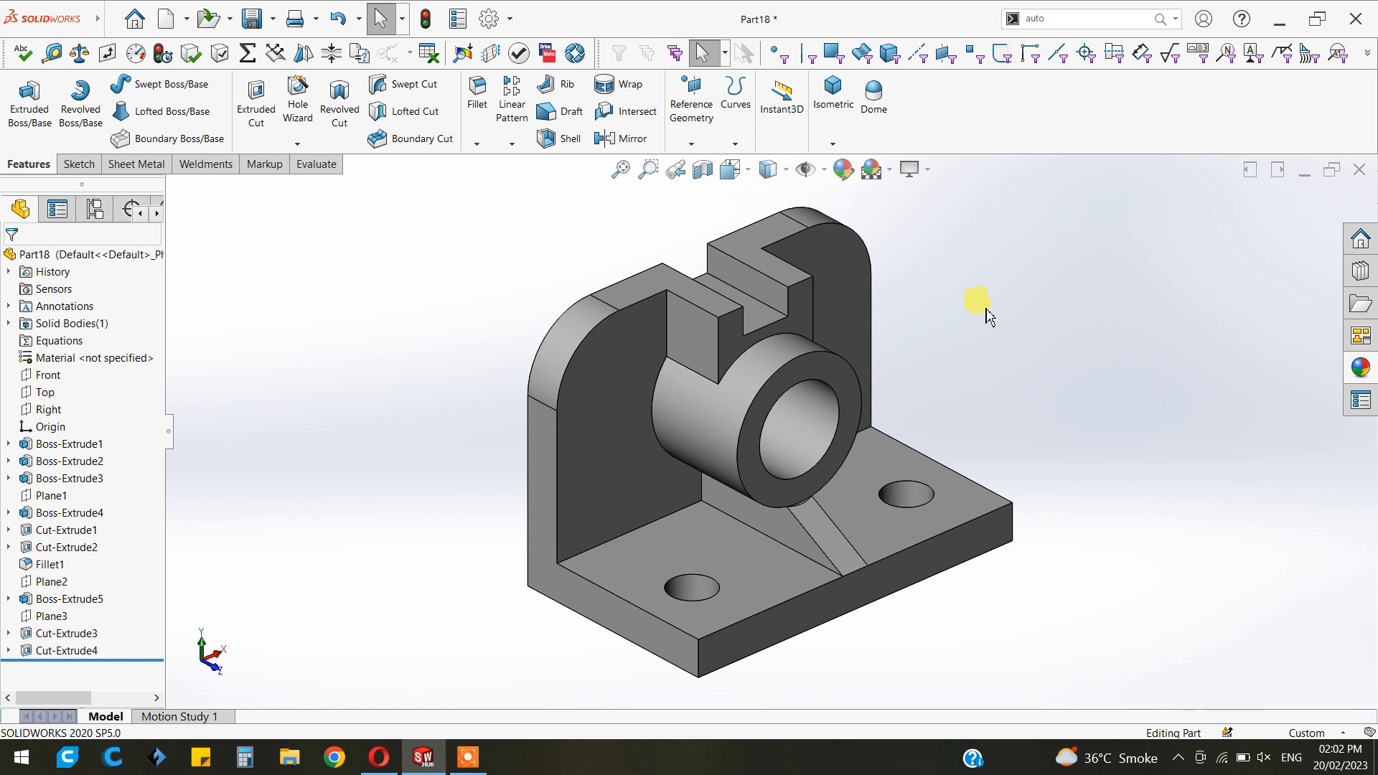
pyautogui.click(786, 175)
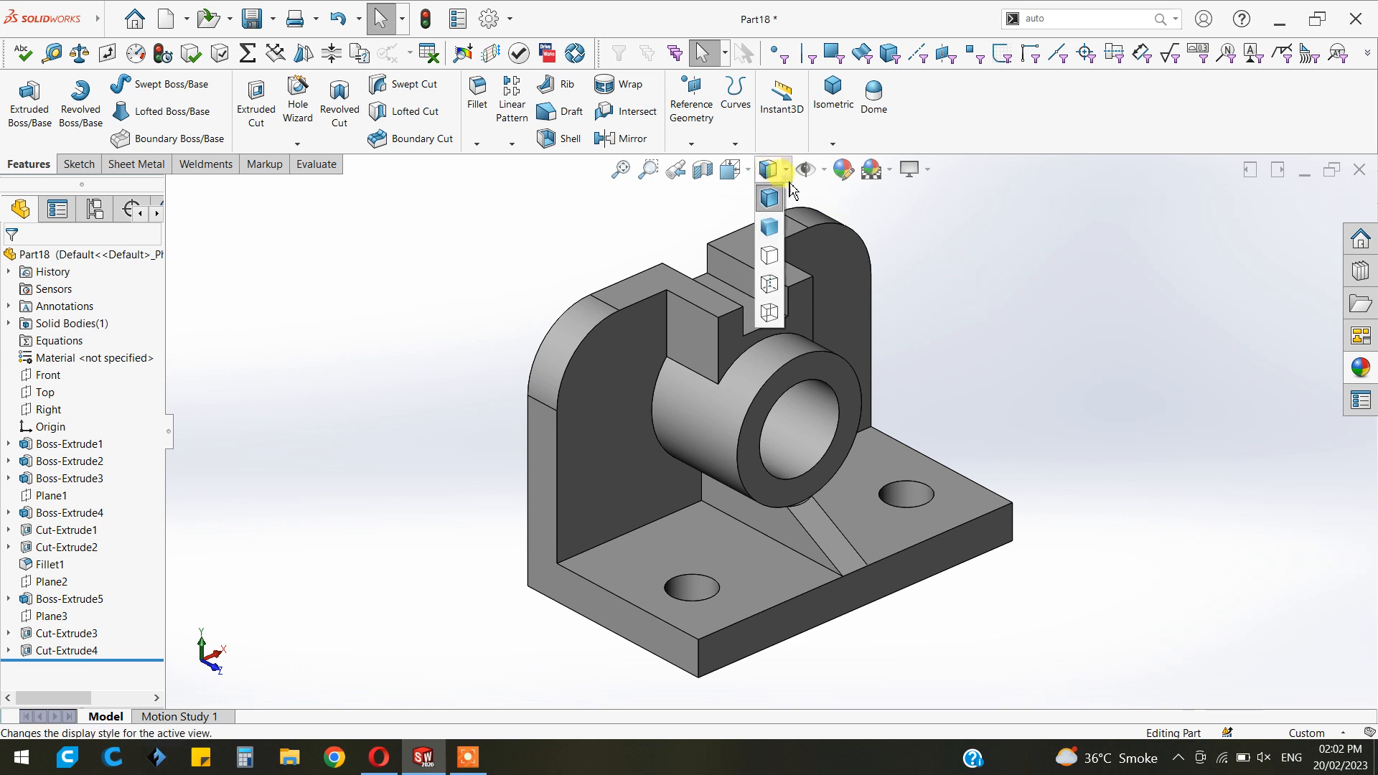
pyautogui.click(762, 253)
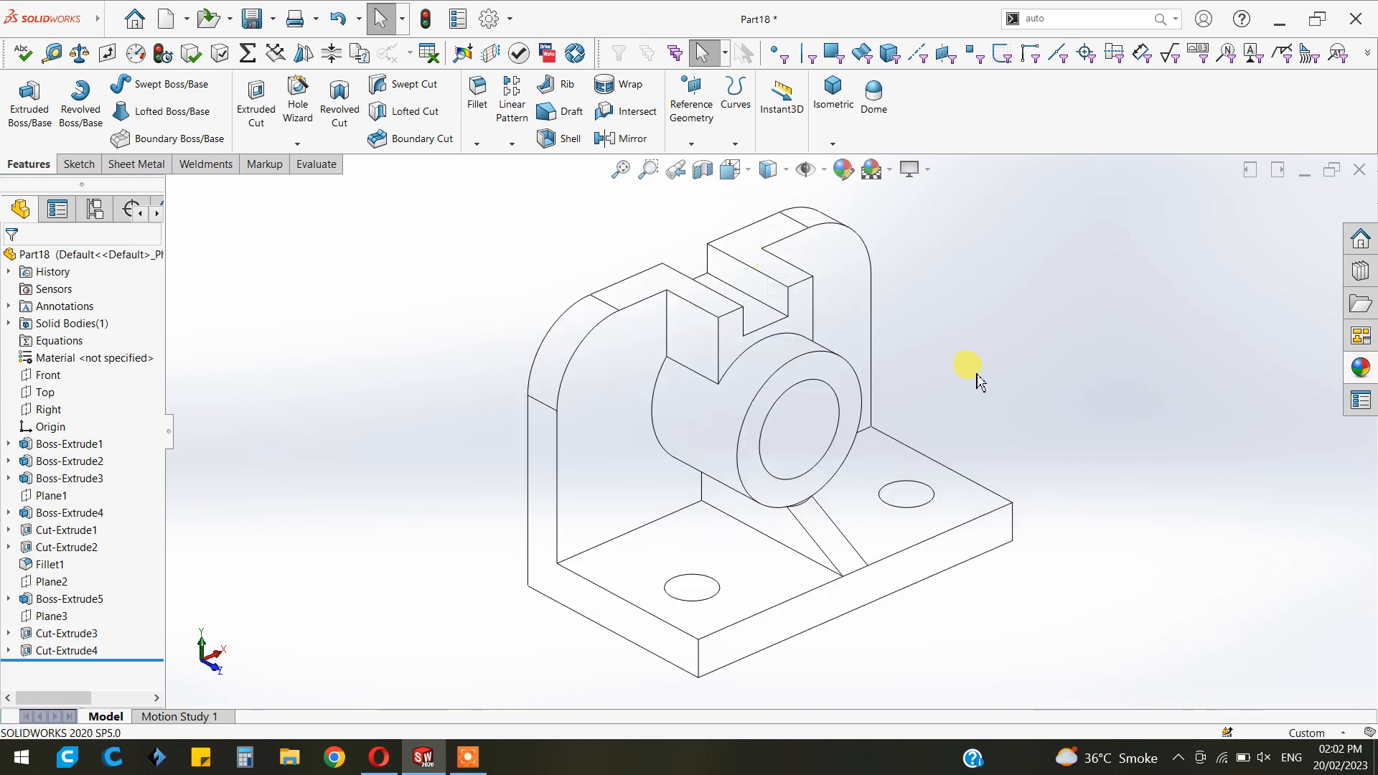
# Inspect the bracket's internal edges in Wireframe display, returning the model to Hidden Lines Removed
pyautogui.click(787, 179)
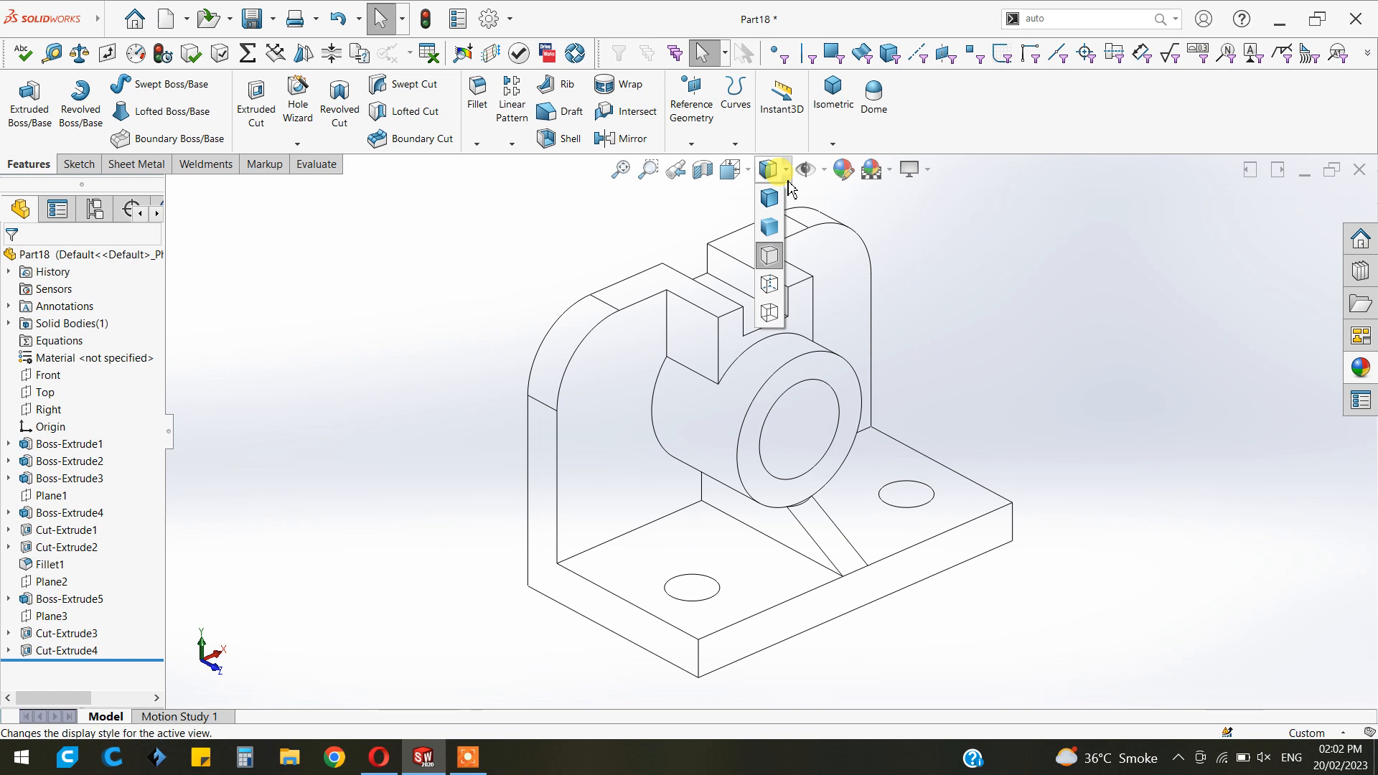
pyautogui.click(770, 313)
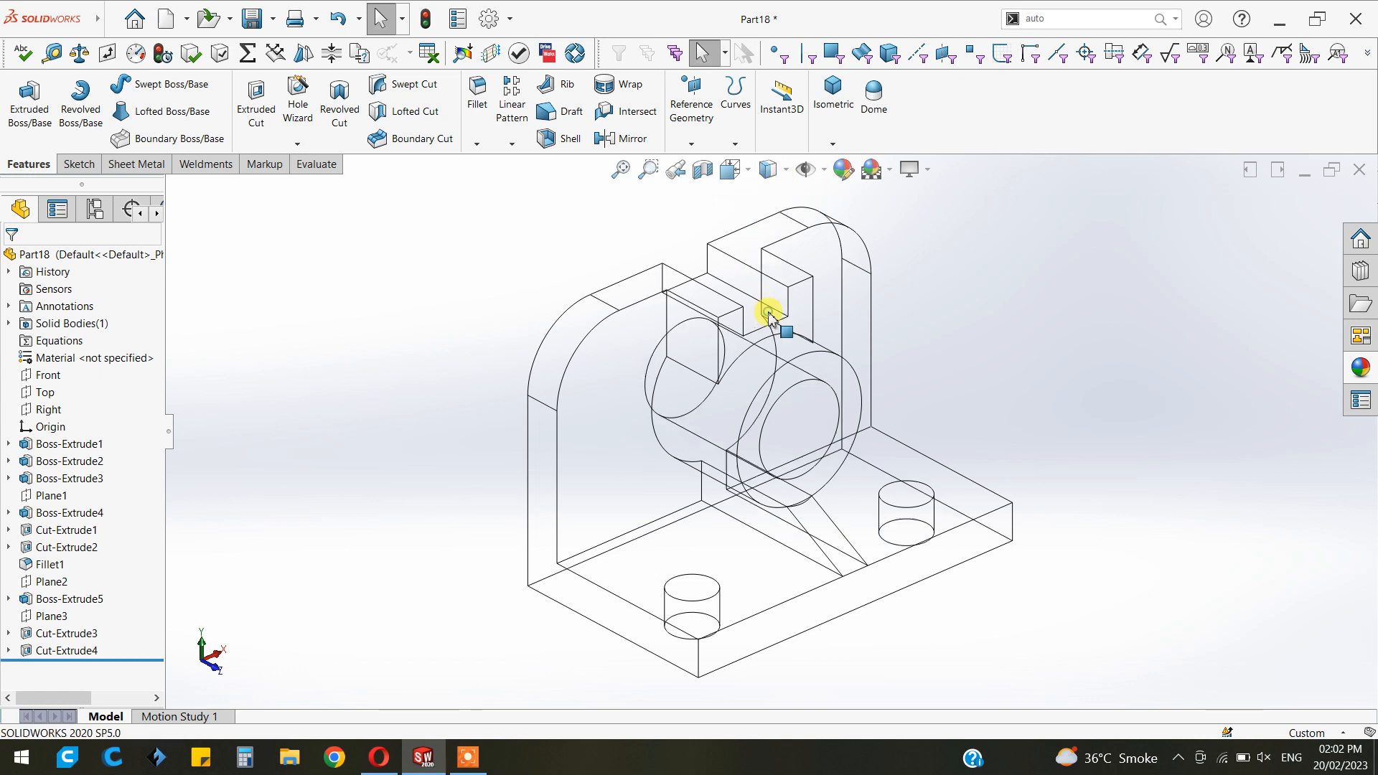
pyautogui.click(769, 169)
pyautogui.click(767, 267)
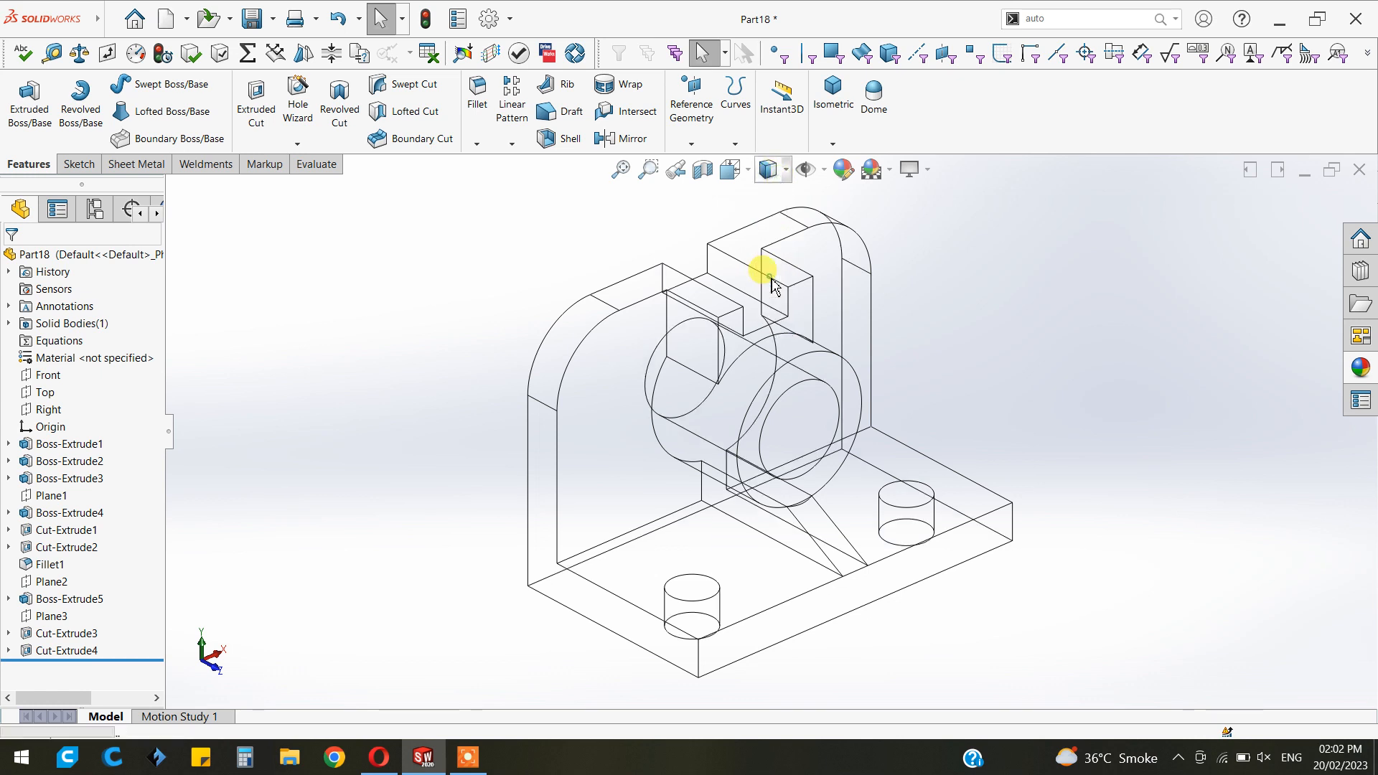
pyautogui.click(769, 169)
pyautogui.click(774, 242)
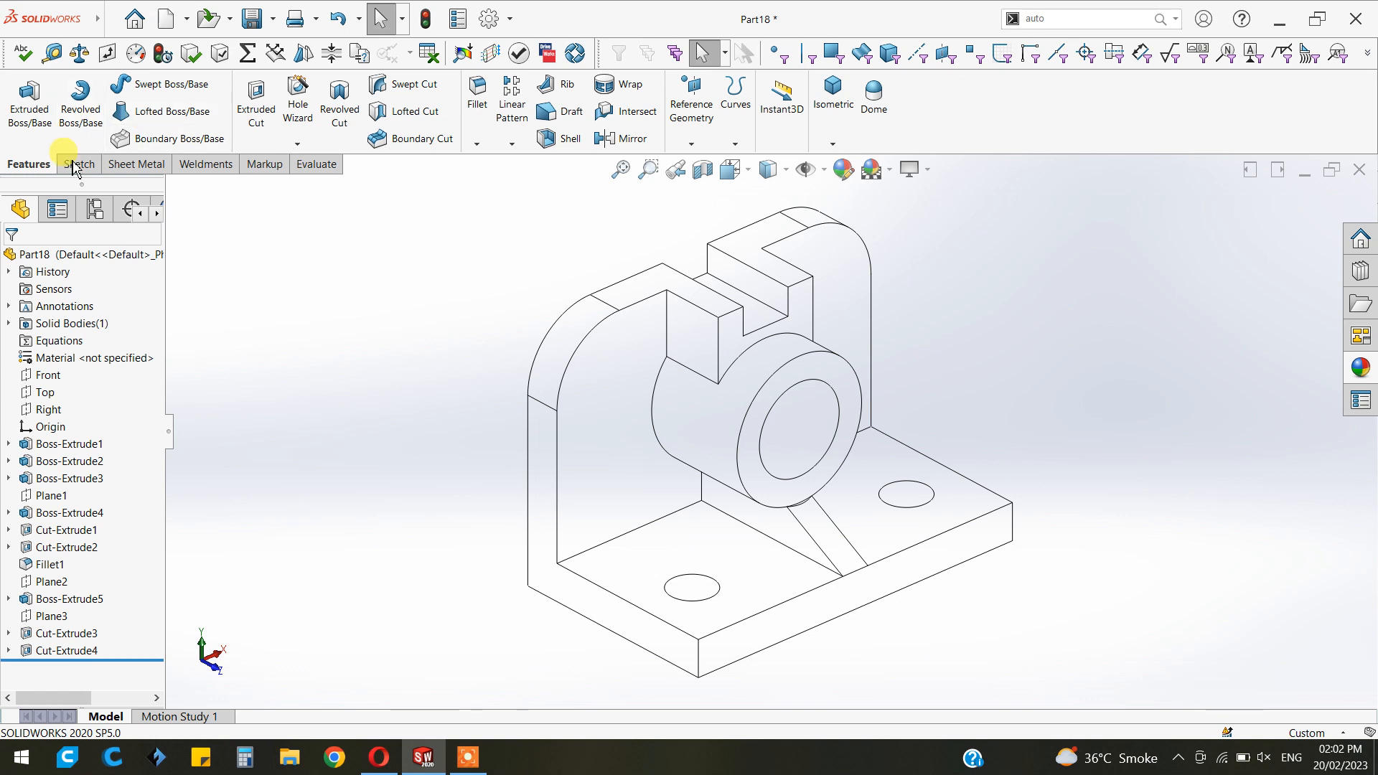
# Add reference dimensions to the side and front bottom edges of the bracket's base
pyautogui.click(99, 169)
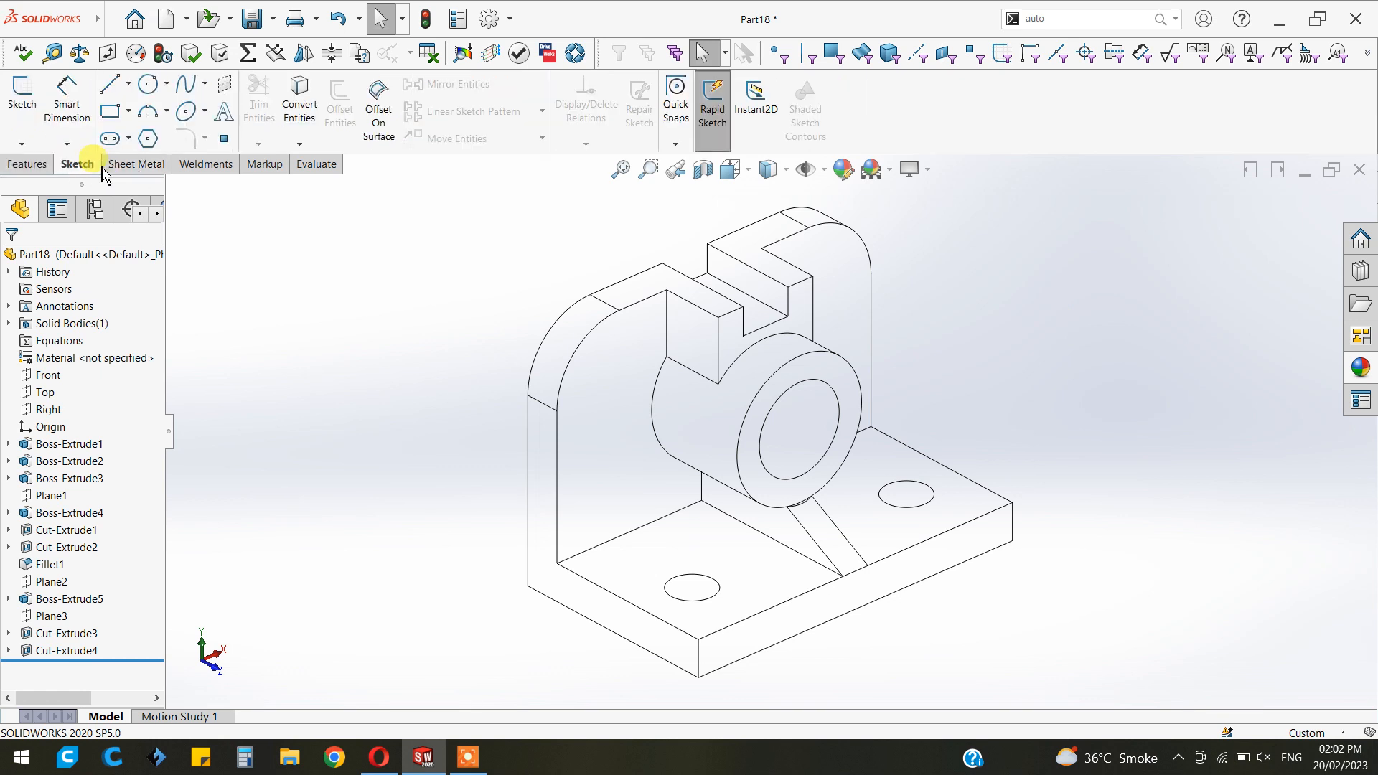
pyautogui.click(58, 97)
pyautogui.click(597, 629)
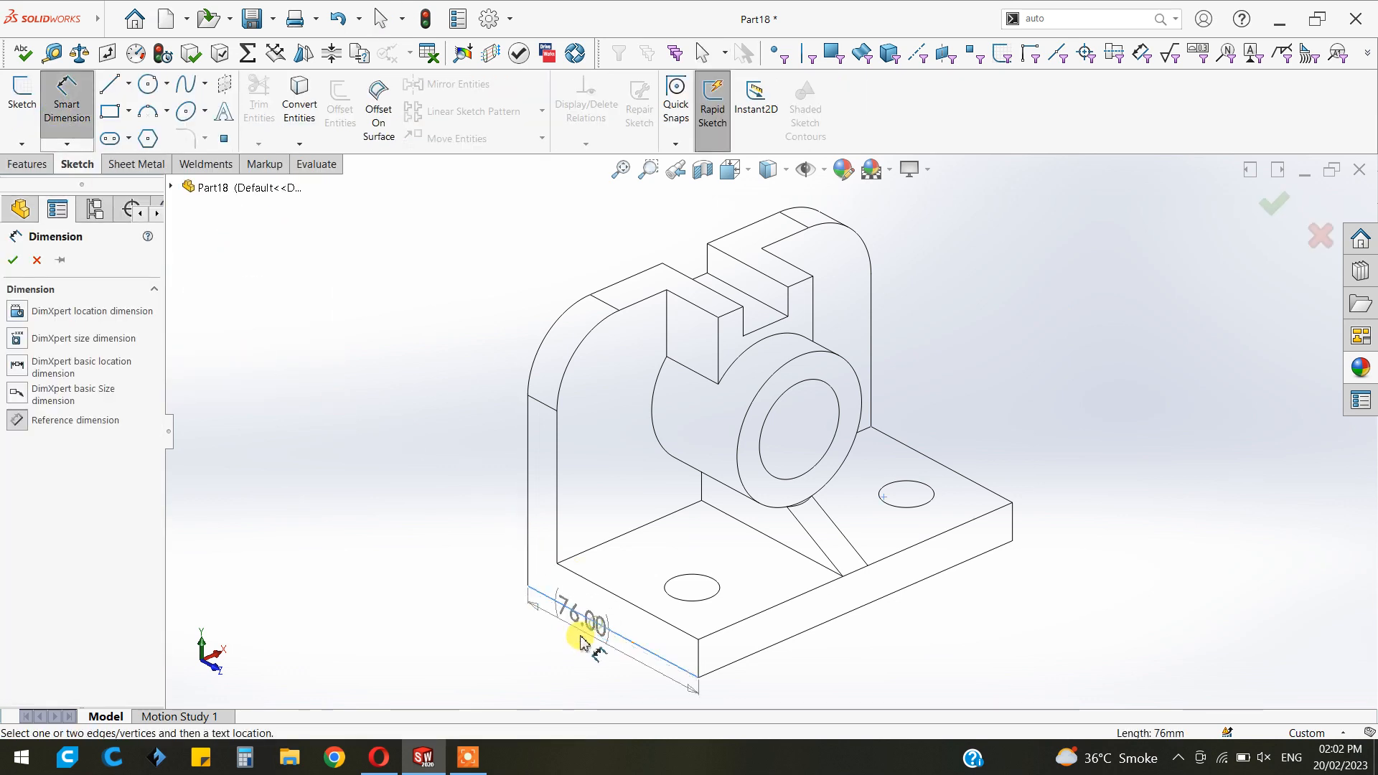
pyautogui.click(598, 673)
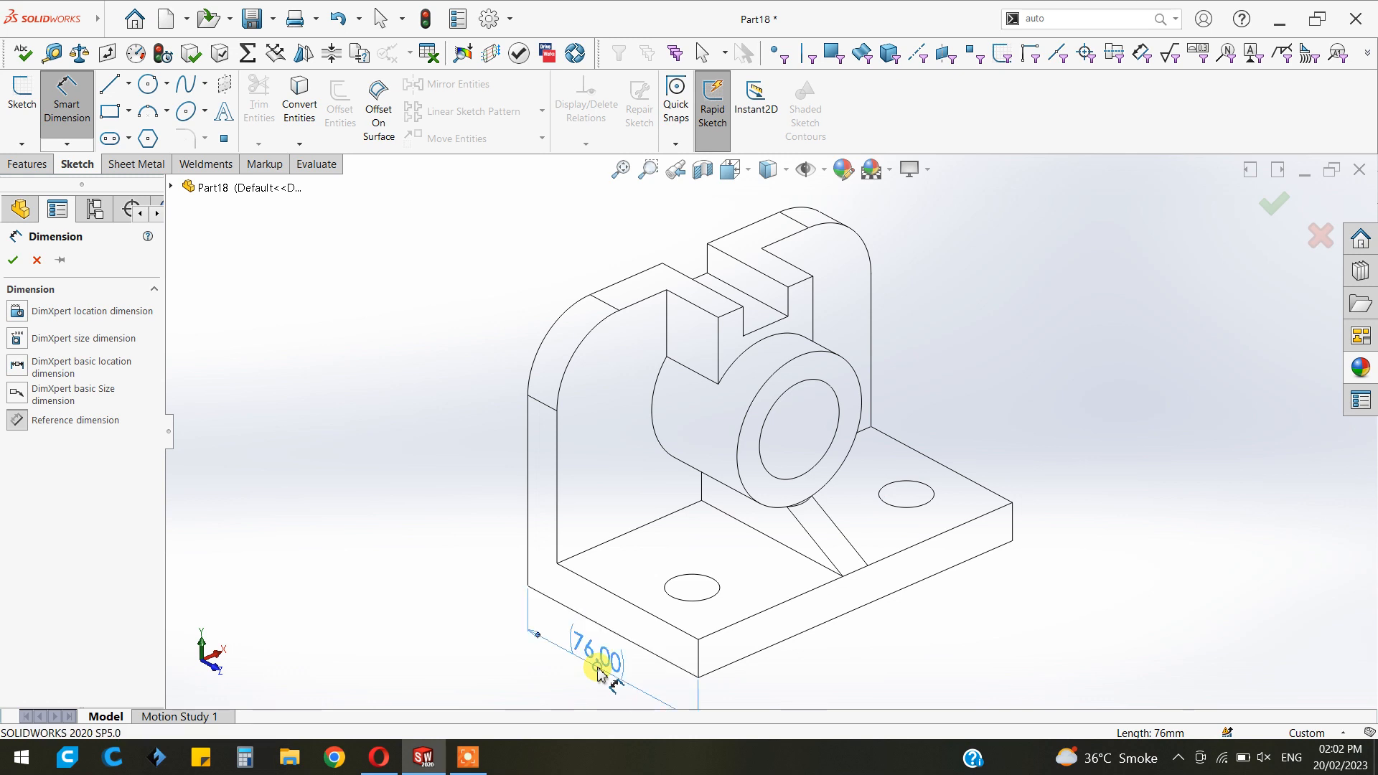
pyautogui.click(831, 628)
pyautogui.click(890, 648)
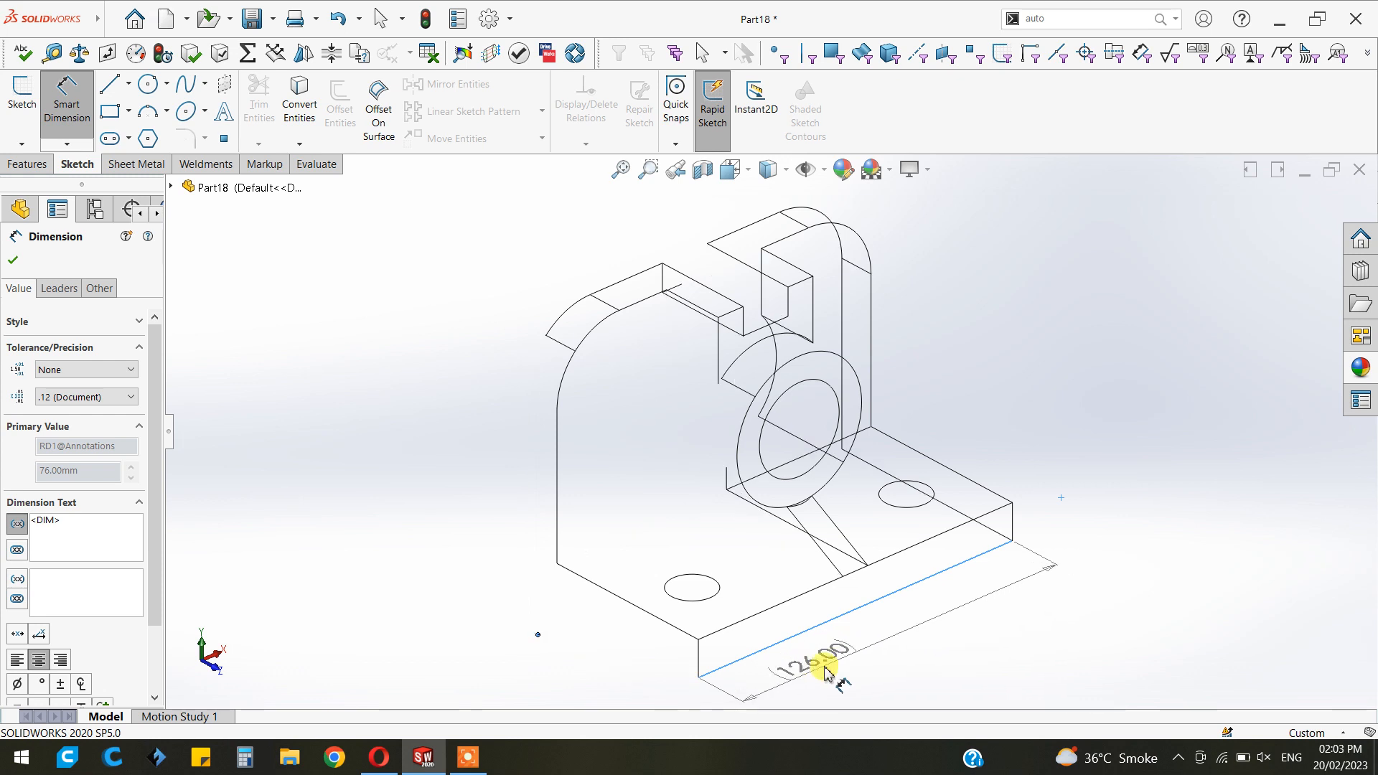
pyautogui.press('Escape')
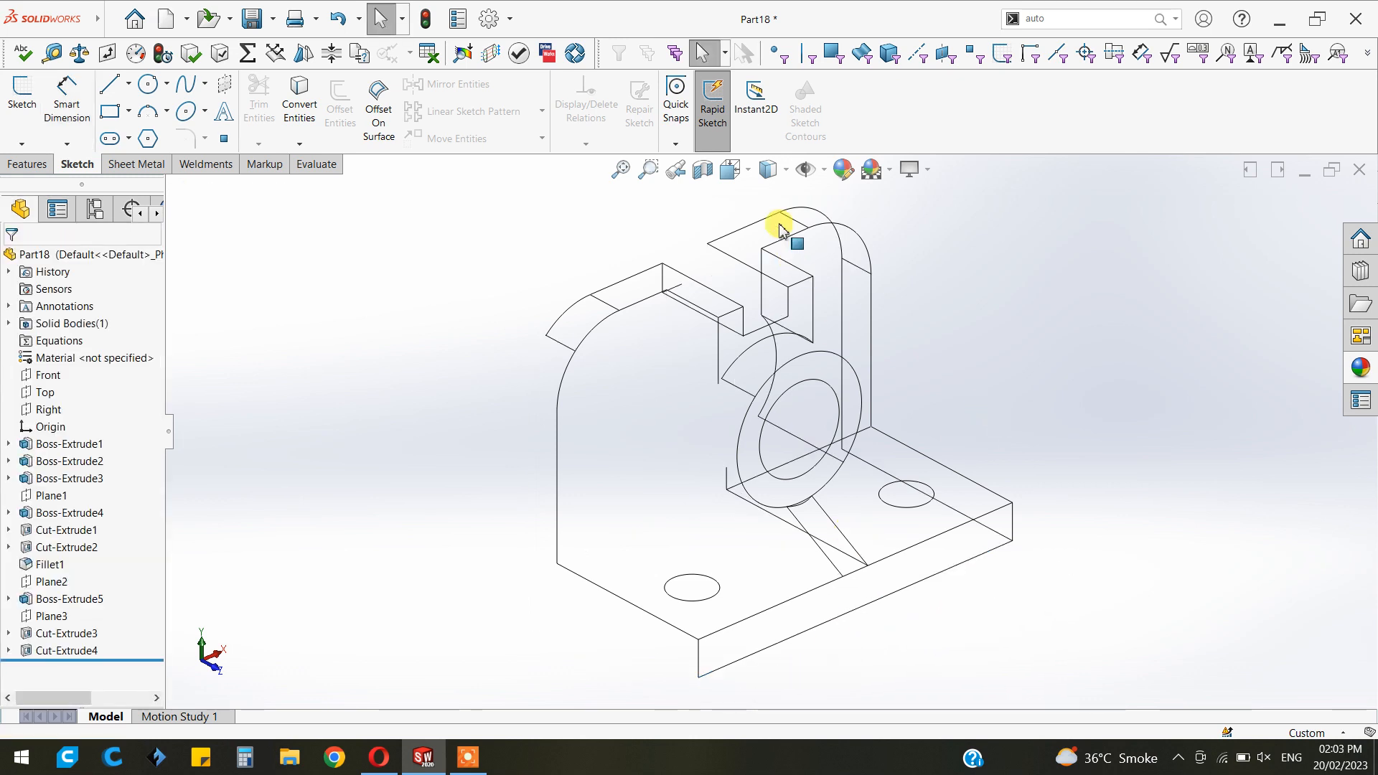
# Display the bracket as Shaded With Edges and delete the reference dimension on the base's side edge
pyautogui.click(786, 178)
pyautogui.click(768, 198)
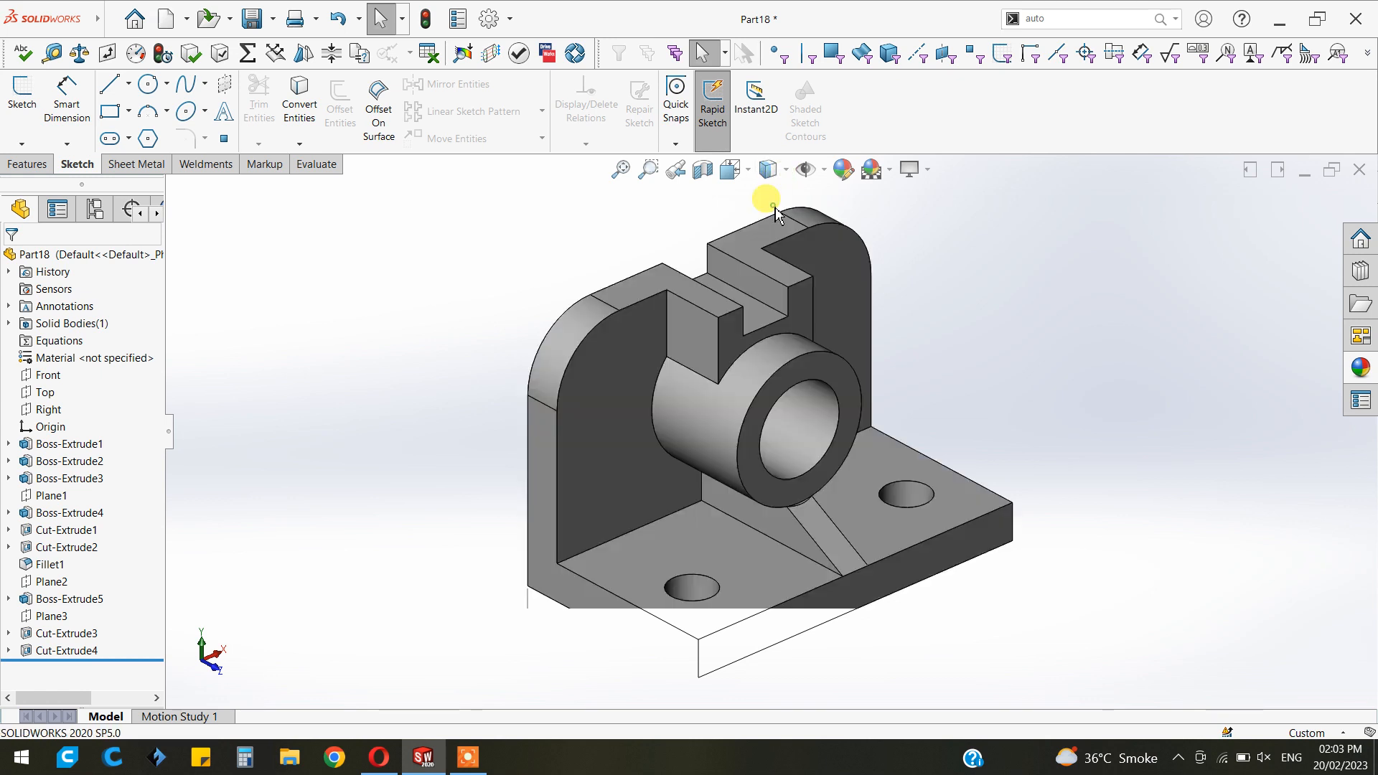
pyautogui.click(594, 669)
pyautogui.press('Delete')
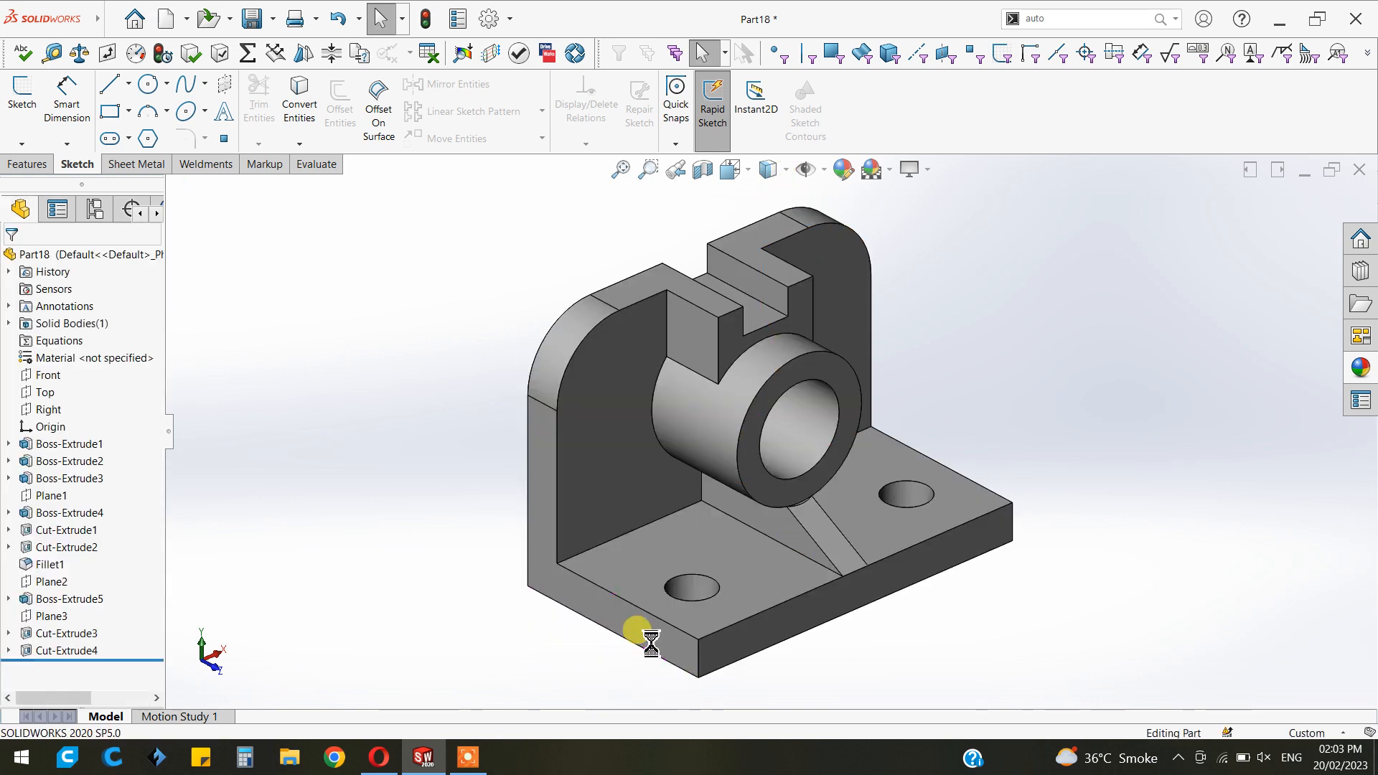
pyautogui.scroll(-1, 1145, 480)
pyautogui.scroll(1, 1147, 484)
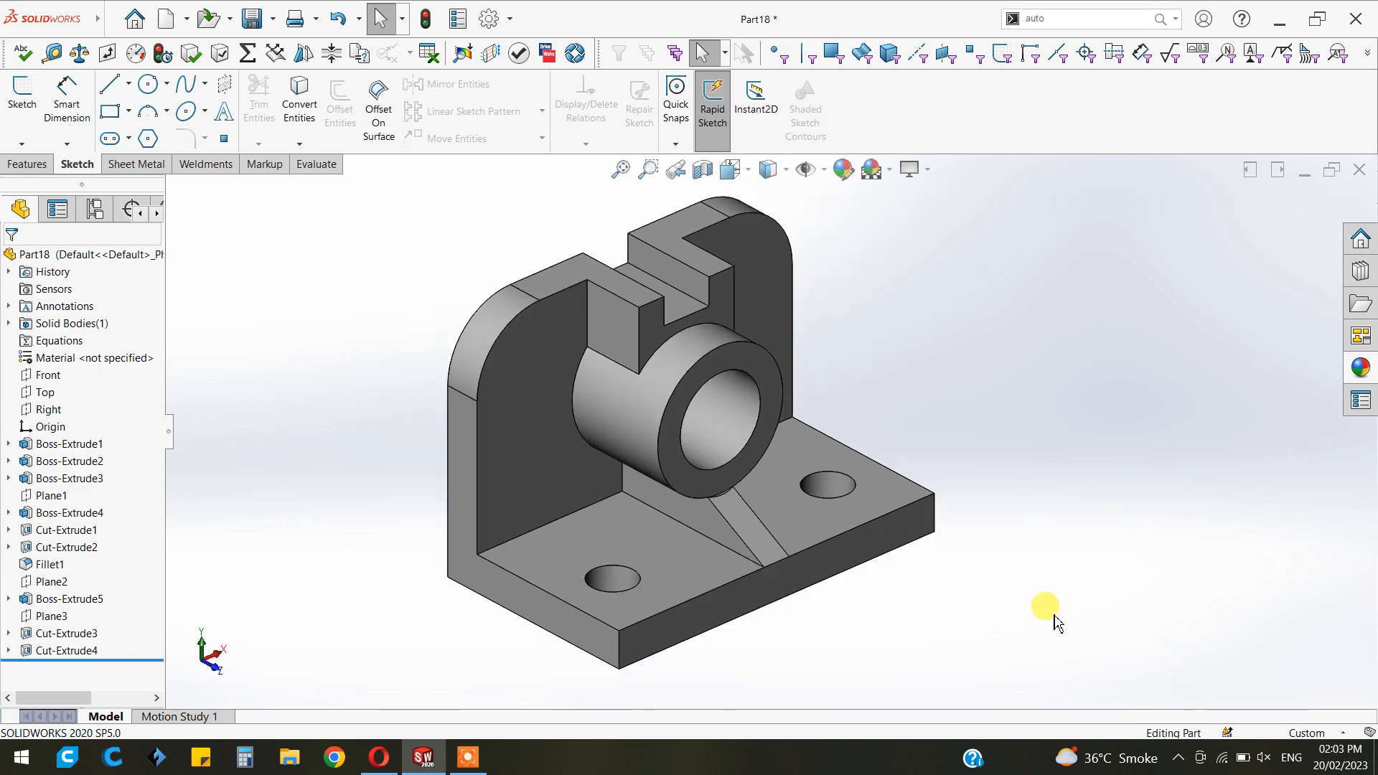
pyautogui.click(229, 22)
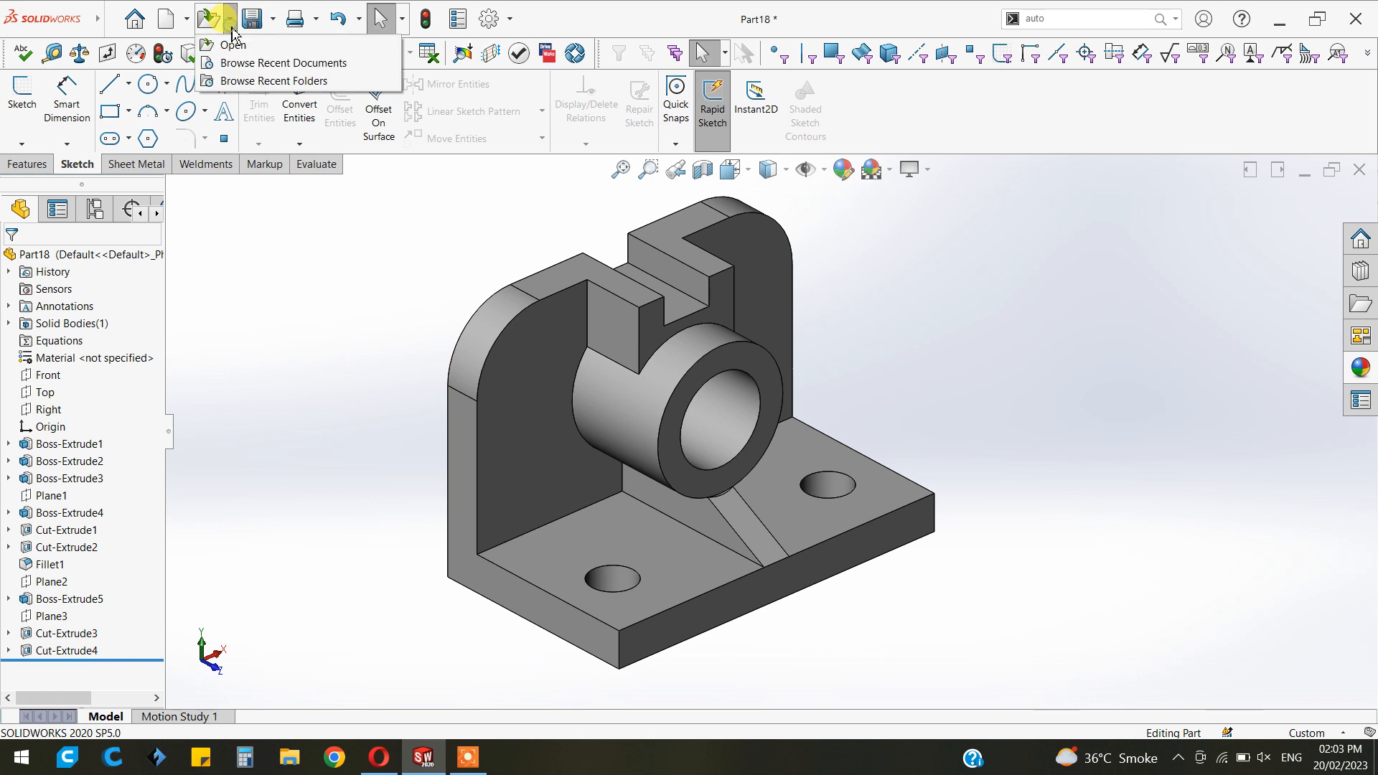
pyautogui.moveTo(176, 24)
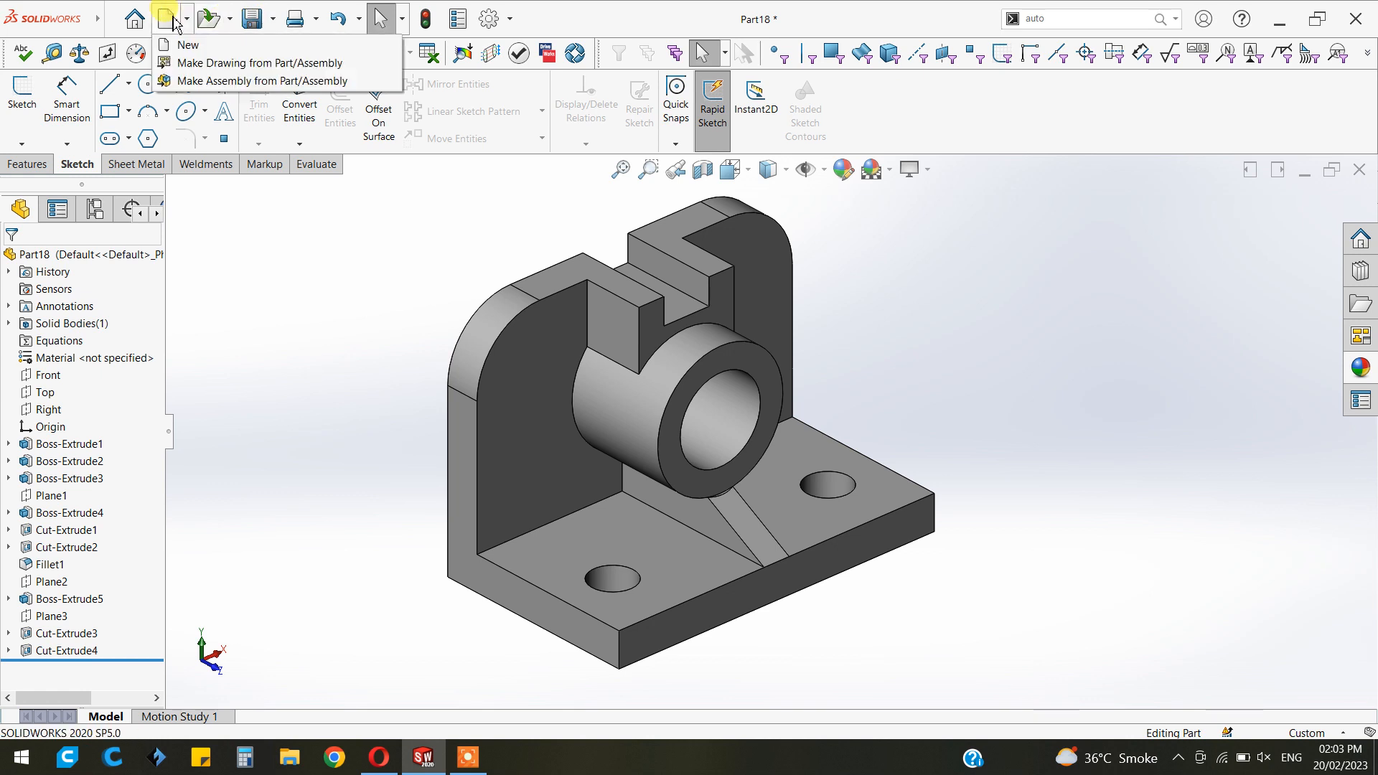
pyautogui.click(188, 81)
pyautogui.click(825, 280)
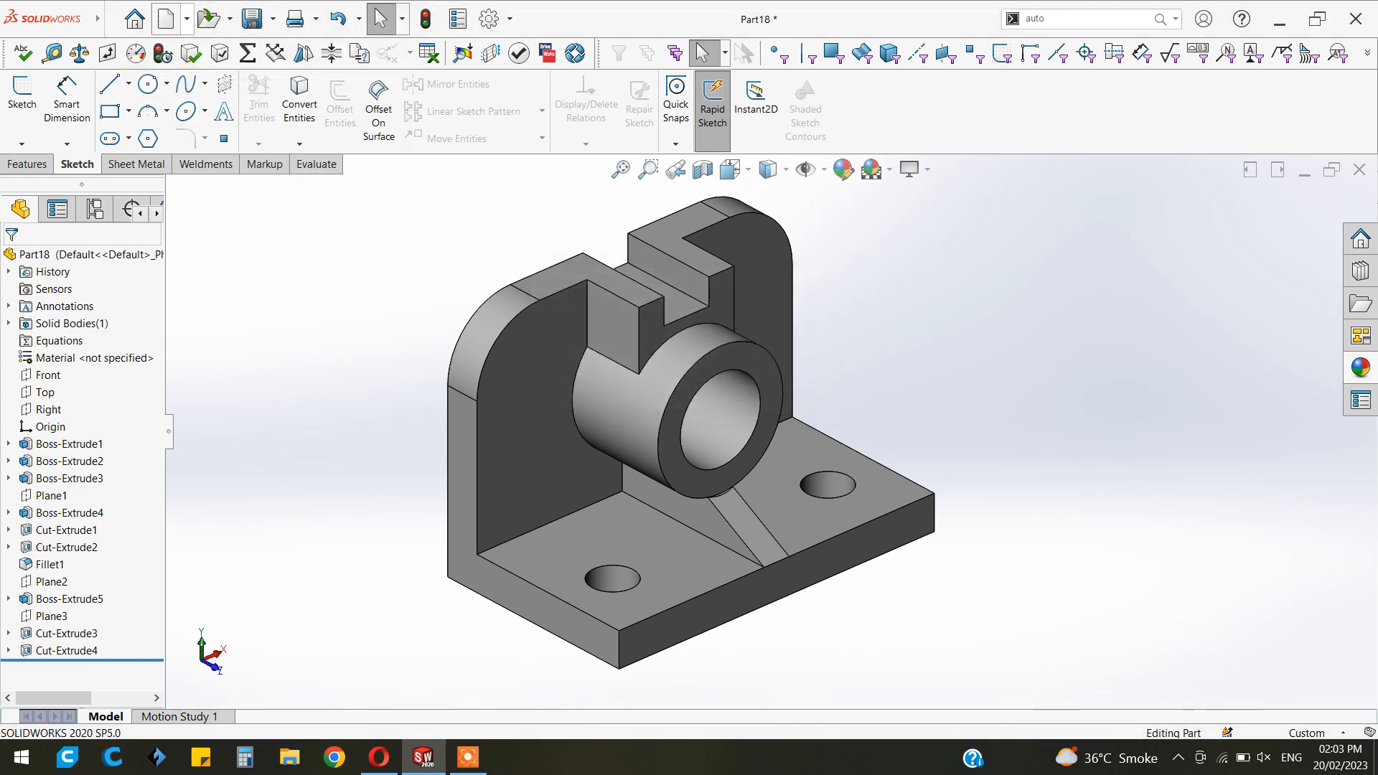
# Create a drawing from the bracket part, saving the part to the Desktop as Part18.SLDPRT
pyautogui.click(188, 19)
pyautogui.click(197, 62)
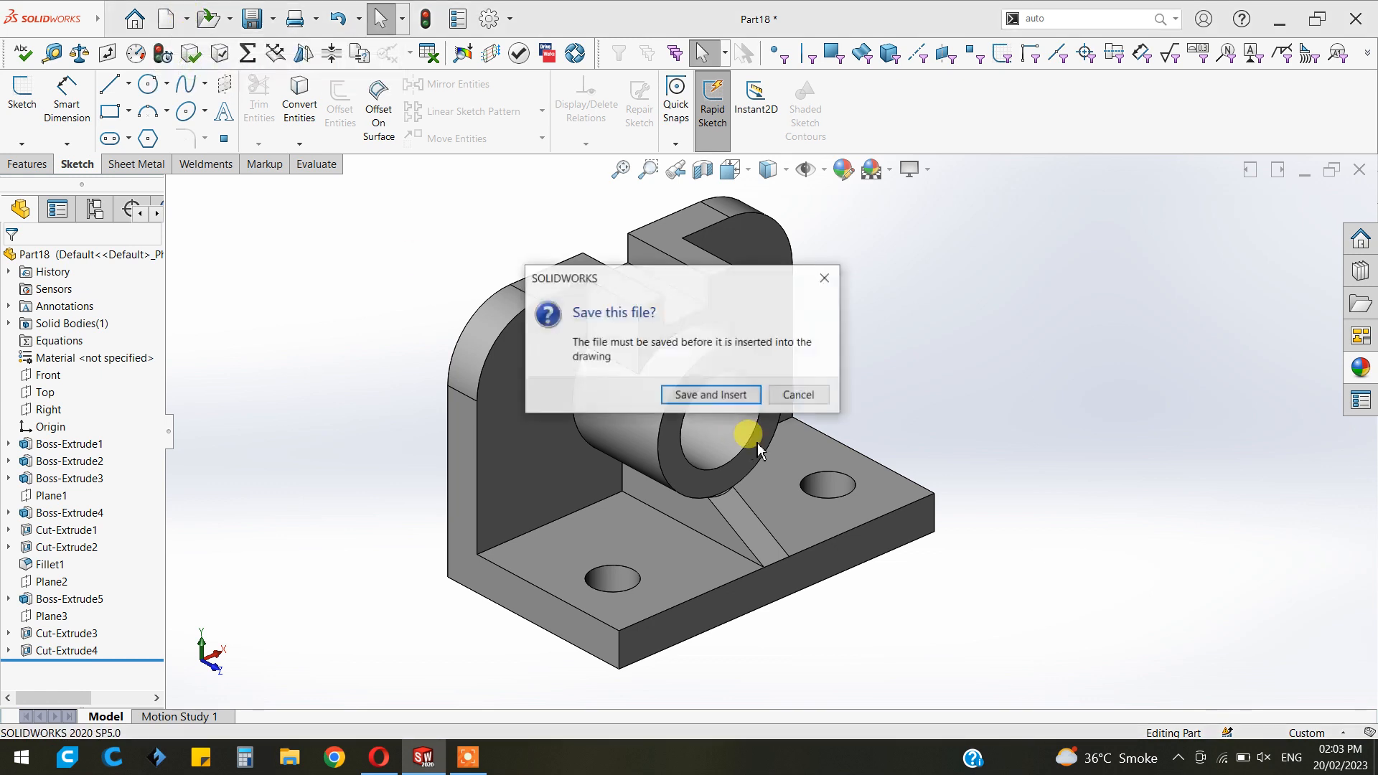
pyautogui.click(717, 409)
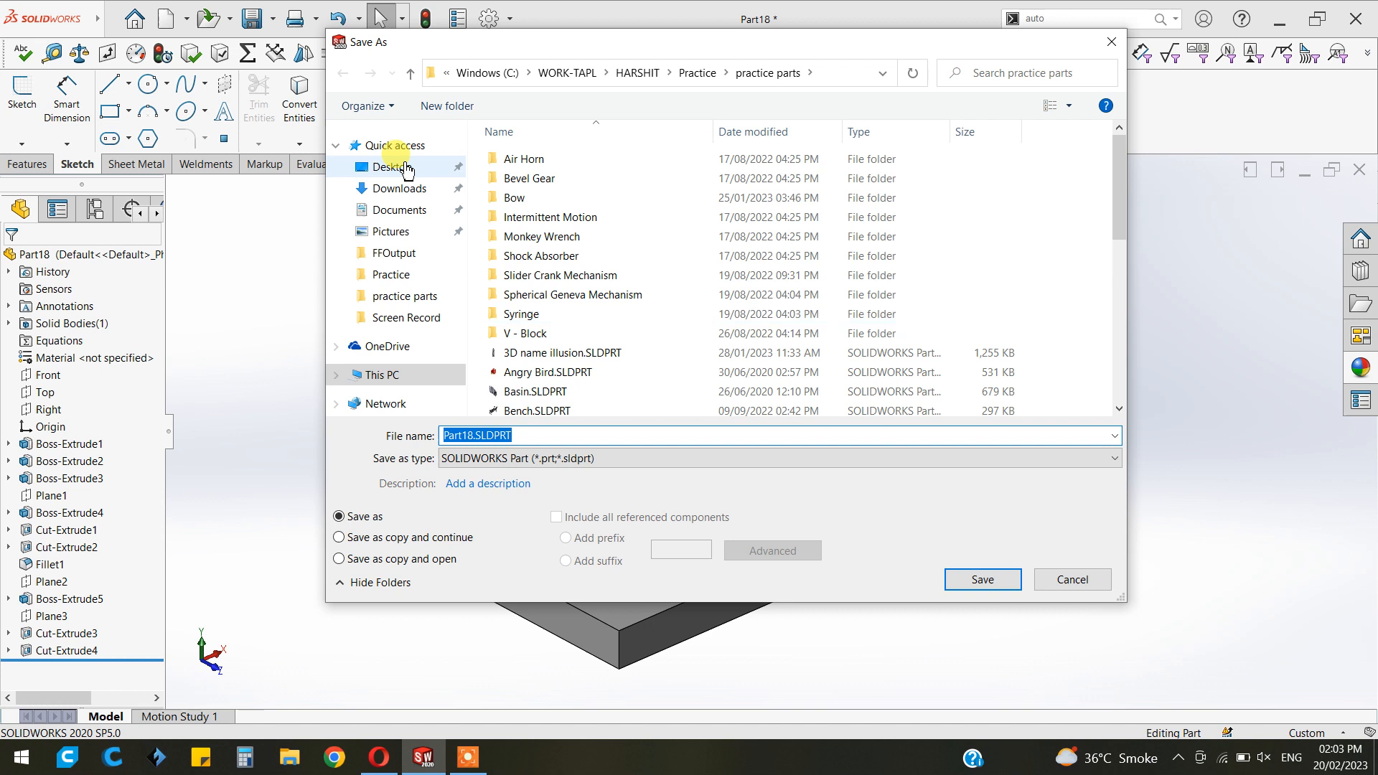
pyautogui.click(410, 170)
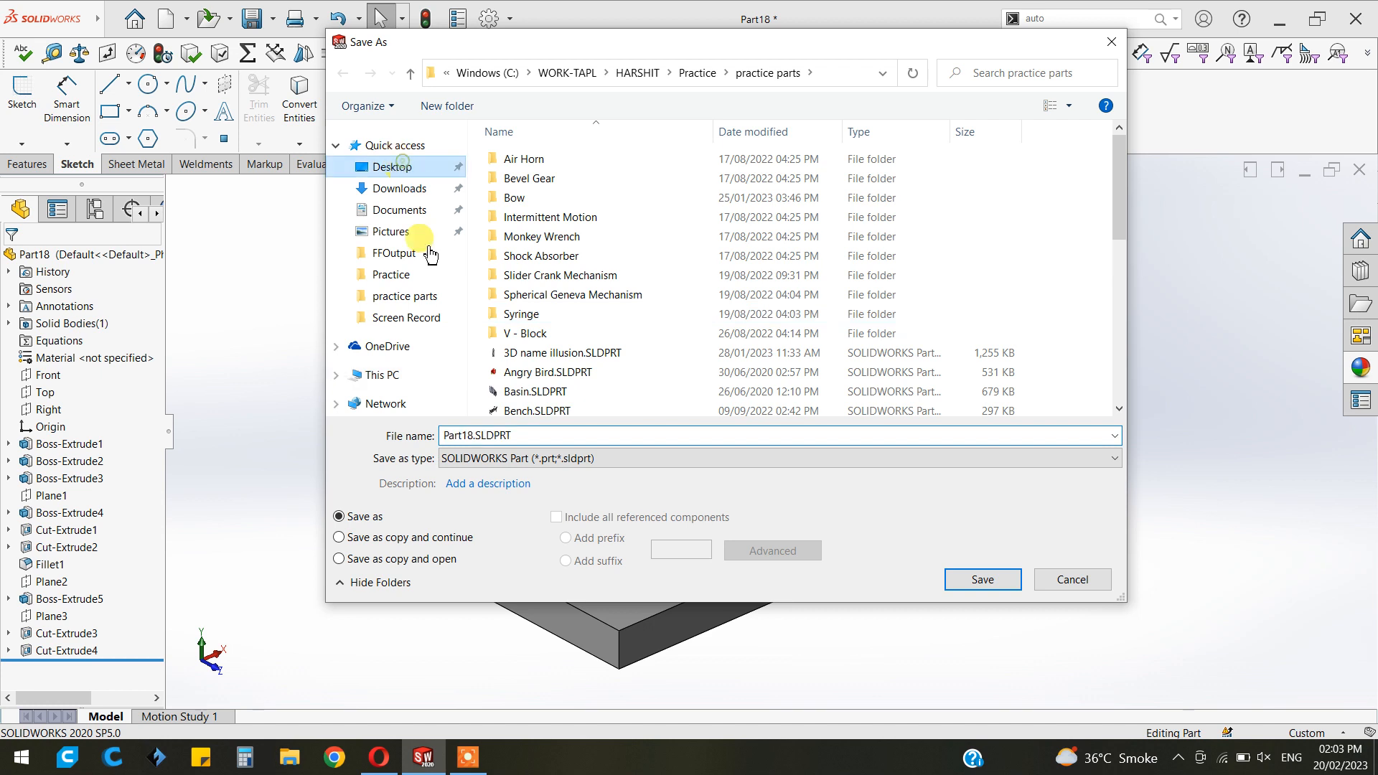
pyautogui.click(983, 580)
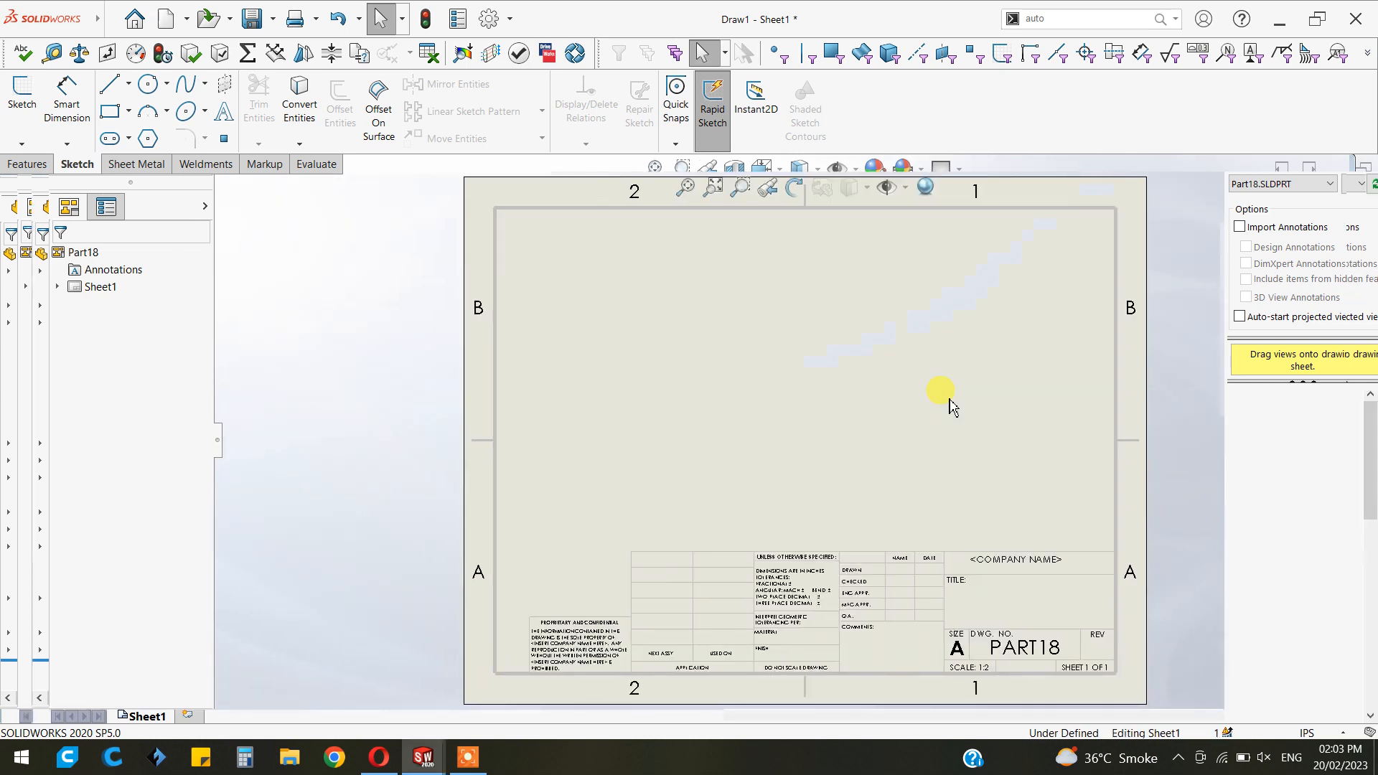
# Edit the sheet format to delete the whole title block, and return to the drawing sheet
pyautogui.rightClick(951, 360)
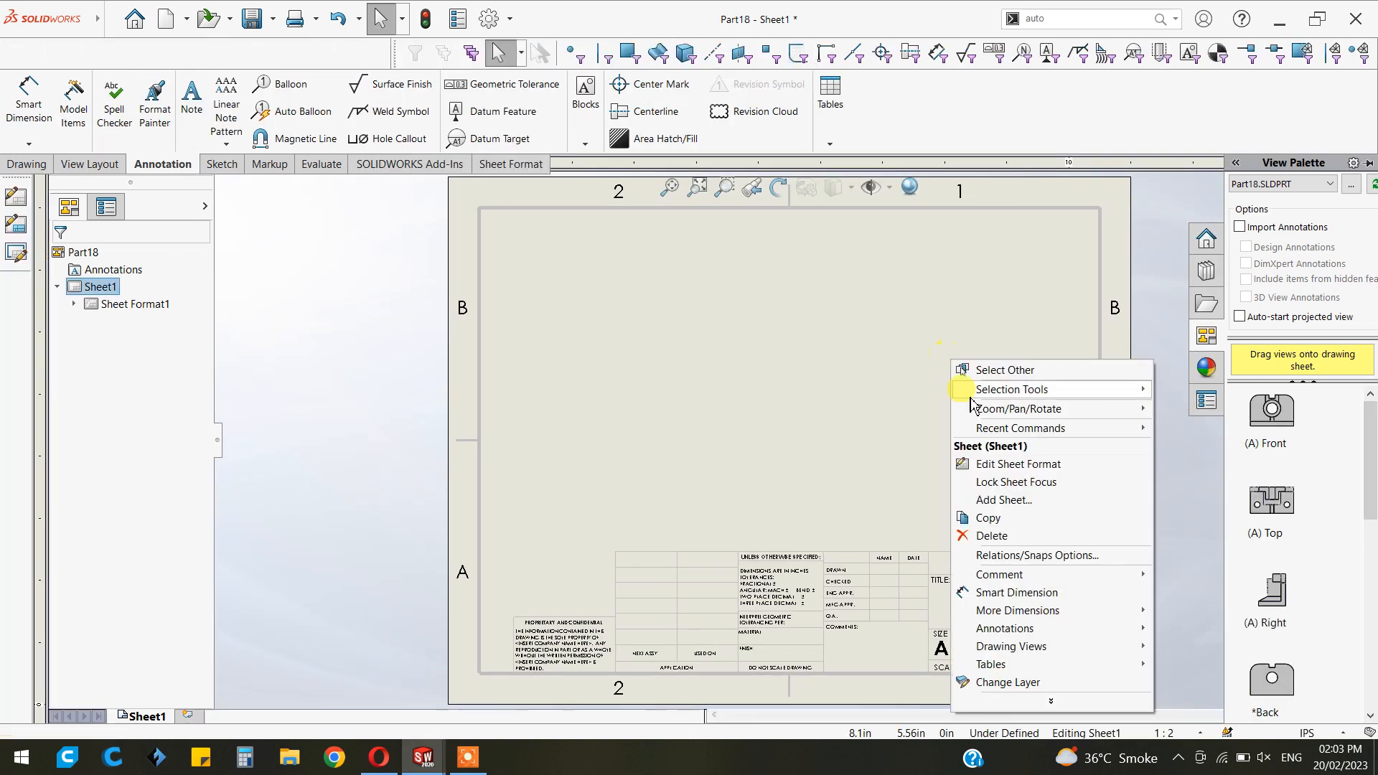
pyautogui.click(991, 464)
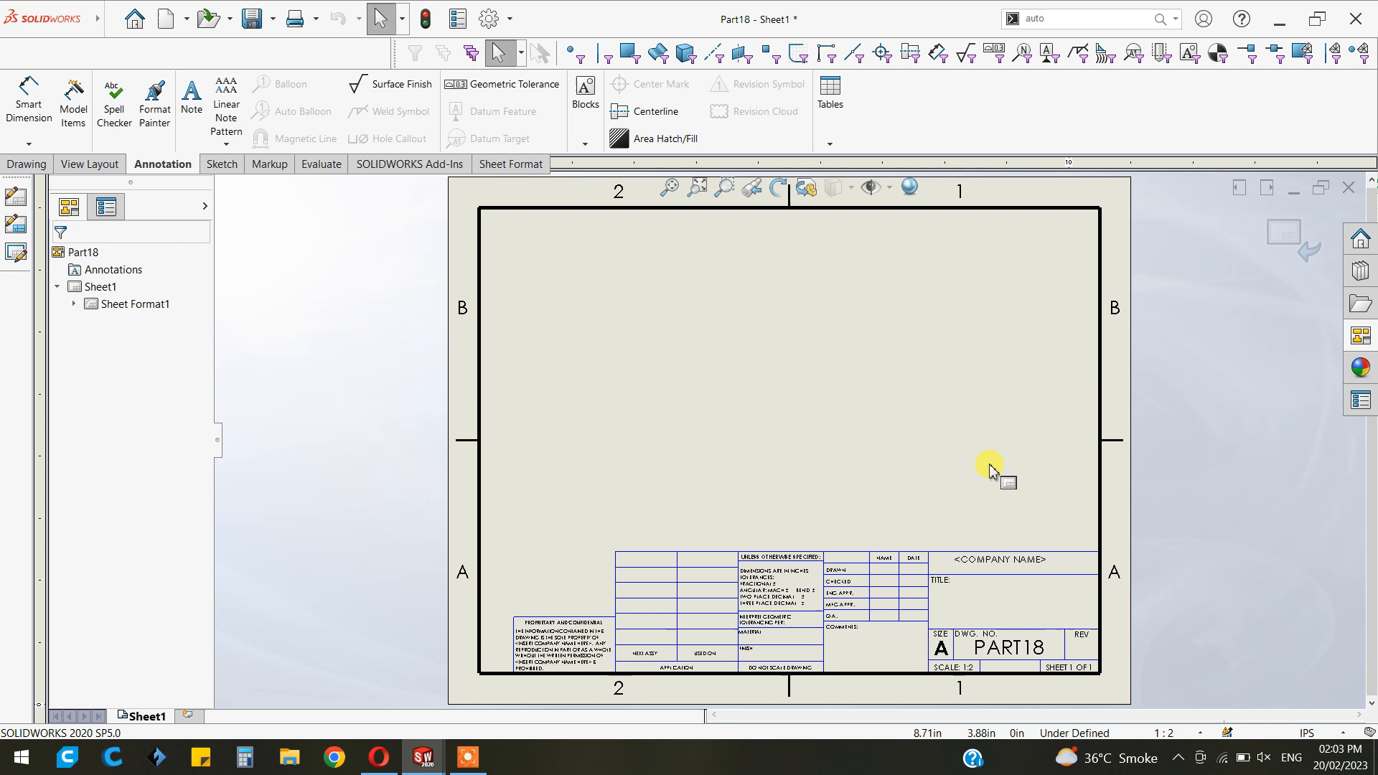
pyautogui.moveTo(1086, 512)
pyautogui.mouseDown()
pyautogui.moveTo(1076, 626)
pyautogui.moveTo(601, 674)
pyautogui.moveTo(508, 669)
pyautogui.mouseUp()
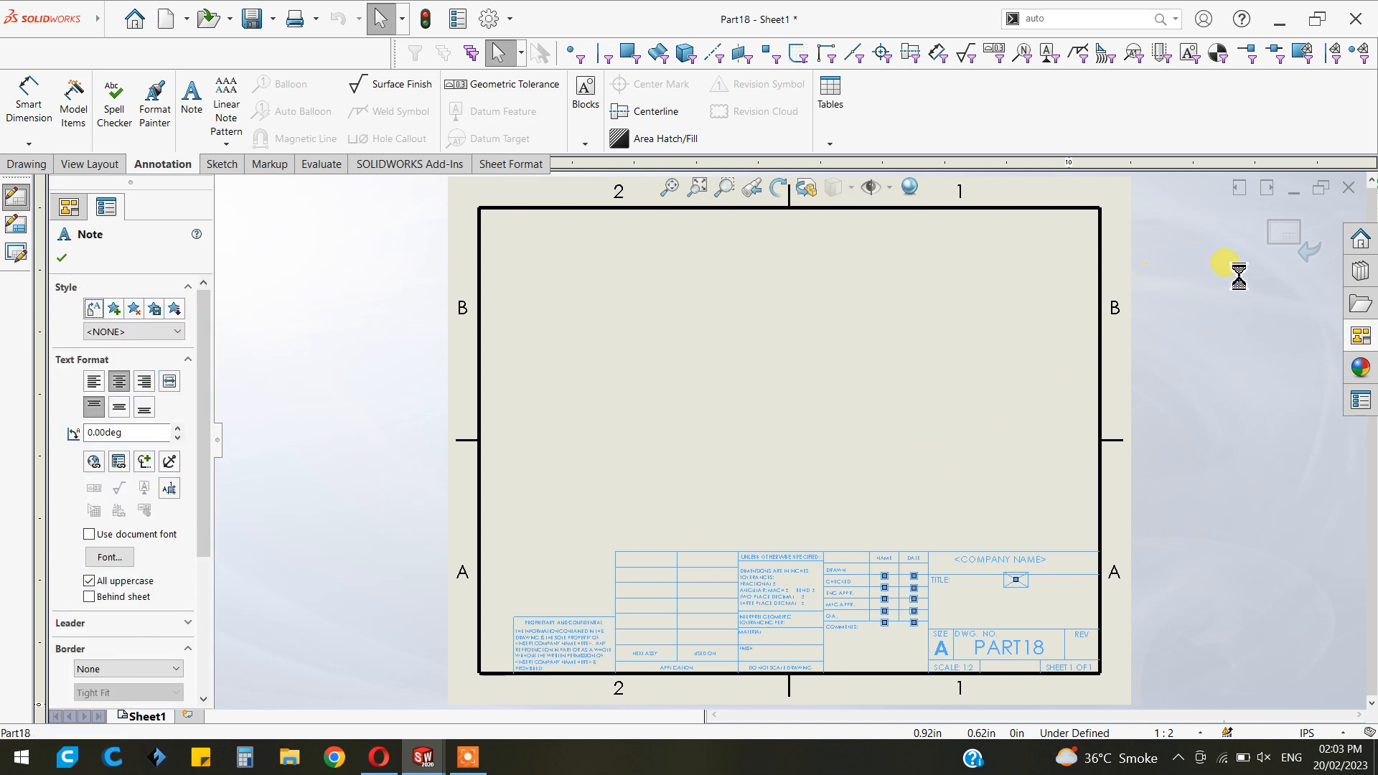
pyautogui.press('Delete')
pyautogui.click(1285, 240)
# Load the model views of Part18.SLDPRT into the View Palette
pyautogui.click(1360, 335)
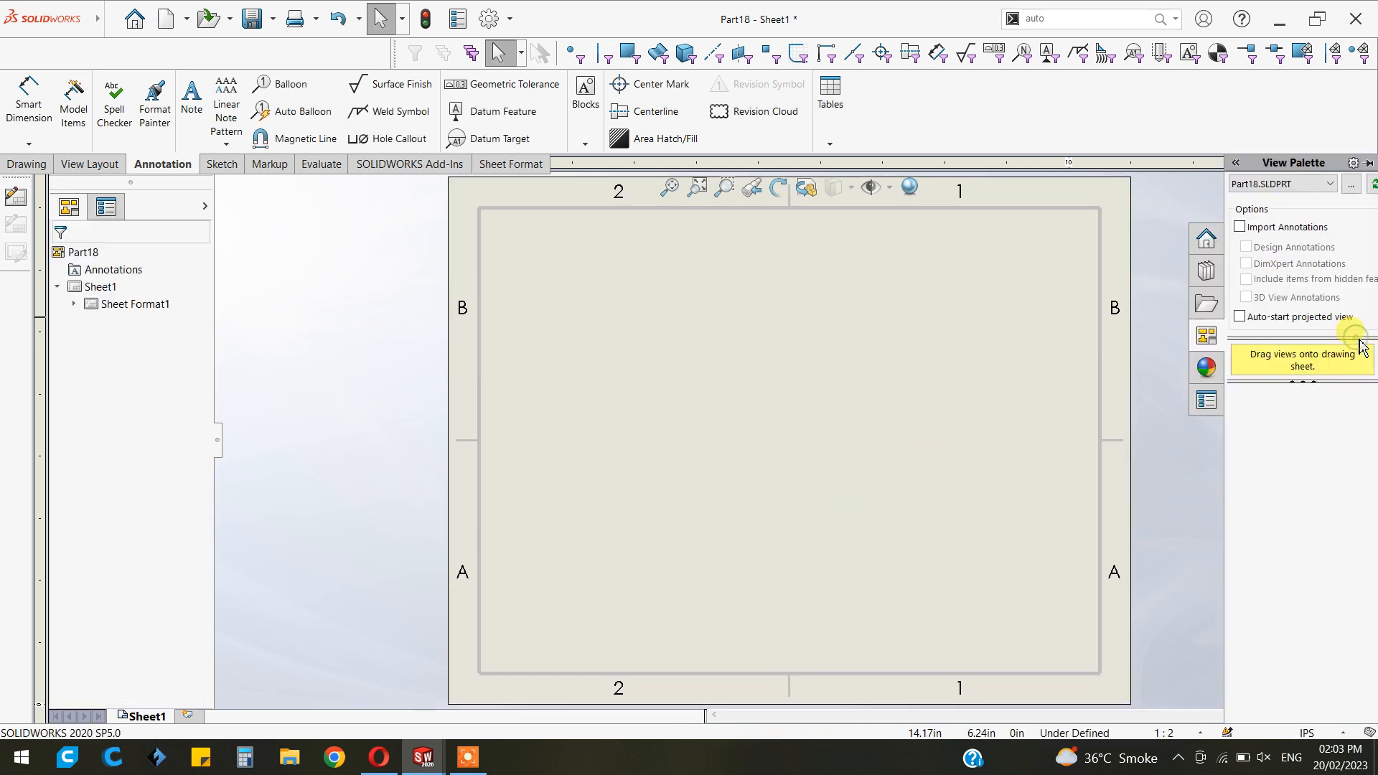
pyautogui.click(1207, 306)
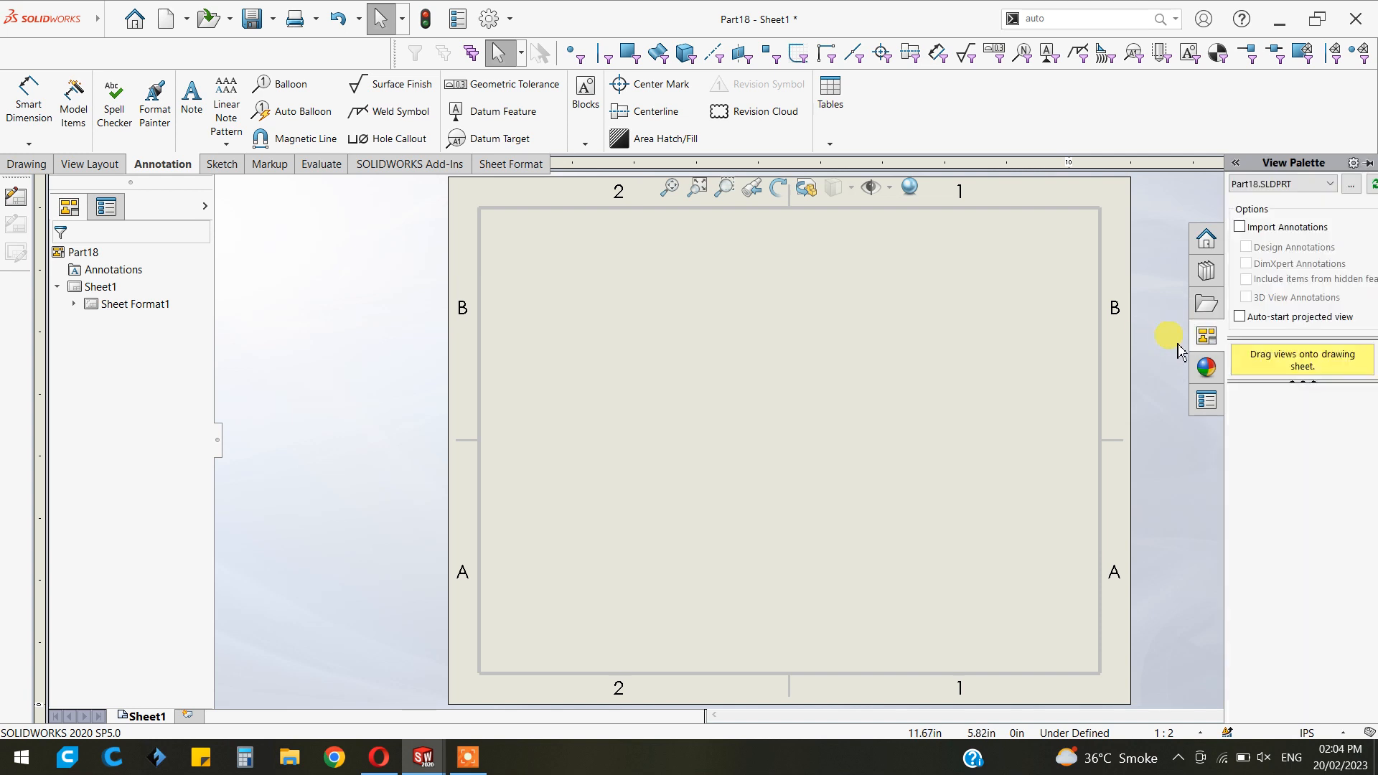
pyautogui.click(1209, 335)
pyautogui.click(1270, 184)
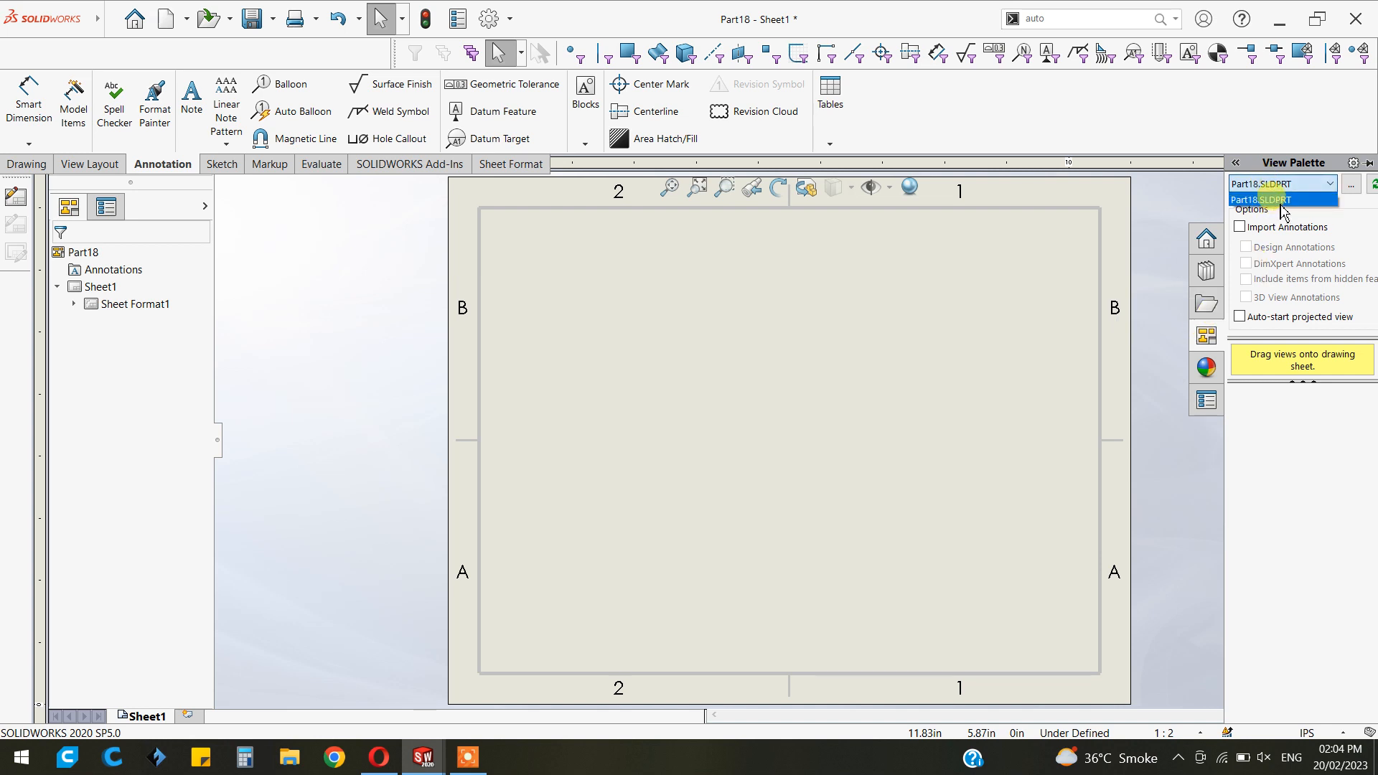
pyautogui.click(1280, 203)
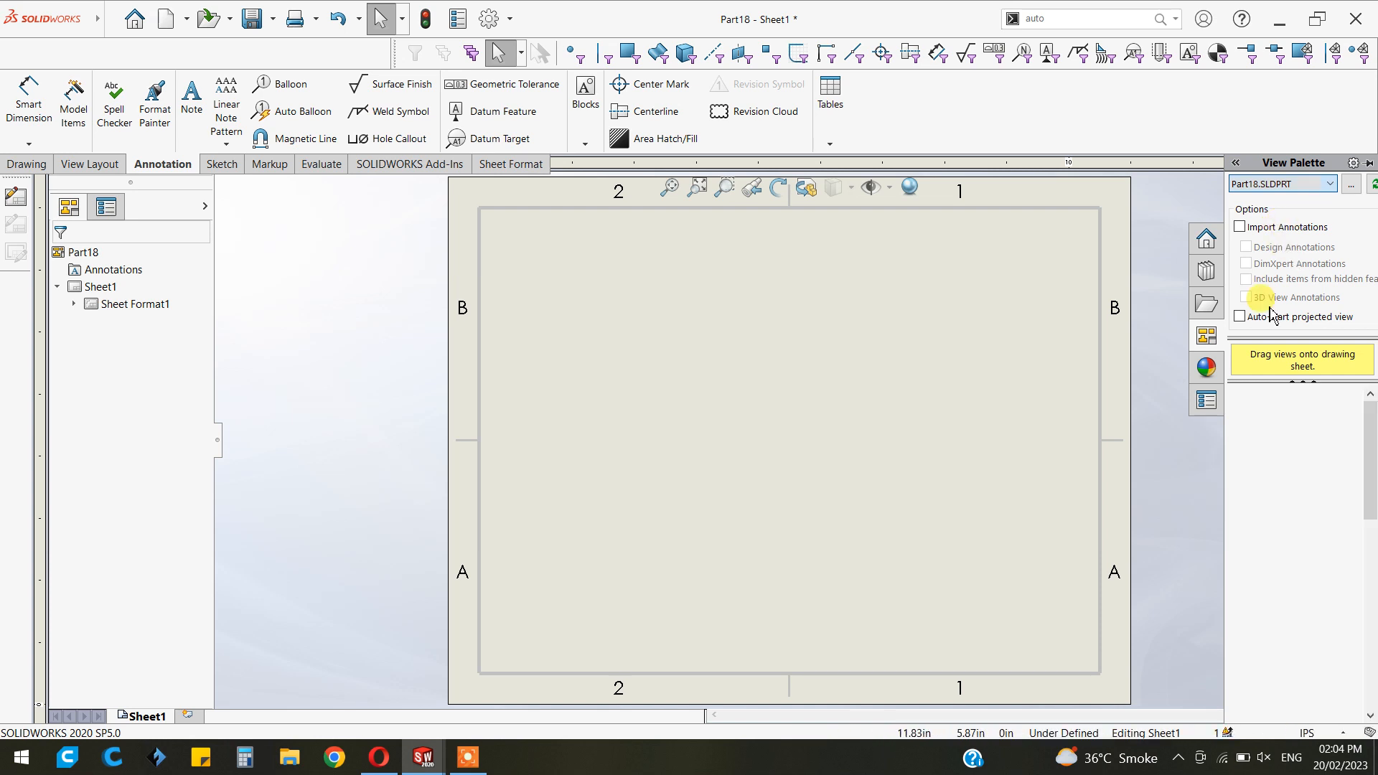
pyautogui.click(1133, 152)
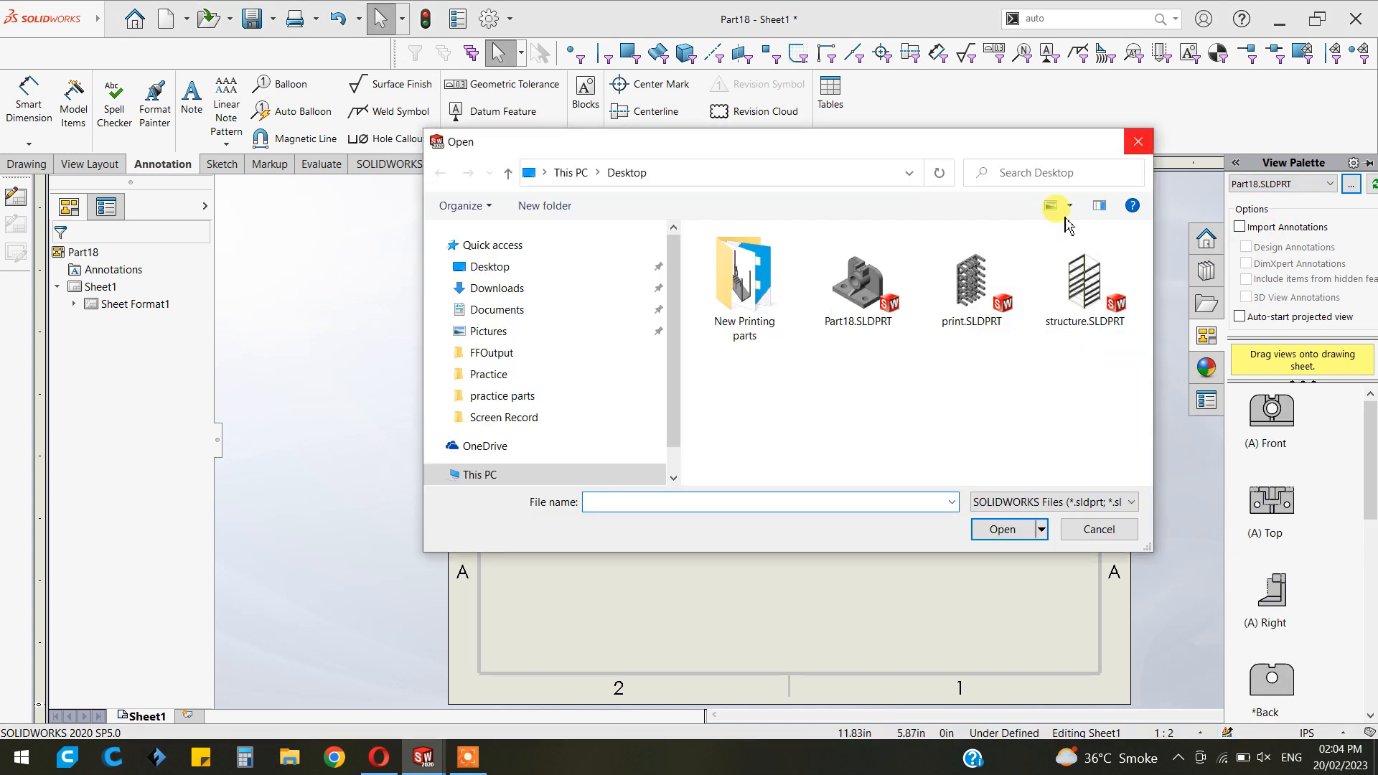
pyautogui.click(1139, 141)
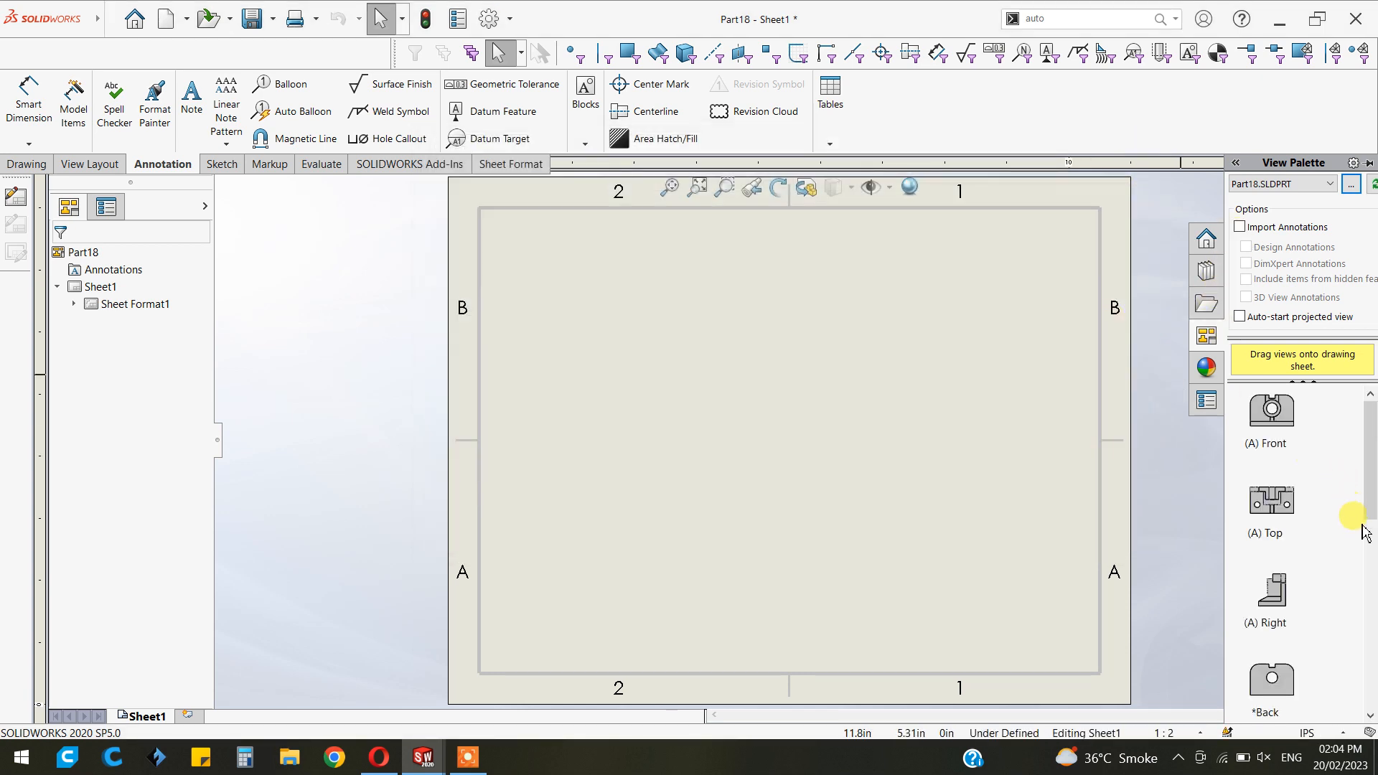
# Place the bracket's front view in the lower-left area of the sheet and its top view directly above it
pyautogui.moveTo(1280, 436)
pyautogui.mouseDown()
pyautogui.moveTo(704, 449)
pyautogui.moveTo(644, 458)
pyautogui.moveTo(642, 483)
pyautogui.mouseUp()
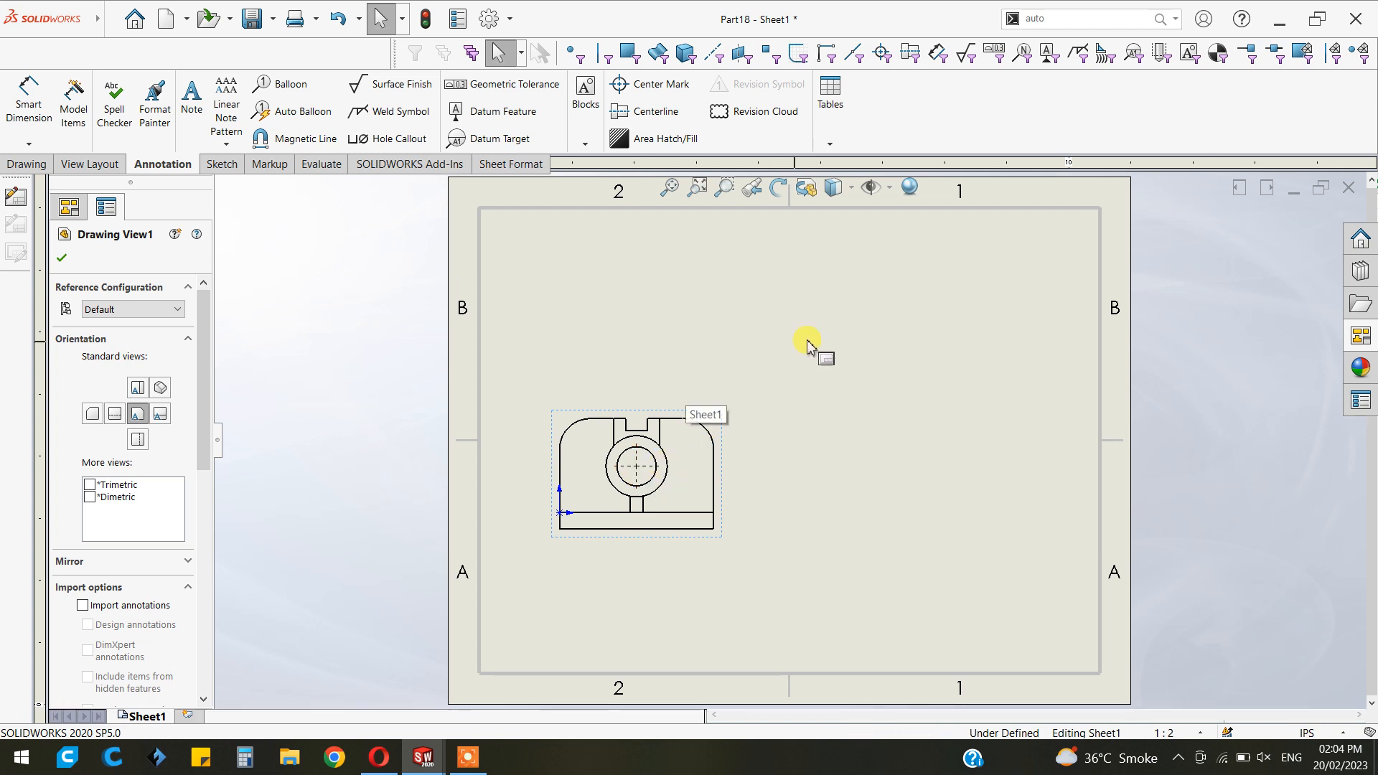
pyautogui.click(1361, 335)
pyautogui.moveTo(1288, 520)
pyautogui.mouseDown()
pyautogui.moveTo(569, 446)
pyautogui.moveTo(403, 376)
pyautogui.moveTo(696, 319)
pyautogui.moveTo(689, 329)
pyautogui.mouseUp()
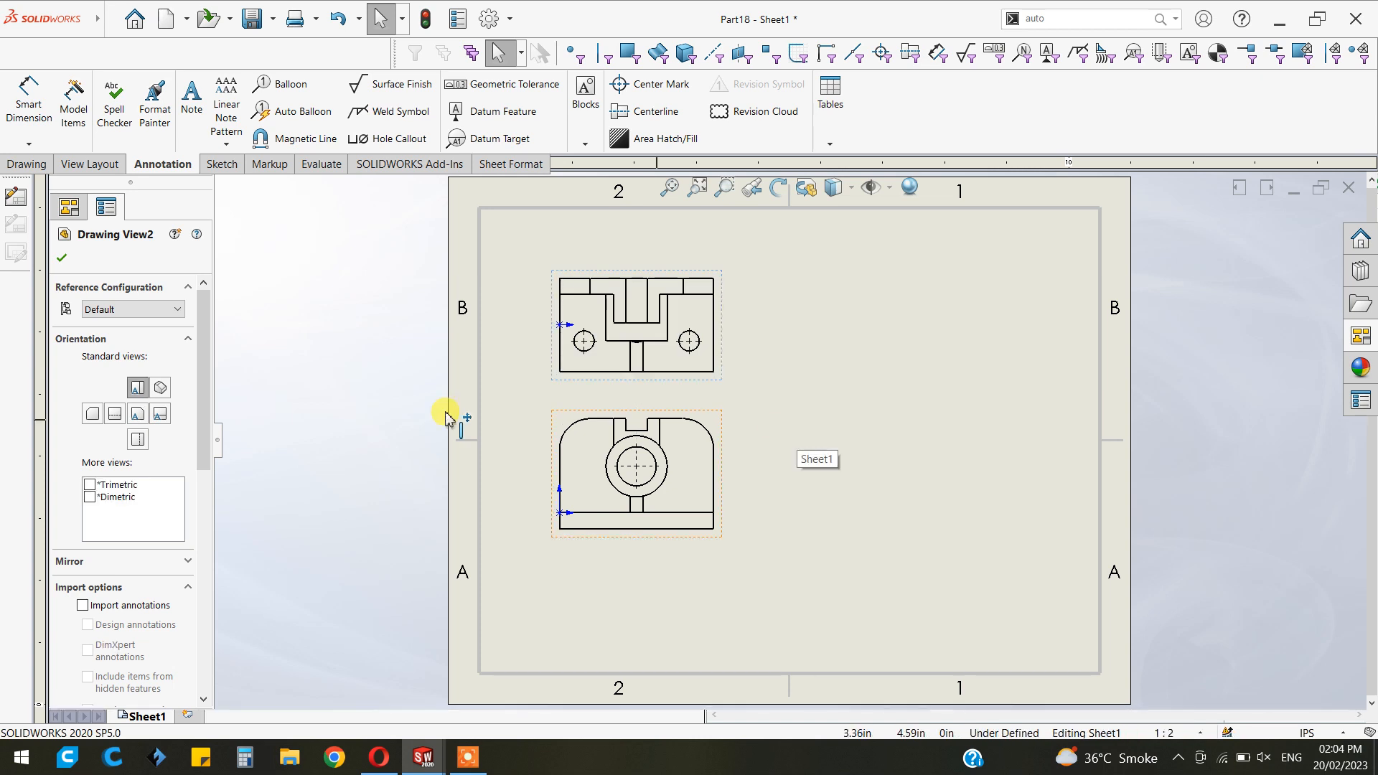
pyautogui.click(60, 261)
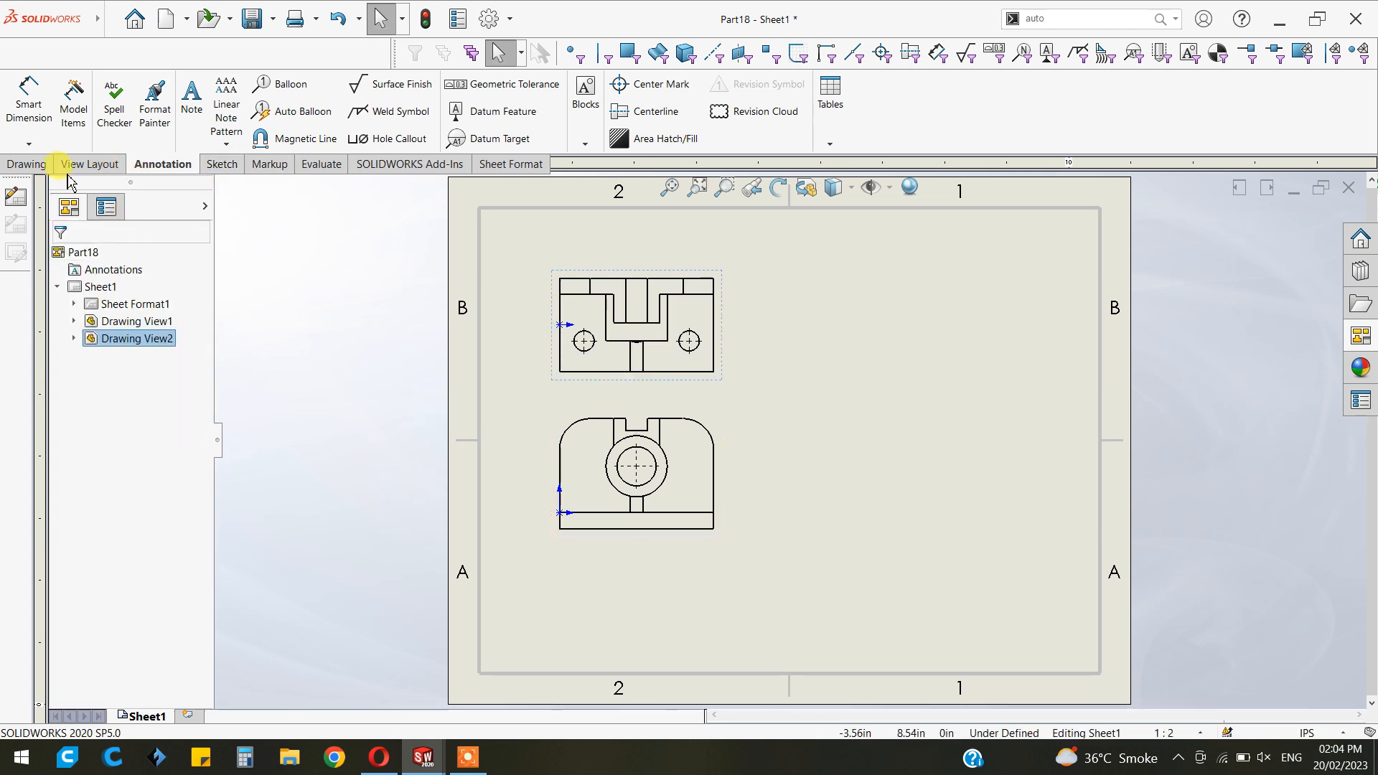
# Create vertical section view A-A through the bore center of the front view and place it to that view's right
pyautogui.click(20, 163)
pyautogui.click(146, 130)
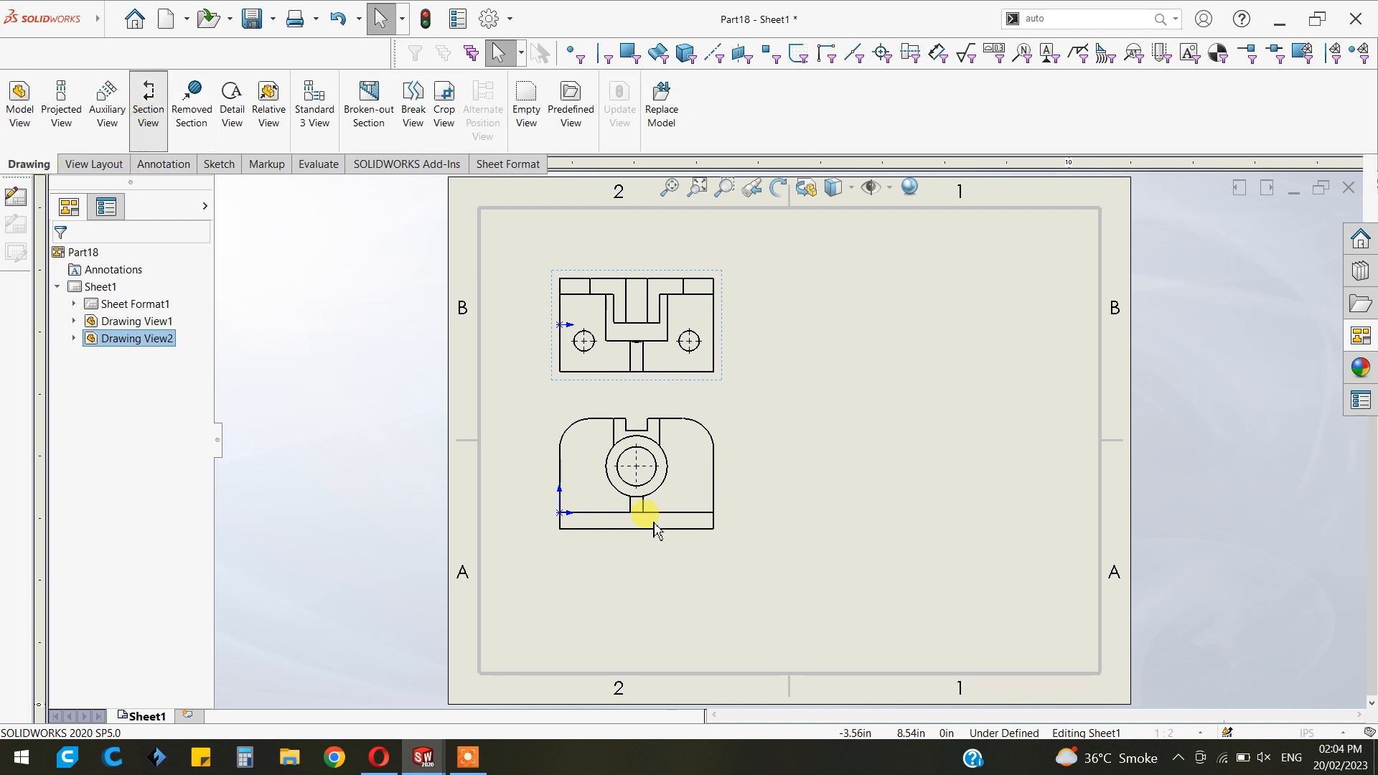
pyautogui.click(636, 467)
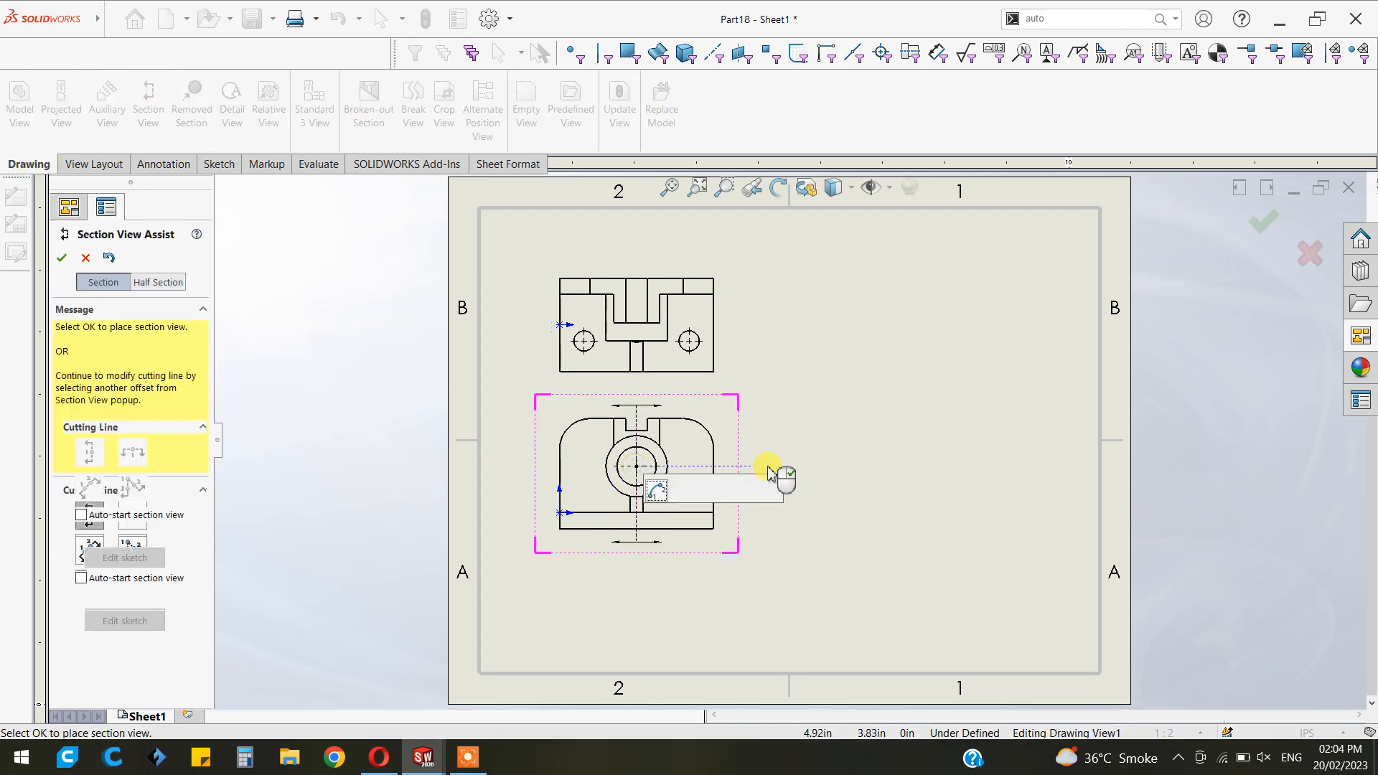
pyautogui.click(747, 486)
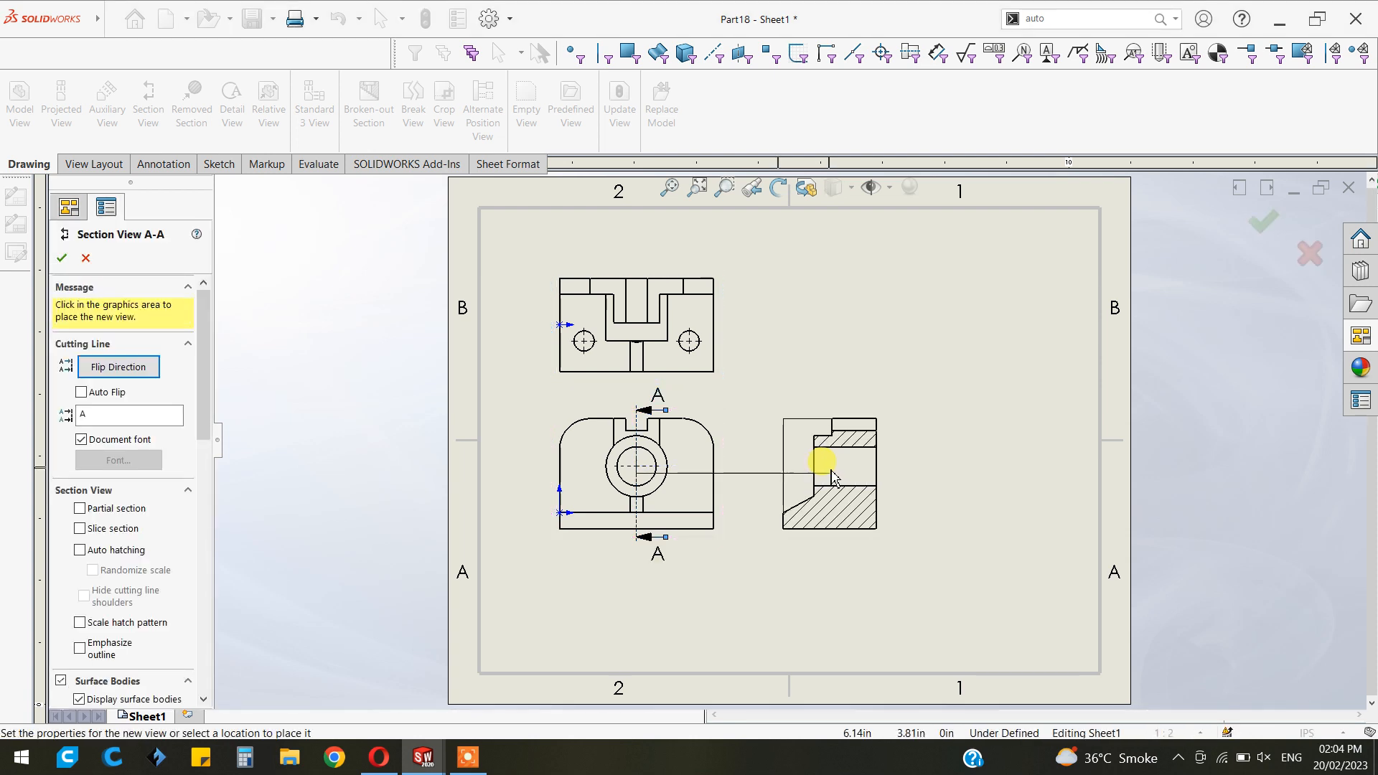
pyautogui.click(823, 479)
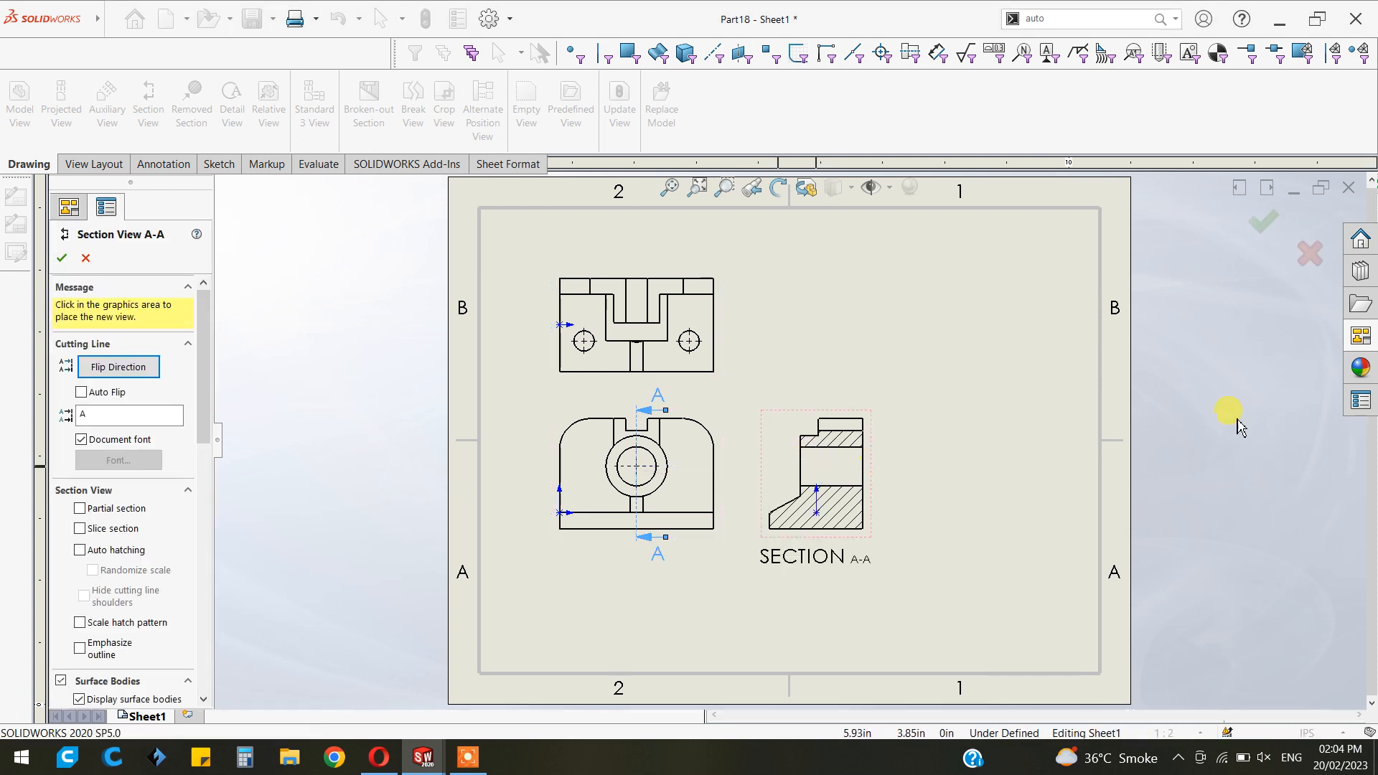
# Place the bracket's trimetric view in the upper-right area of the sheet and move the front view down and slightly left
pyautogui.click(1361, 336)
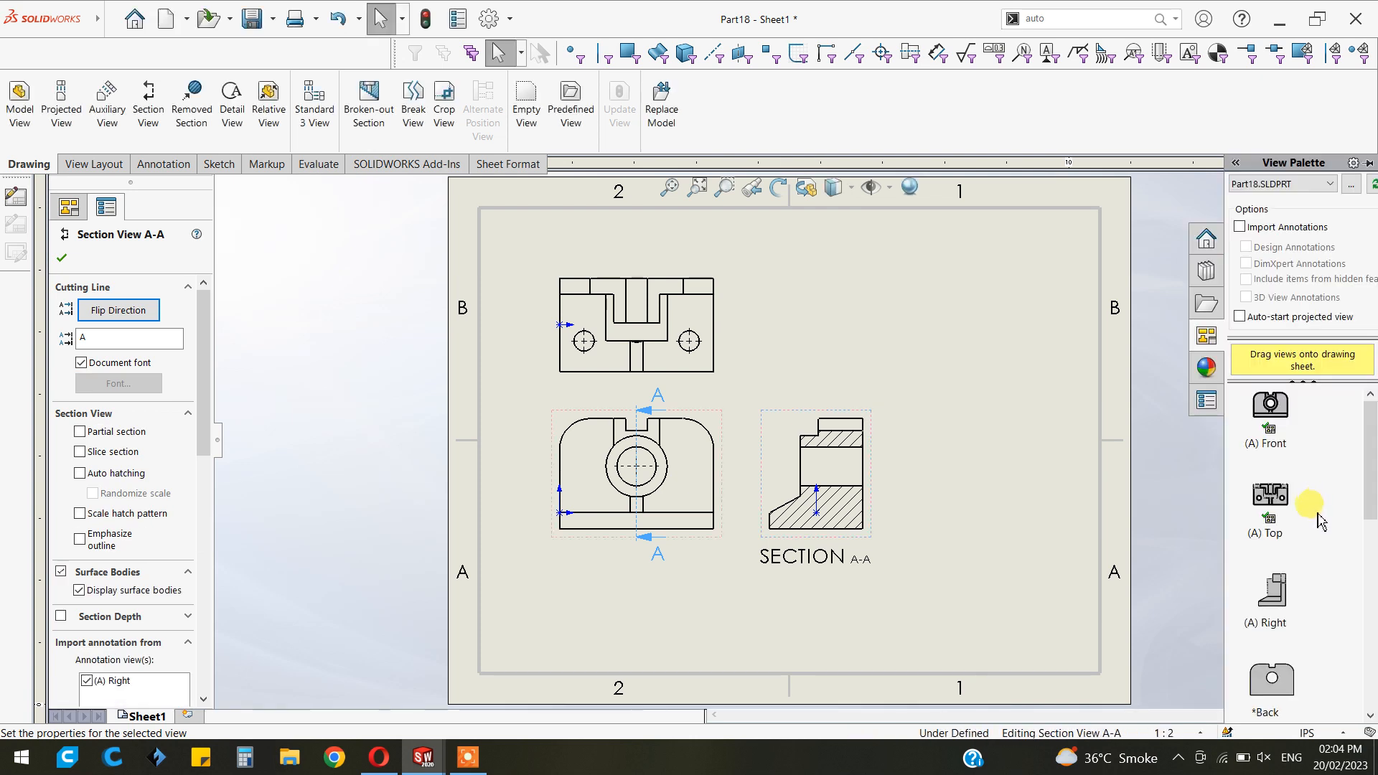
pyautogui.scroll(-5, 1323, 519)
pyautogui.moveTo(1272, 628); pyautogui.dragTo(937, 337)
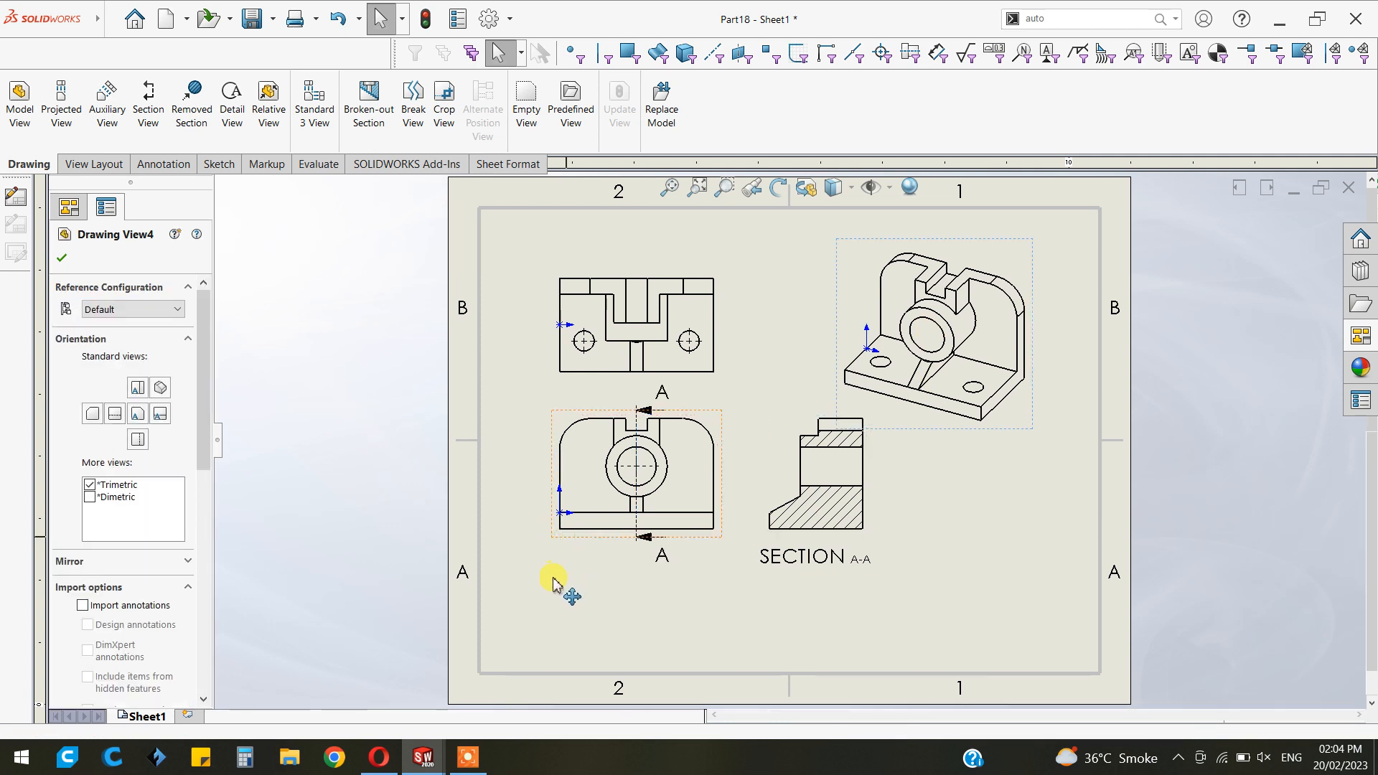
pyautogui.moveTo(554, 583); pyautogui.dragTo(557, 600)
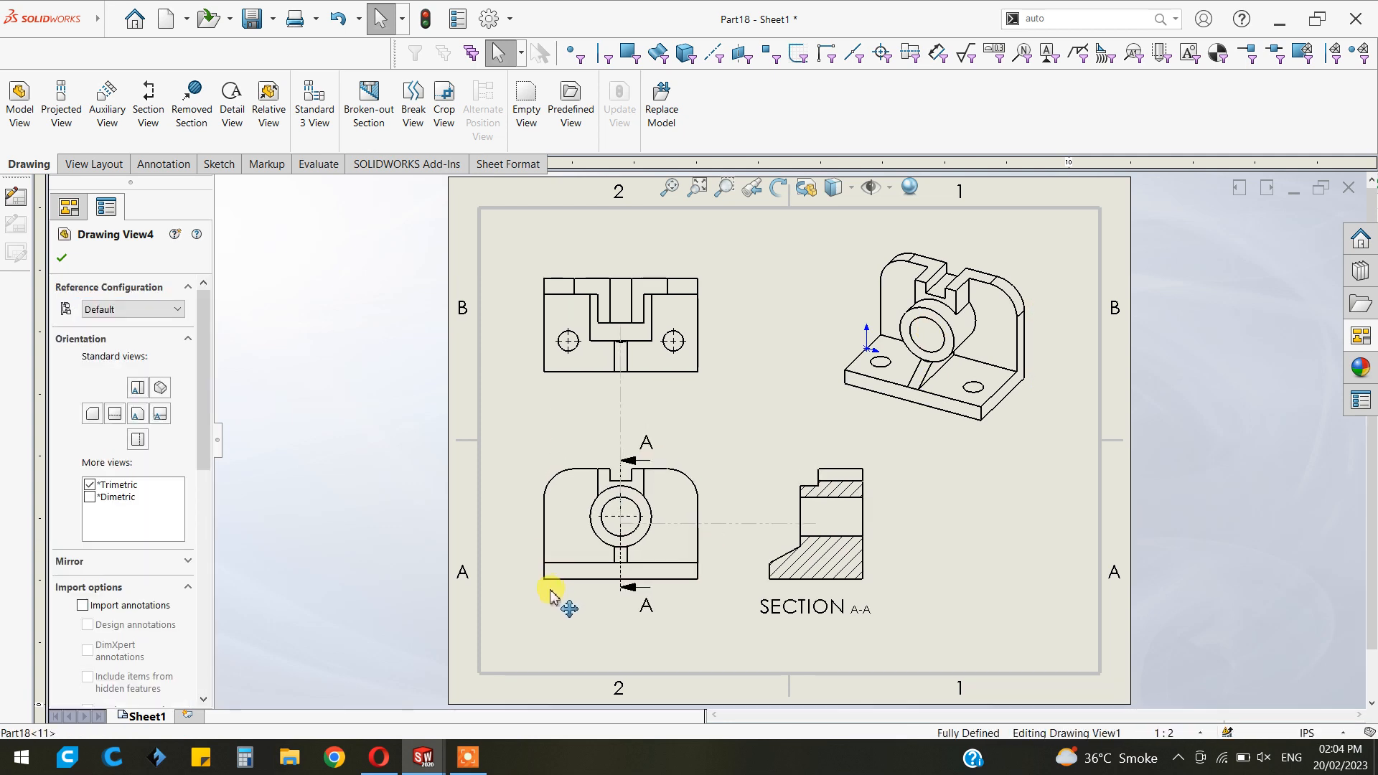
pyautogui.click(948, 476)
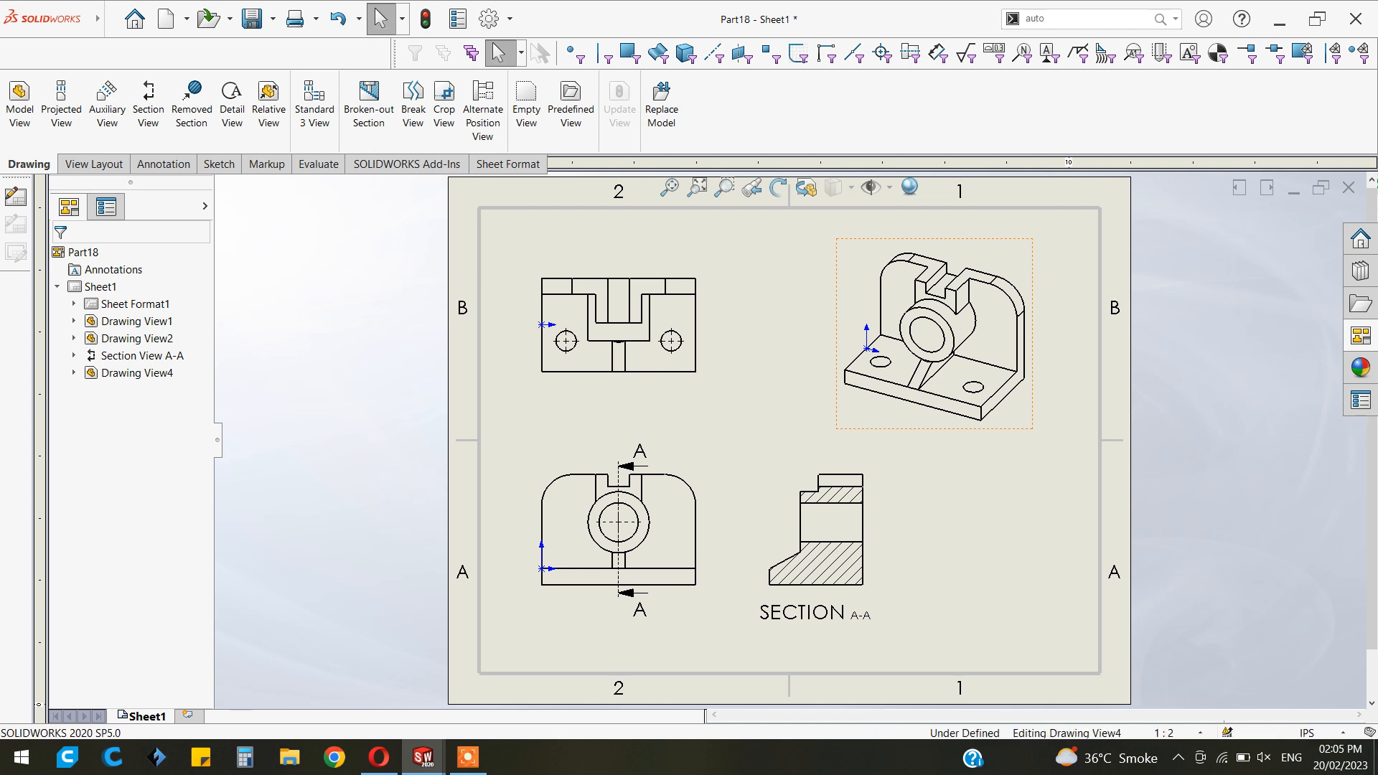
# Display the trimetric view as shaded with edges and give it a custom scale of 1:1.5
pyautogui.click(937, 427)
pyautogui.moveTo(208, 466); pyautogui.dragTo(205, 618)
pyautogui.click(156, 425)
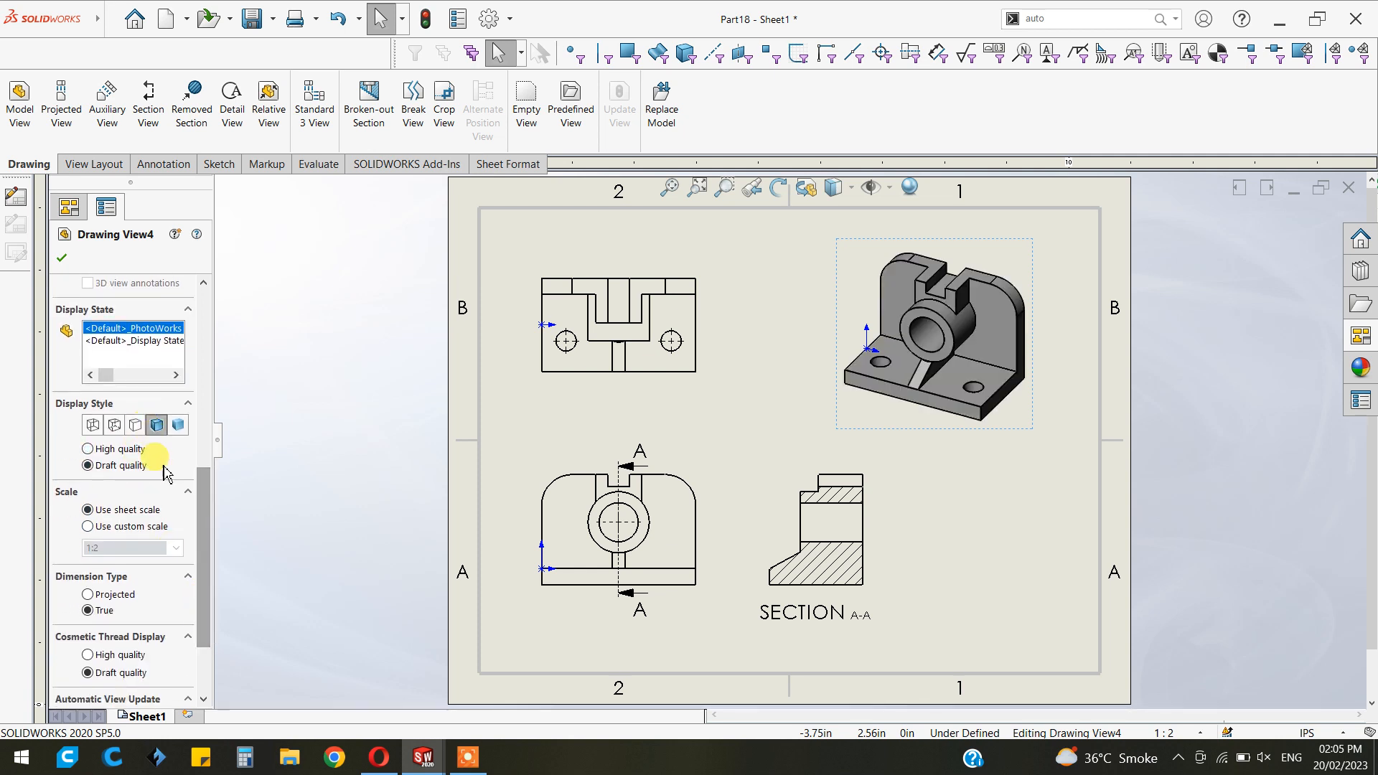
pyautogui.click(108, 527)
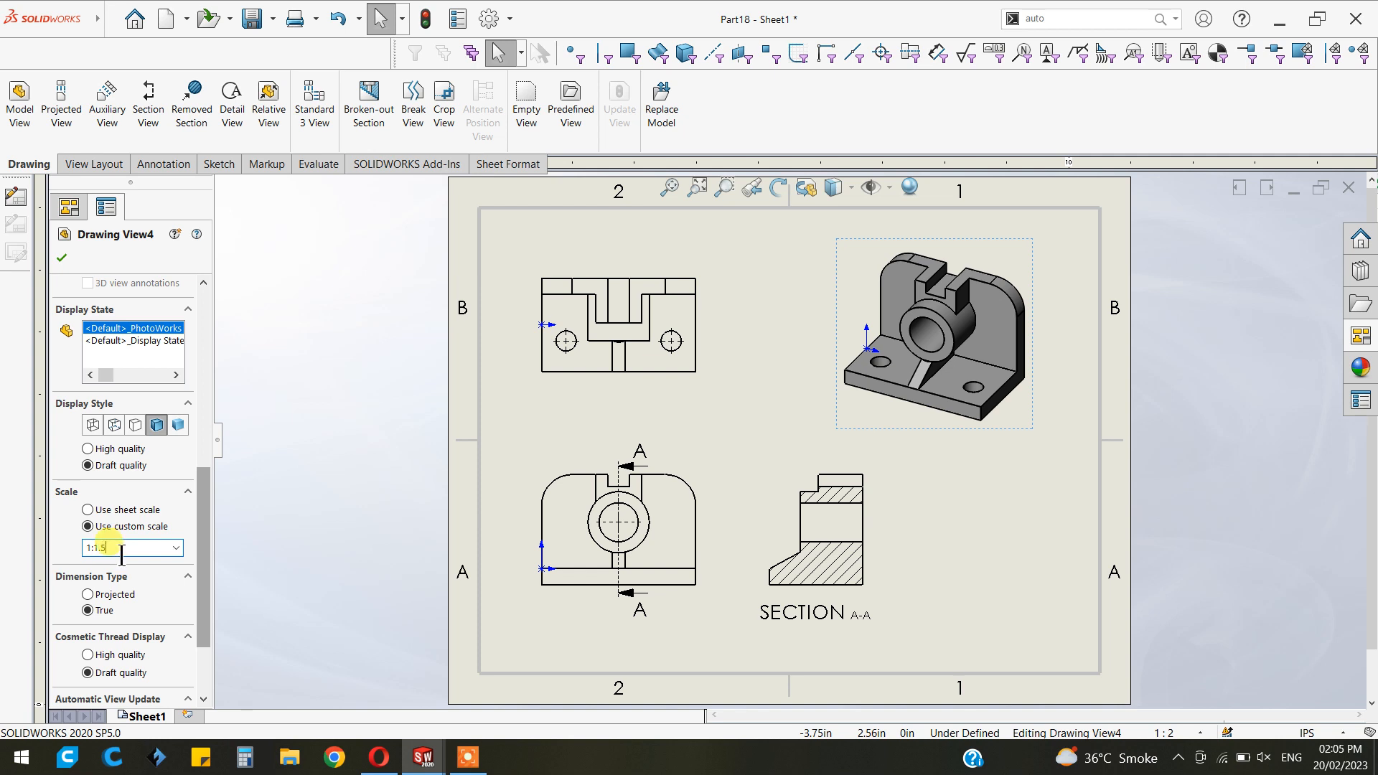
pyautogui.press('Return')
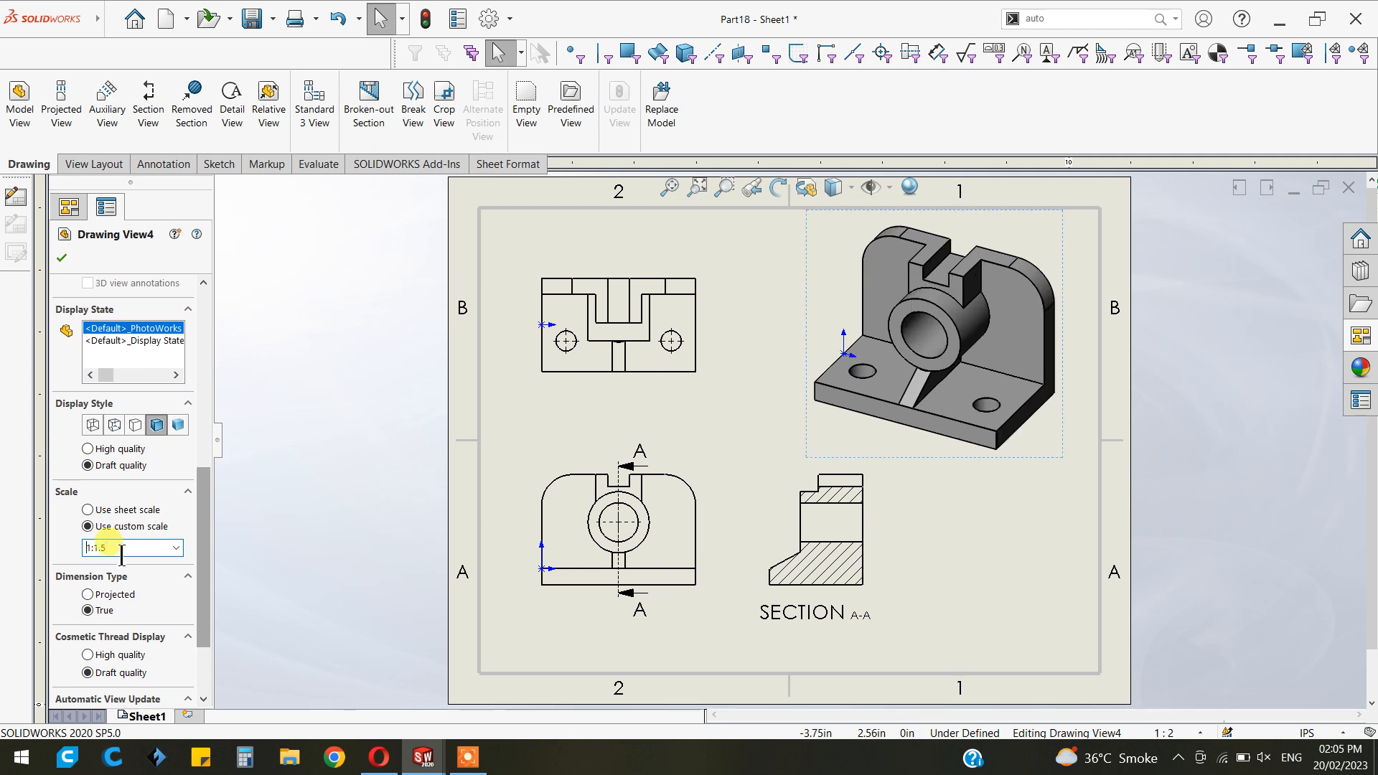
pyautogui.click(60, 259)
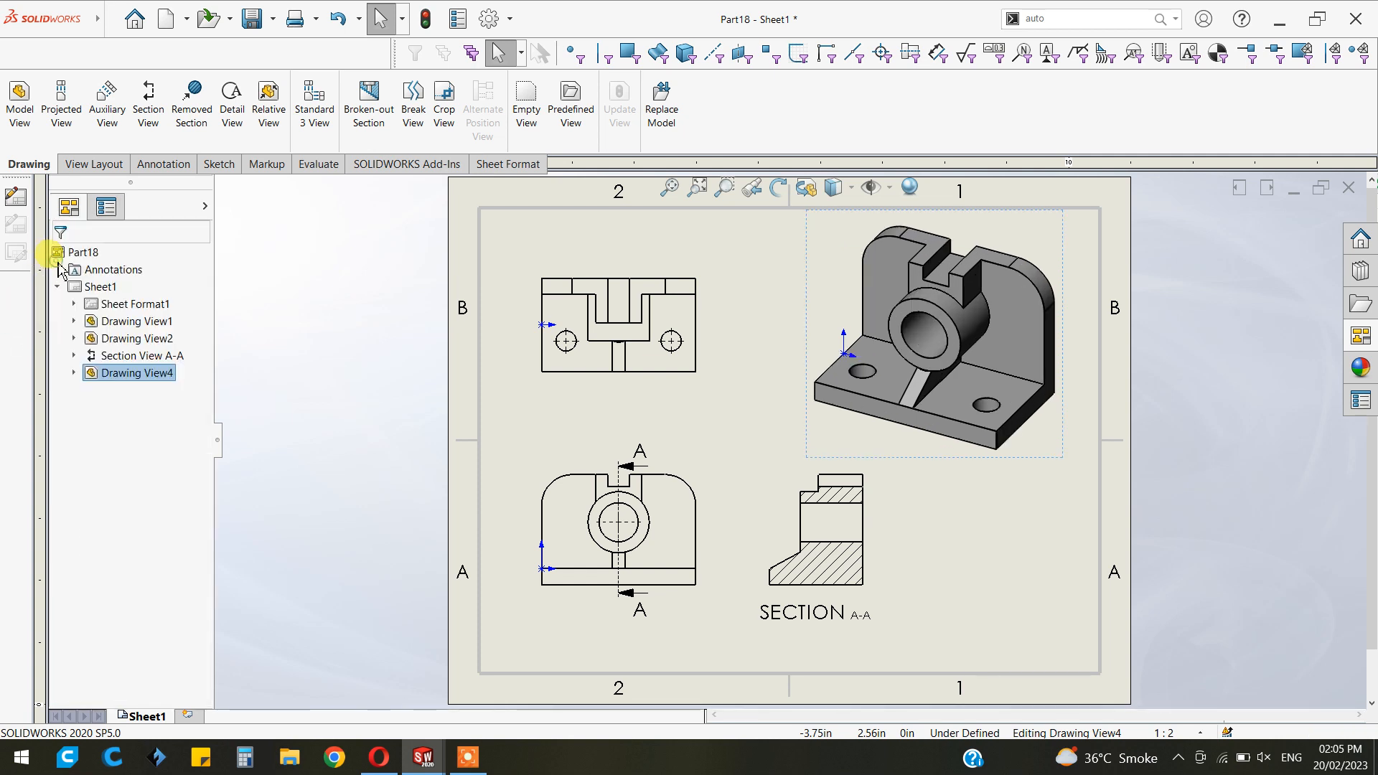
# Switch the drawing units to MMGS and import marked and not-marked-for-drawing model dimensions into the top, front and section views
pyautogui.click(1307, 733)
pyautogui.click(1242, 669)
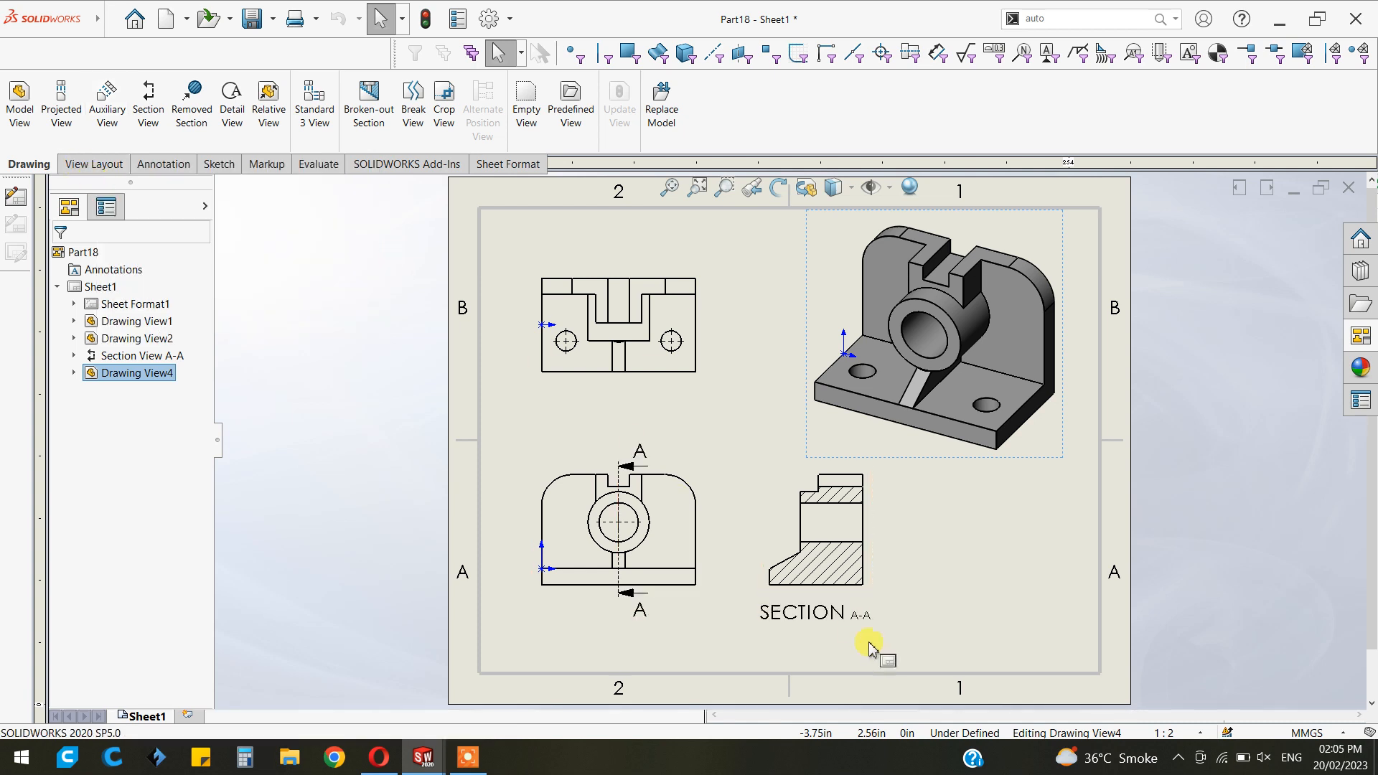
pyautogui.moveTo(885, 648); pyautogui.dragTo(508, 254)
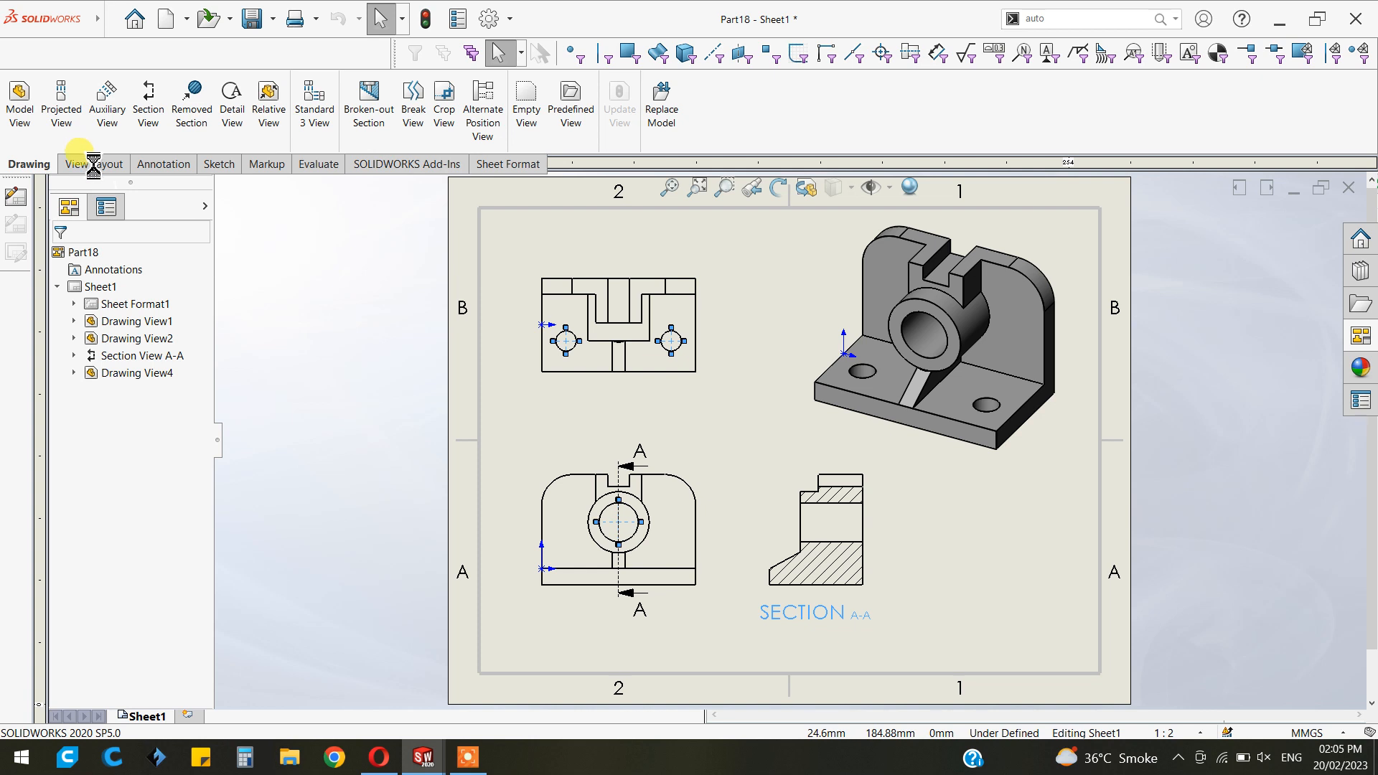
pyautogui.click(155, 171)
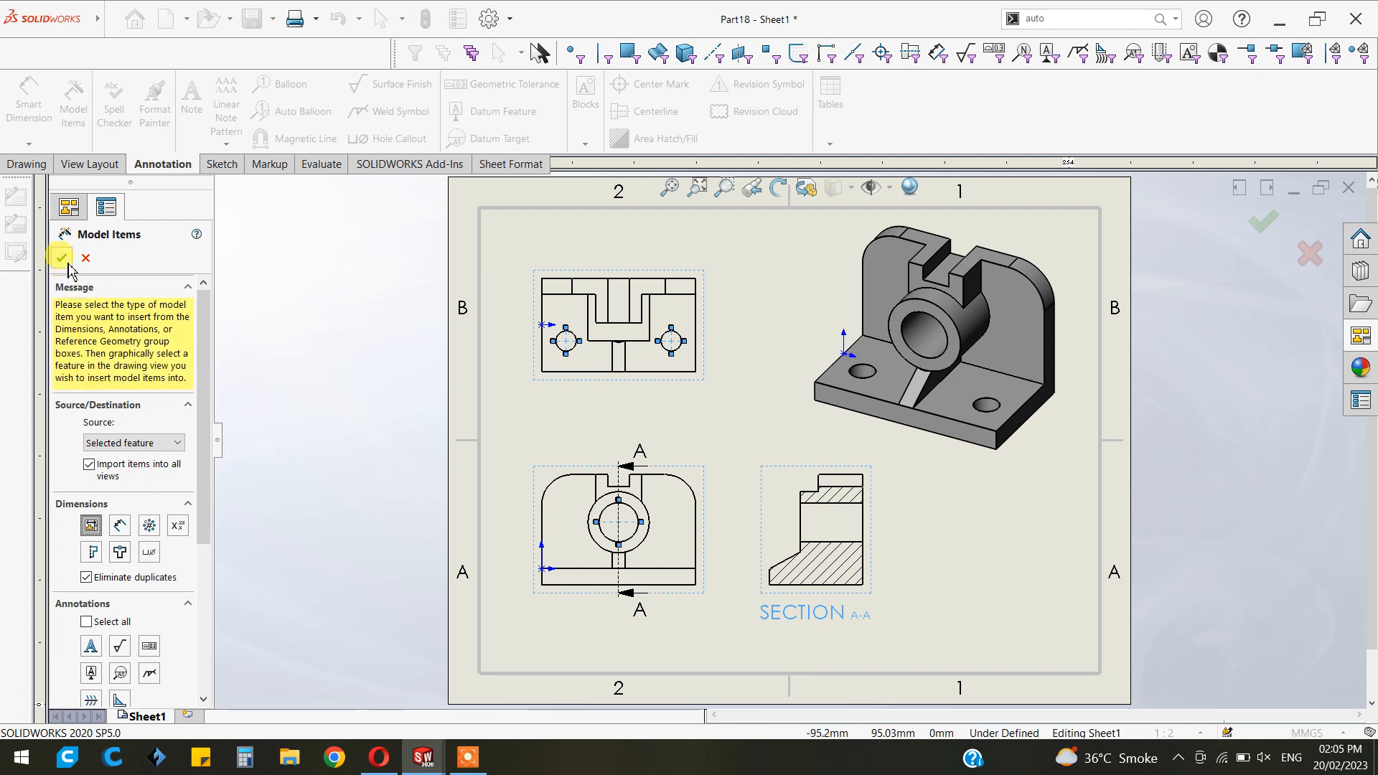
pyautogui.click(122, 528)
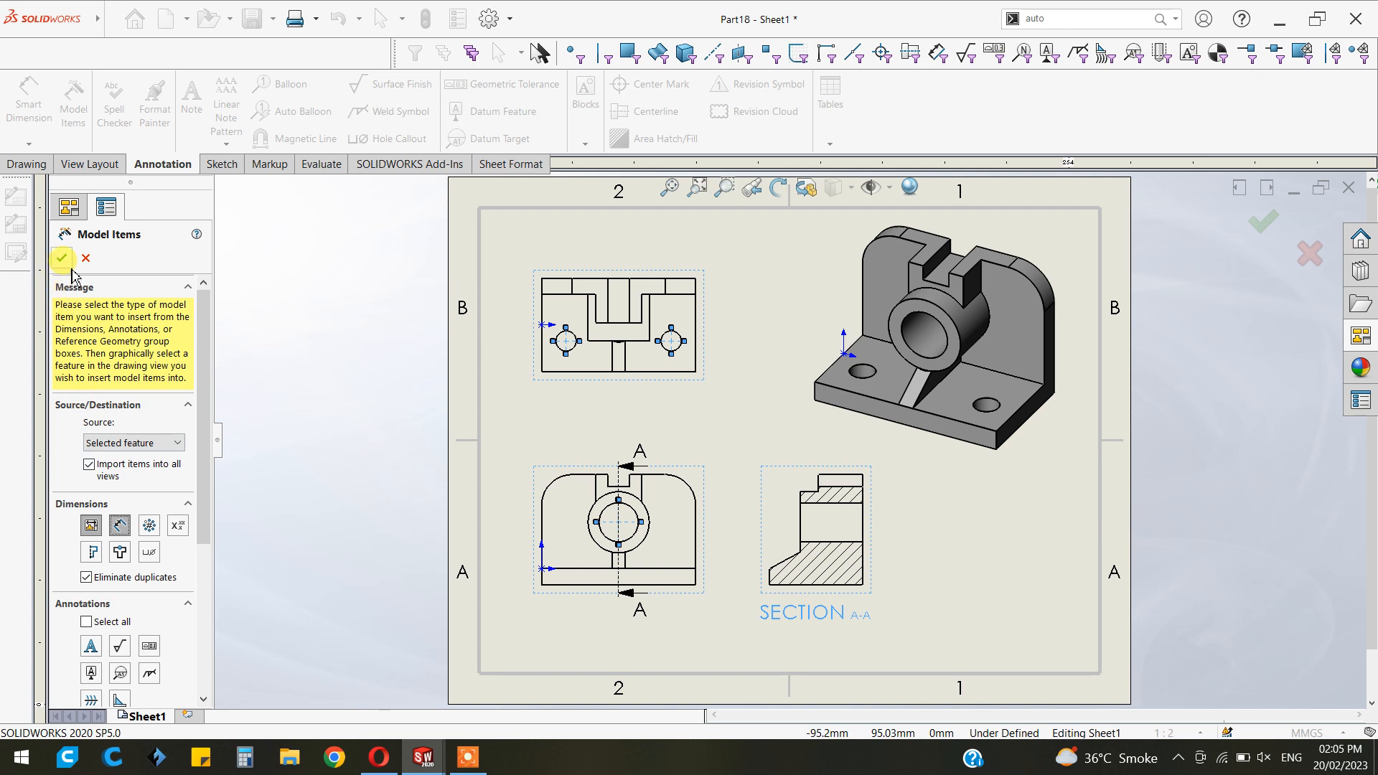
pyautogui.click(62, 257)
pyautogui.click(731, 388)
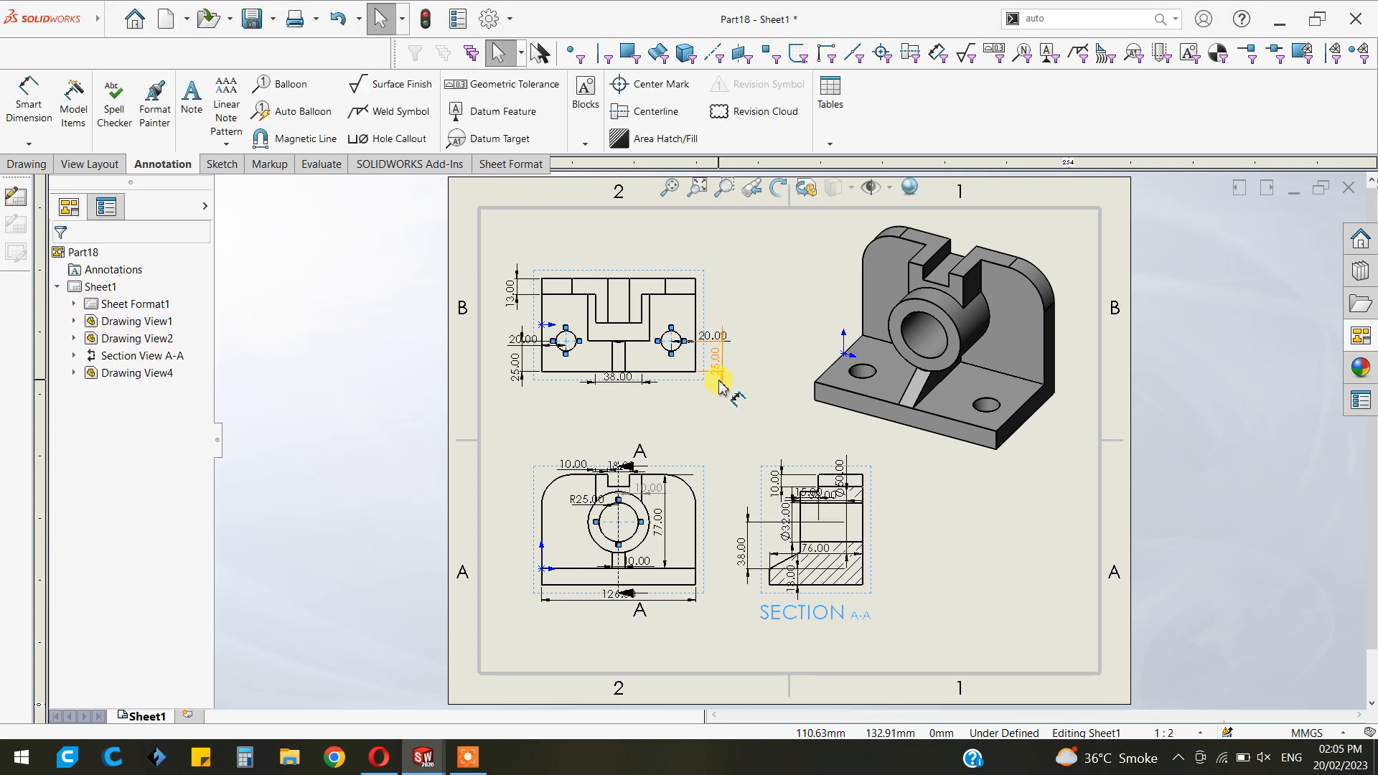
# Auto-arrange all imported dimensions around the top, front and section views
pyautogui.moveTo(933, 642); pyautogui.dragTo(483, 244)
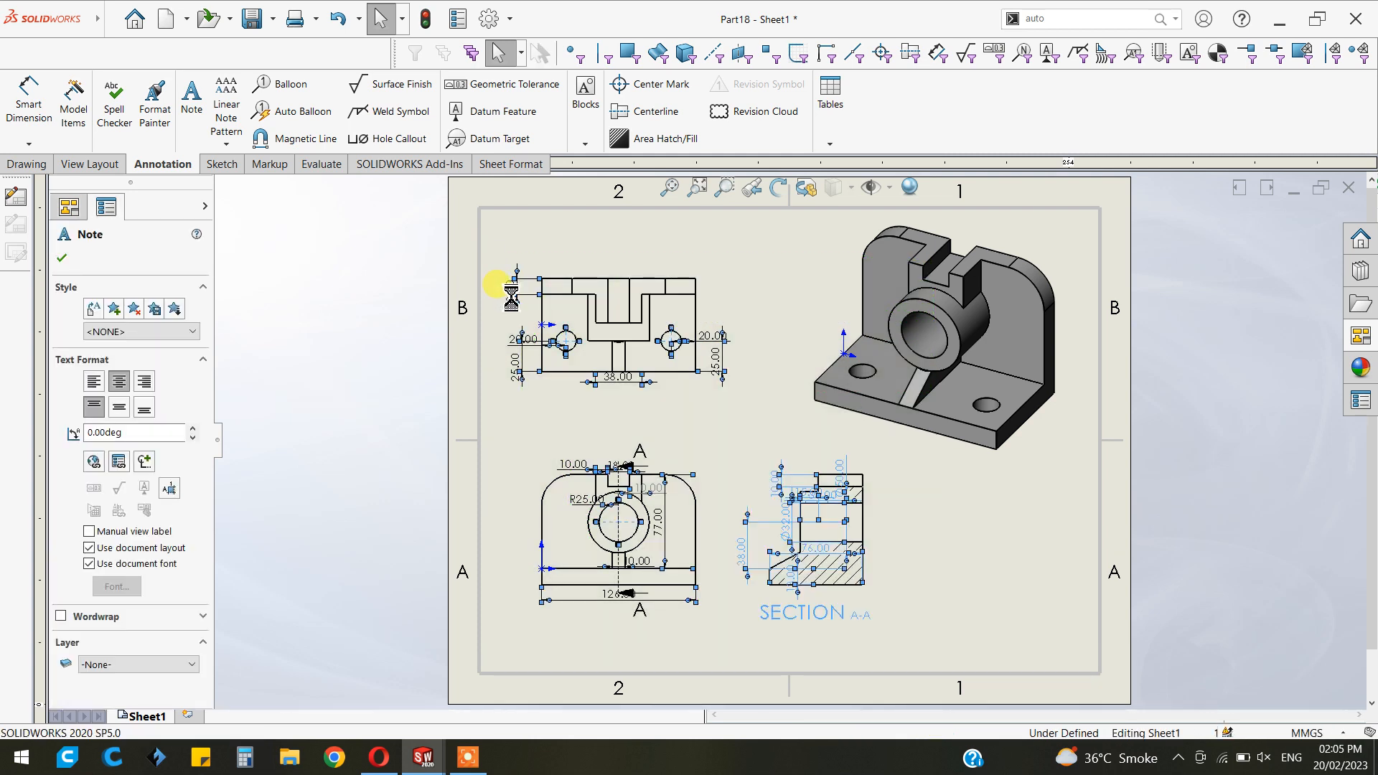
pyautogui.moveTo(549, 361)
pyautogui.click(553, 330)
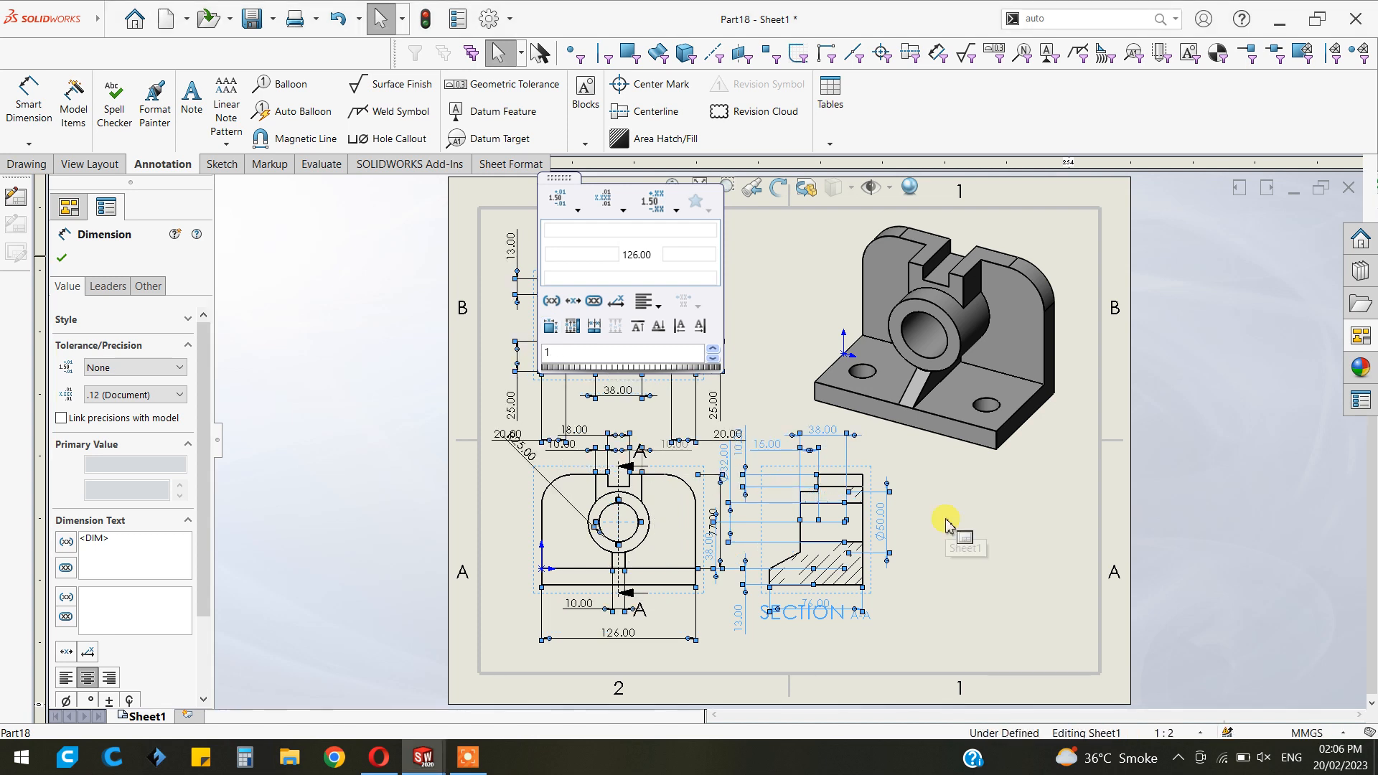
pyautogui.click(784, 270)
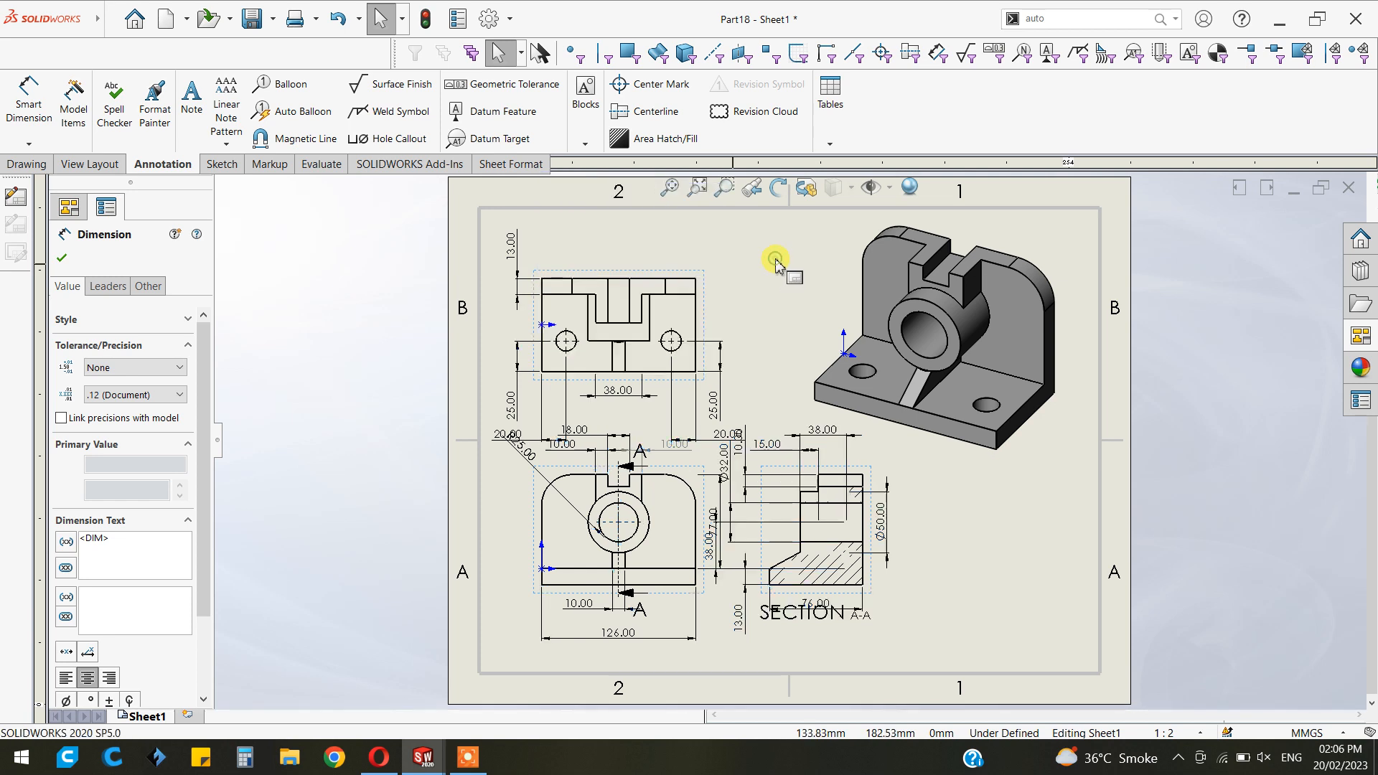
# Move the top view up, and shift the section A-A label below its width dimension and the section view right to clear overlaps
pyautogui.moveTo(662, 268); pyautogui.dragTo(663, 244)
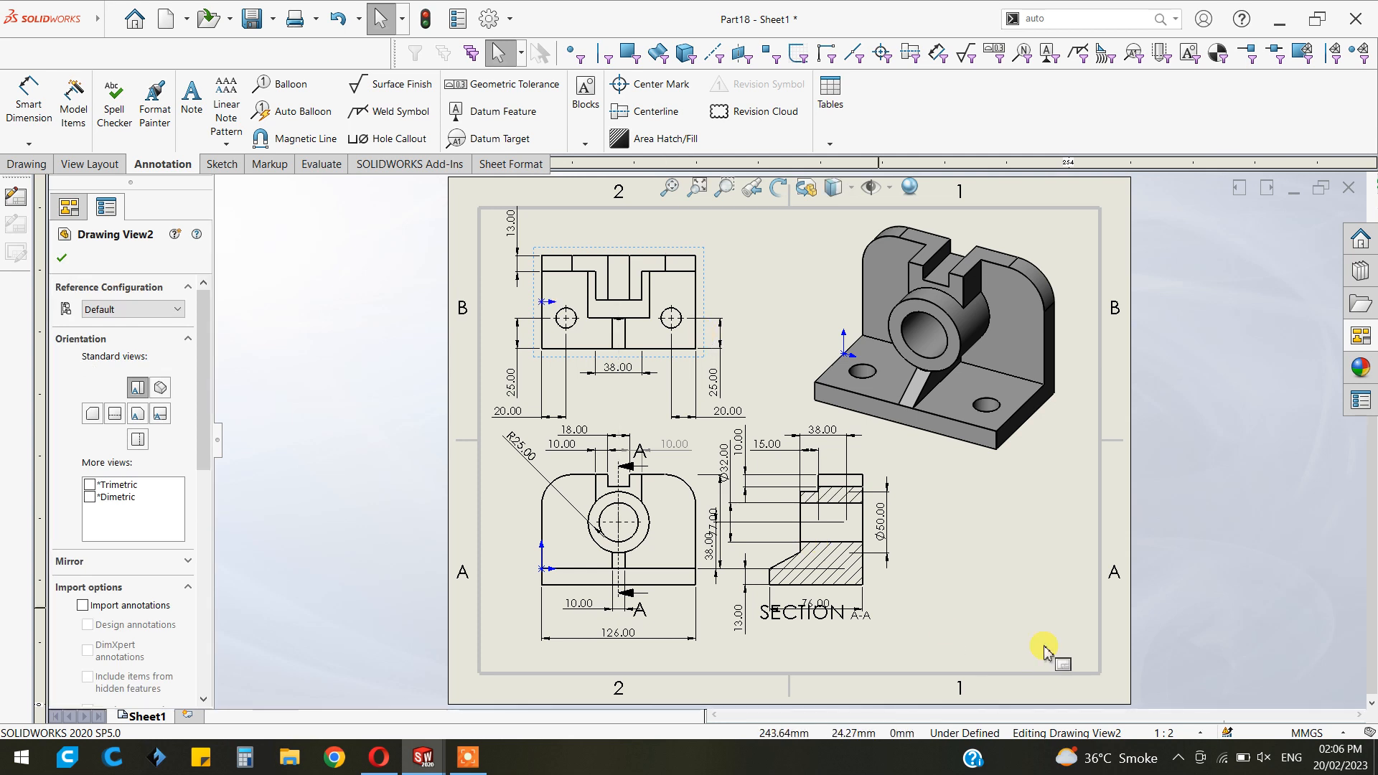
pyautogui.moveTo(830, 630); pyautogui.dragTo(836, 639)
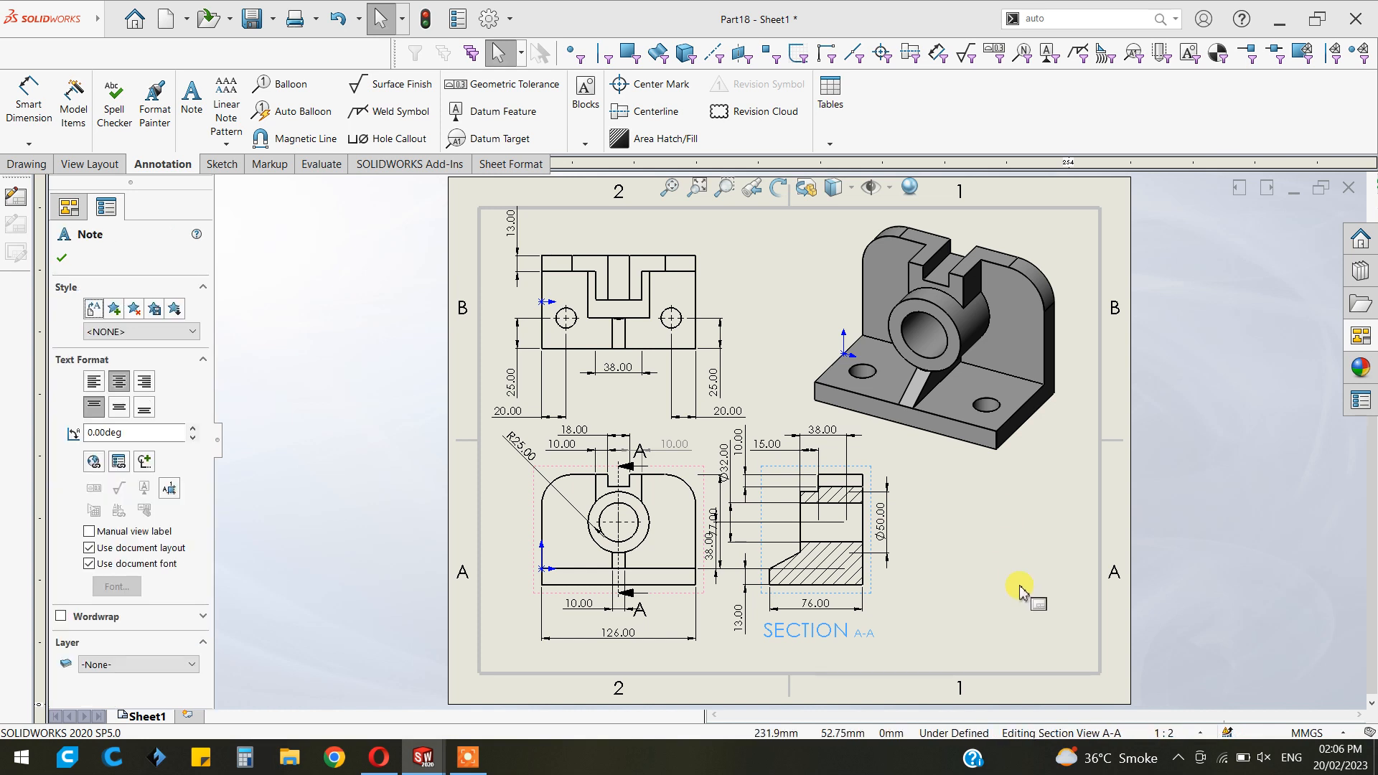
pyautogui.click(889, 596)
pyautogui.moveTo(889, 595); pyautogui.dragTo(905, 600)
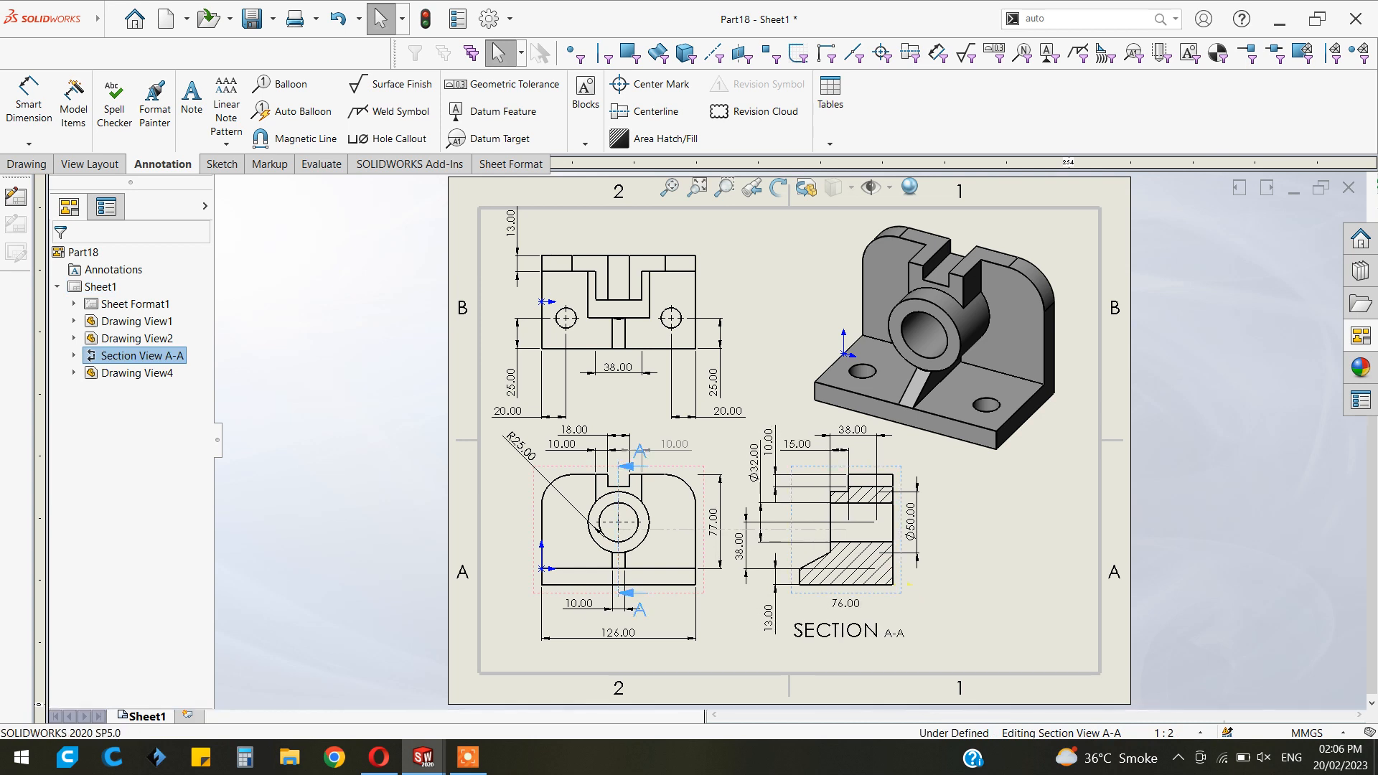
pyautogui.click(1066, 582)
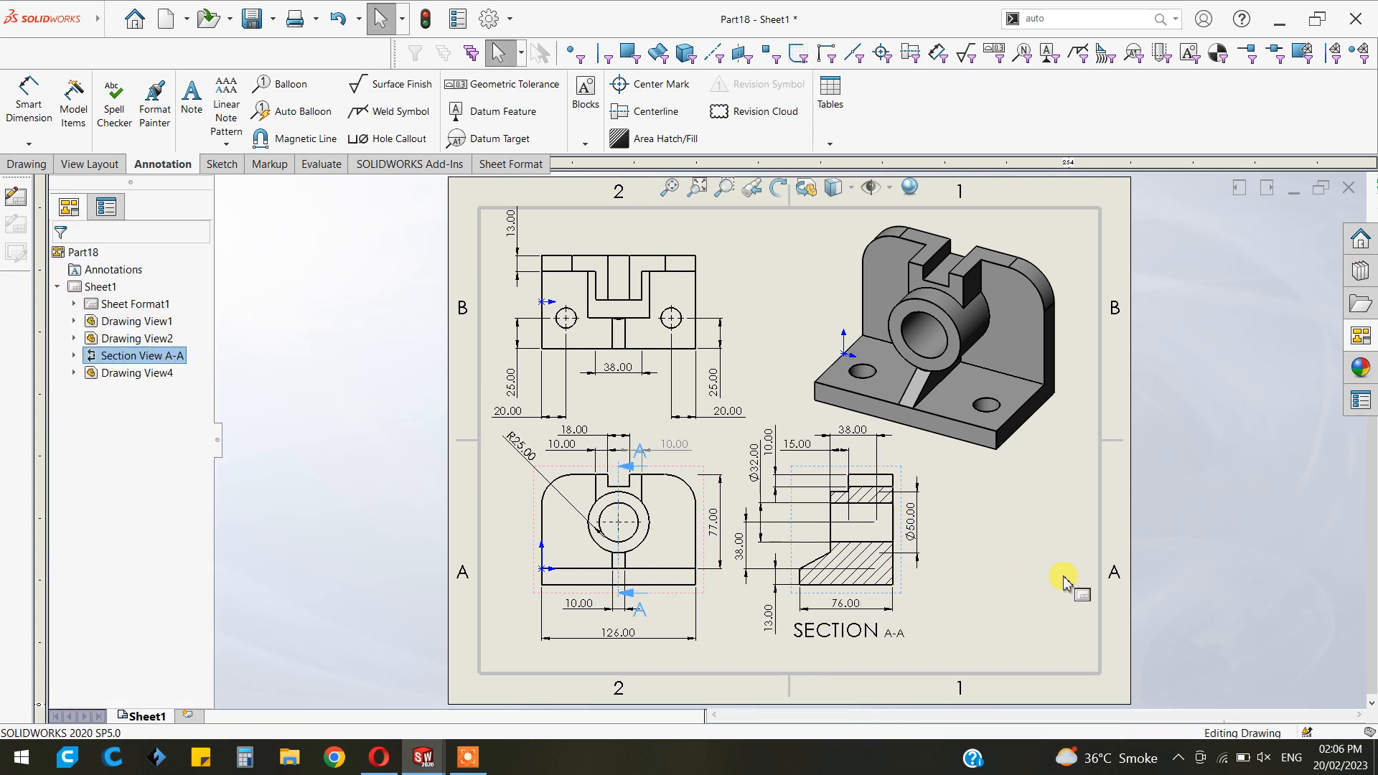